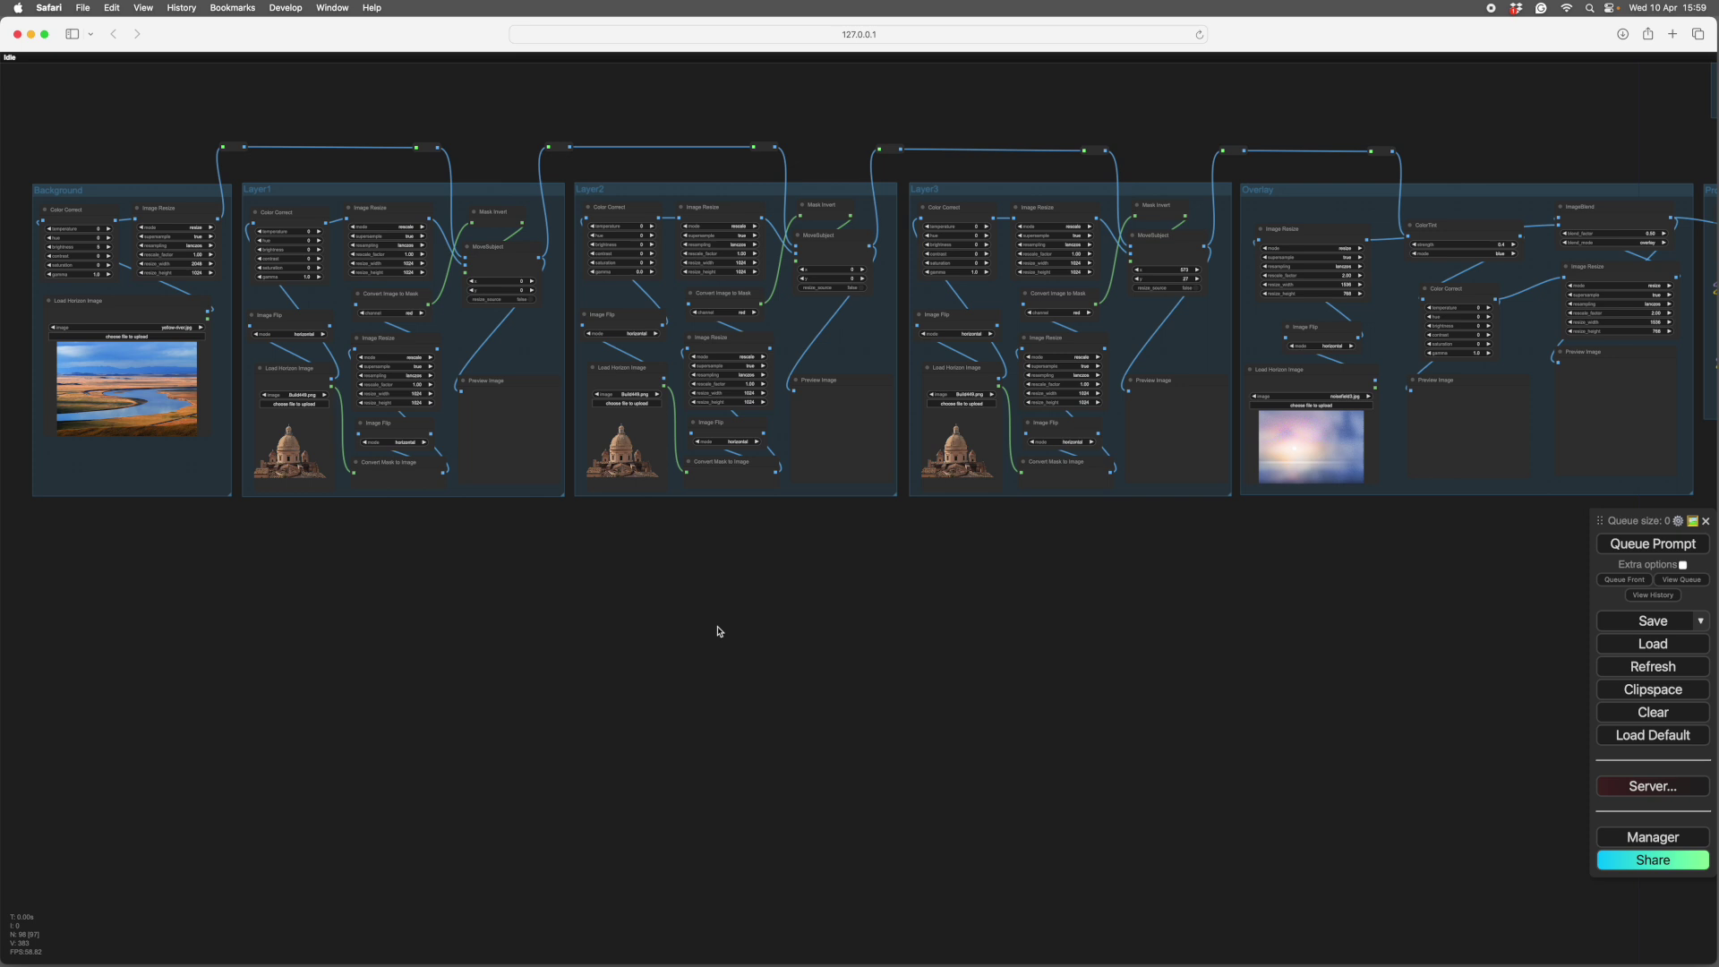
drag(589, 583, 591, 570)
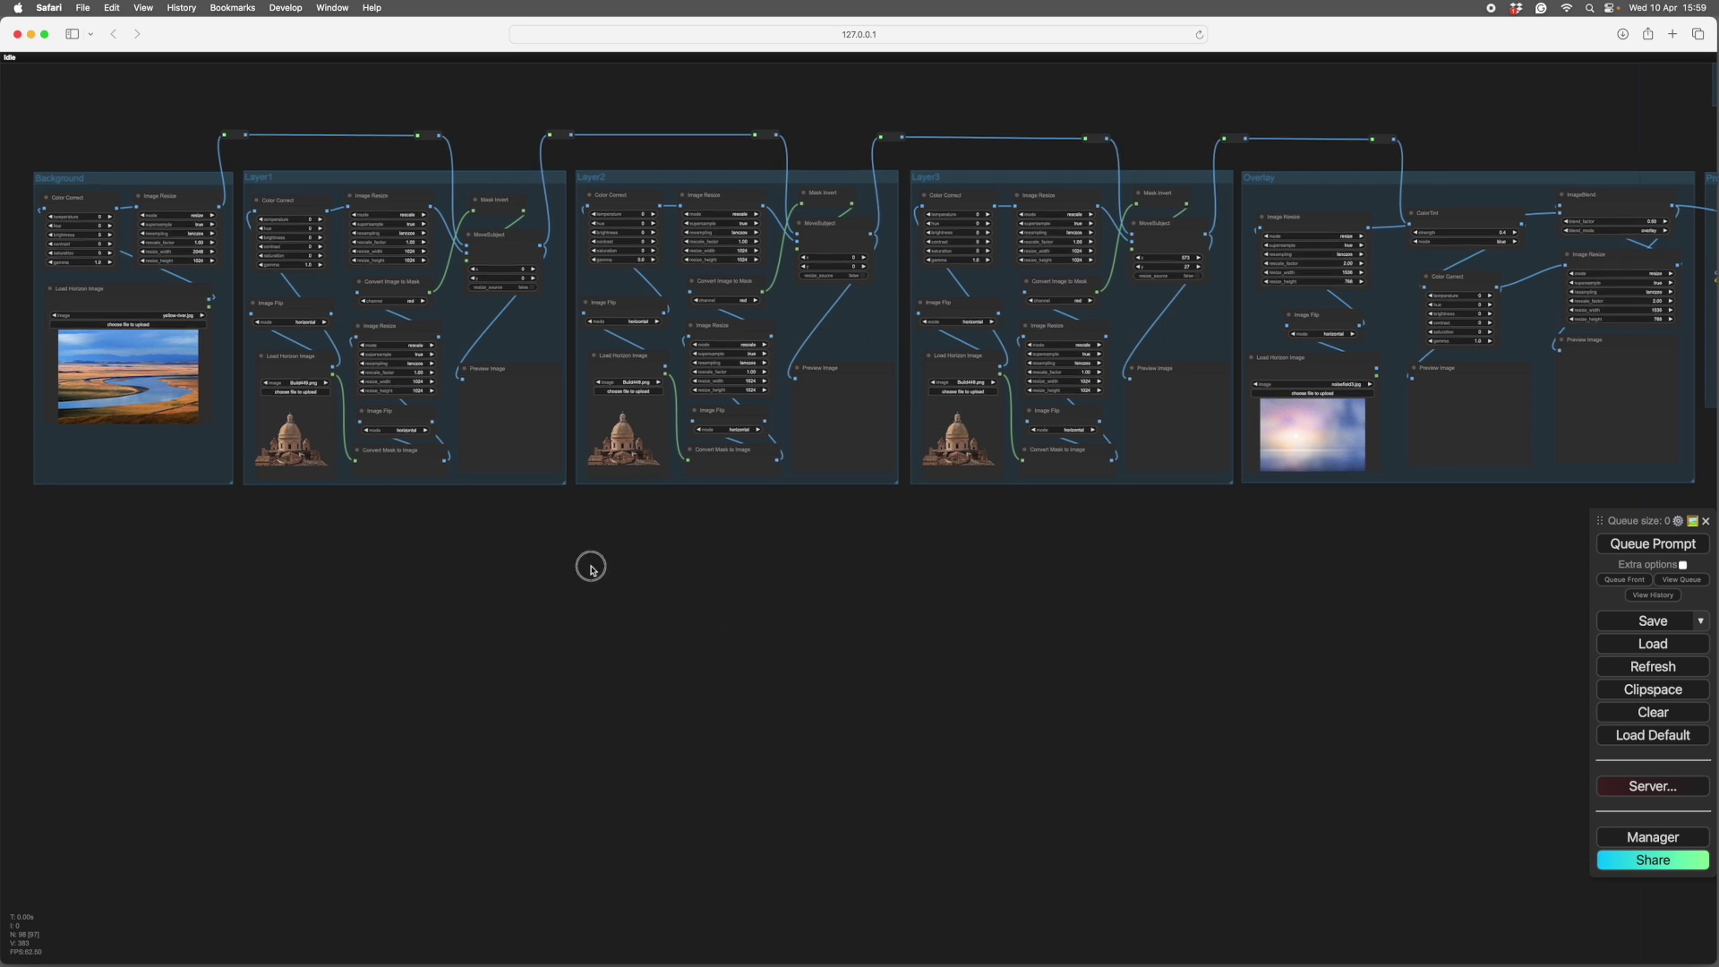
click(583, 573)
click(581, 576)
mouse_move(581, 576)
mouse_down()
mouse_move(609, 561)
mouse_move(583, 573)
mouse_up()
click(583, 584)
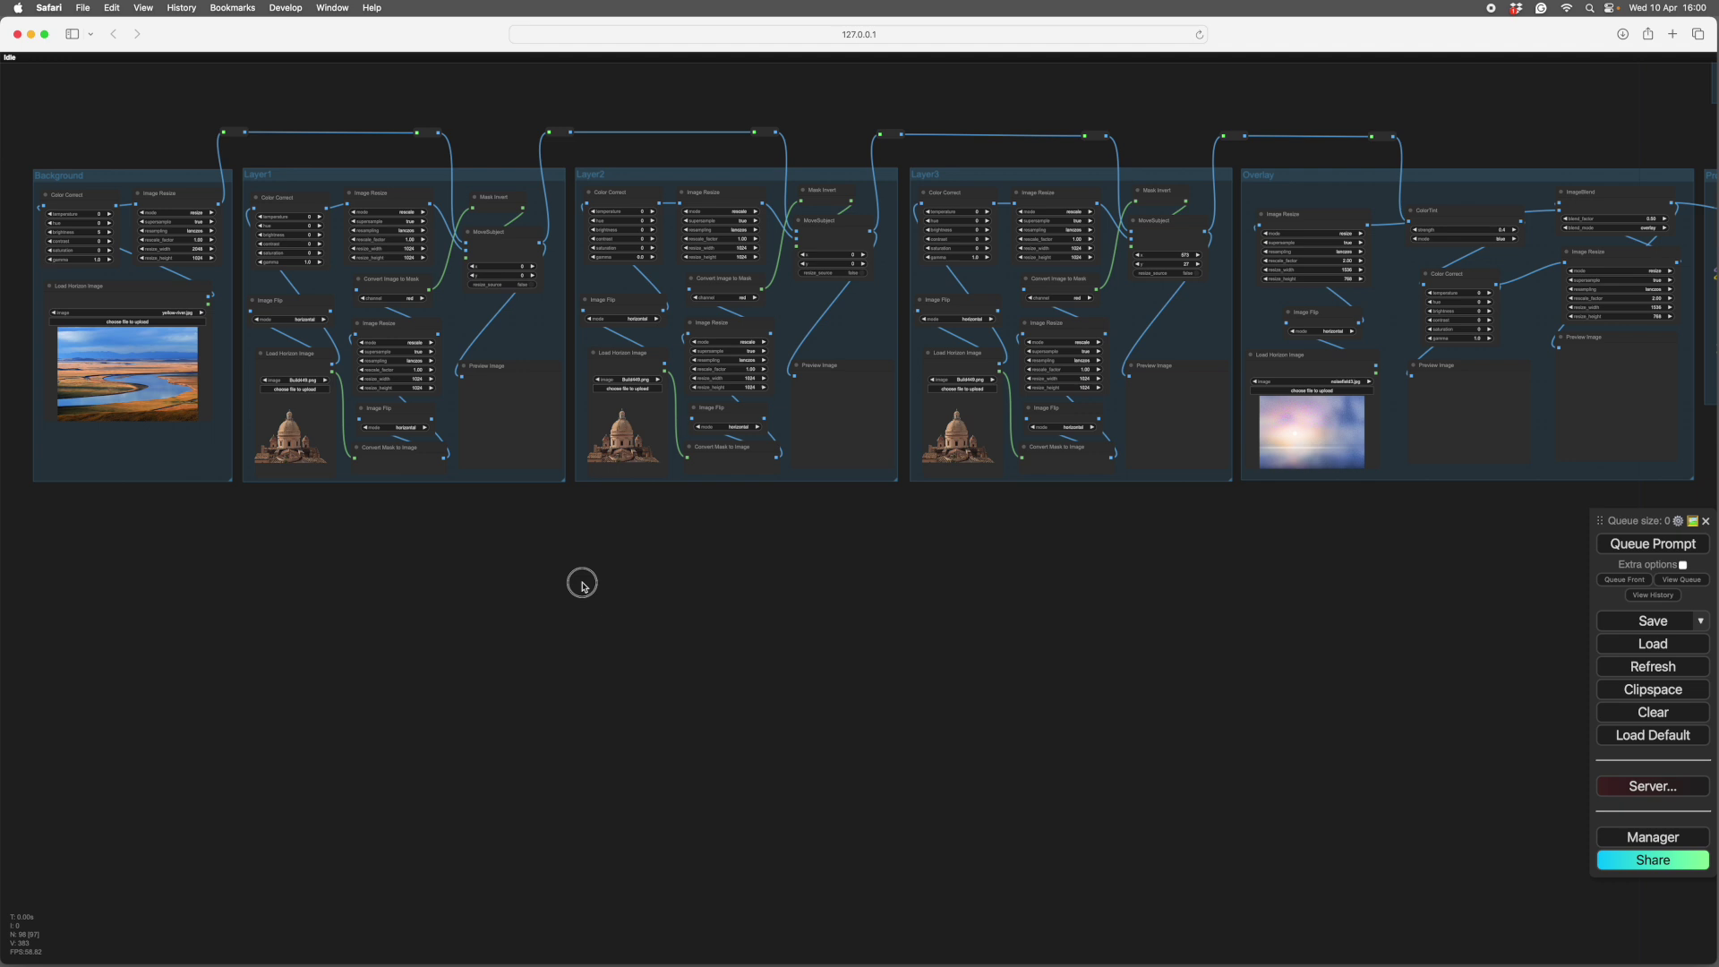
mouse_move(582, 583)
mouse_down()
mouse_move(575, 565)
mouse_move(578, 587)
mouse_move(549, 576)
mouse_move(925, 607)
mouse_move(380, 602)
mouse_move(567, 601)
mouse_up()
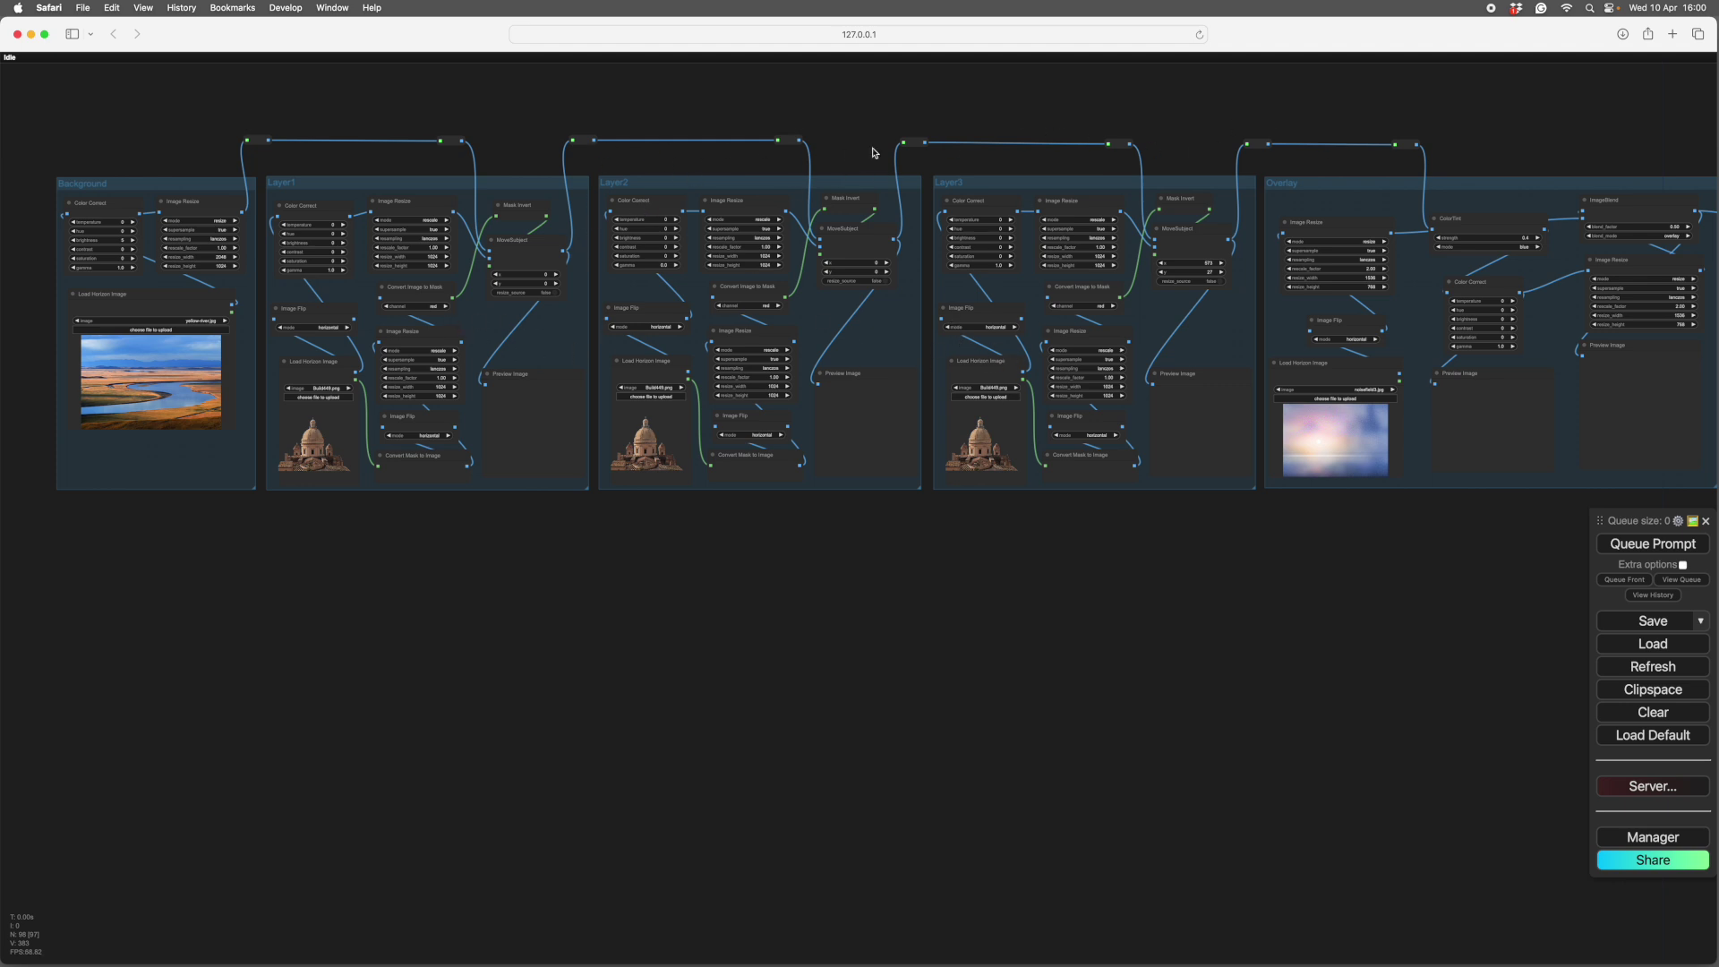
Examine the Background group's nodes and Layer1's source image, node chain and composite preview
drag(629, 689, 1132, 814)
scroll(953, 782, up, 10)
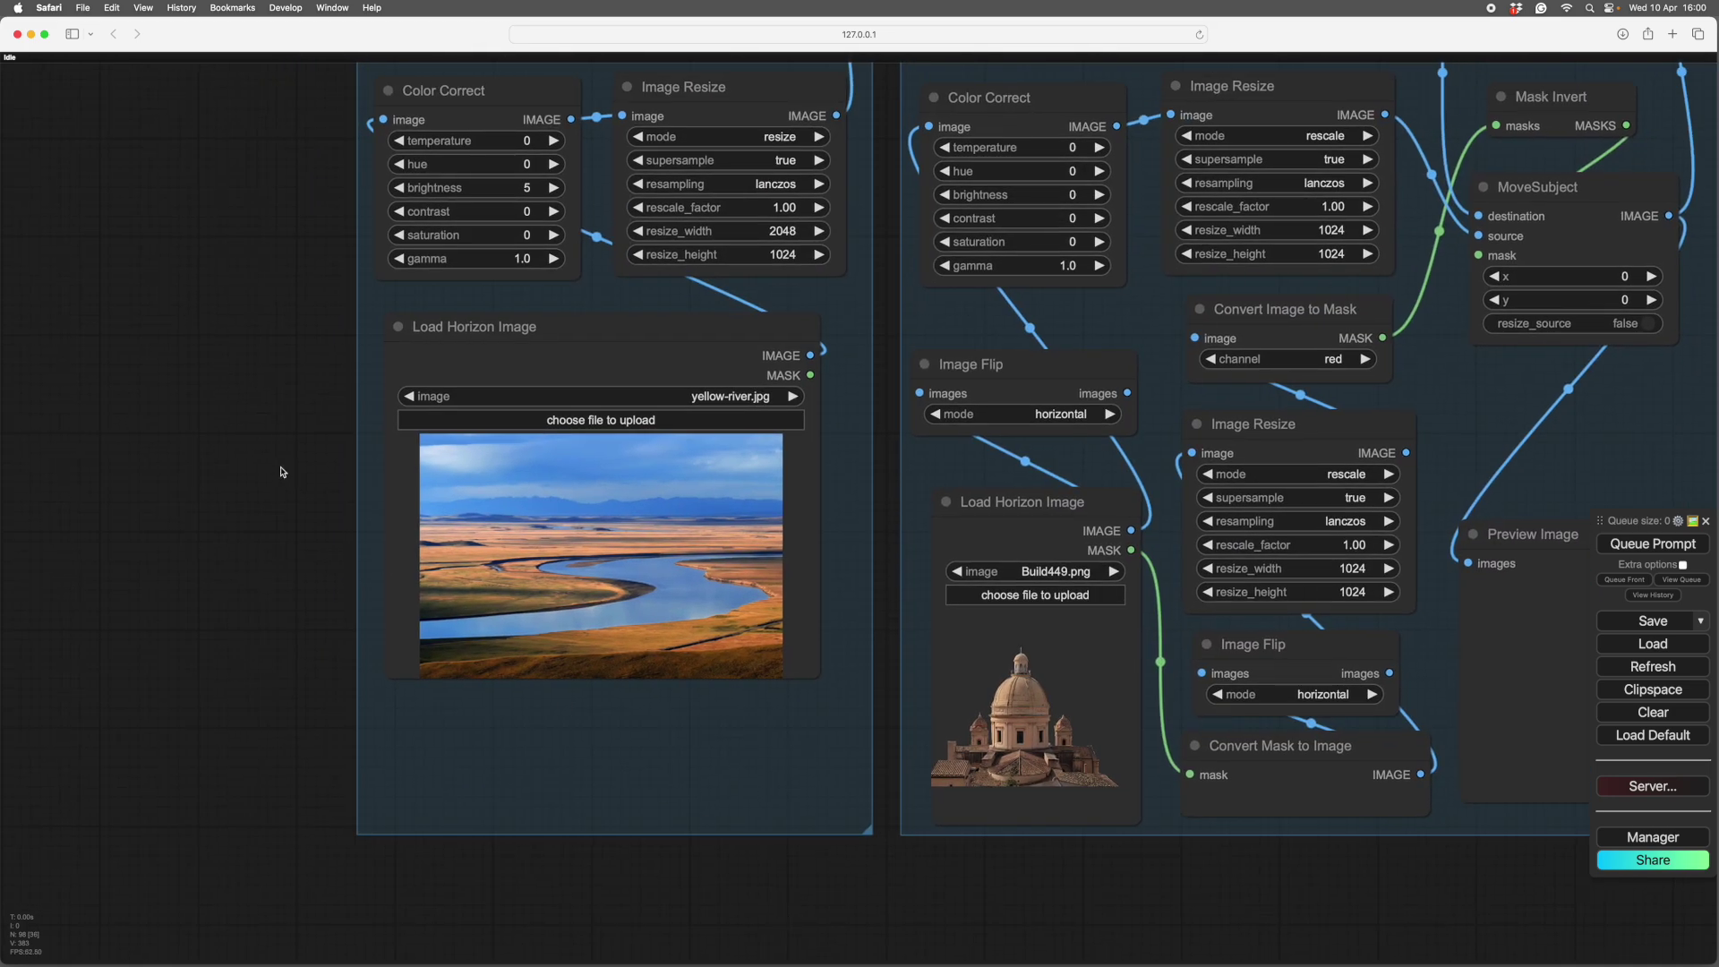
drag(253, 439, 207, 480)
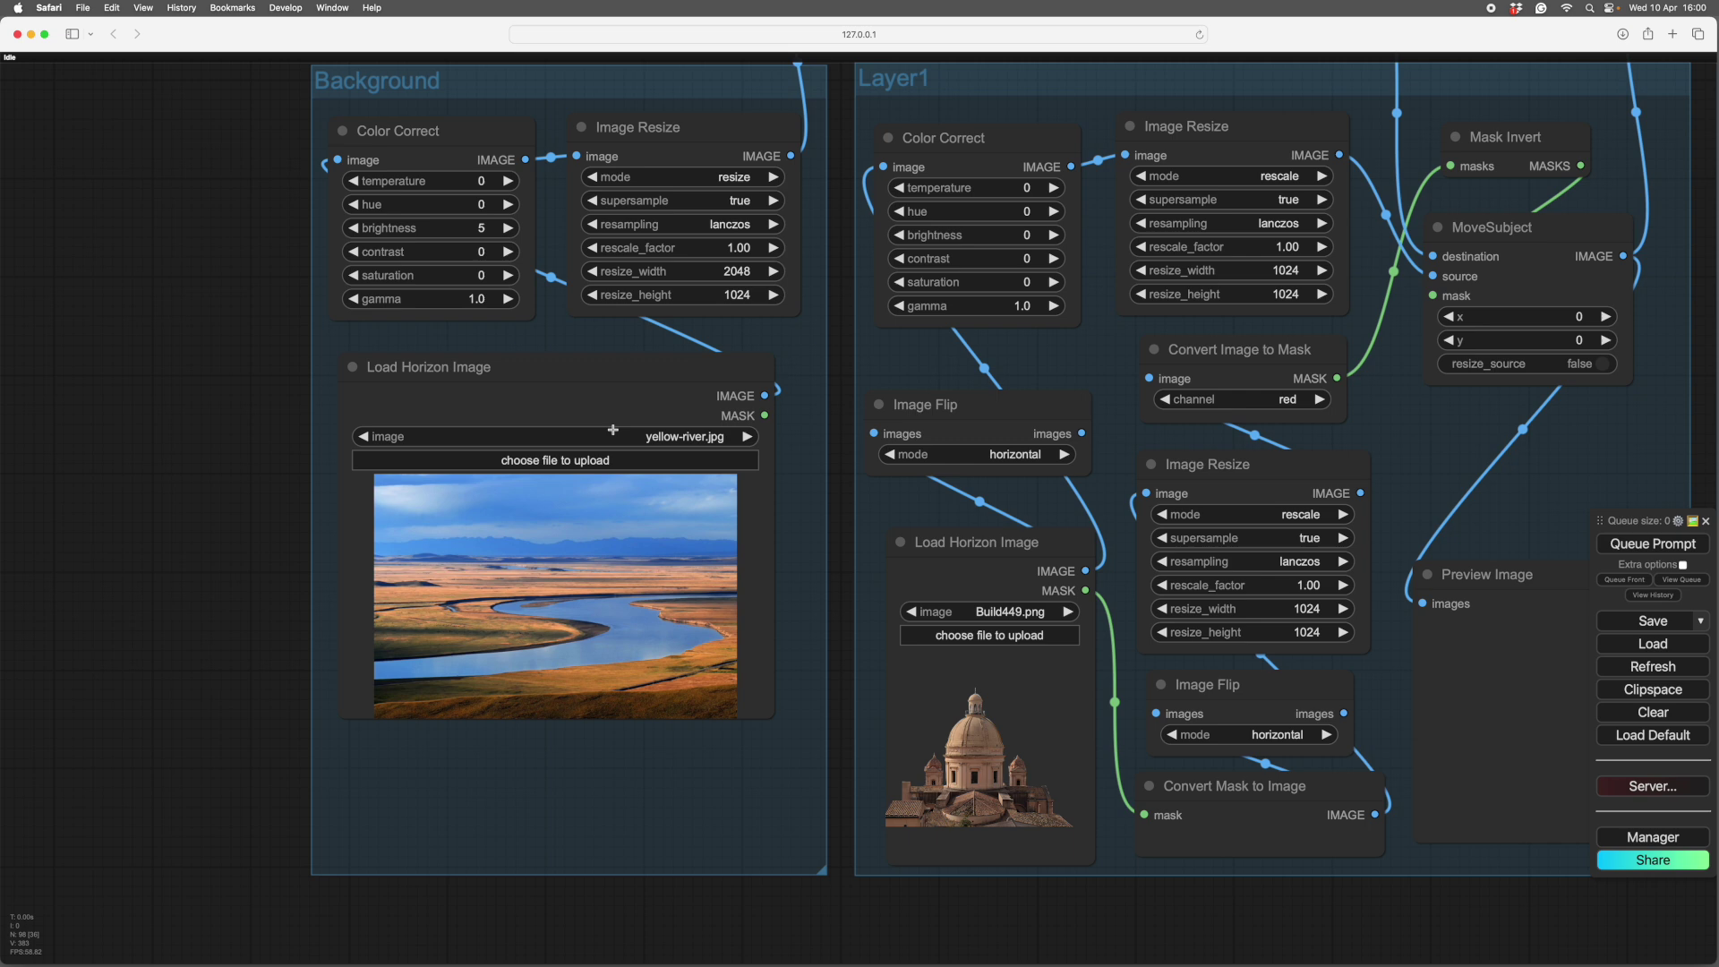
scroll(277, 425, right, 2)
scroll(277, 425, down, 1)
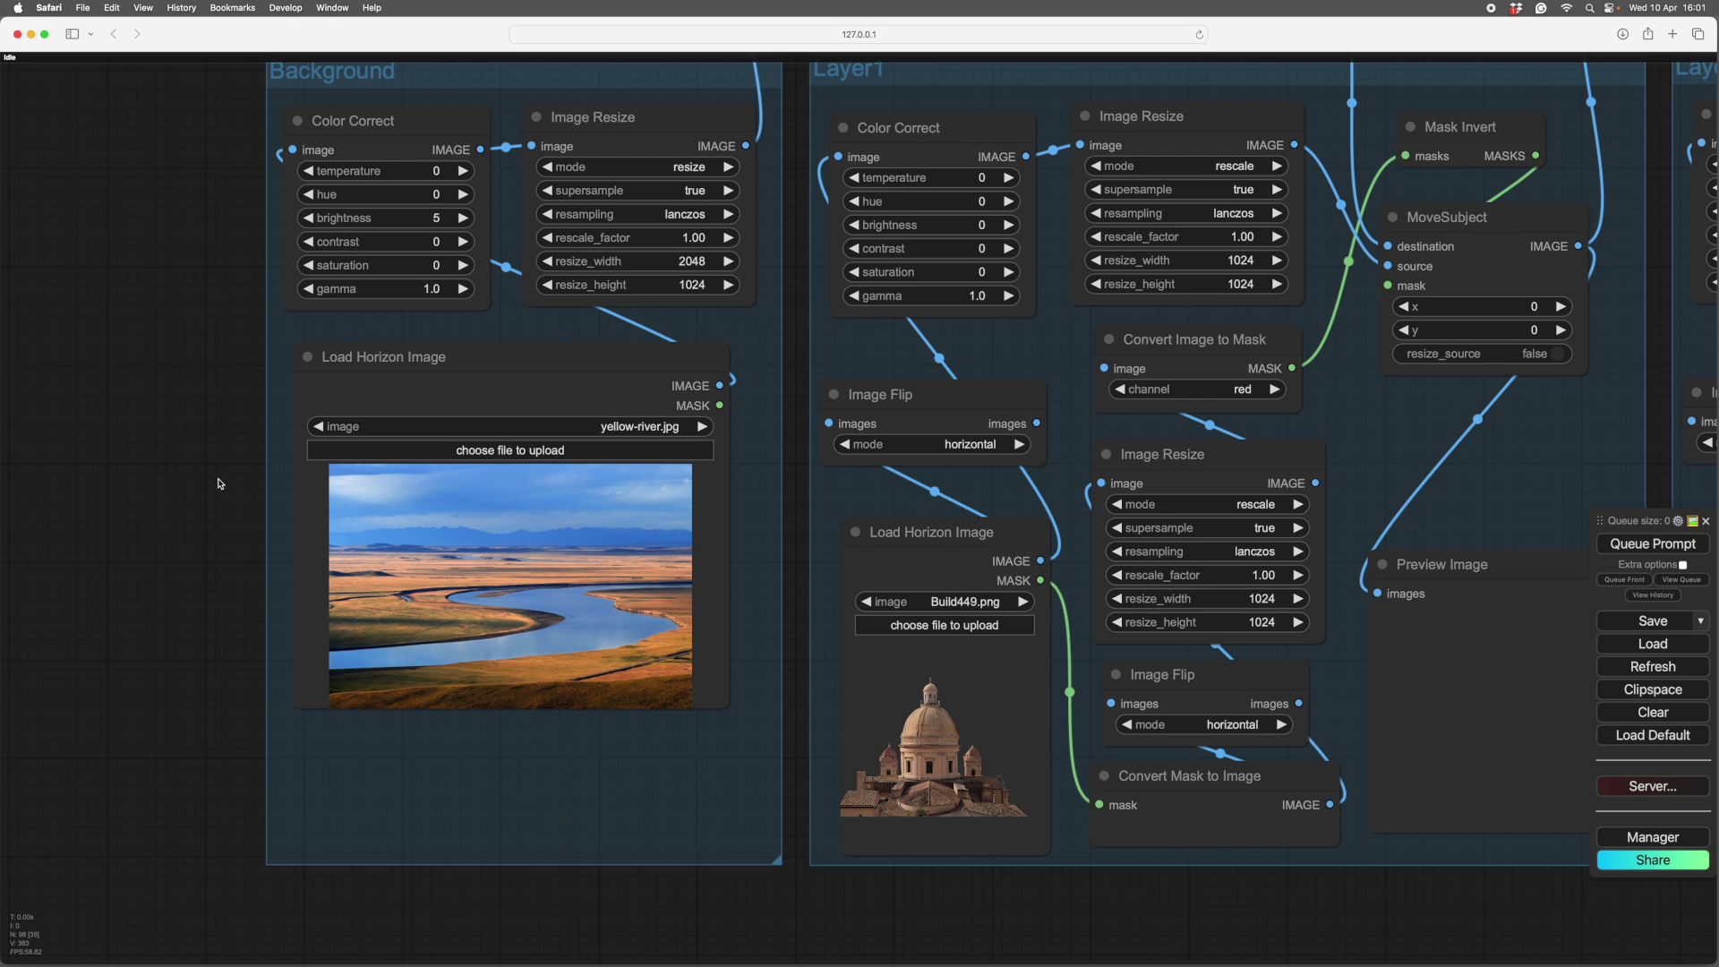
drag(219, 484, 176, 487)
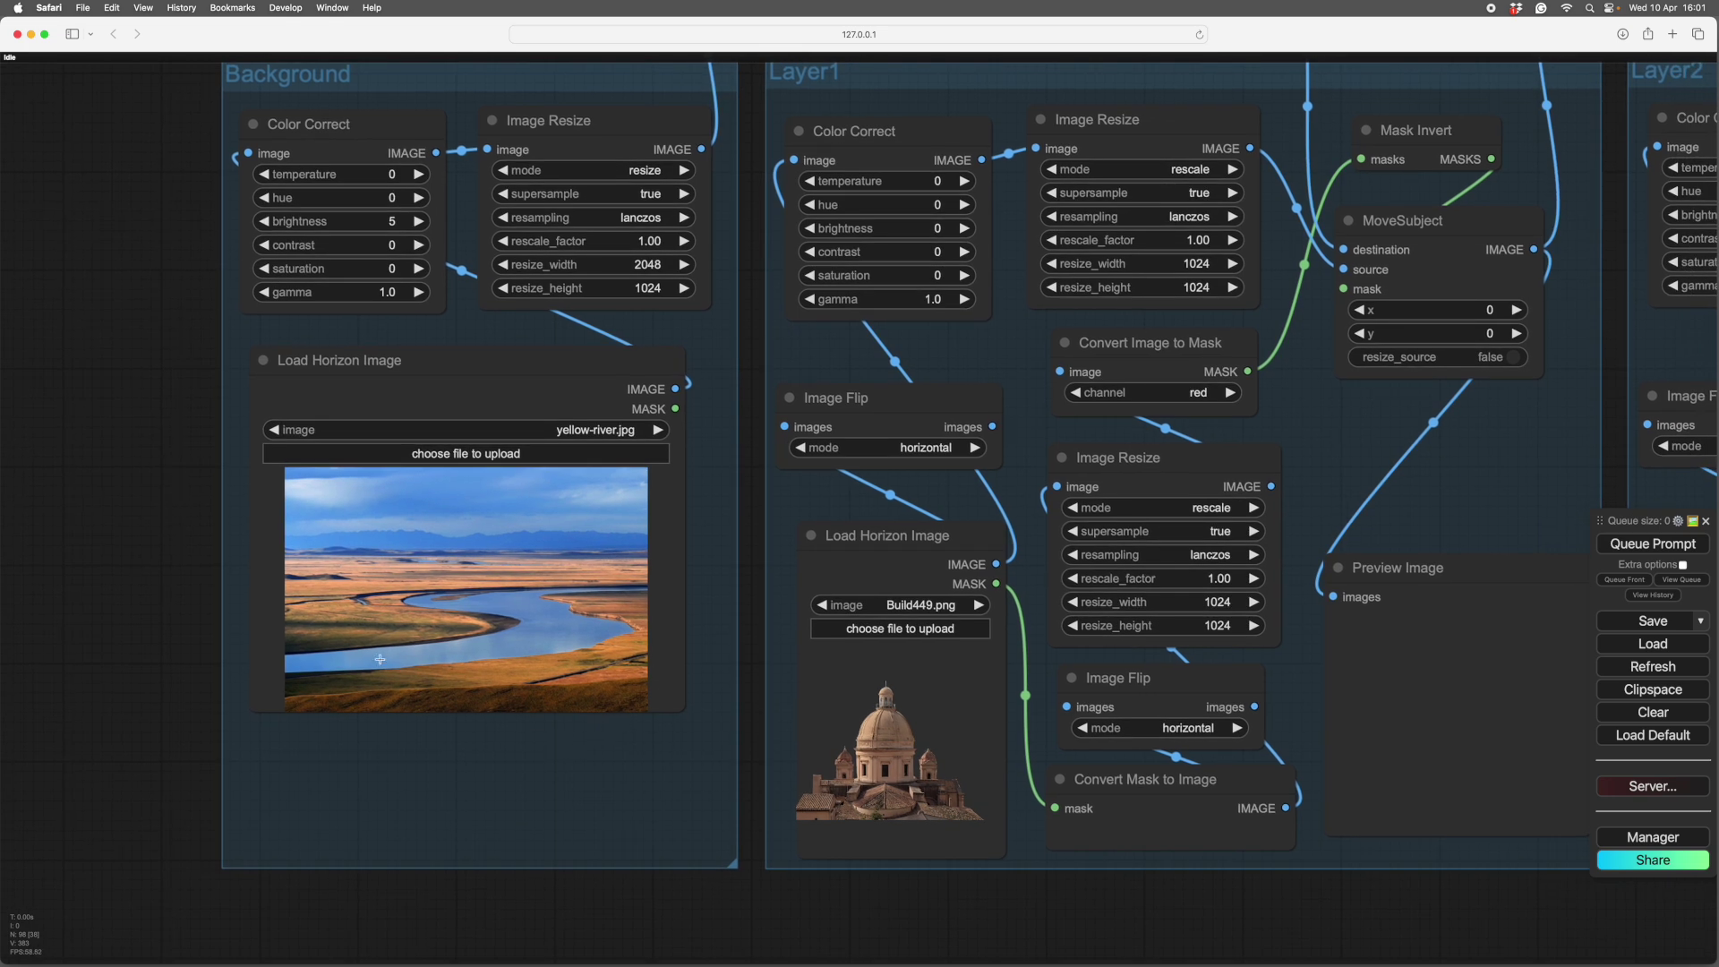
drag(813, 909, 736, 937)
scroll(810, 947, right, 4)
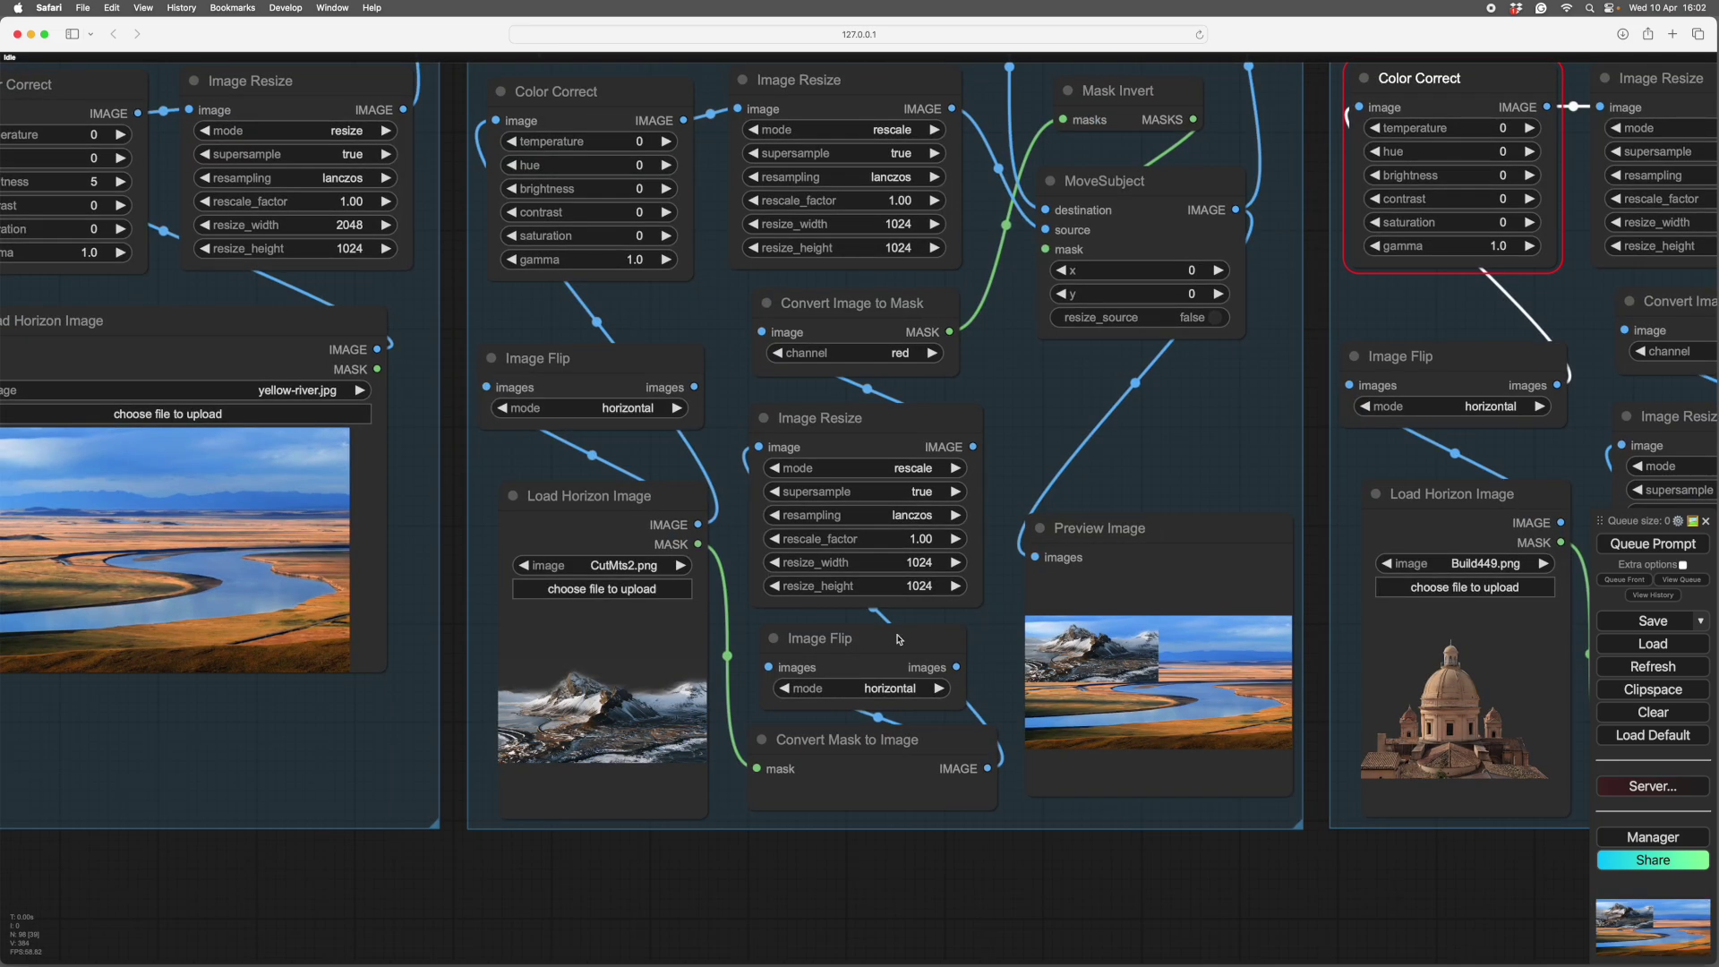
drag(842, 881, 757, 946)
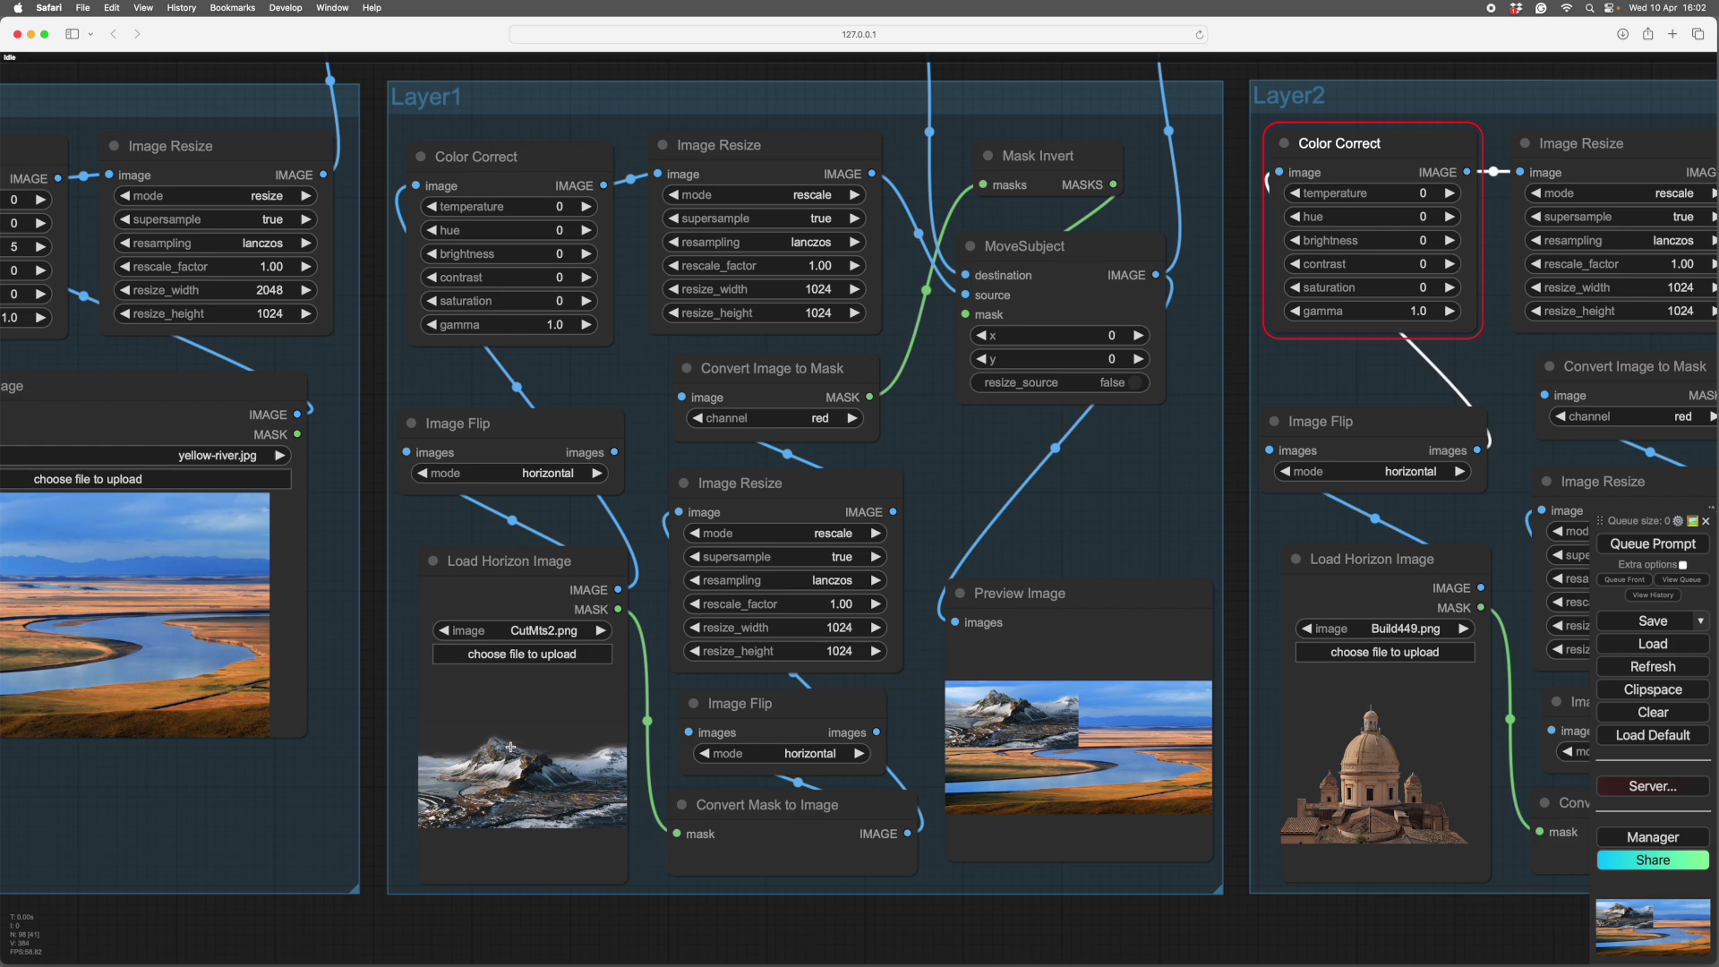
scroll(511, 753, up, 5)
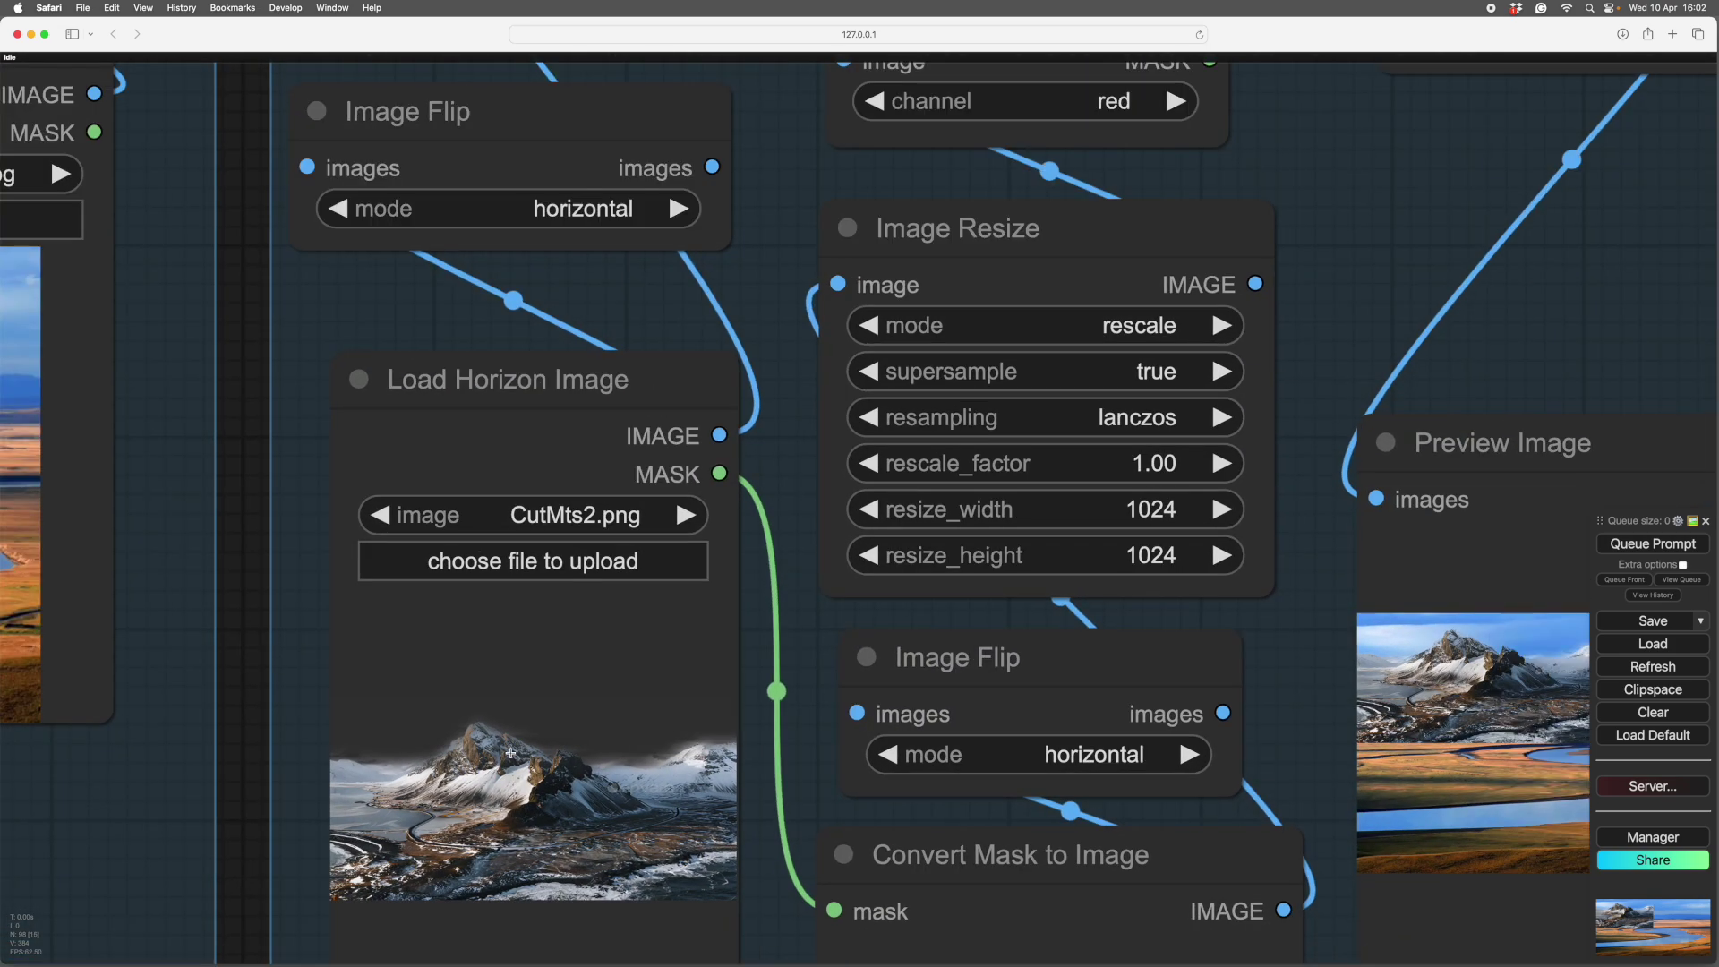
scroll(510, 753, down, 5)
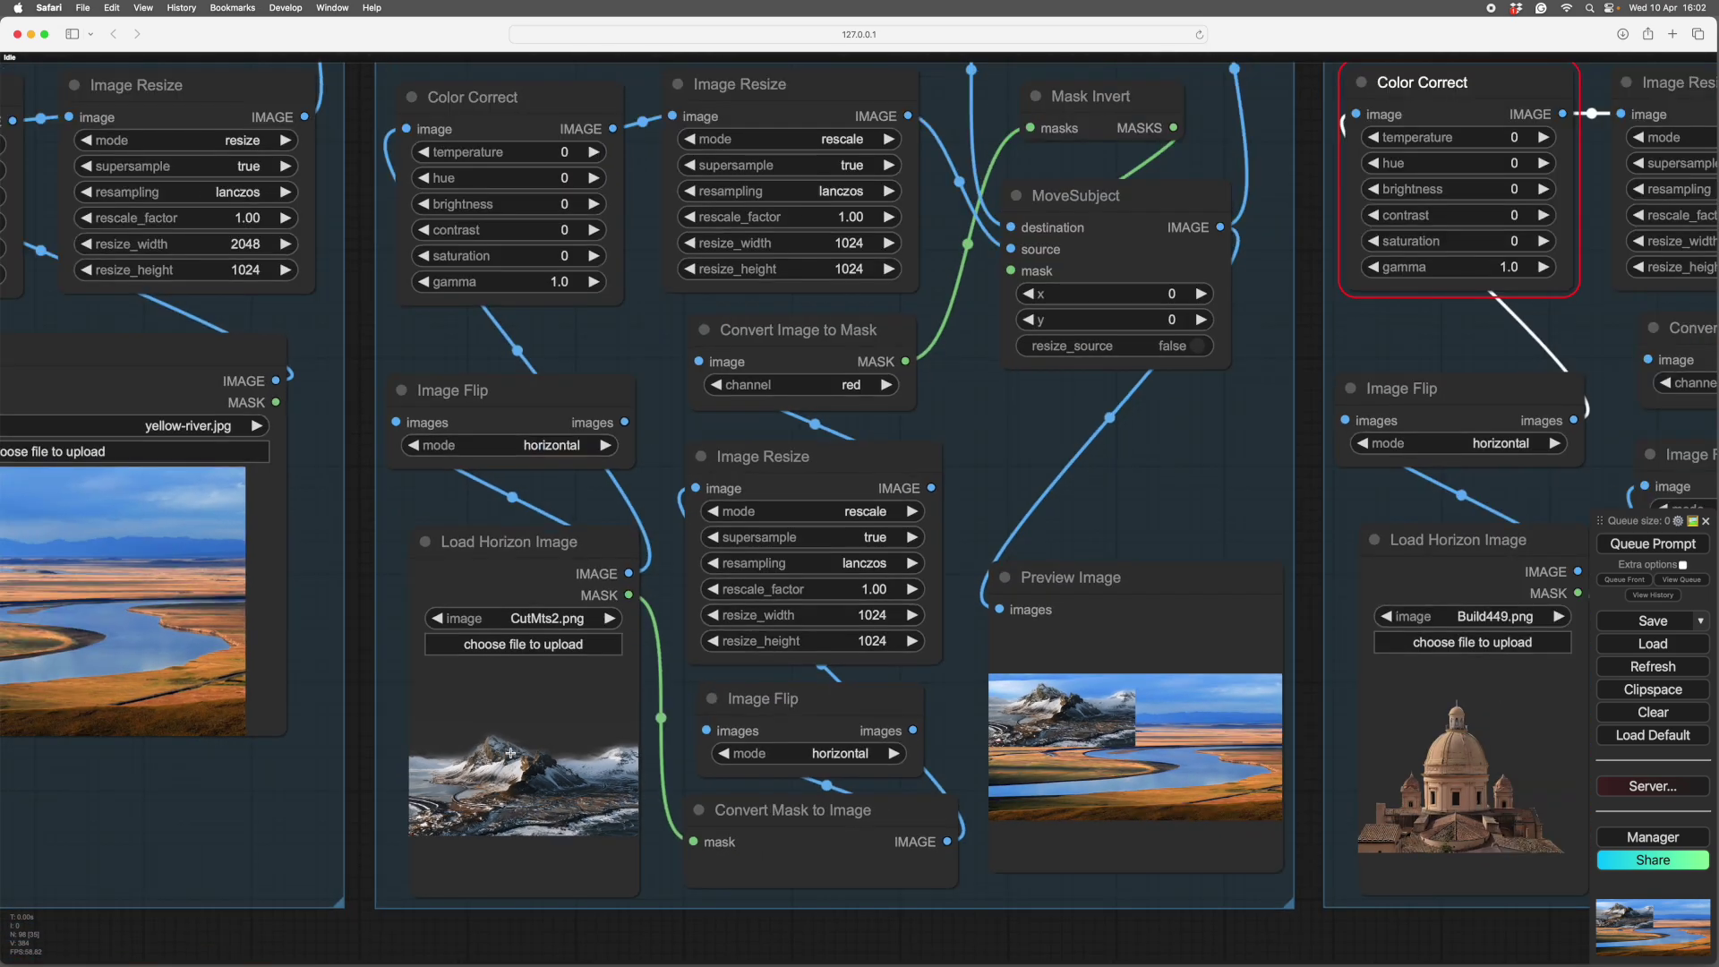
Enable resize_source on Layer1's MoveSubject node and run the workflow
drag(997, 440, 828, 447)
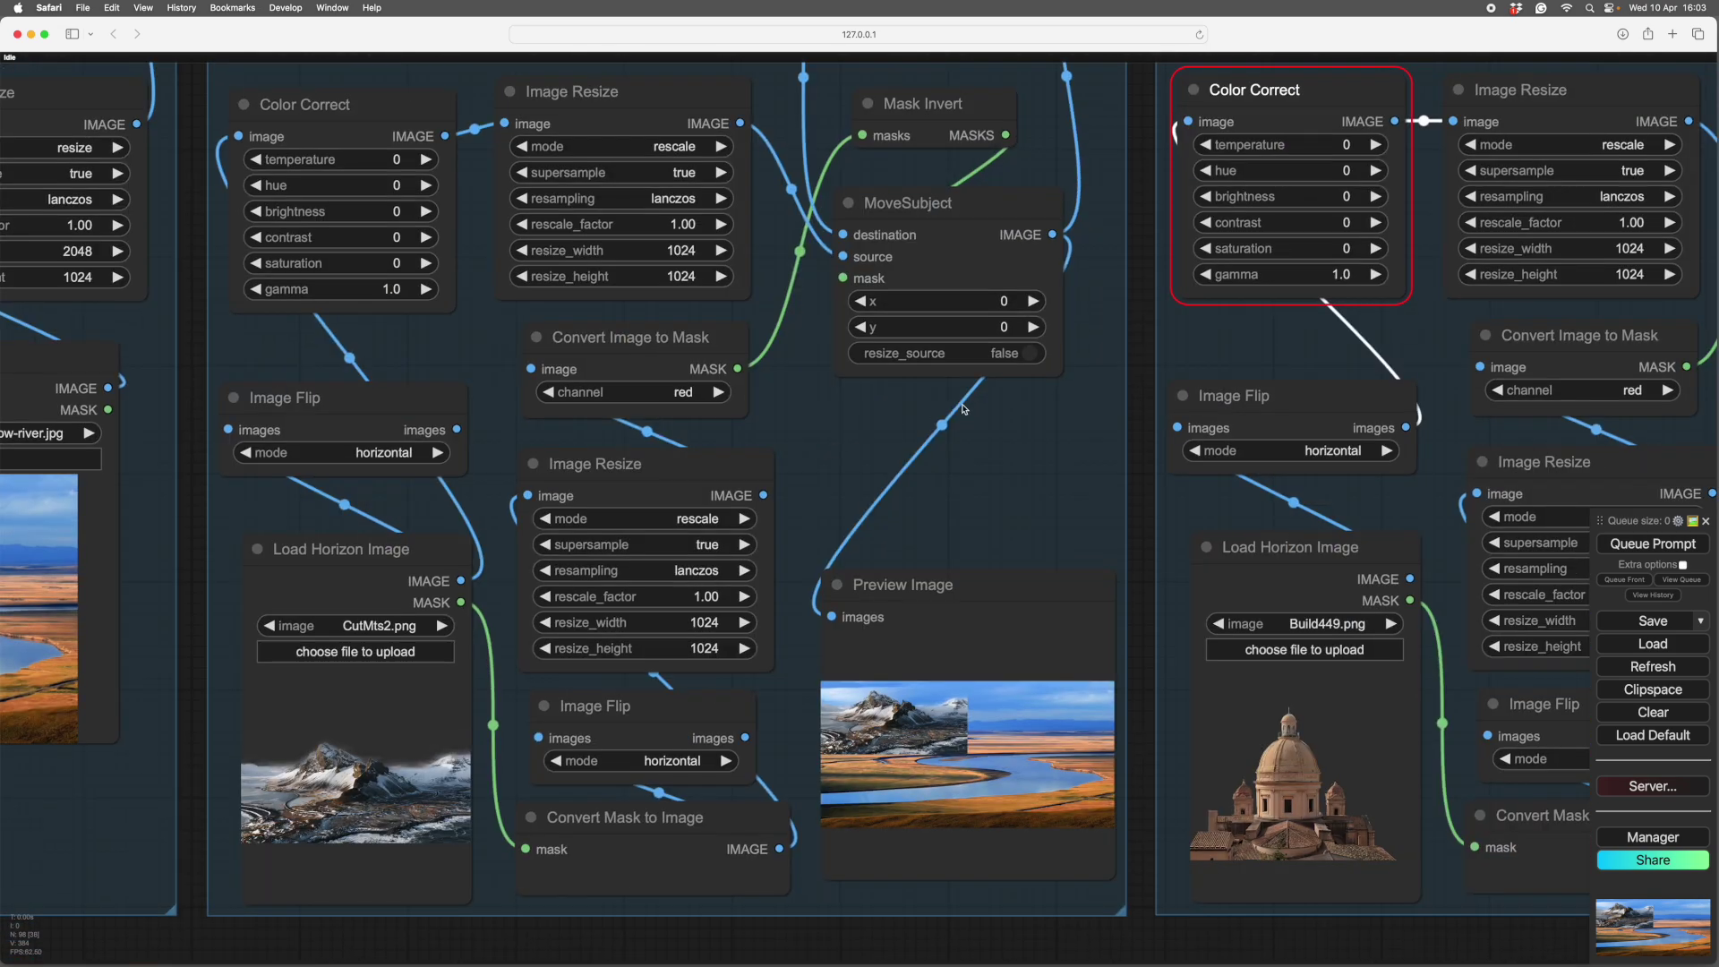
click(1030, 354)
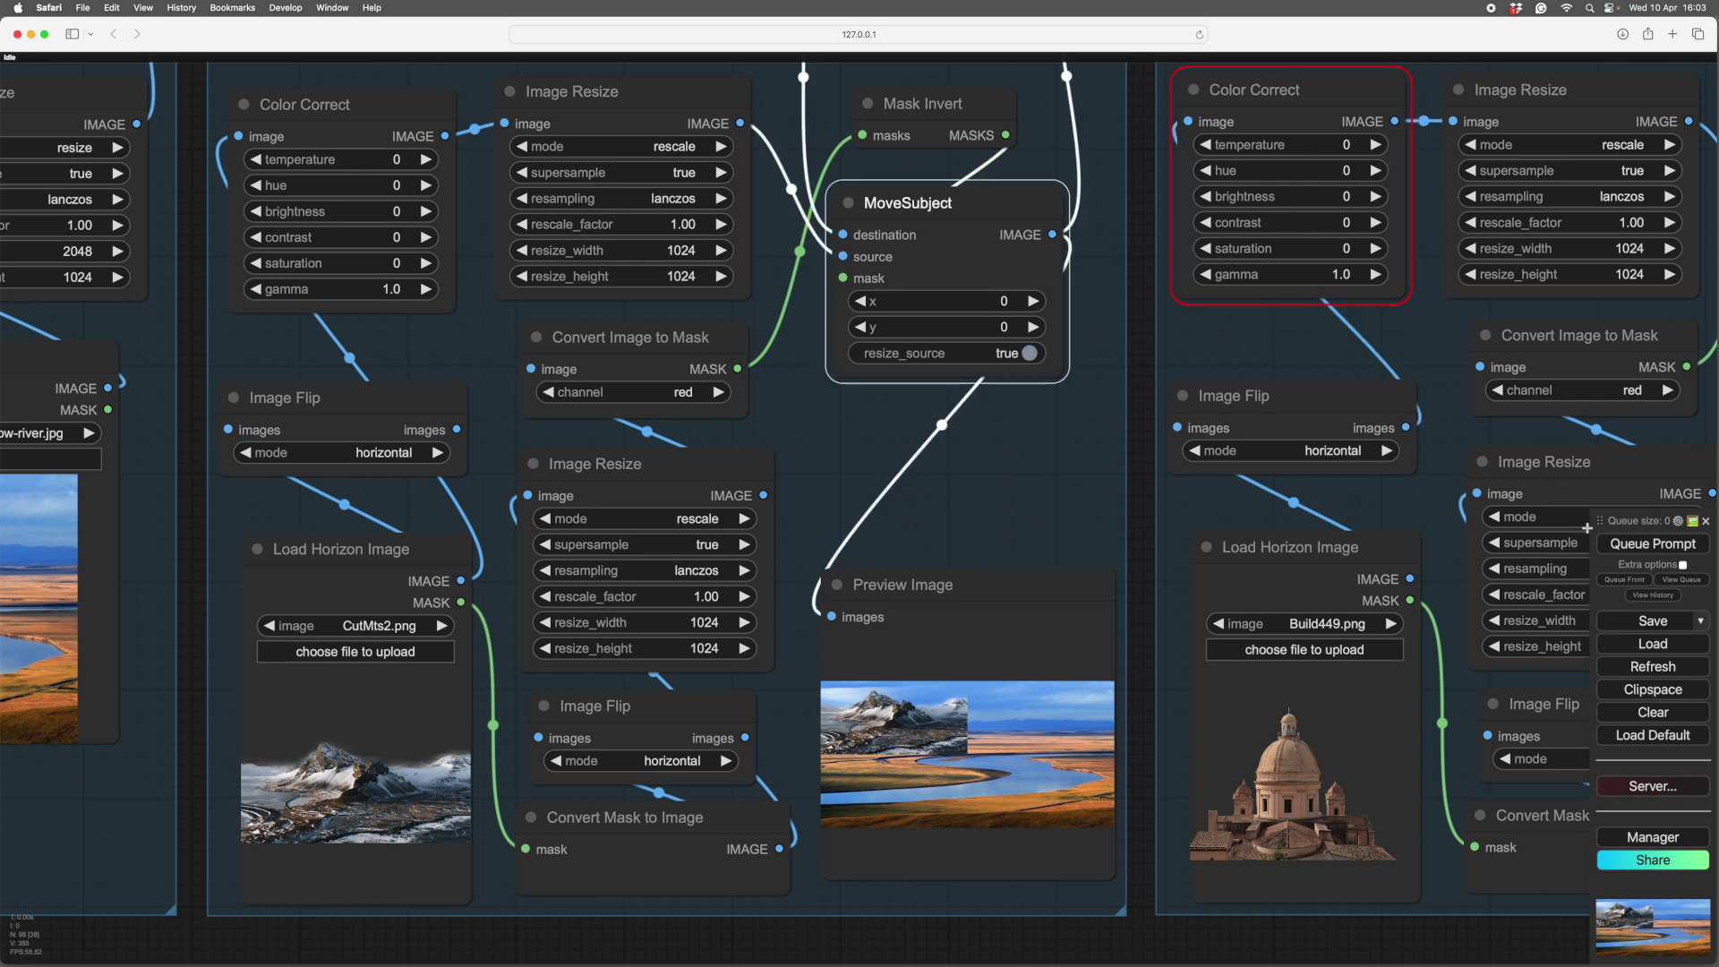
click(1653, 543)
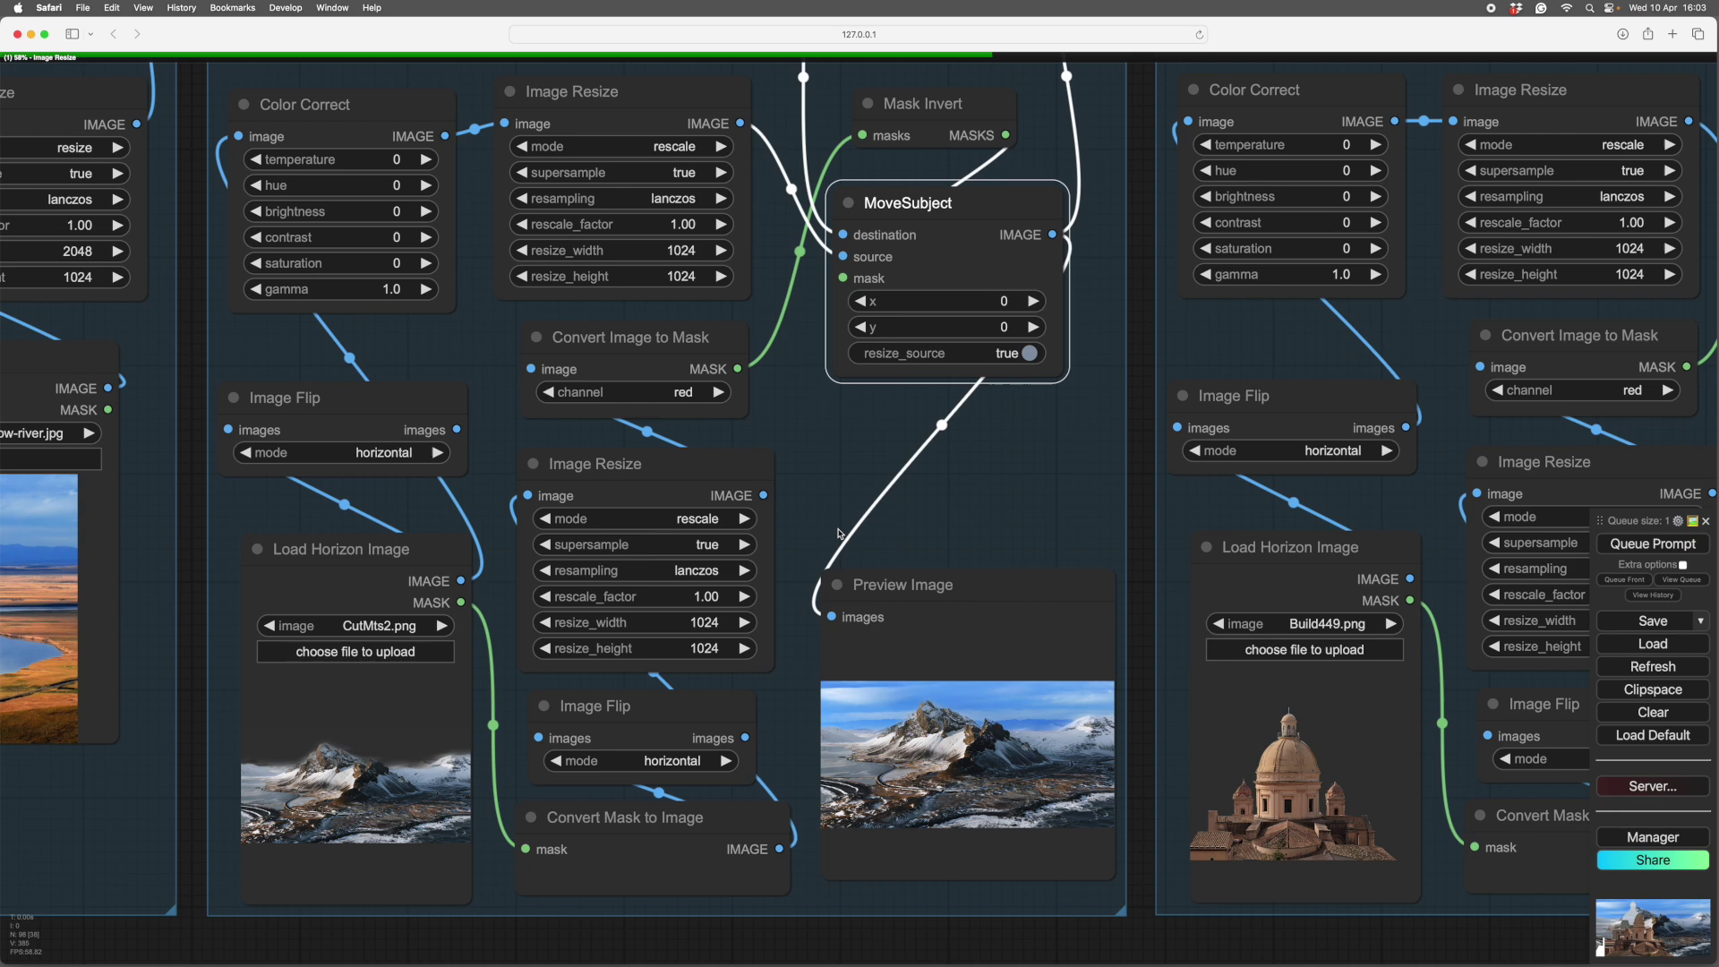
Shift the mountain layer down by setting y to 97 on Layer1's MoveSubject node, and refresh the preview
drag(819, 528, 897, 504)
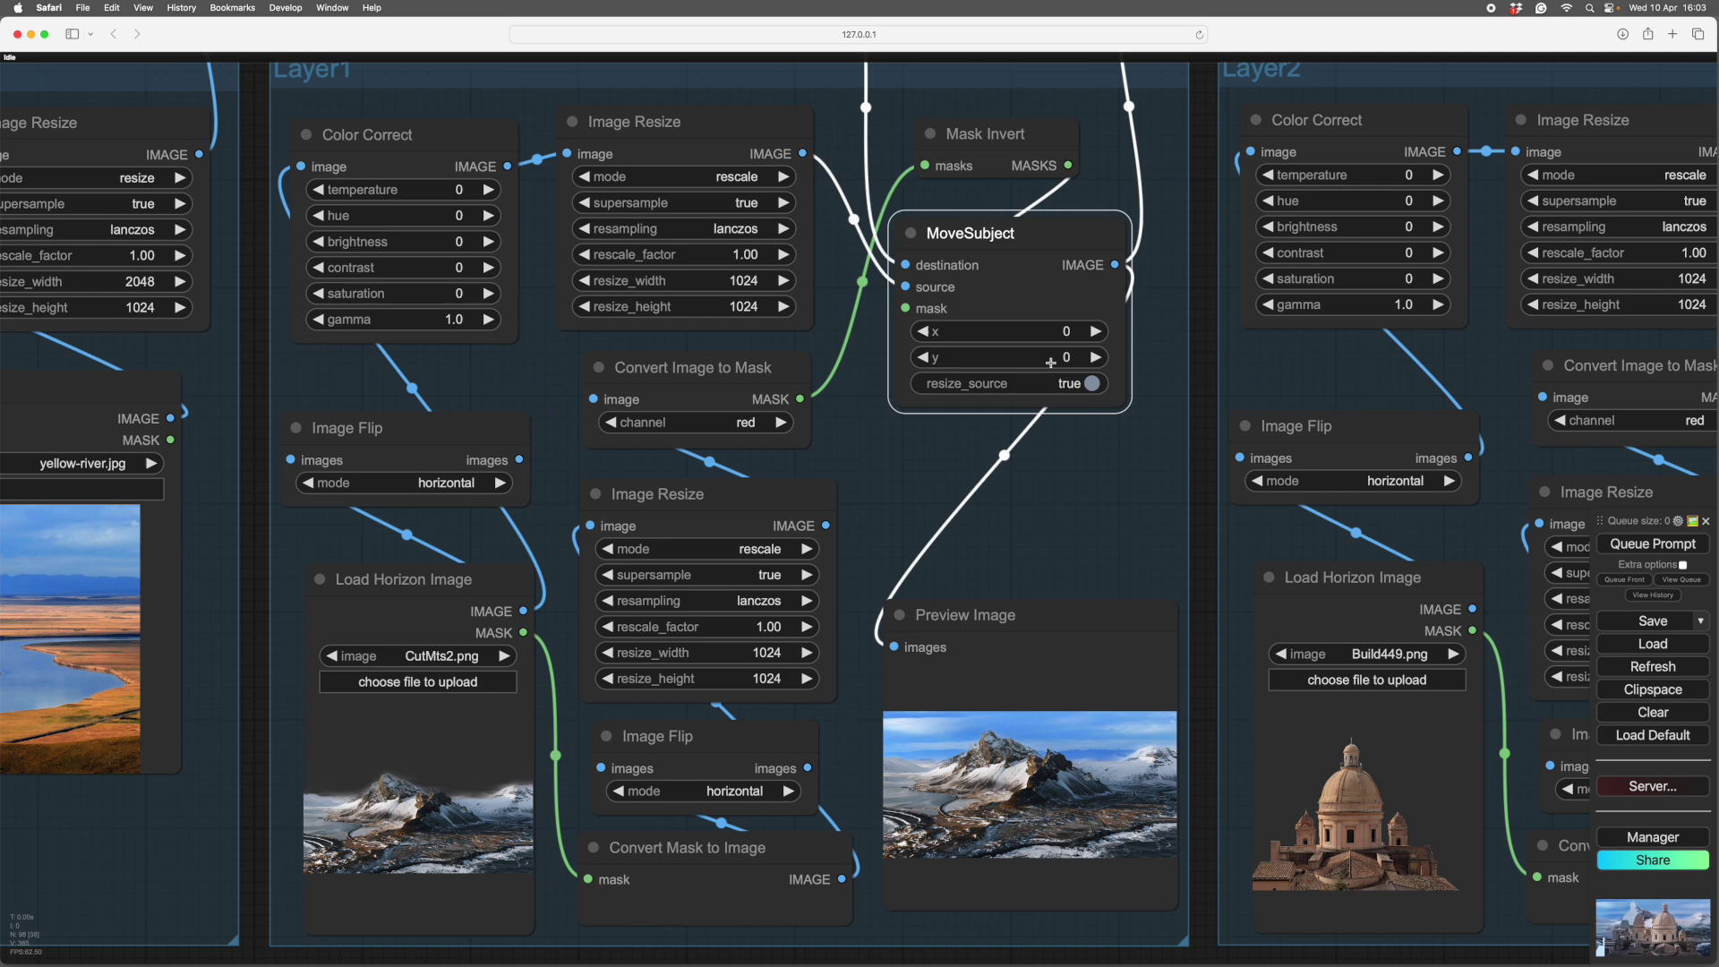
drag(1071, 358, 1115, 360)
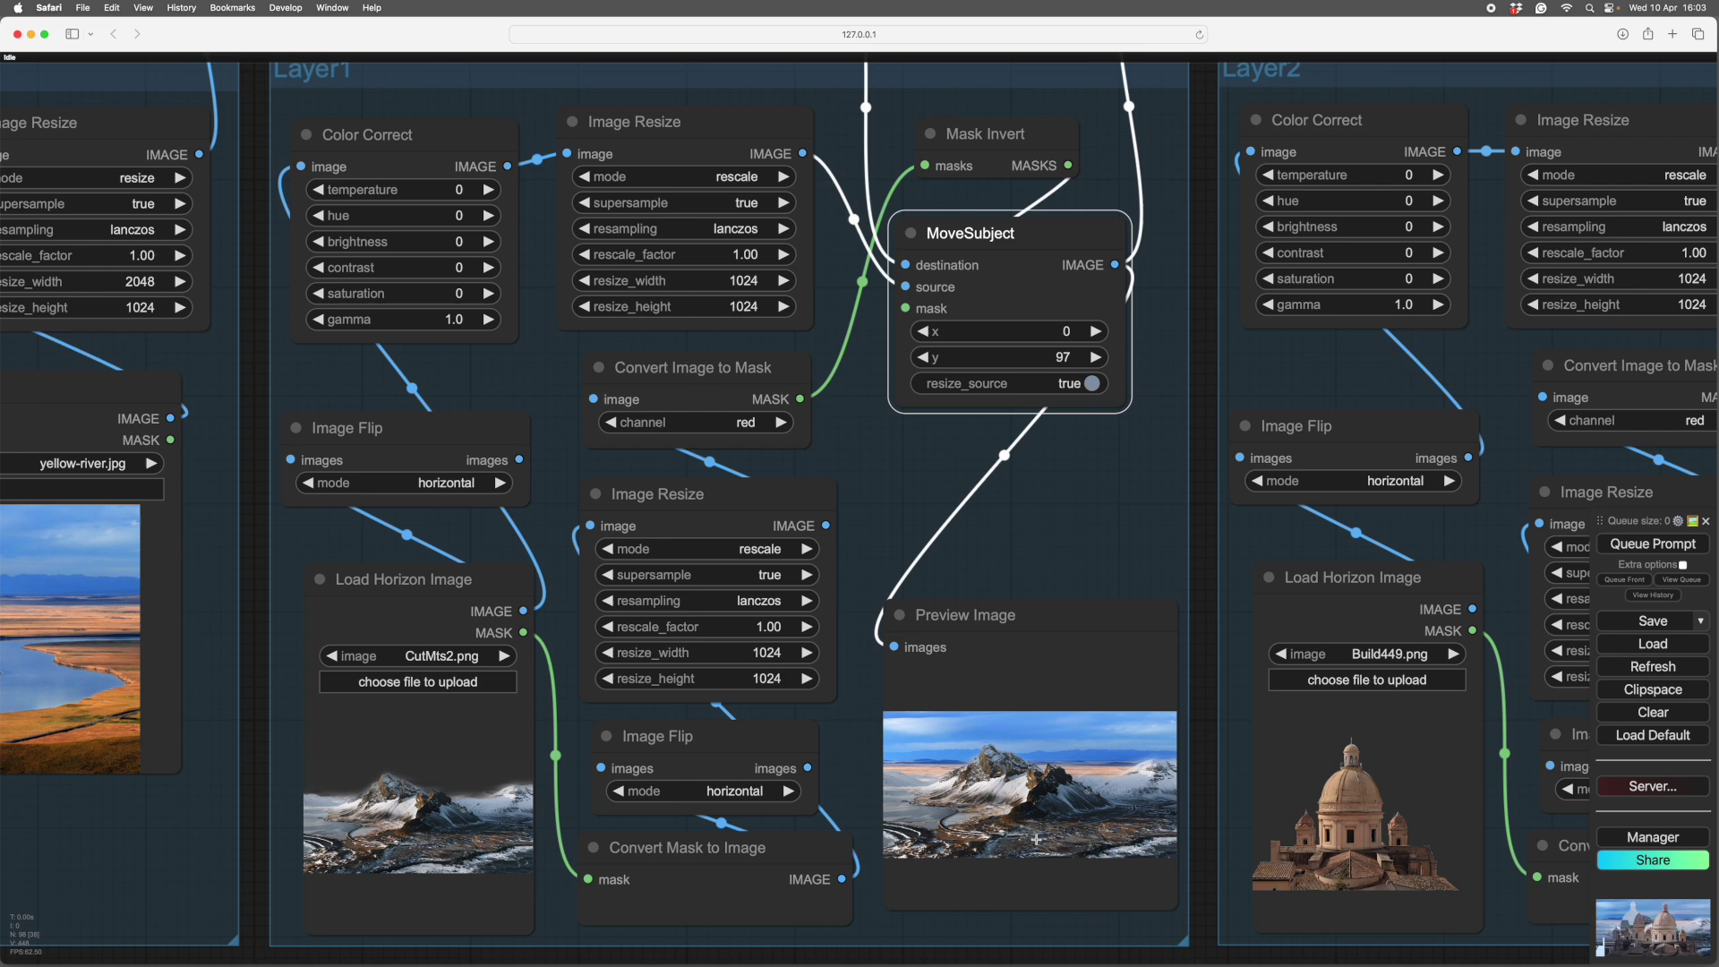
click(1039, 548)
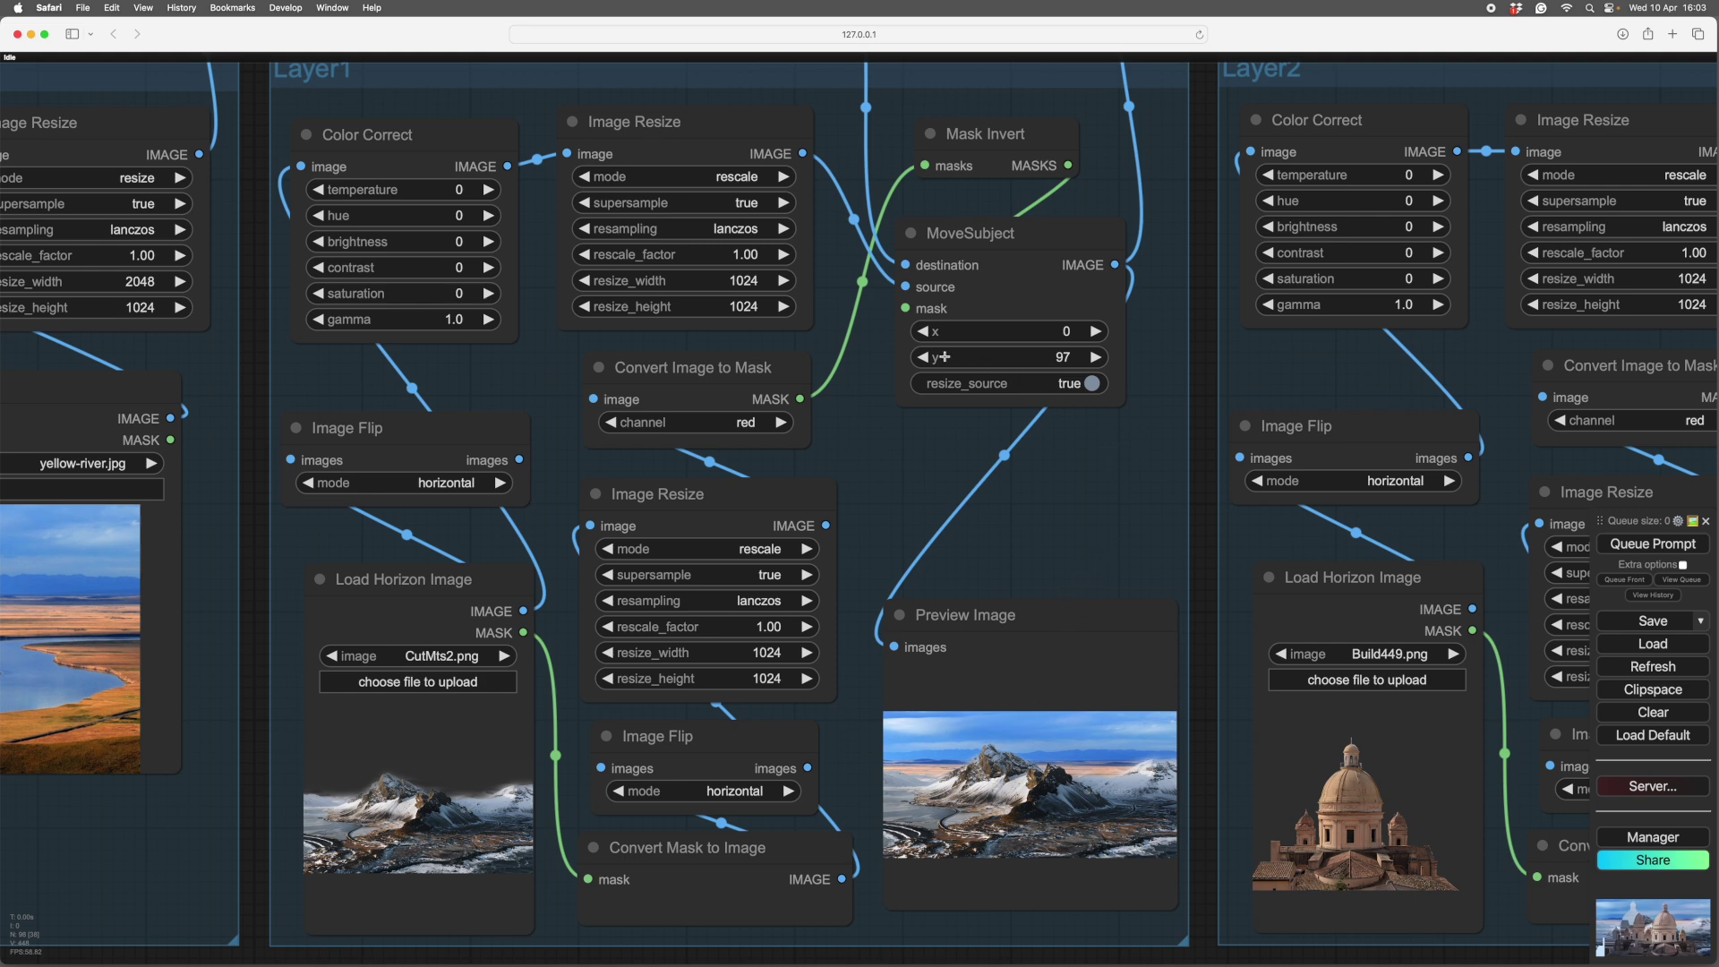
Reset y to 0 and disable resize_source on Layer1's MoveSubject node, and rerun the workflow
click(1015, 362)
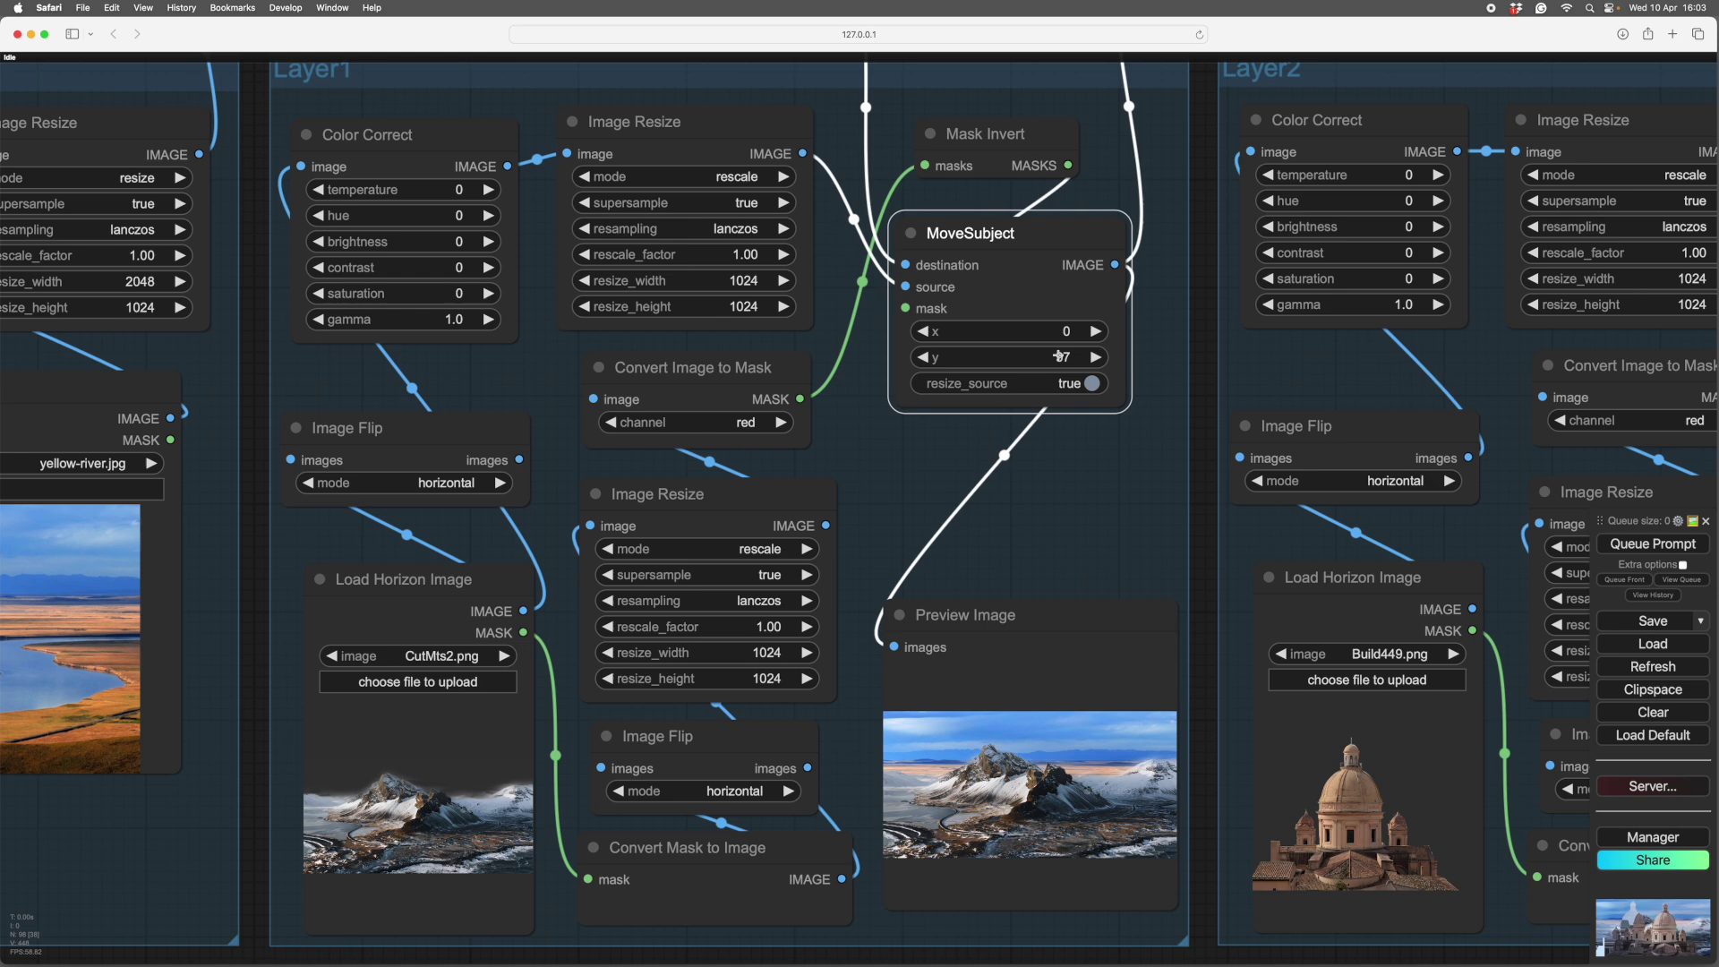
text(0)
key(Return)
click(1091, 385)
click(1628, 545)
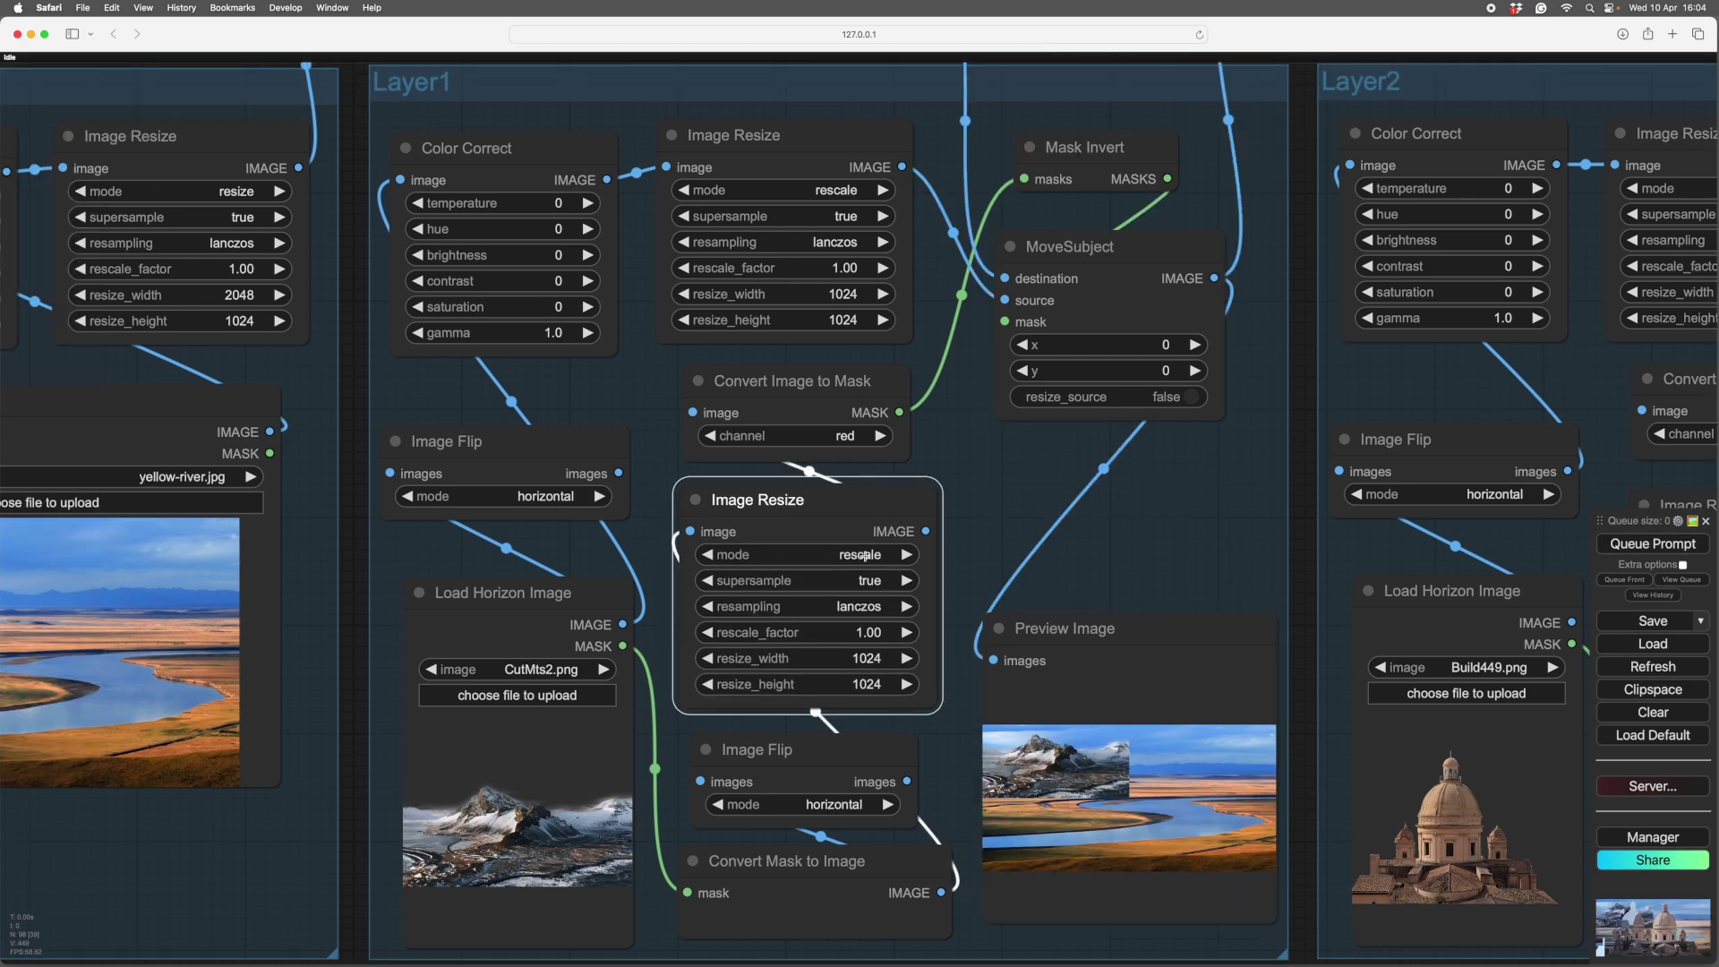
Switch the mode of both Image Resize nodes in Layer1, for the image and for the mask, to resize
click(906, 555)
click(854, 150)
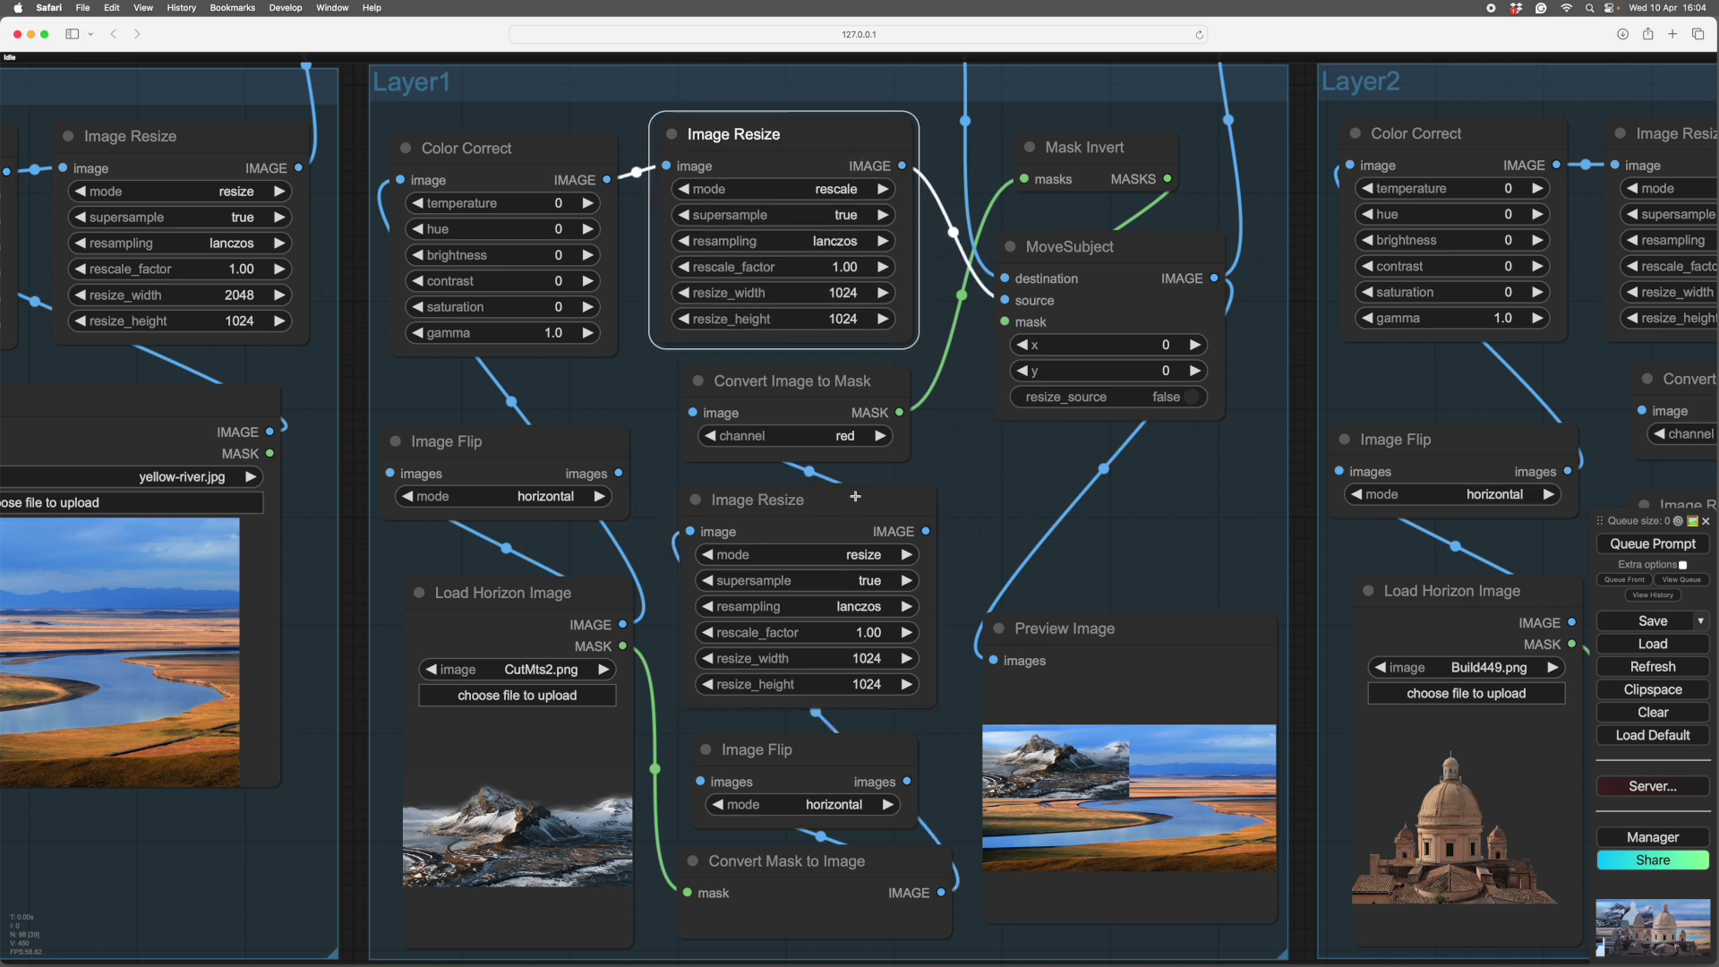
drag(854, 498, 863, 506)
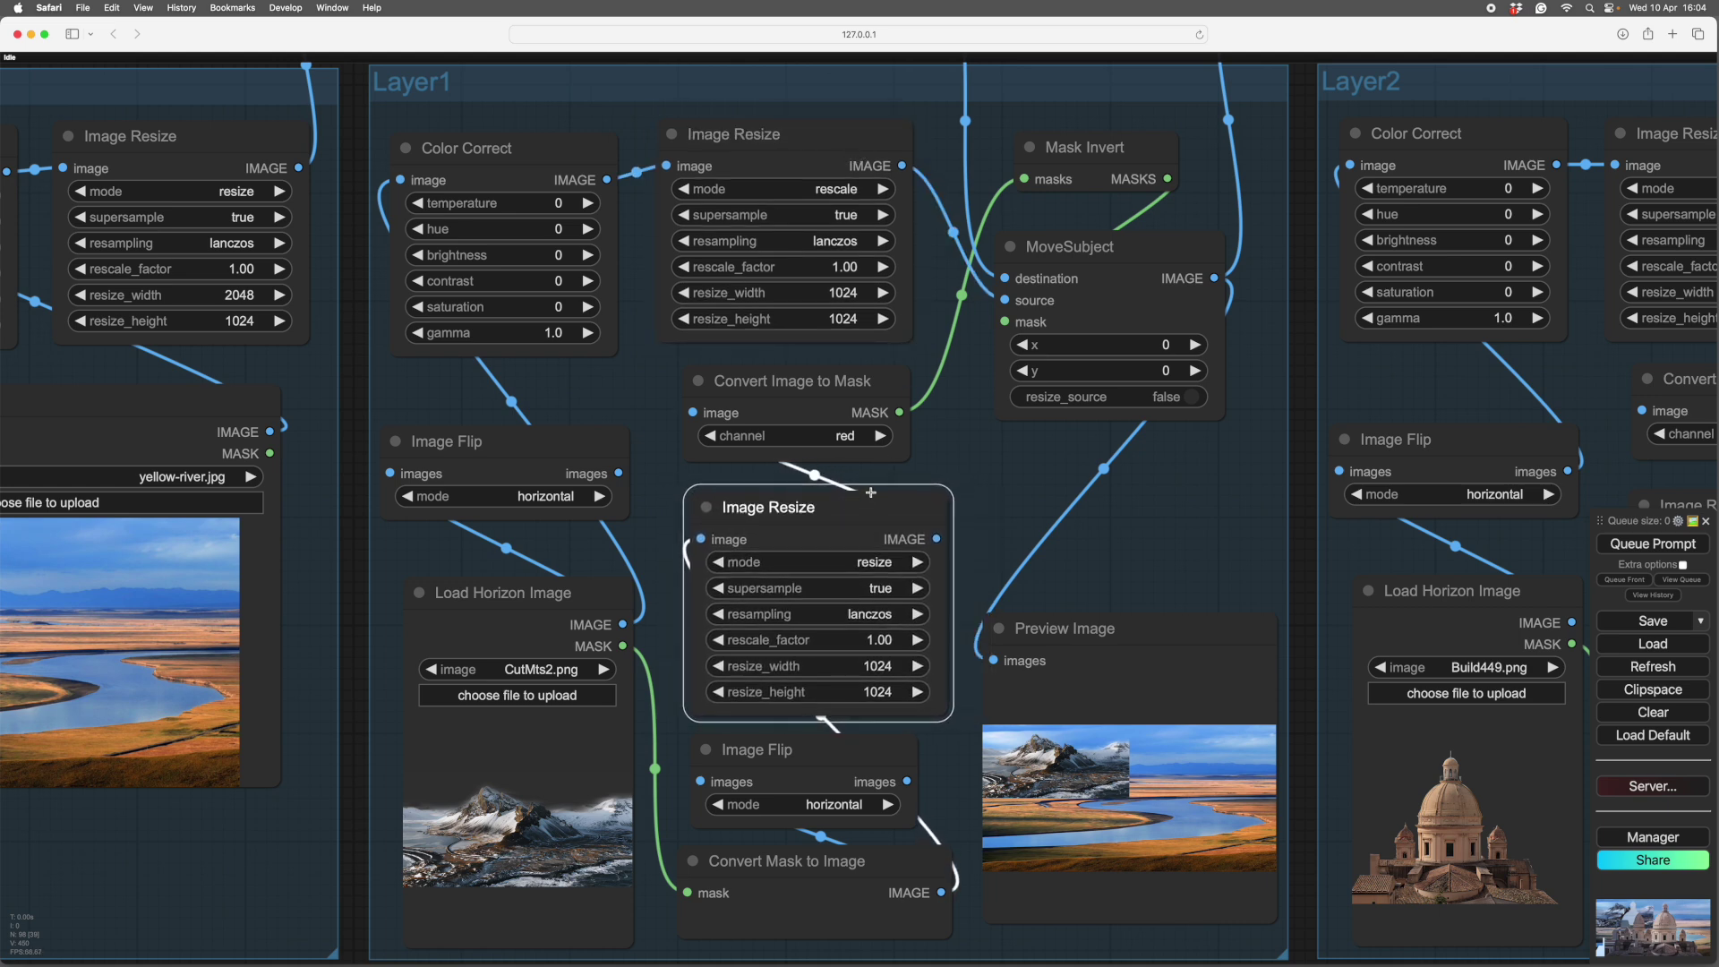
click(800, 147)
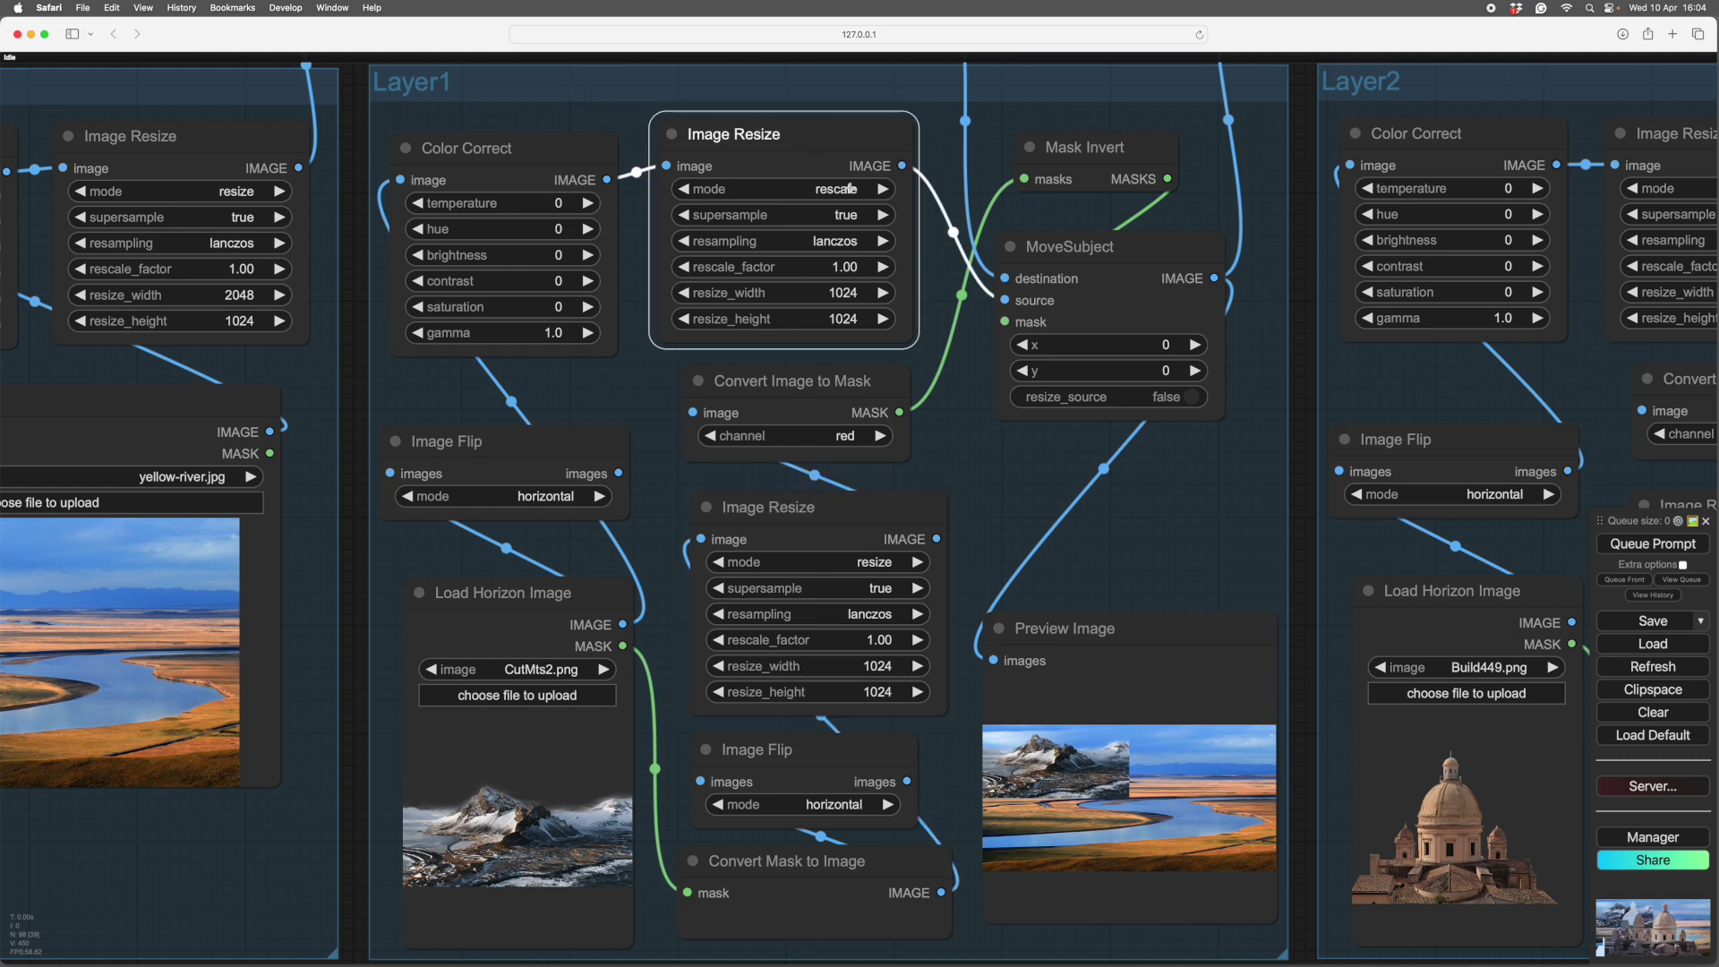
click(849, 189)
click(850, 200)
Set resize_width to 2048 on both of Layer1's Image Resize nodes
click(839, 294)
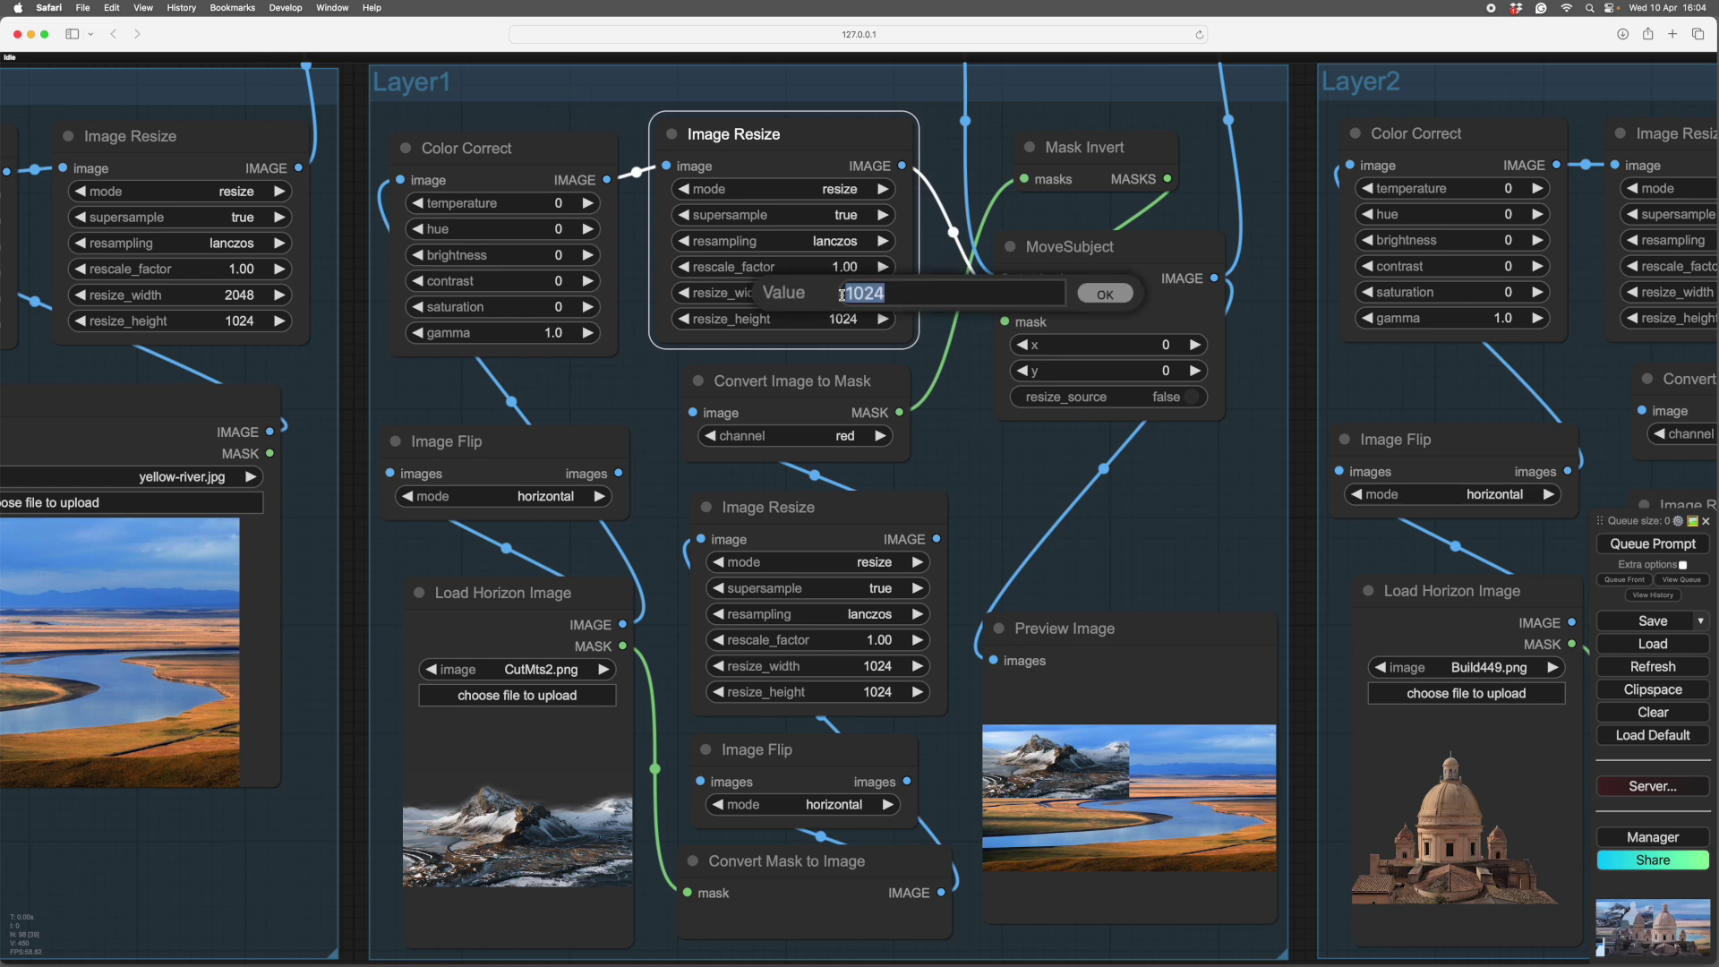
click(874, 294)
double_click(874, 294)
text(2048)
key(Return)
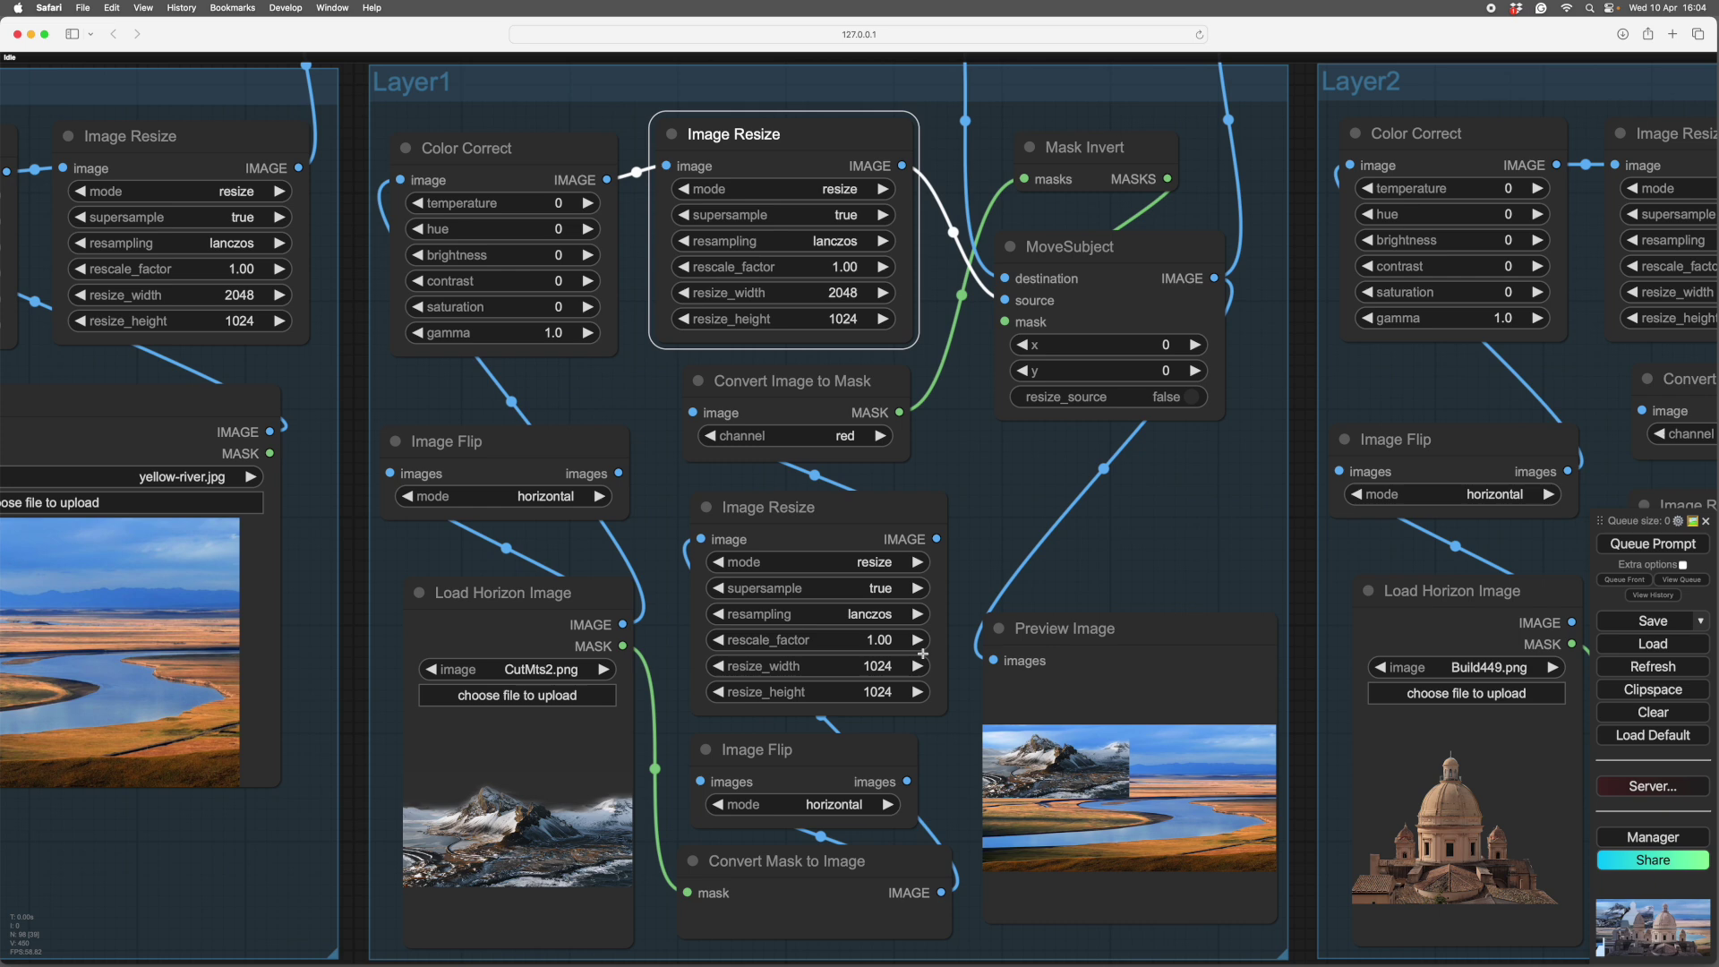
click(882, 667)
double_click(873, 666)
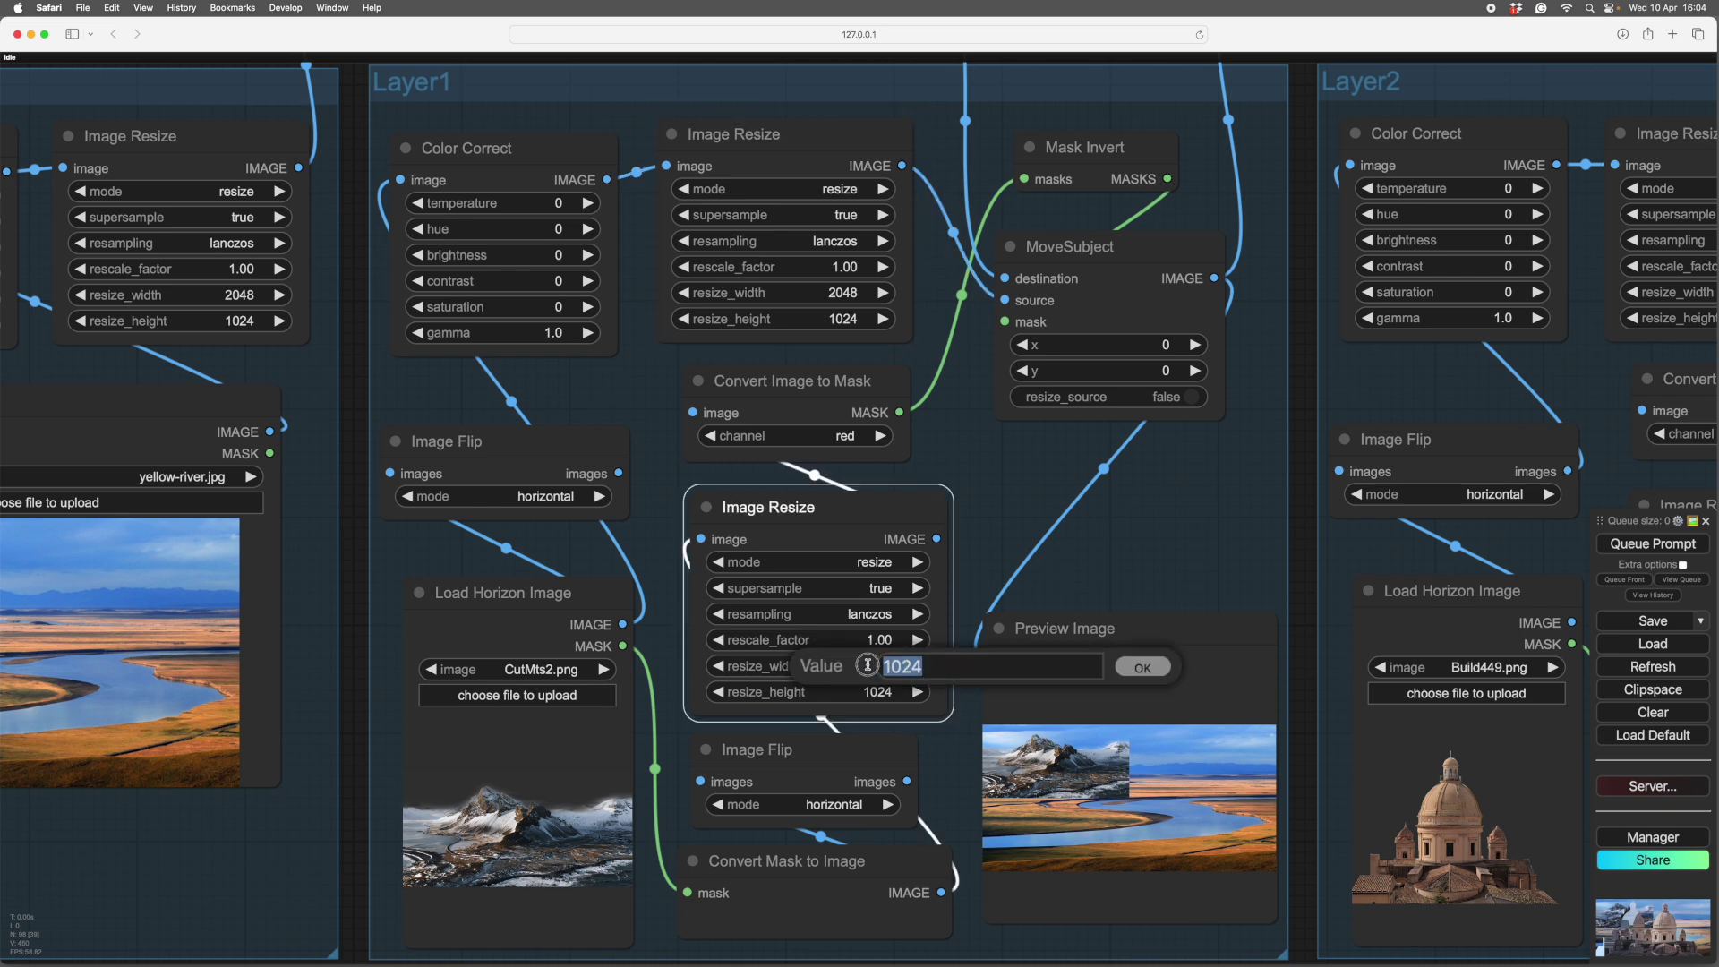
text(2048)
key(Return)
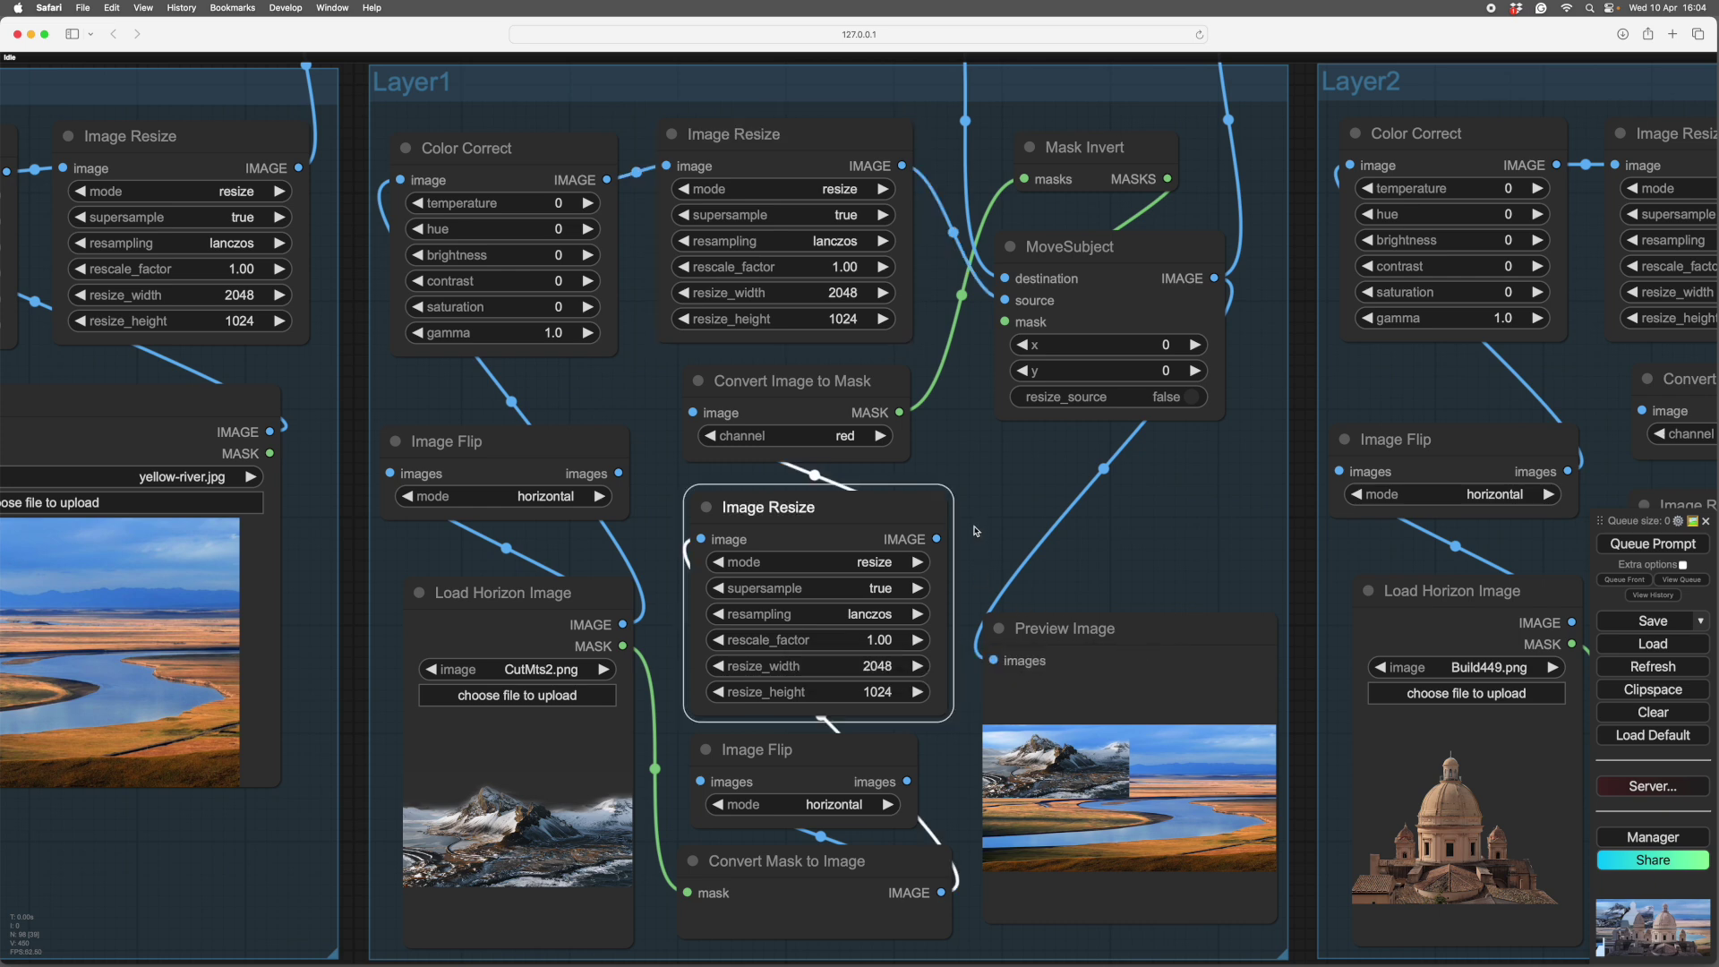
Set resize_height to 768 on both of Layer1's Image Resize nodes and run the workflow
click(852, 319)
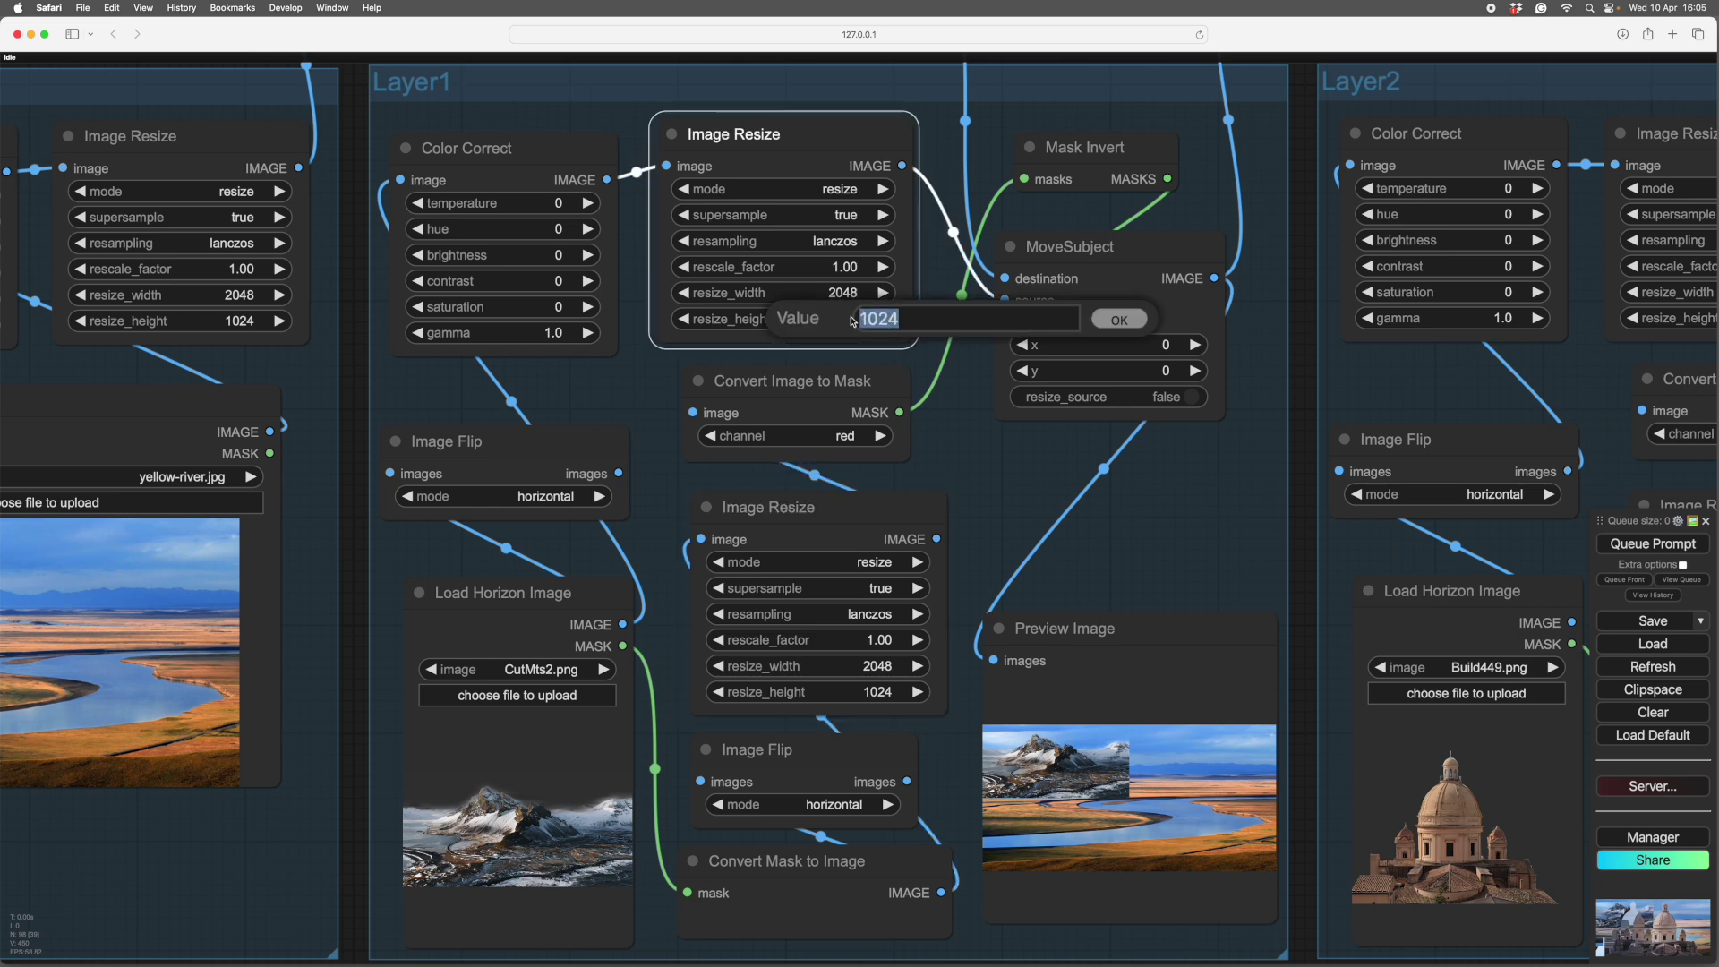
text(768)
key(Return)
click(875, 693)
text(768)
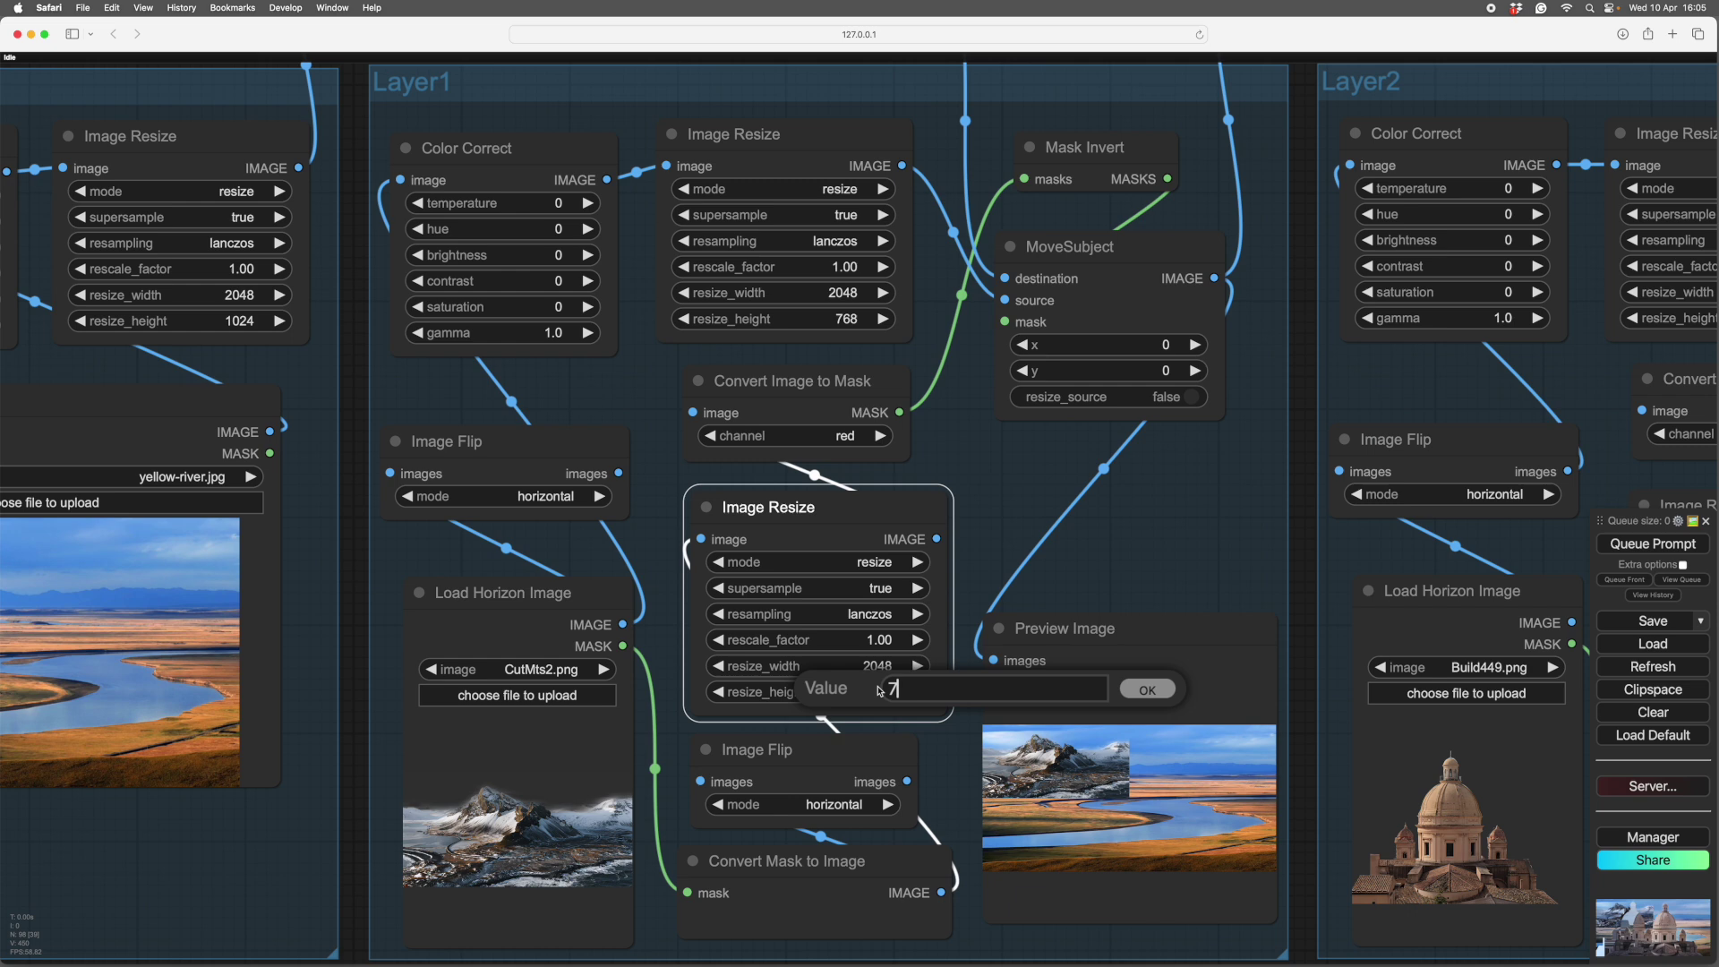
click(1163, 686)
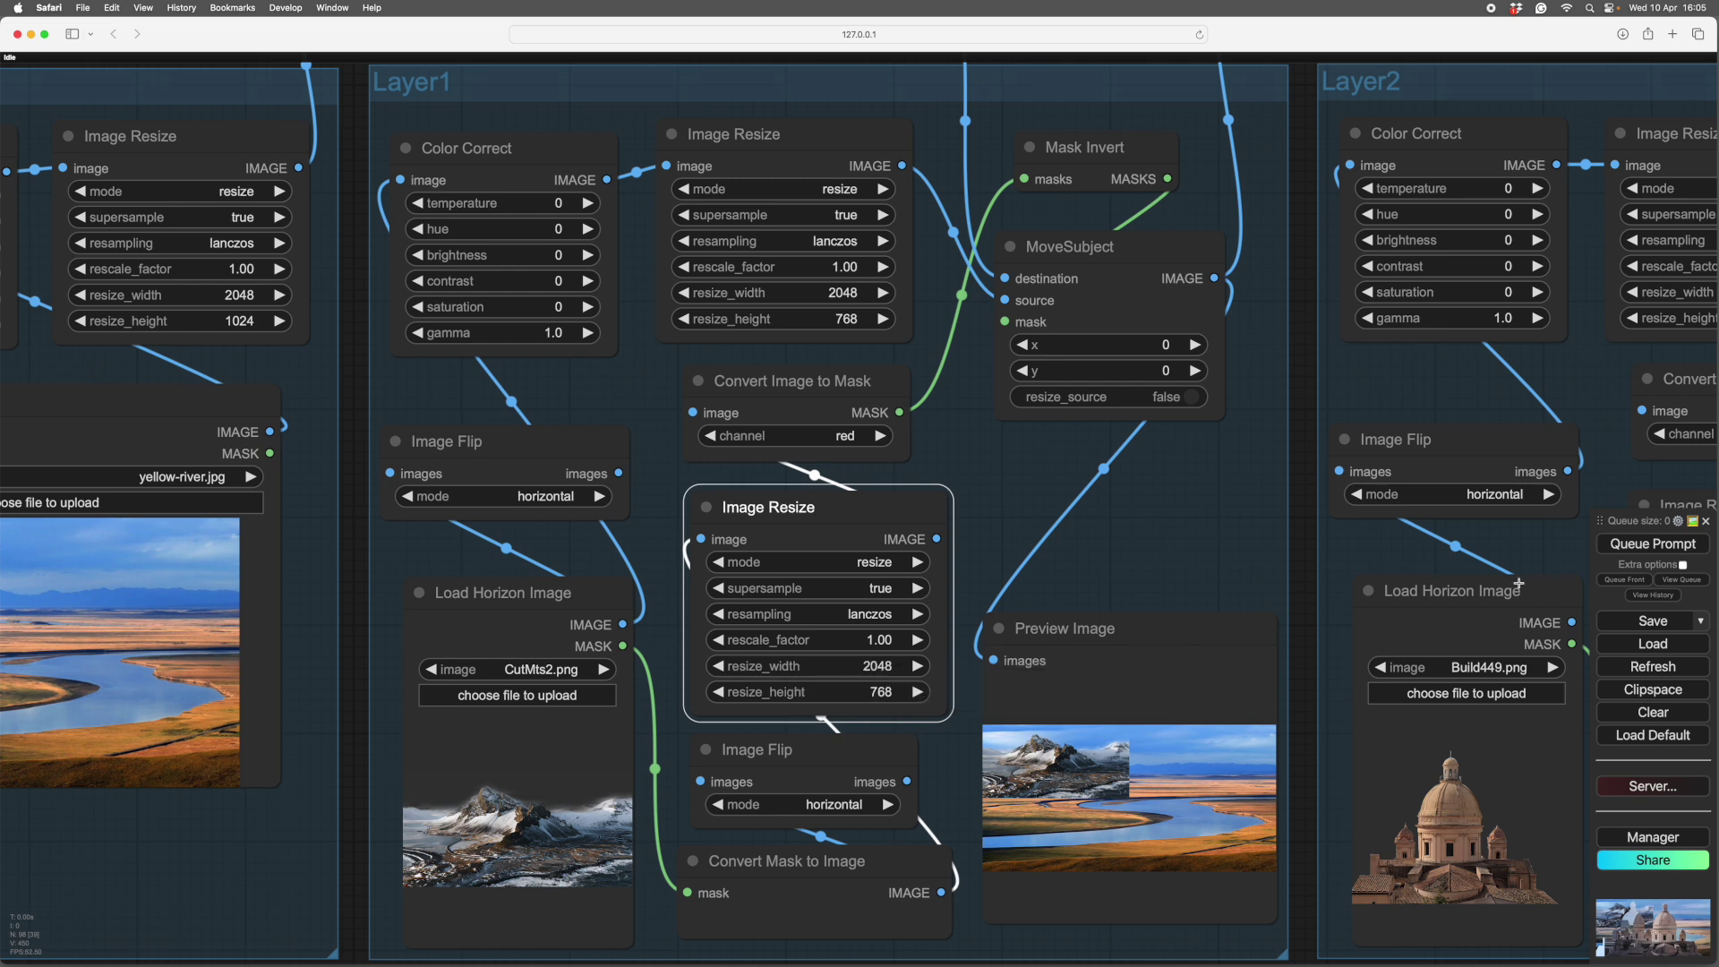
click(1616, 547)
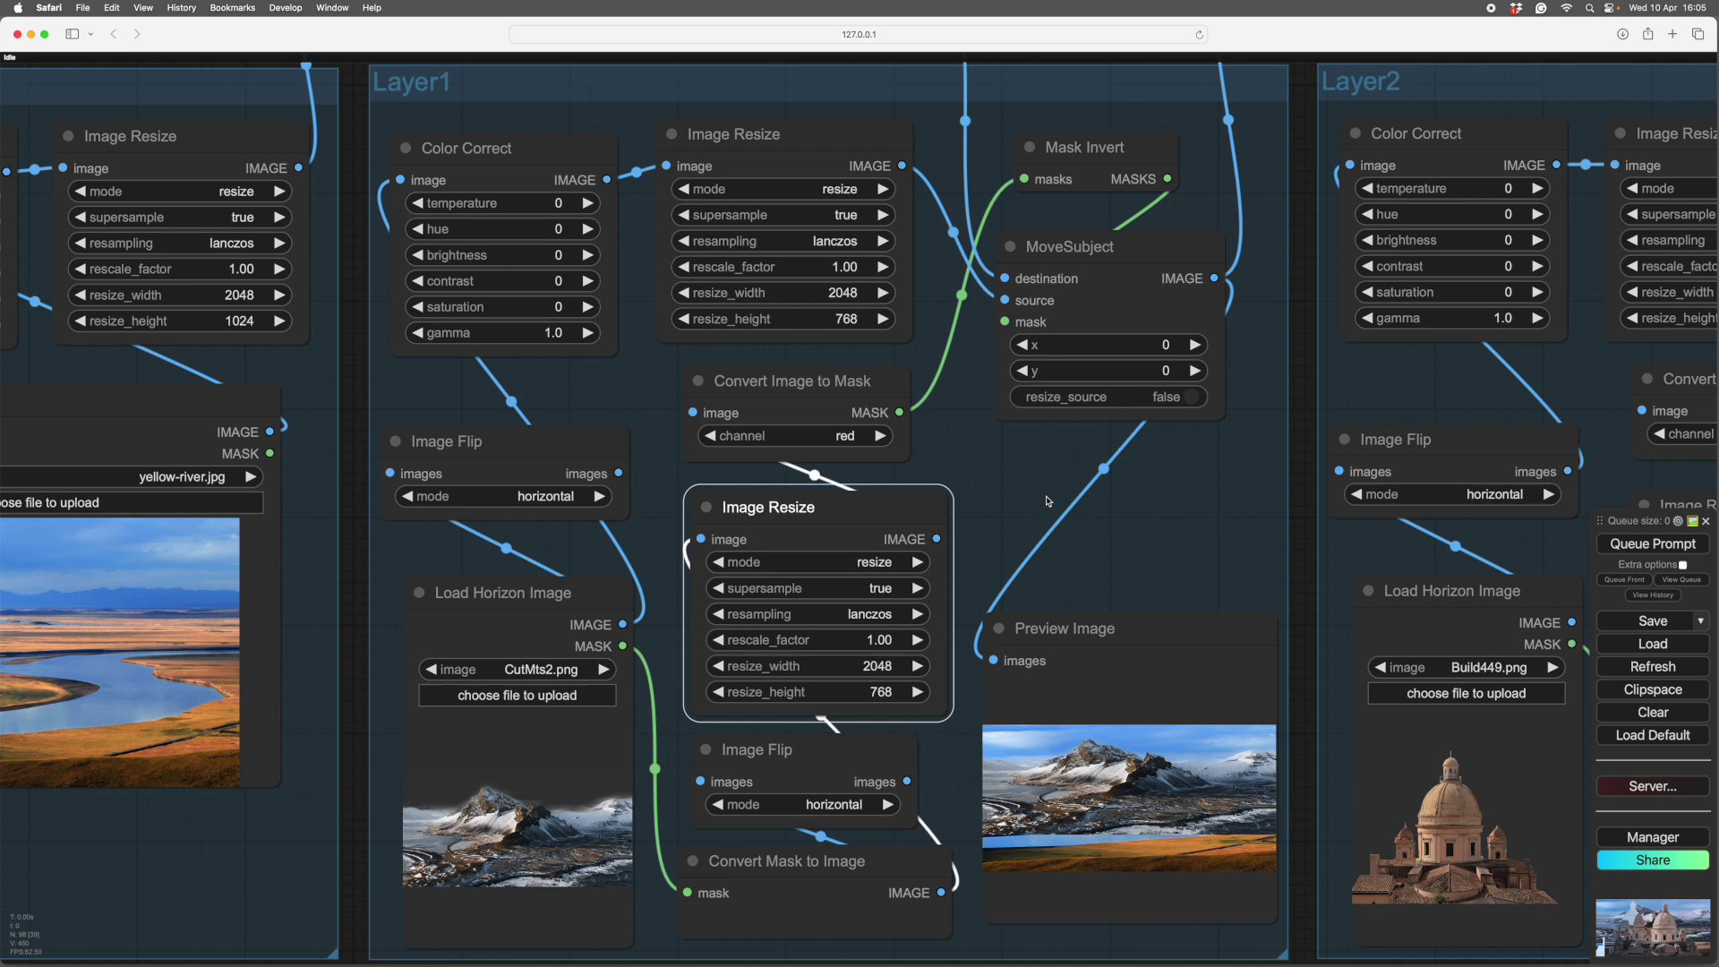
Set y to 112 on Layer1's MoveSubject node and check the updated mountain position in the preview
drag(1194, 381, 1280, 362)
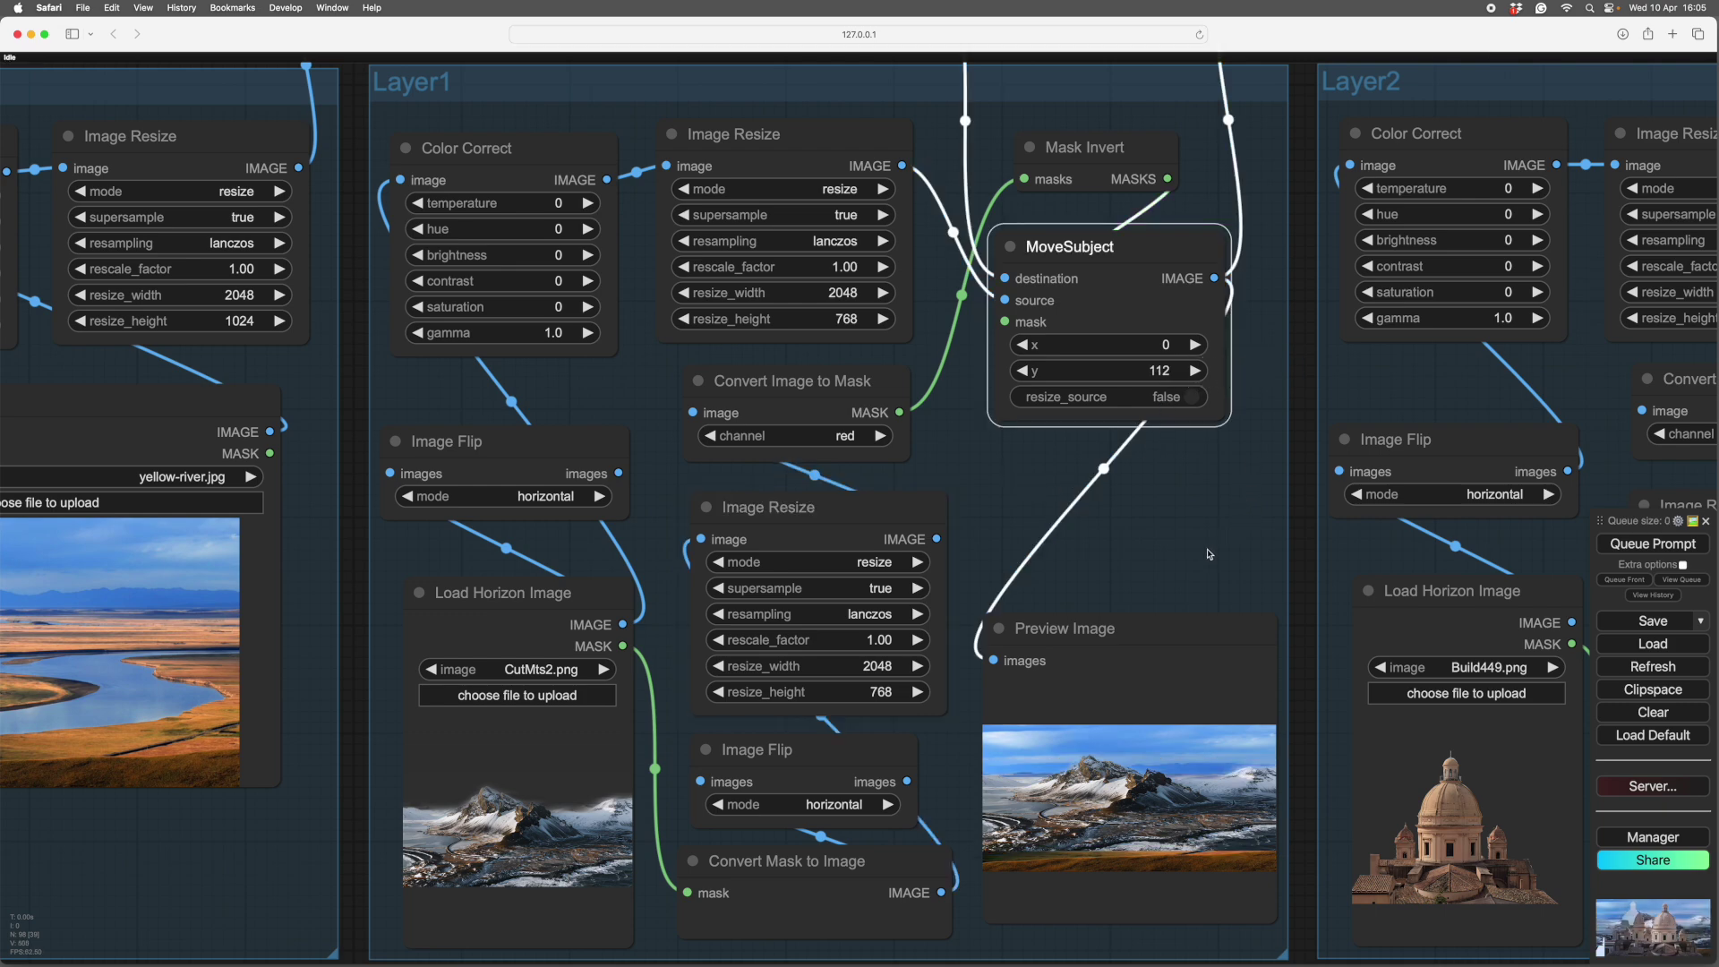
scroll(1198, 589, up, 6)
drag(1198, 589, 1114, 317)
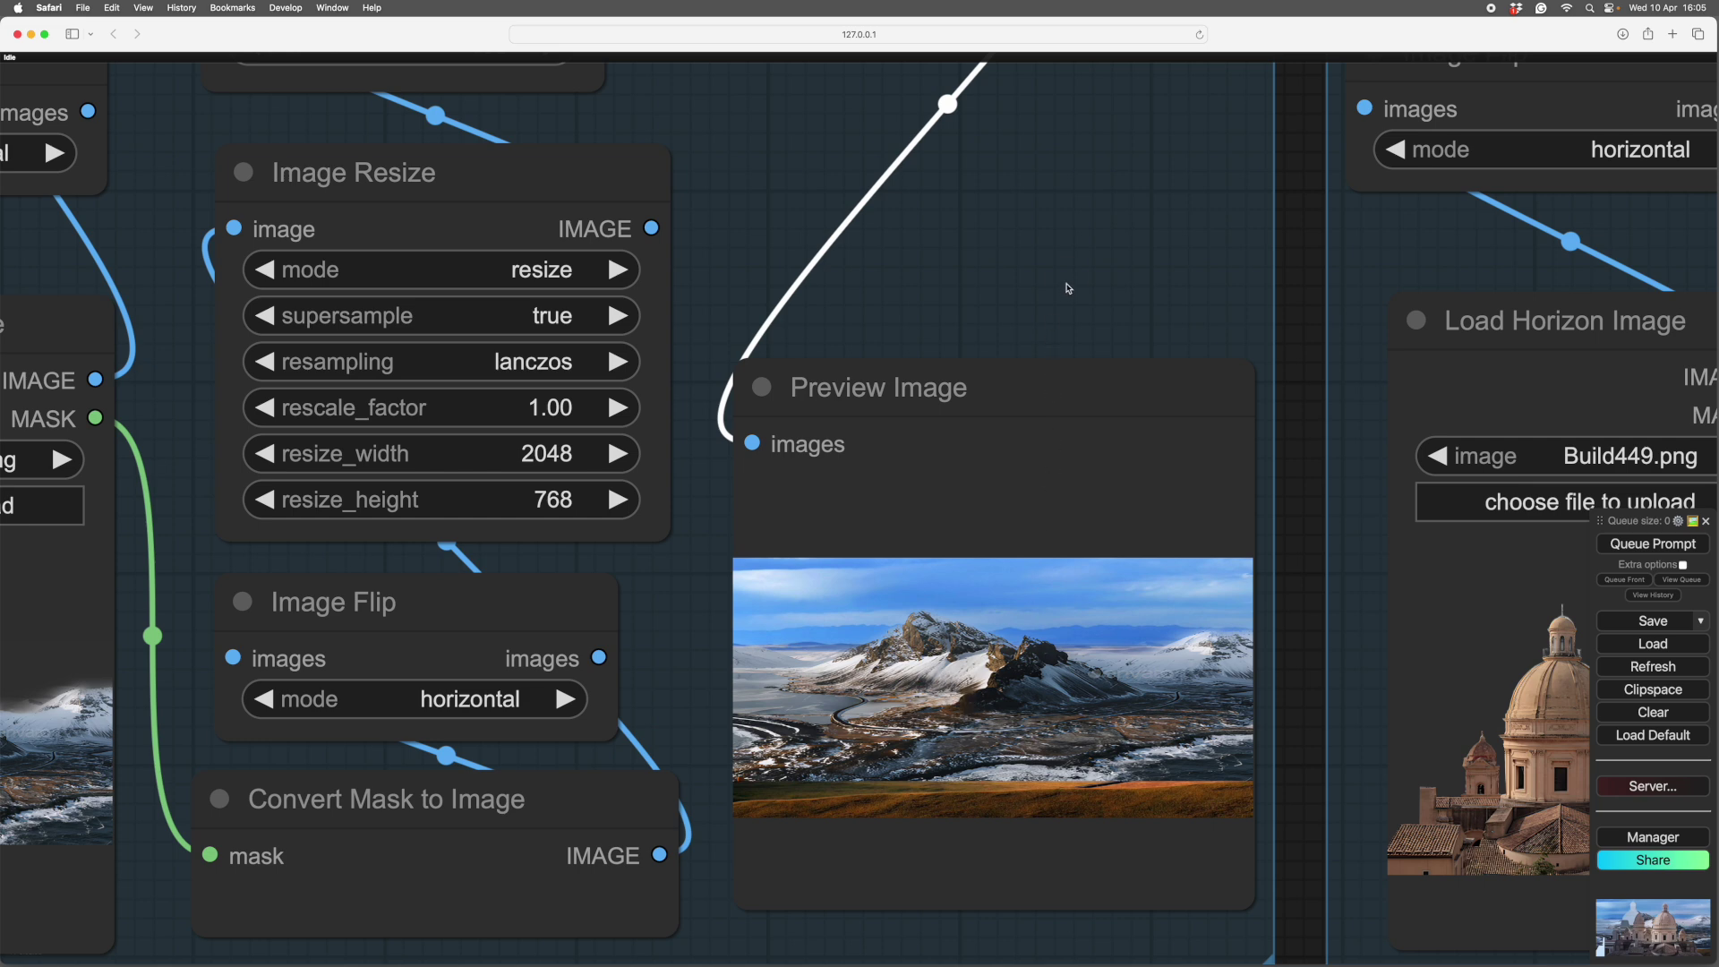
Set resize_height to 512 on both of Layer1's Image Resize nodes, for the image and for the mask, and run the workflow
scroll(1068, 288, up, 5)
scroll(1068, 289, left, 5)
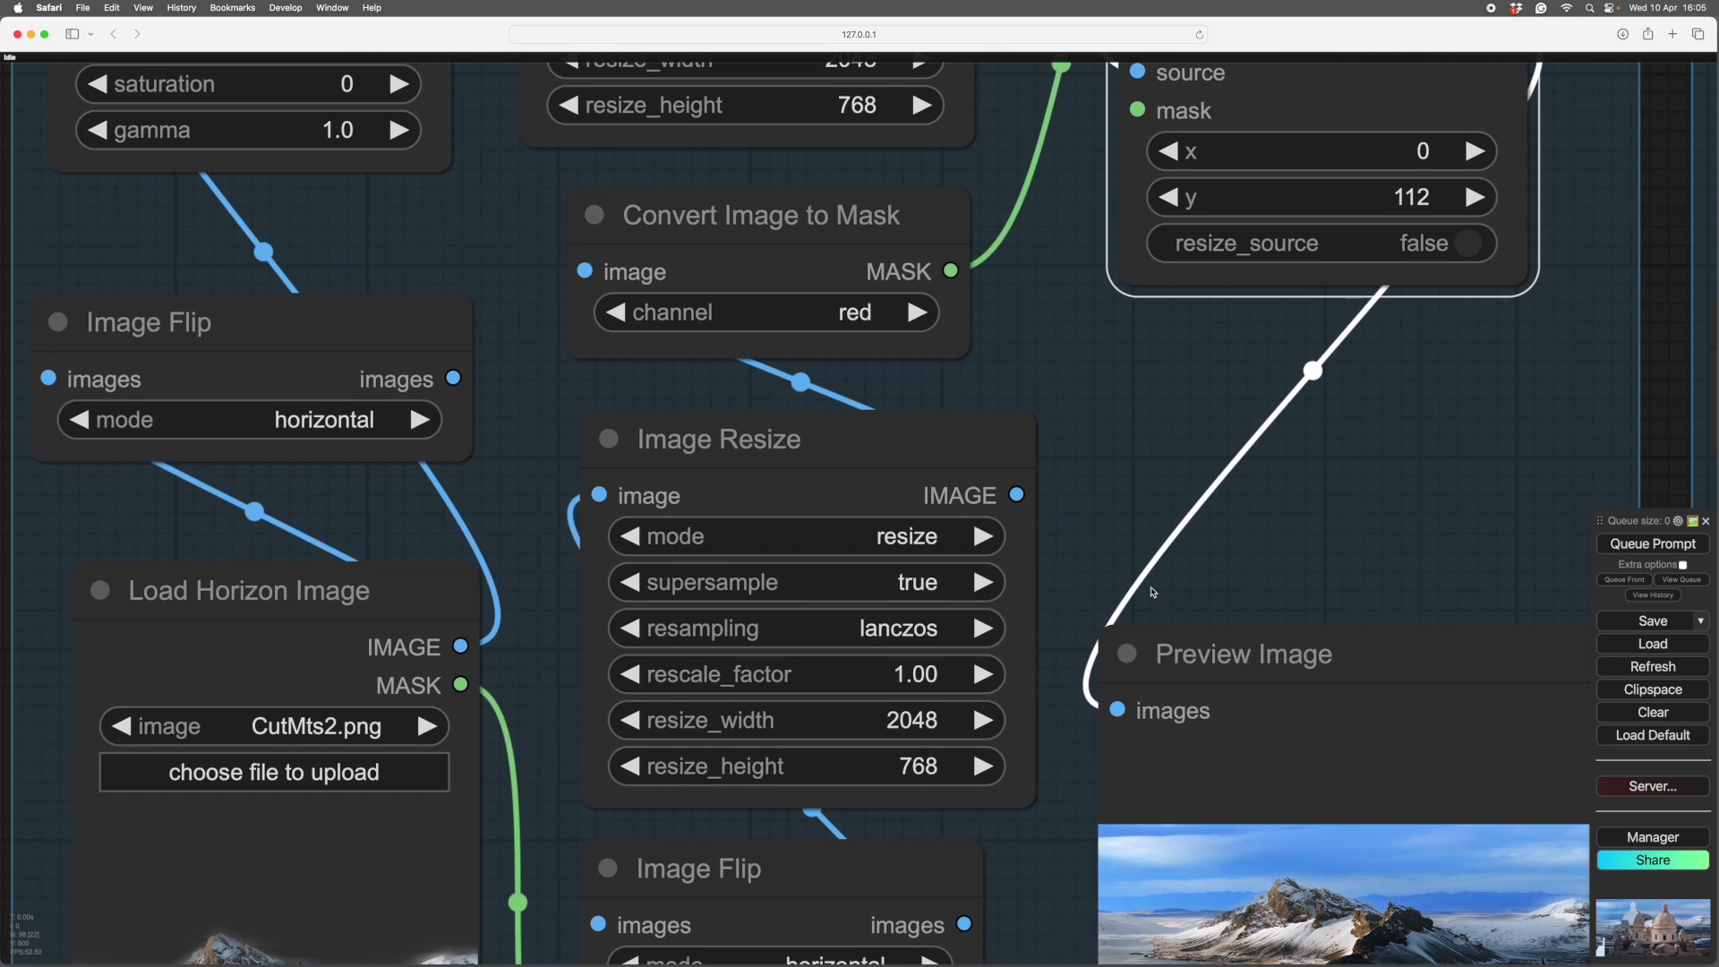
click(944, 768)
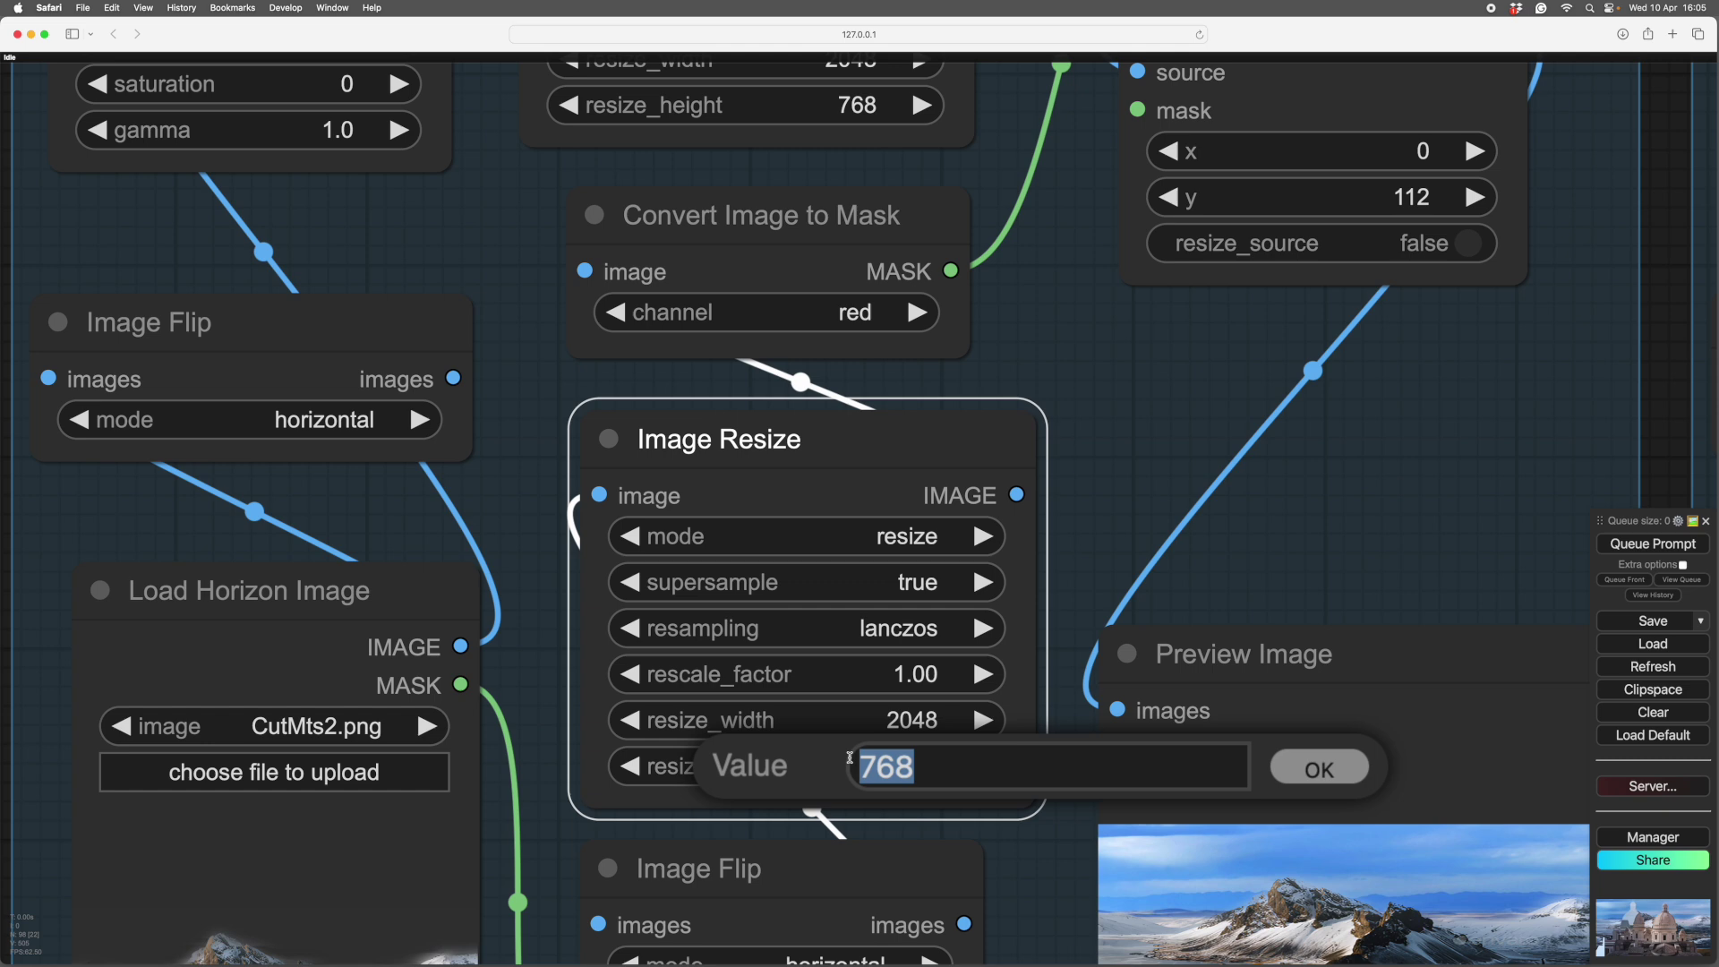
text(512)
key(Return)
click(851, 105)
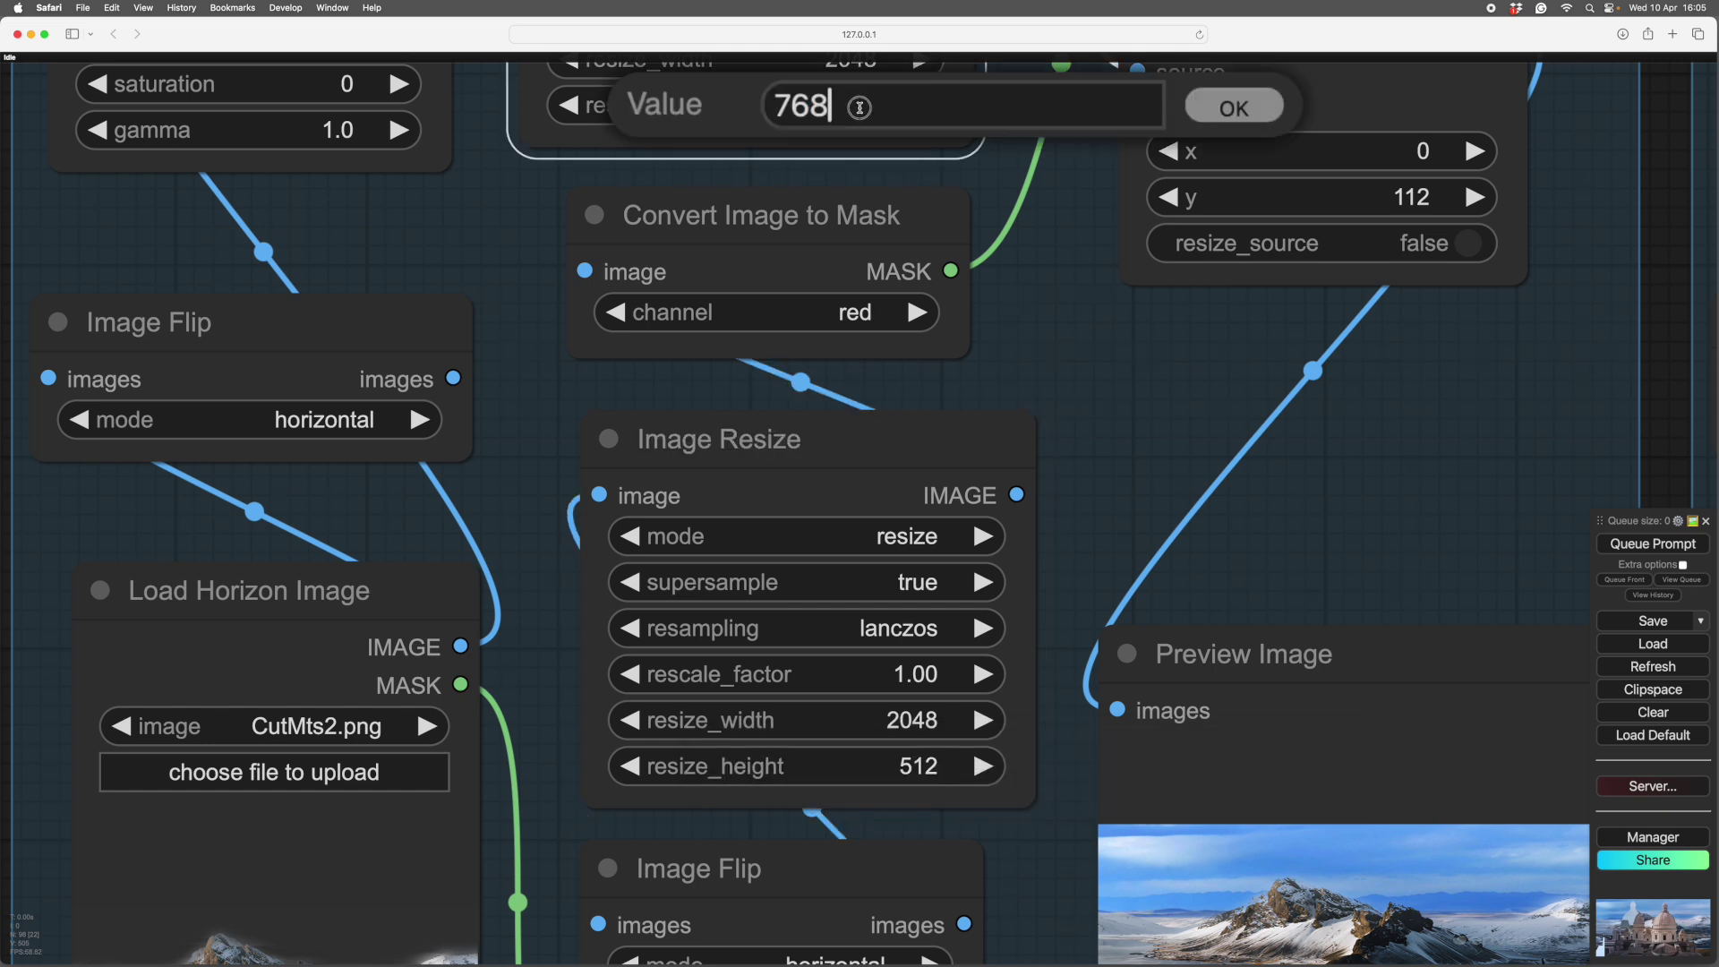
text(5)
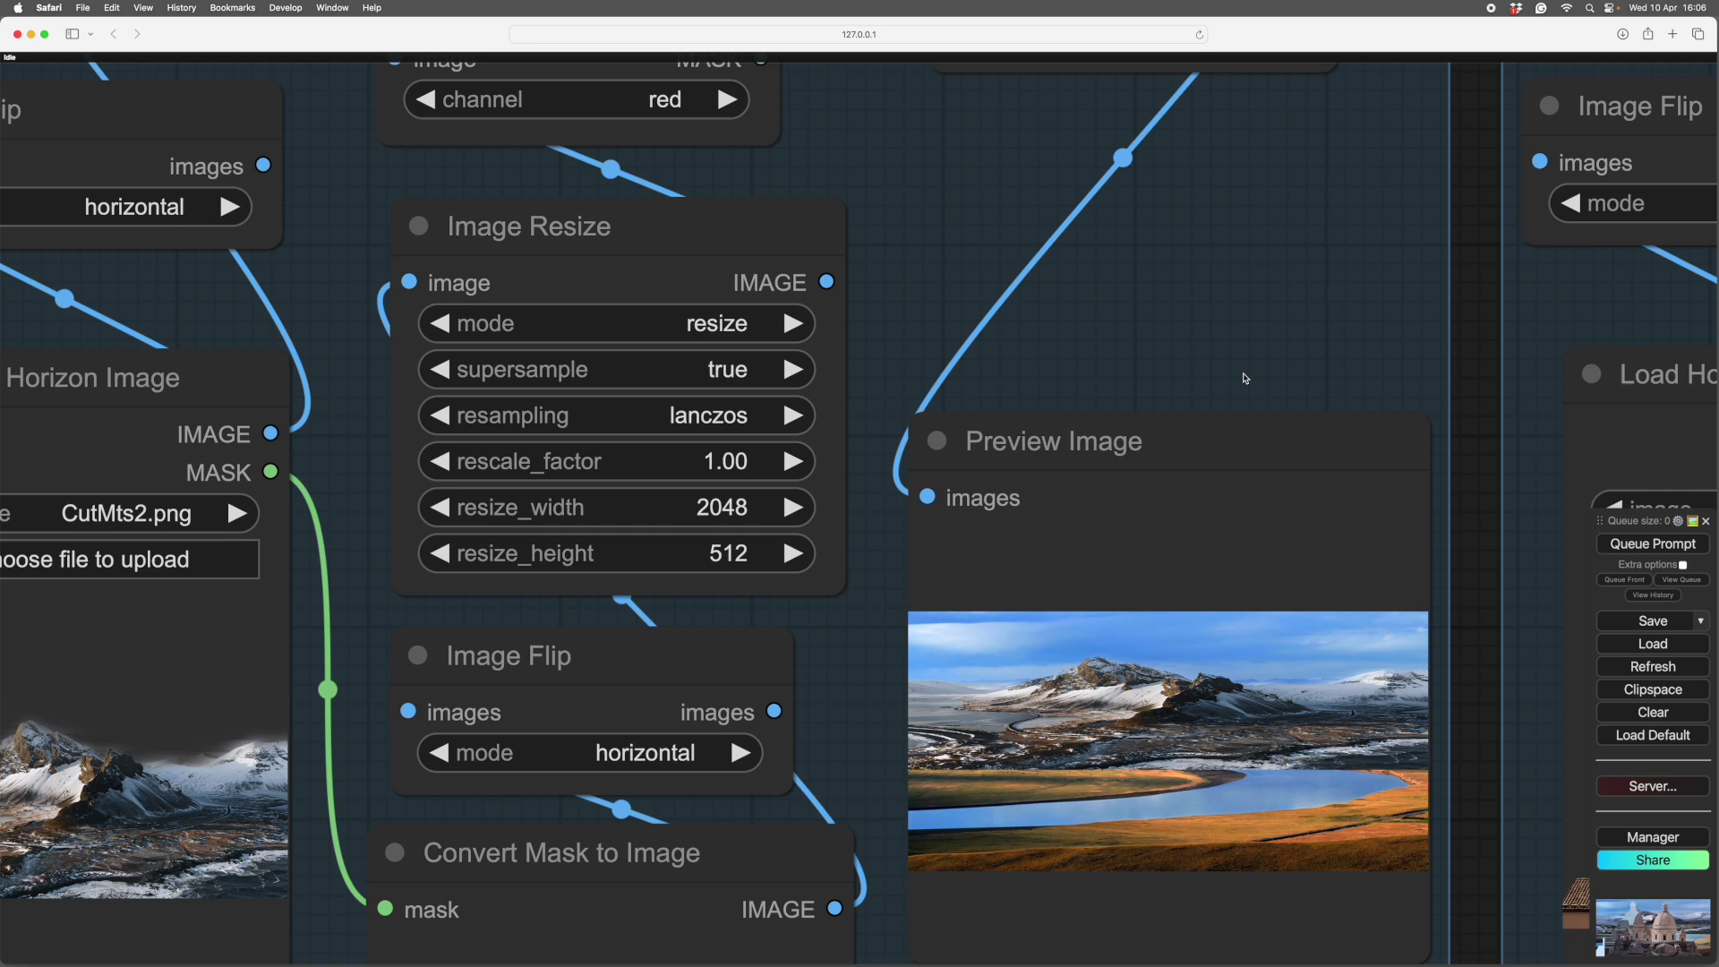
Set y to 157 on Layer1's MoveSubject node and run the workflow to preview the new mountain position
scroll(929, 347, up, 10)
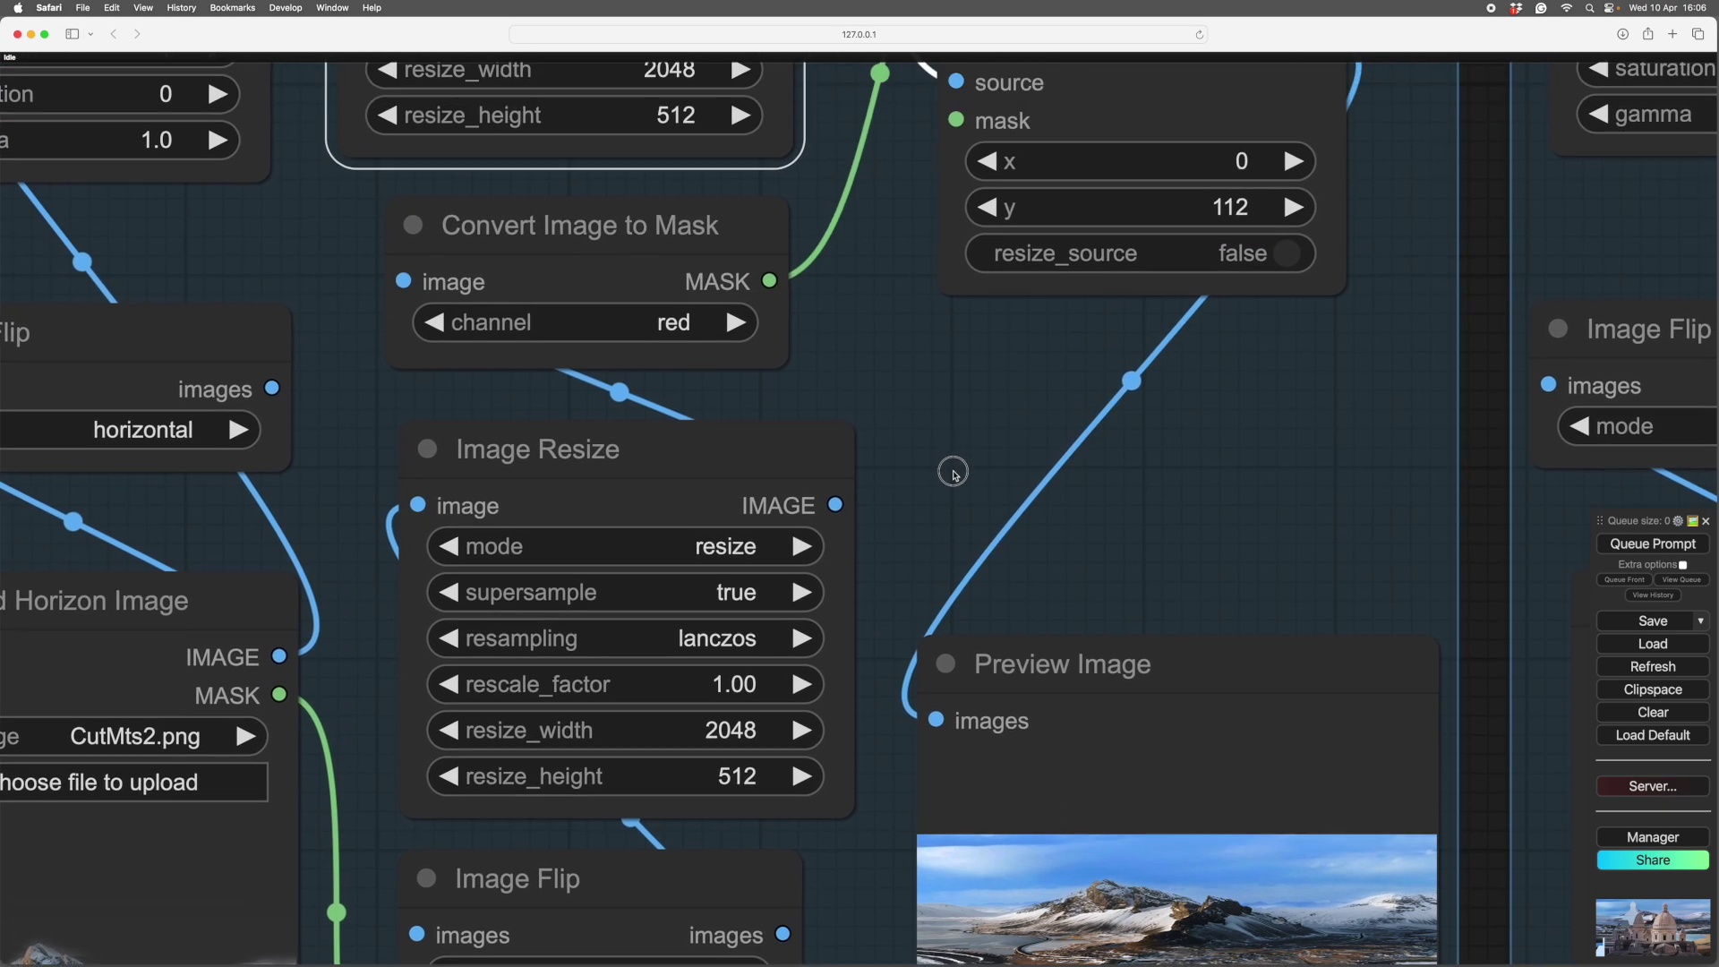
click(1332, 337)
scroll(1209, 549, down, 10)
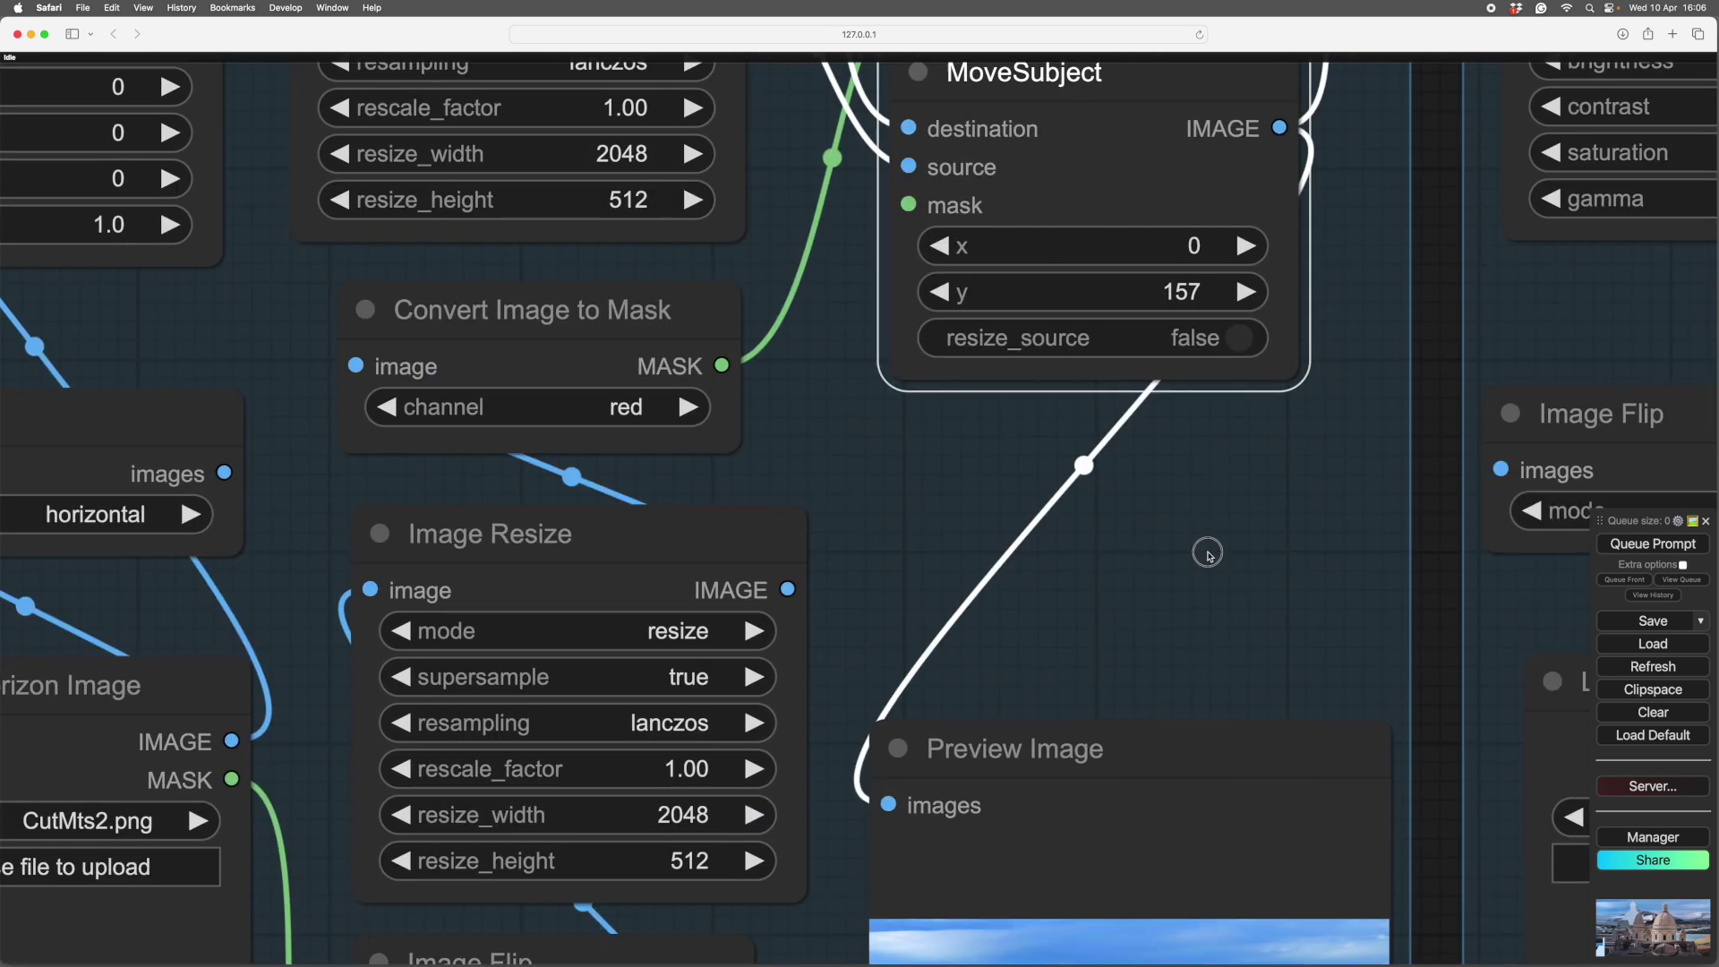
scroll(1076, 251, down, 5)
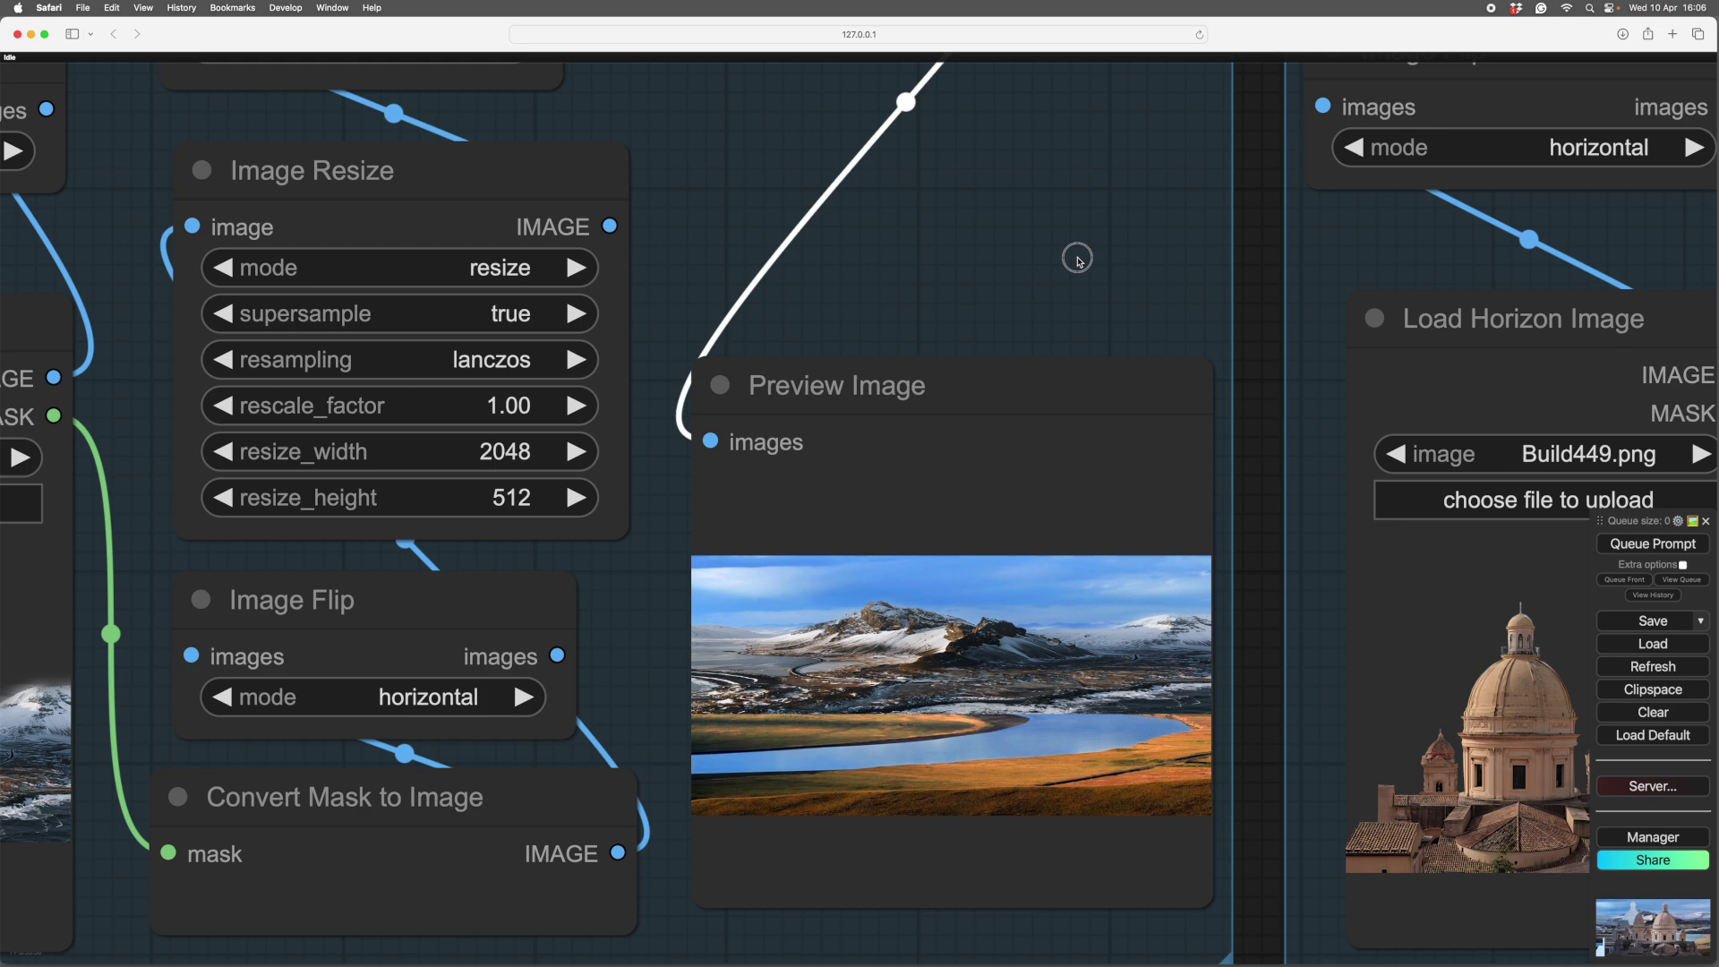
scroll(1105, 219, down, 5)
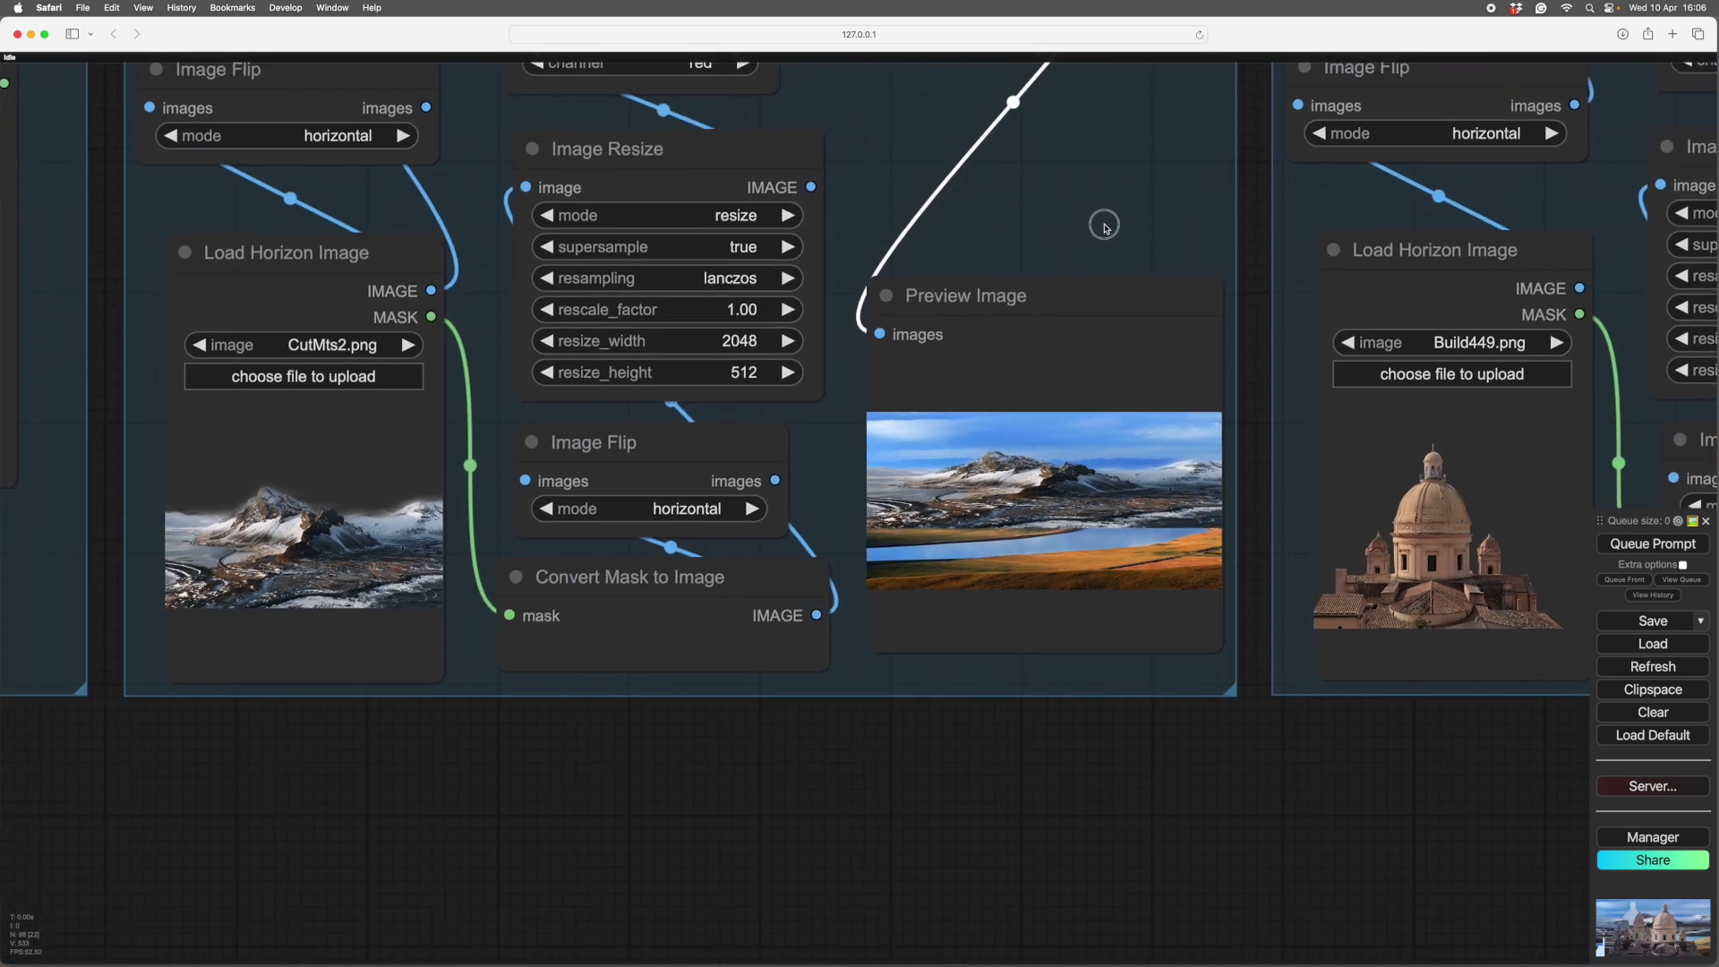
Load Fore4.png into Layer2's Load Horizon Image node as the foreground
drag(1105, 225, 1143, 329)
drag(464, 135, 330, 123)
drag(1003, 291, 594, 466)
scroll(523, 360, down, 5)
scroll(592, 442, down, 1)
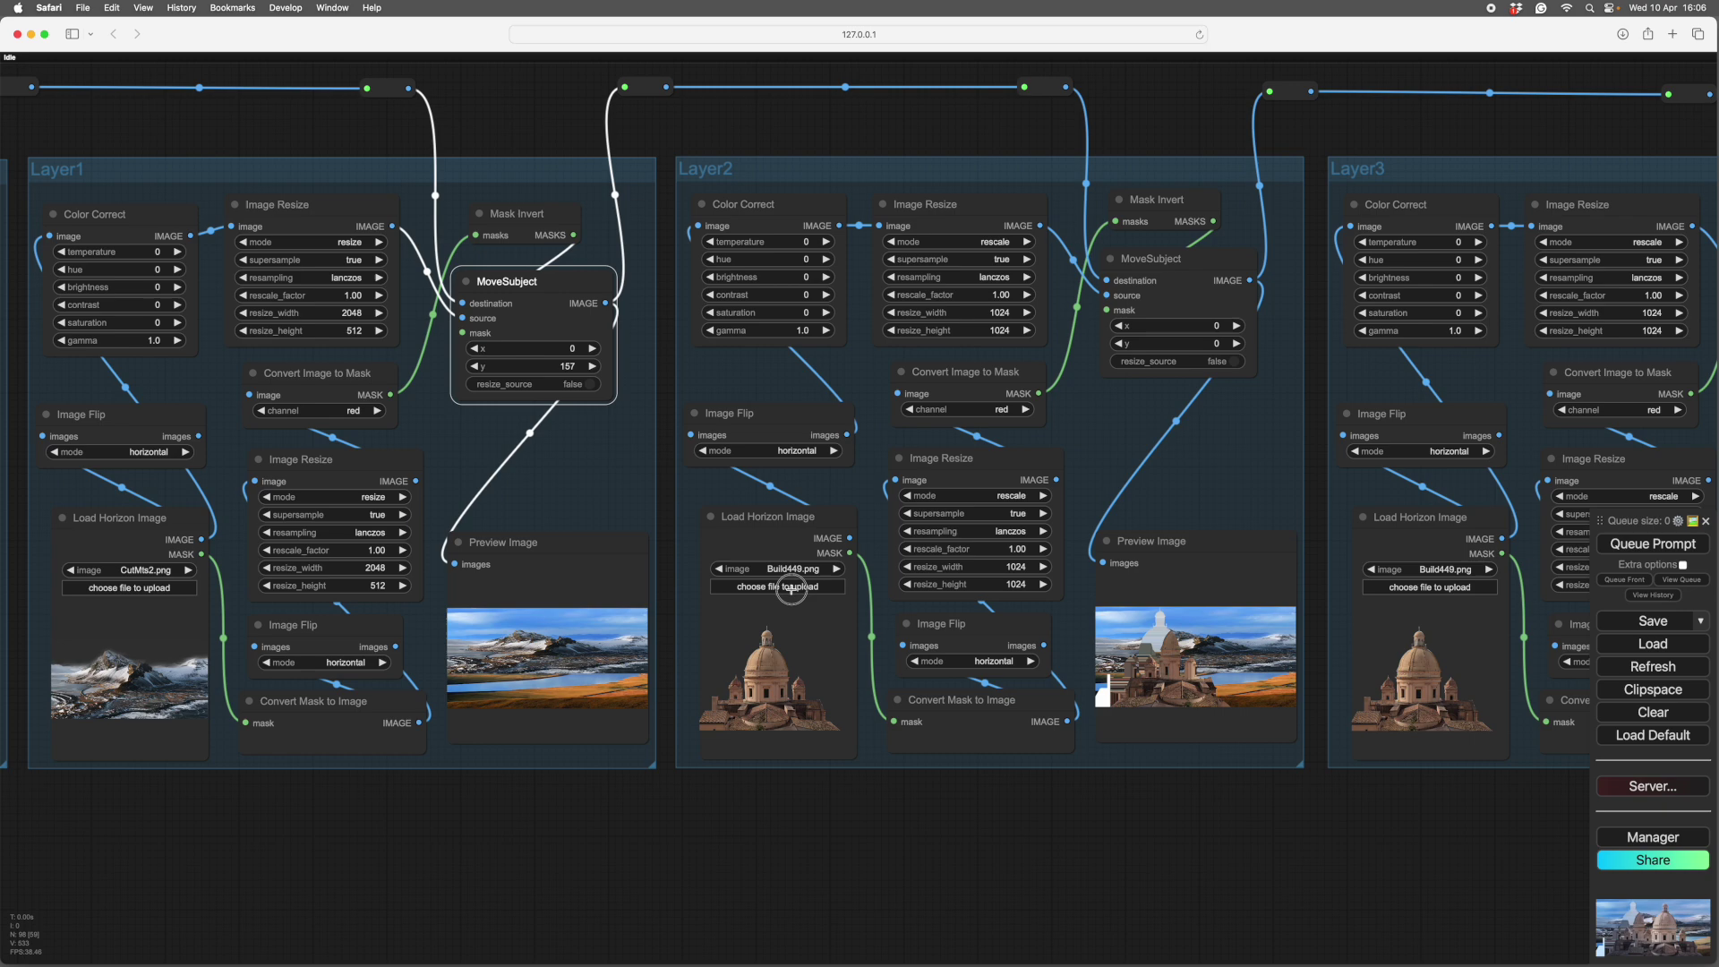
click(791, 588)
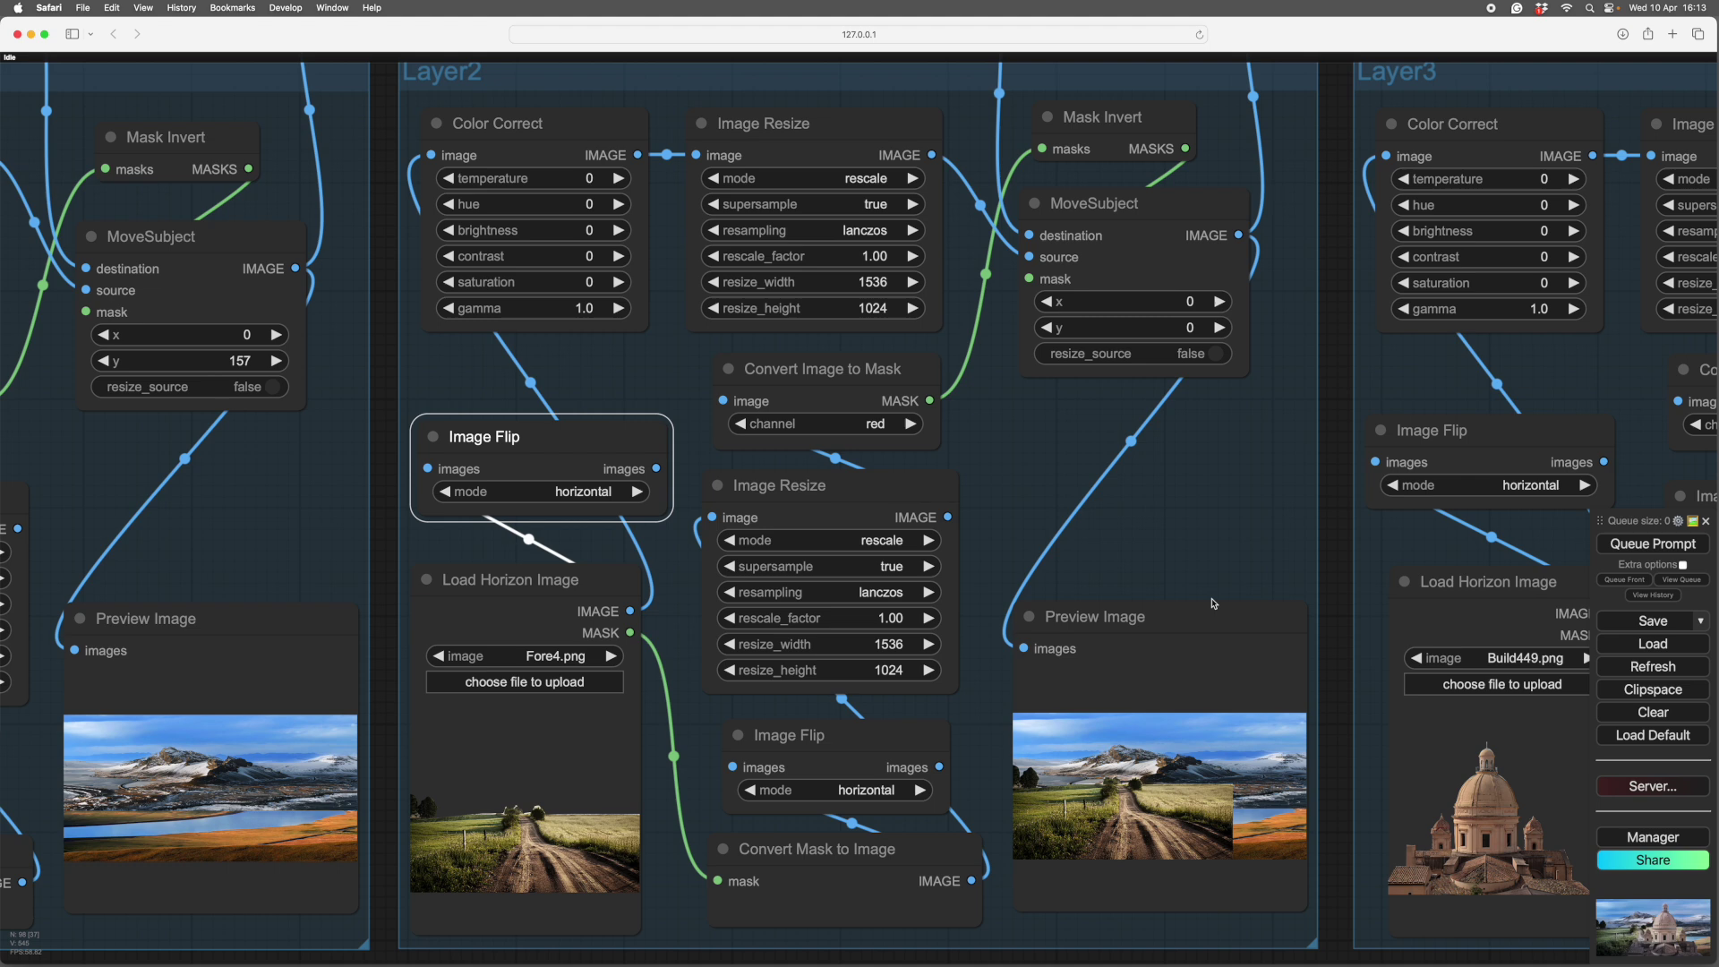
Switch both of Layer2's Image Resize nodes to resize mode and set their resize_width to 2048
drag(1207, 554, 1208, 562)
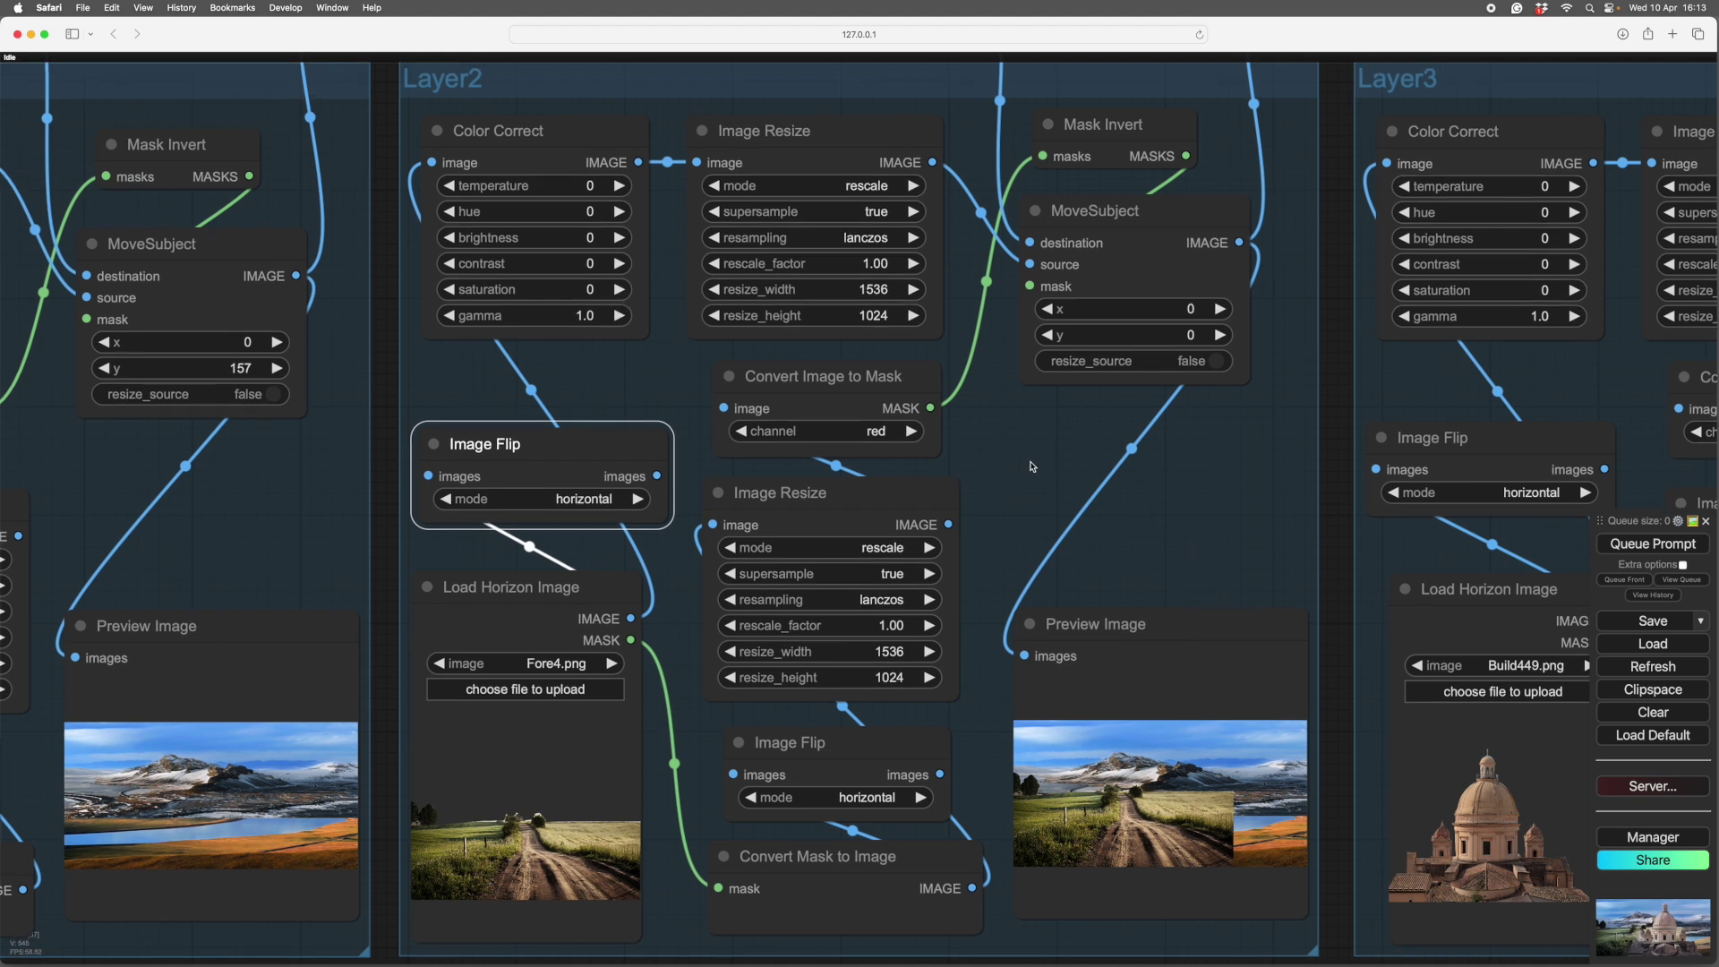
drag(1033, 467, 1033, 481)
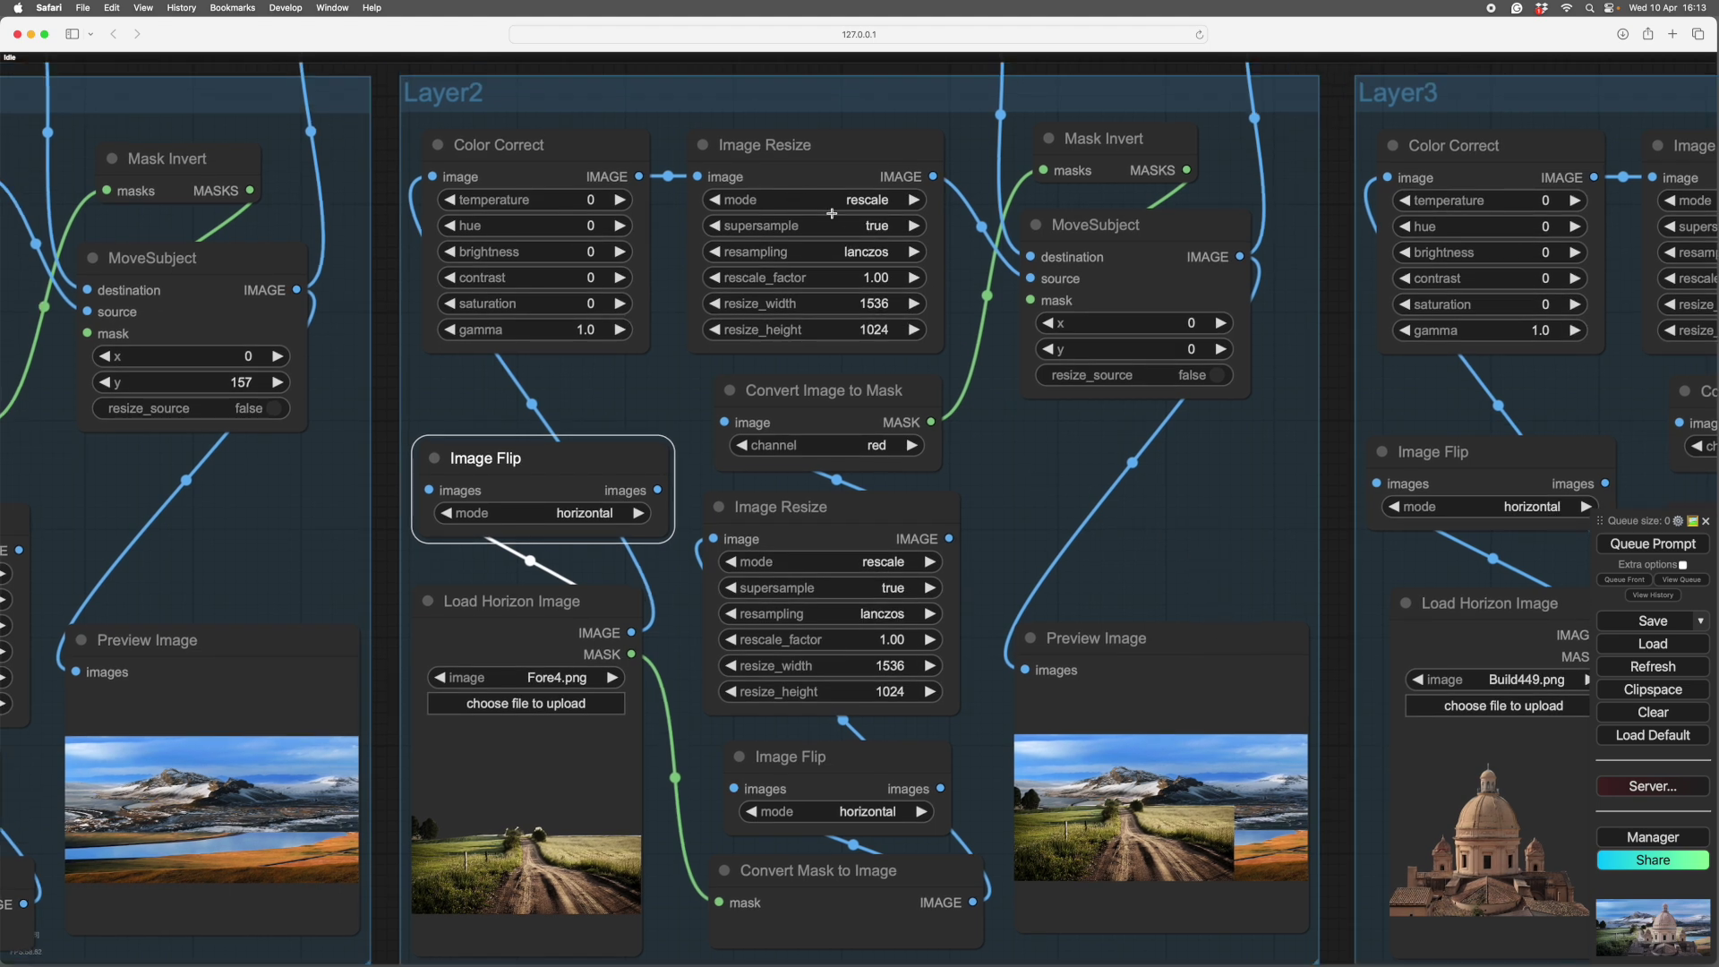
click(905, 203)
click(928, 562)
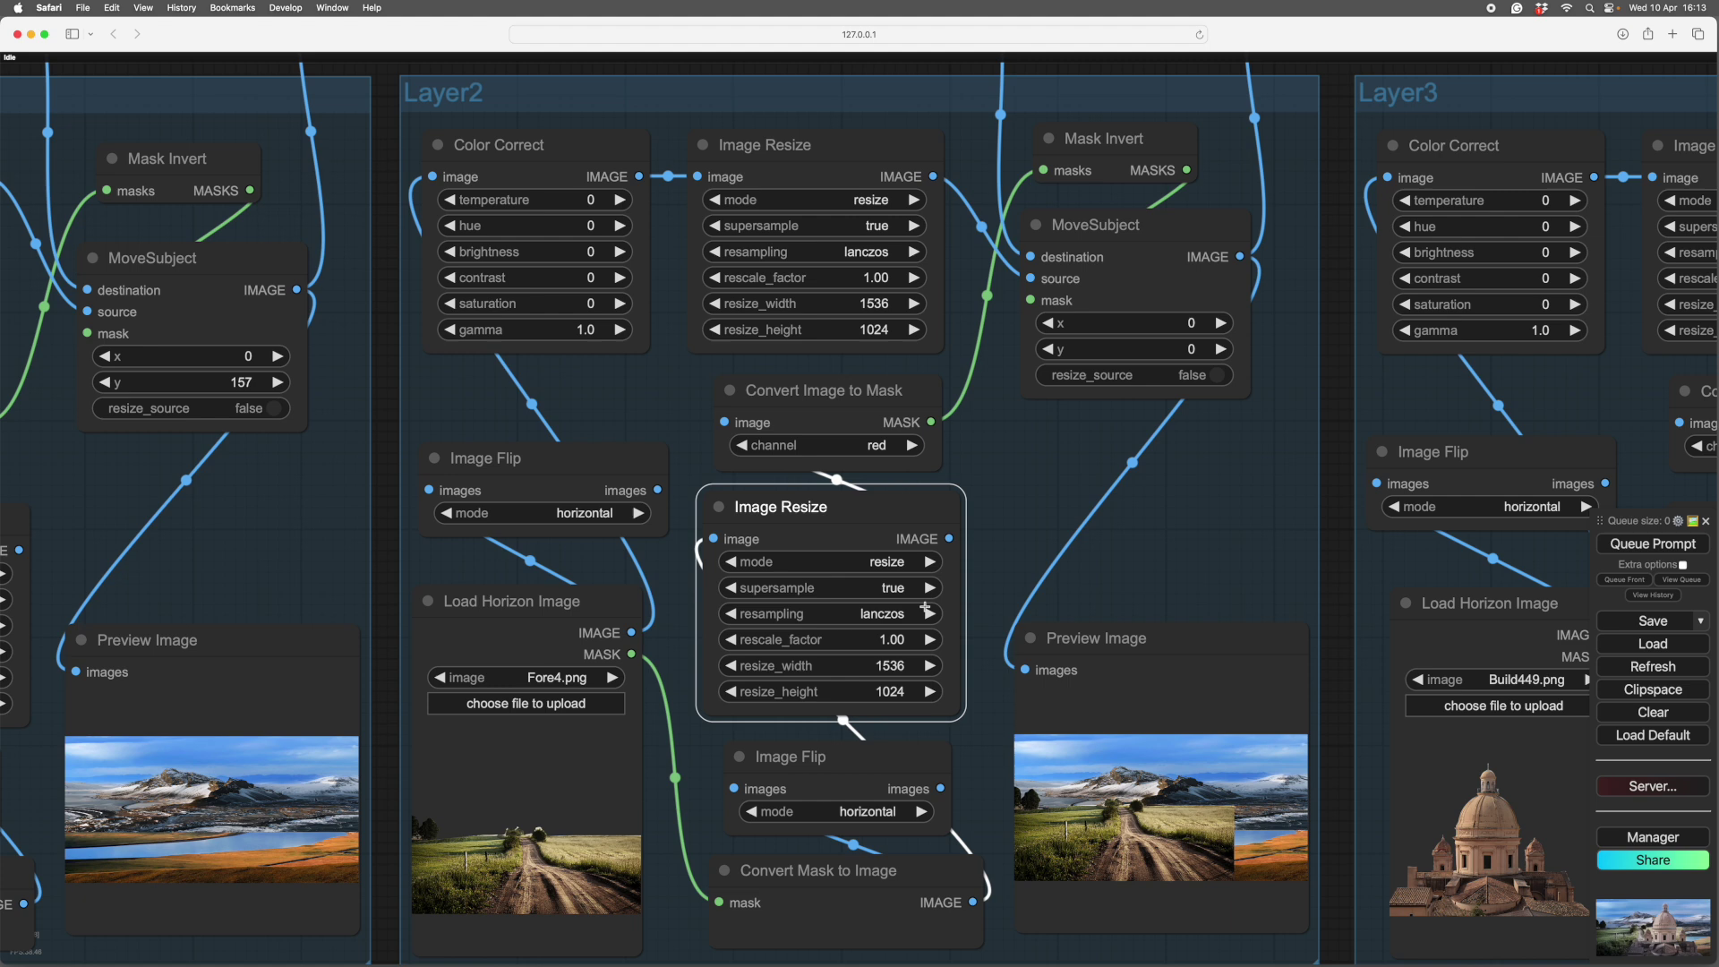
click(896, 663)
text(2048)
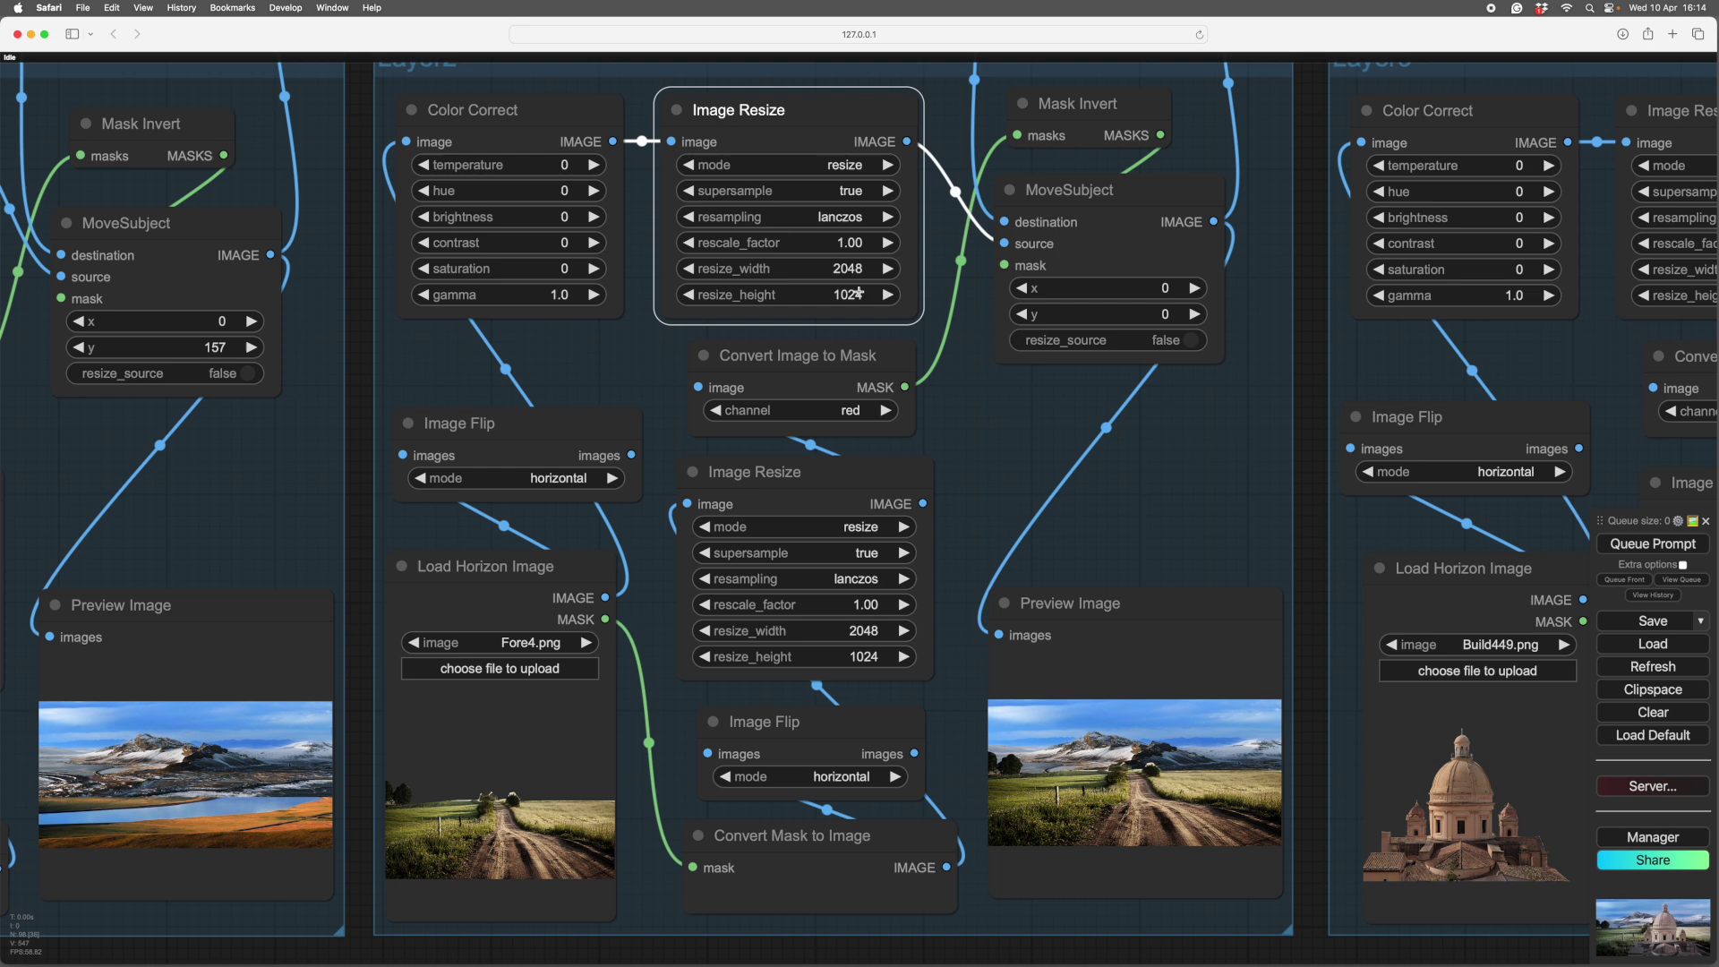
Examine how the foreground fits the mountains in Layer2's preview, along with the Image Flip nodes for the image and mask
scroll(1168, 473, up, 5)
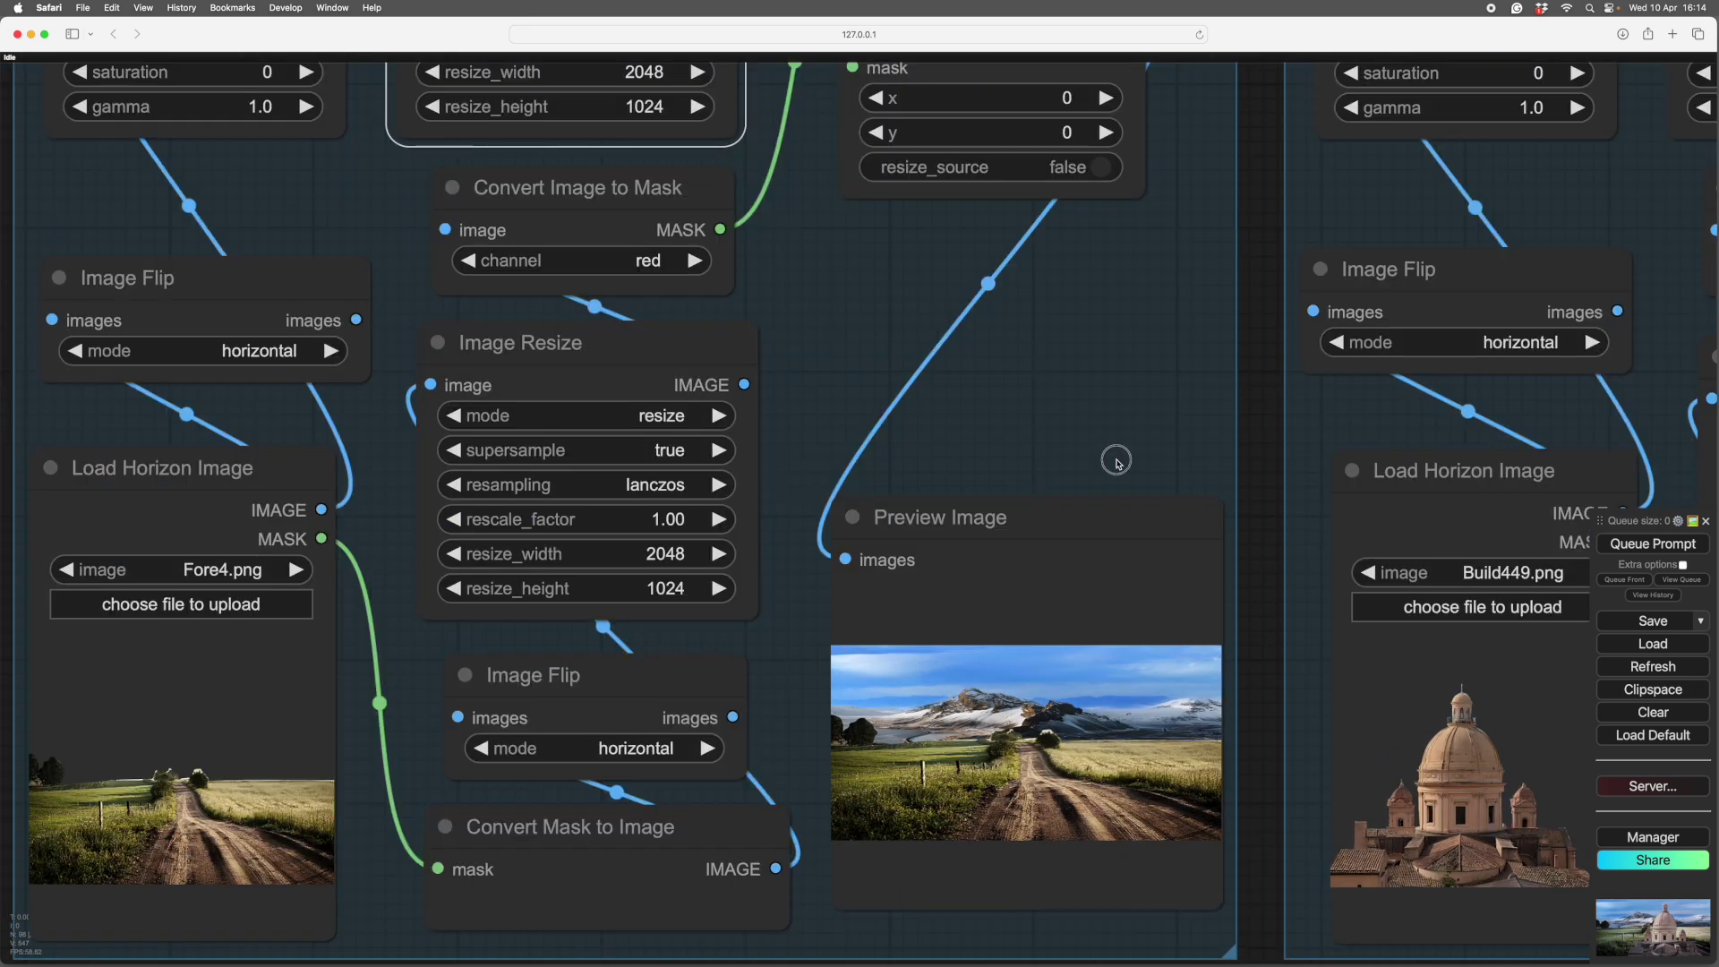
drag(1117, 462, 1092, 373)
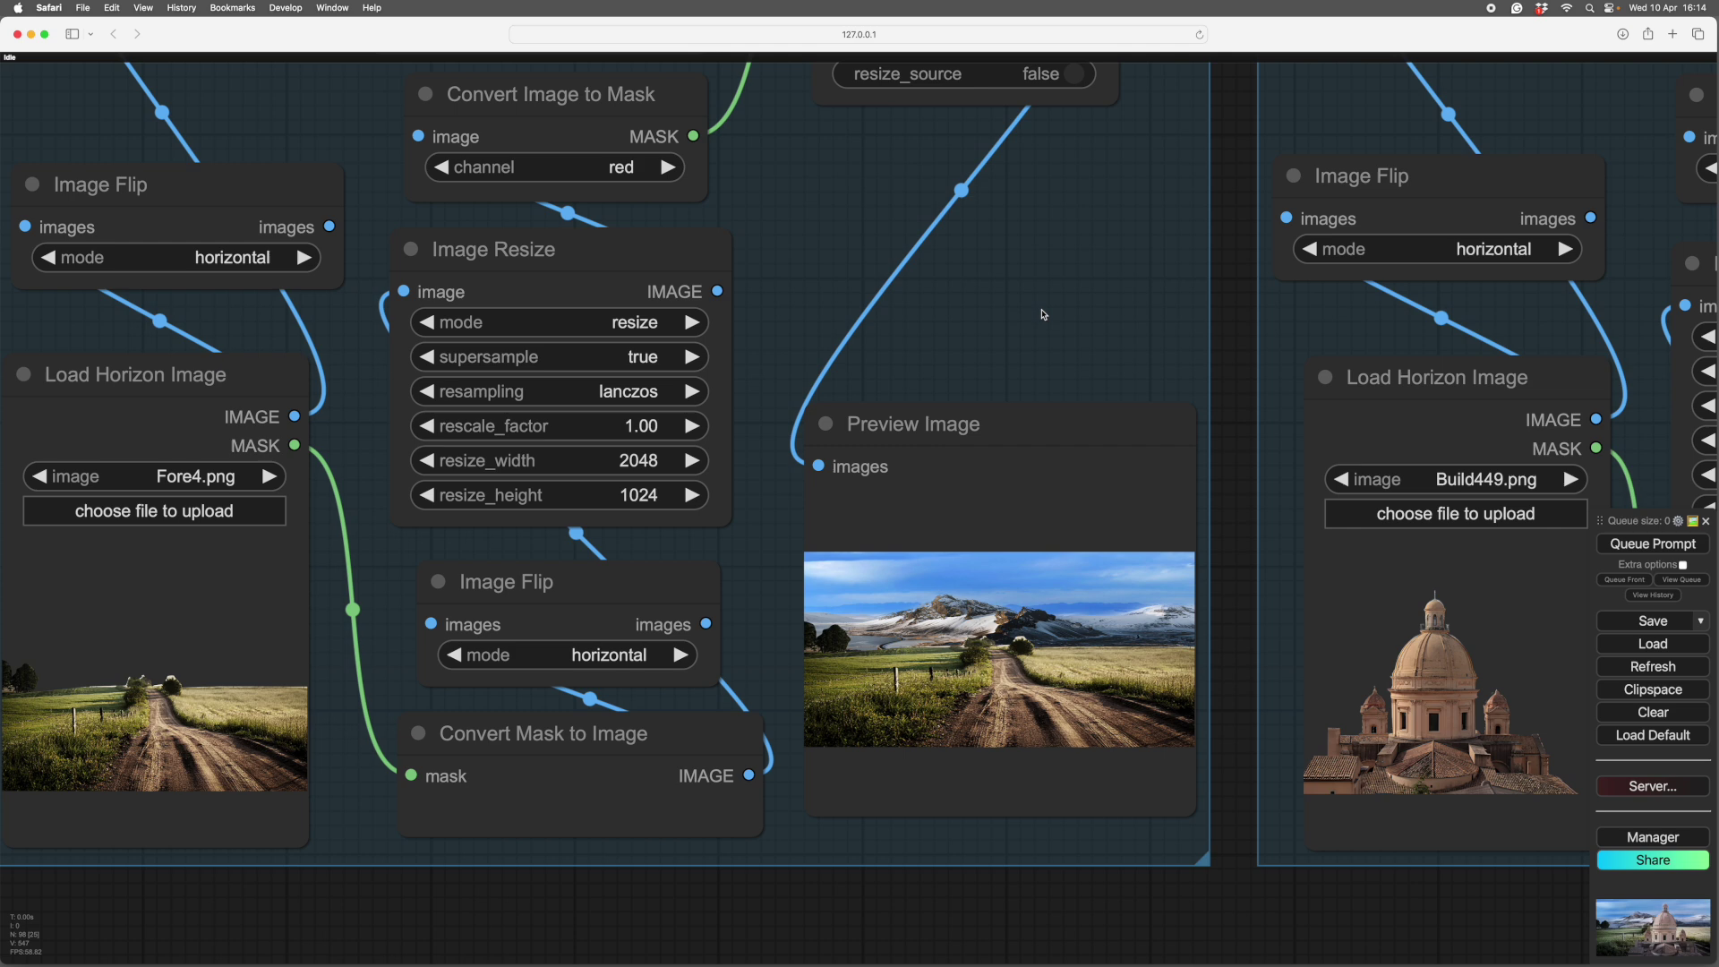
scroll(1043, 314, down, 3)
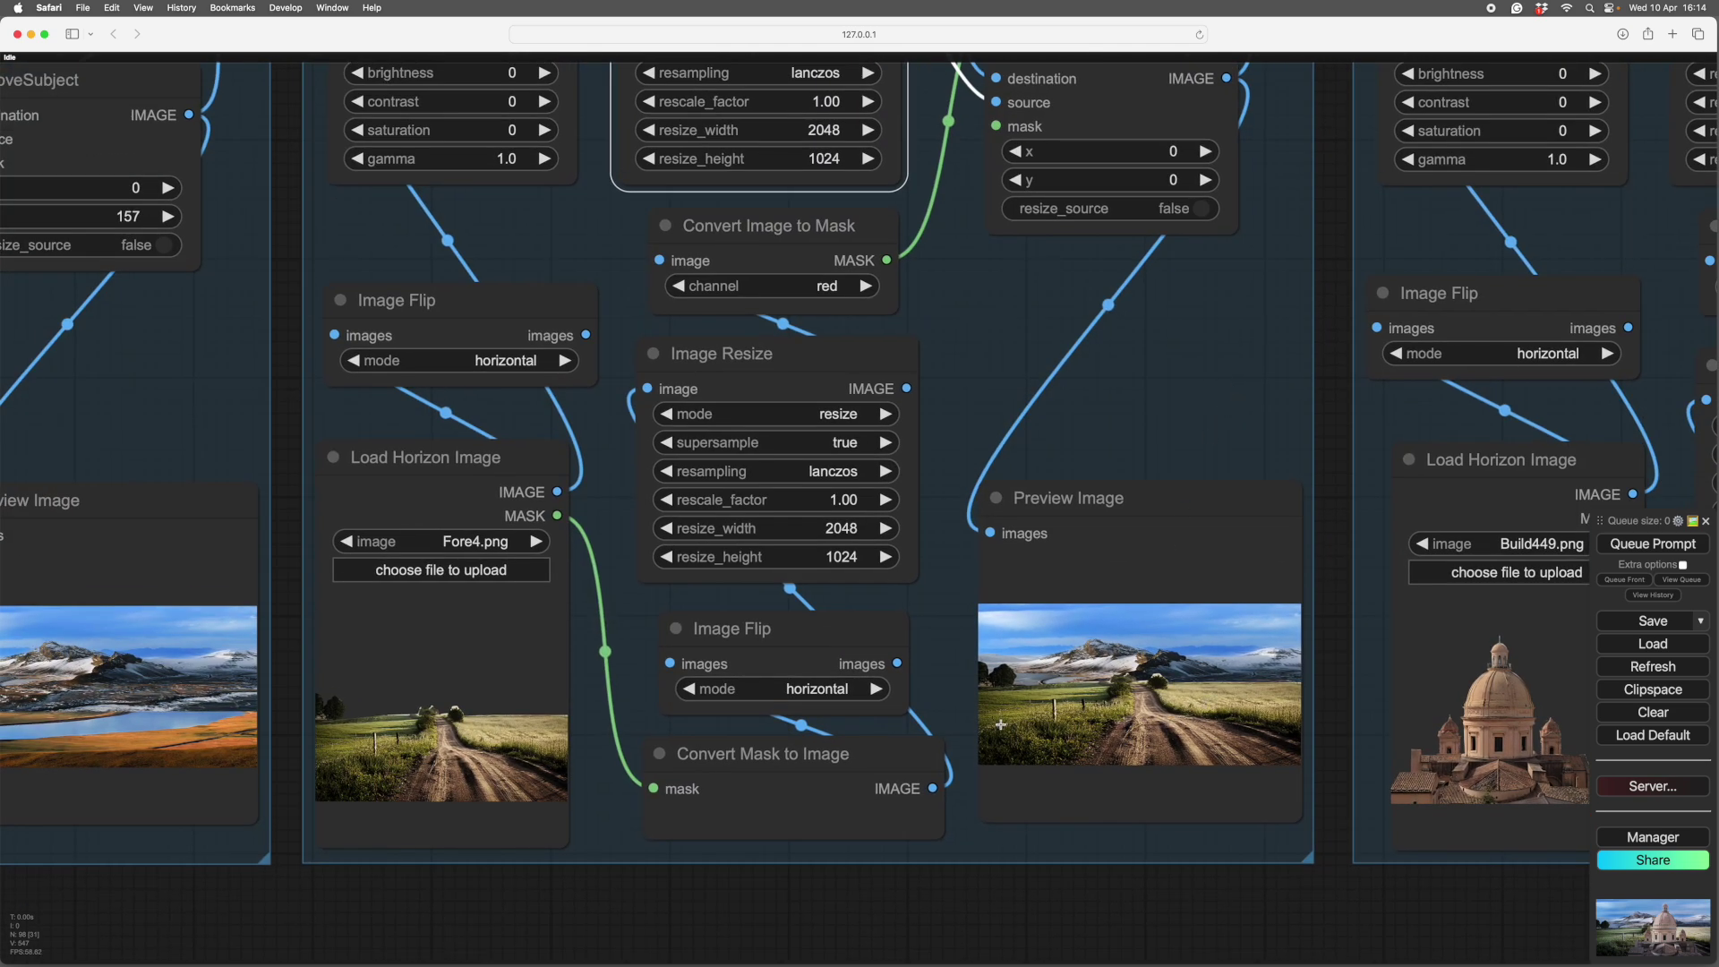
drag(1194, 431, 1227, 430)
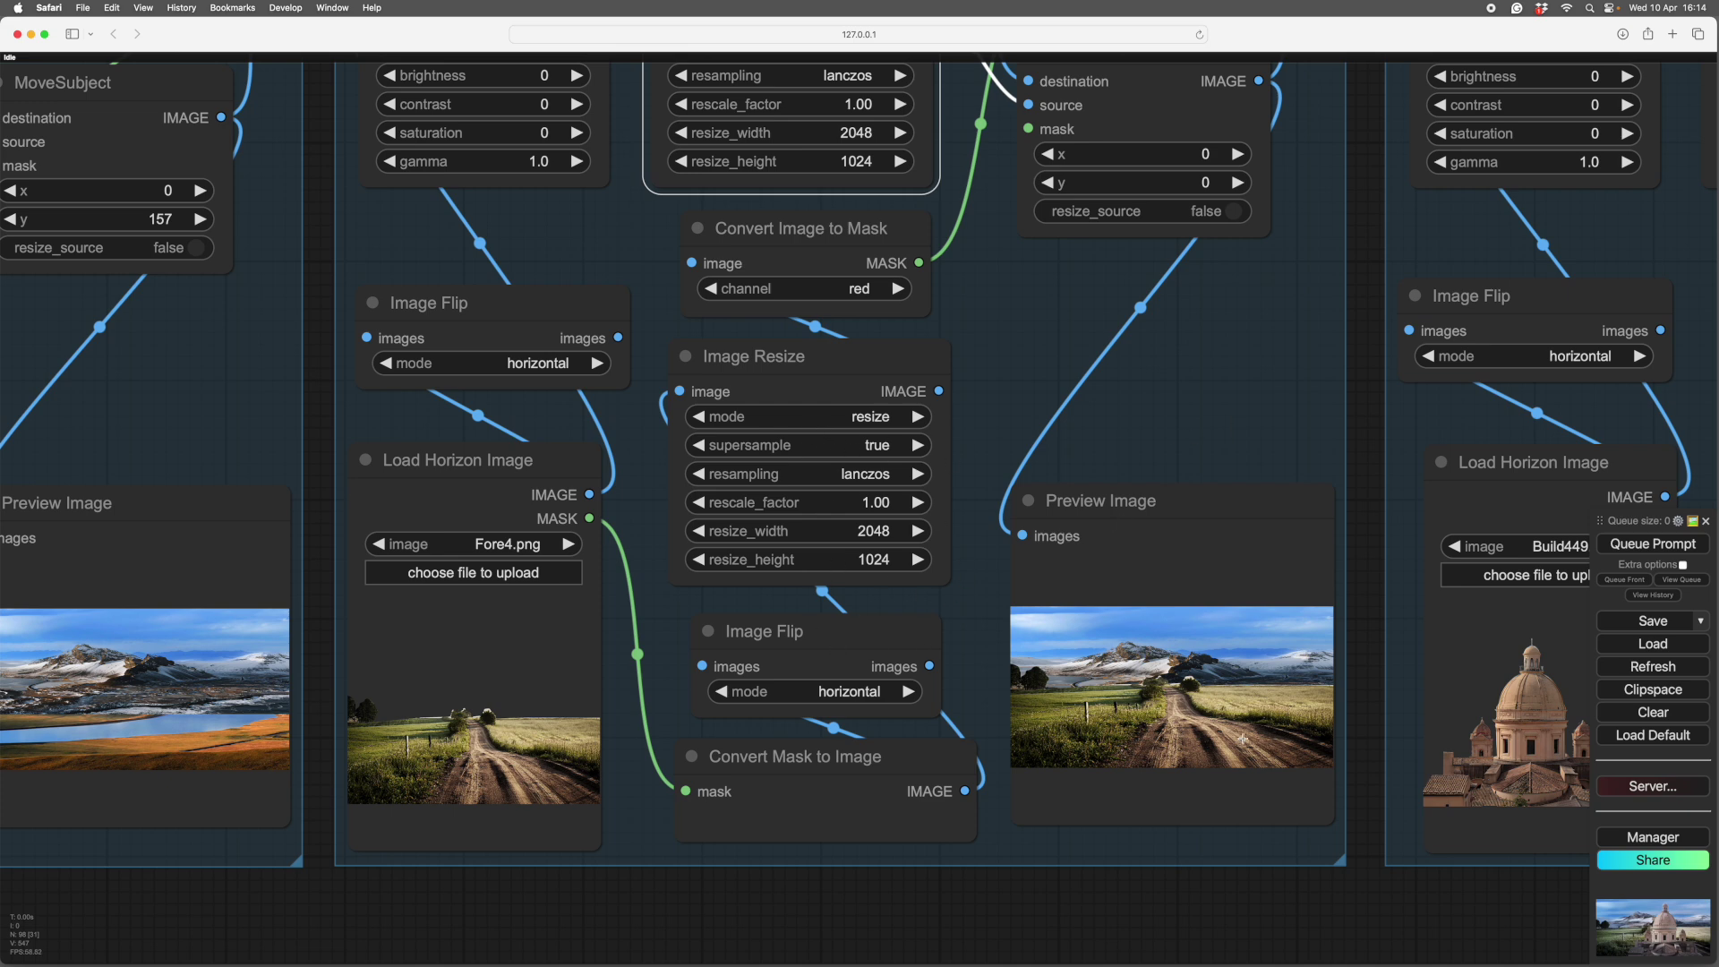
click(886, 642)
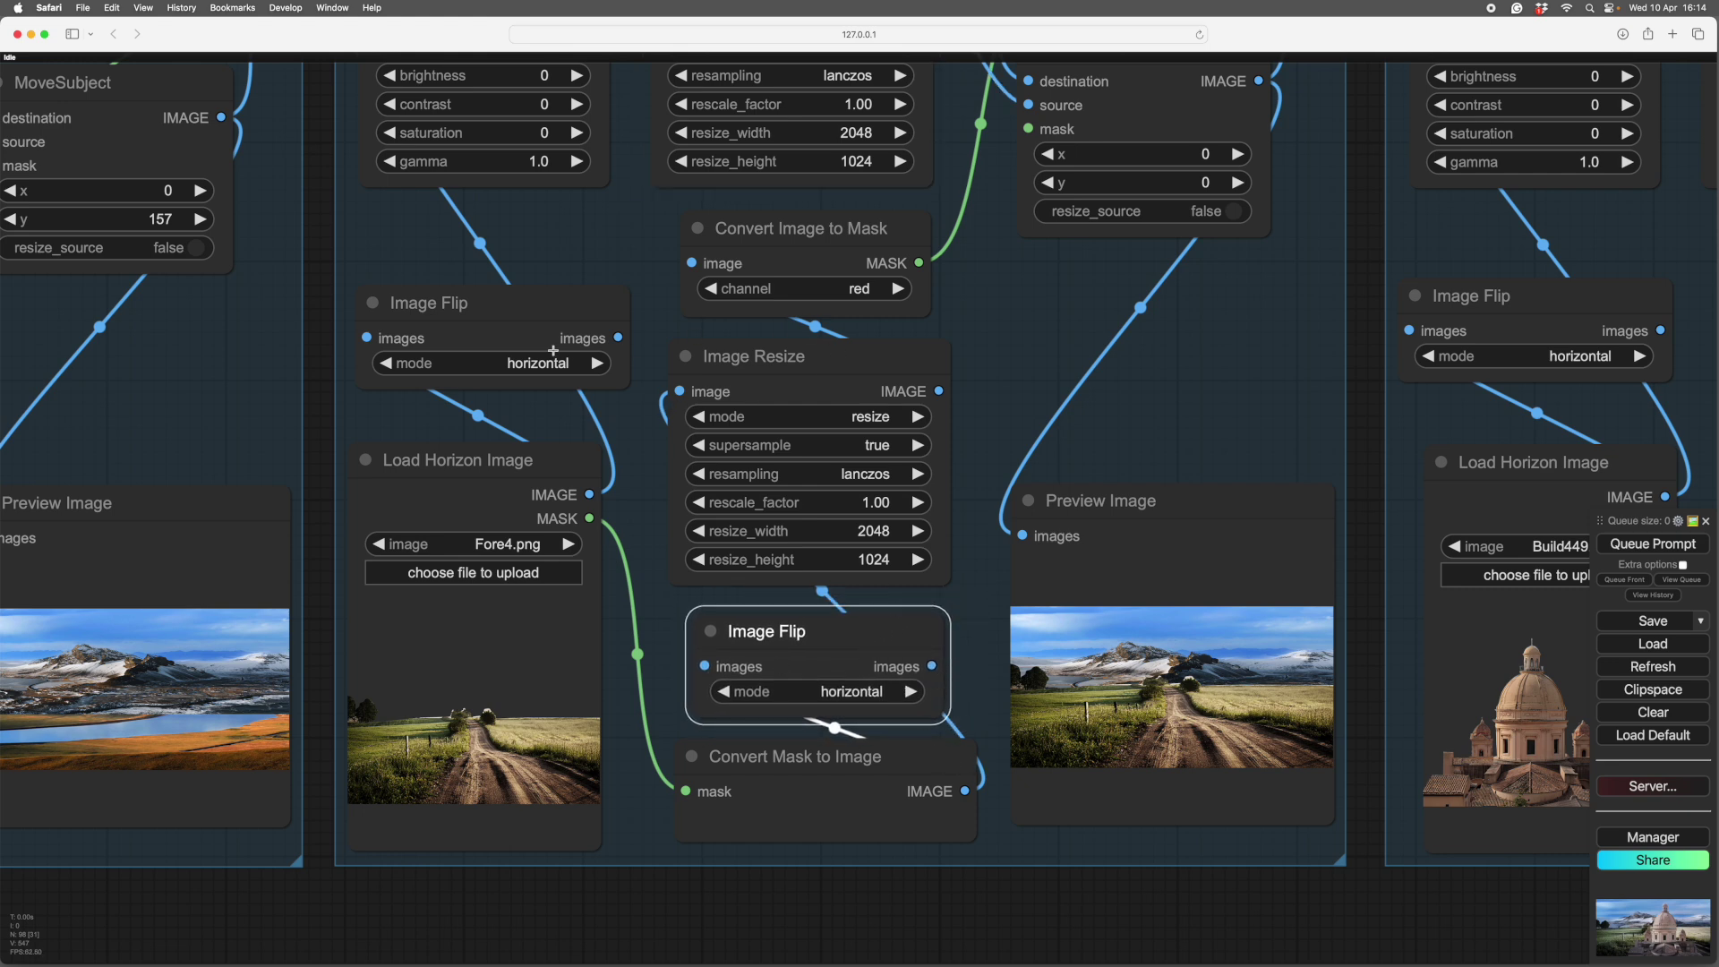
drag(553, 311, 571, 295)
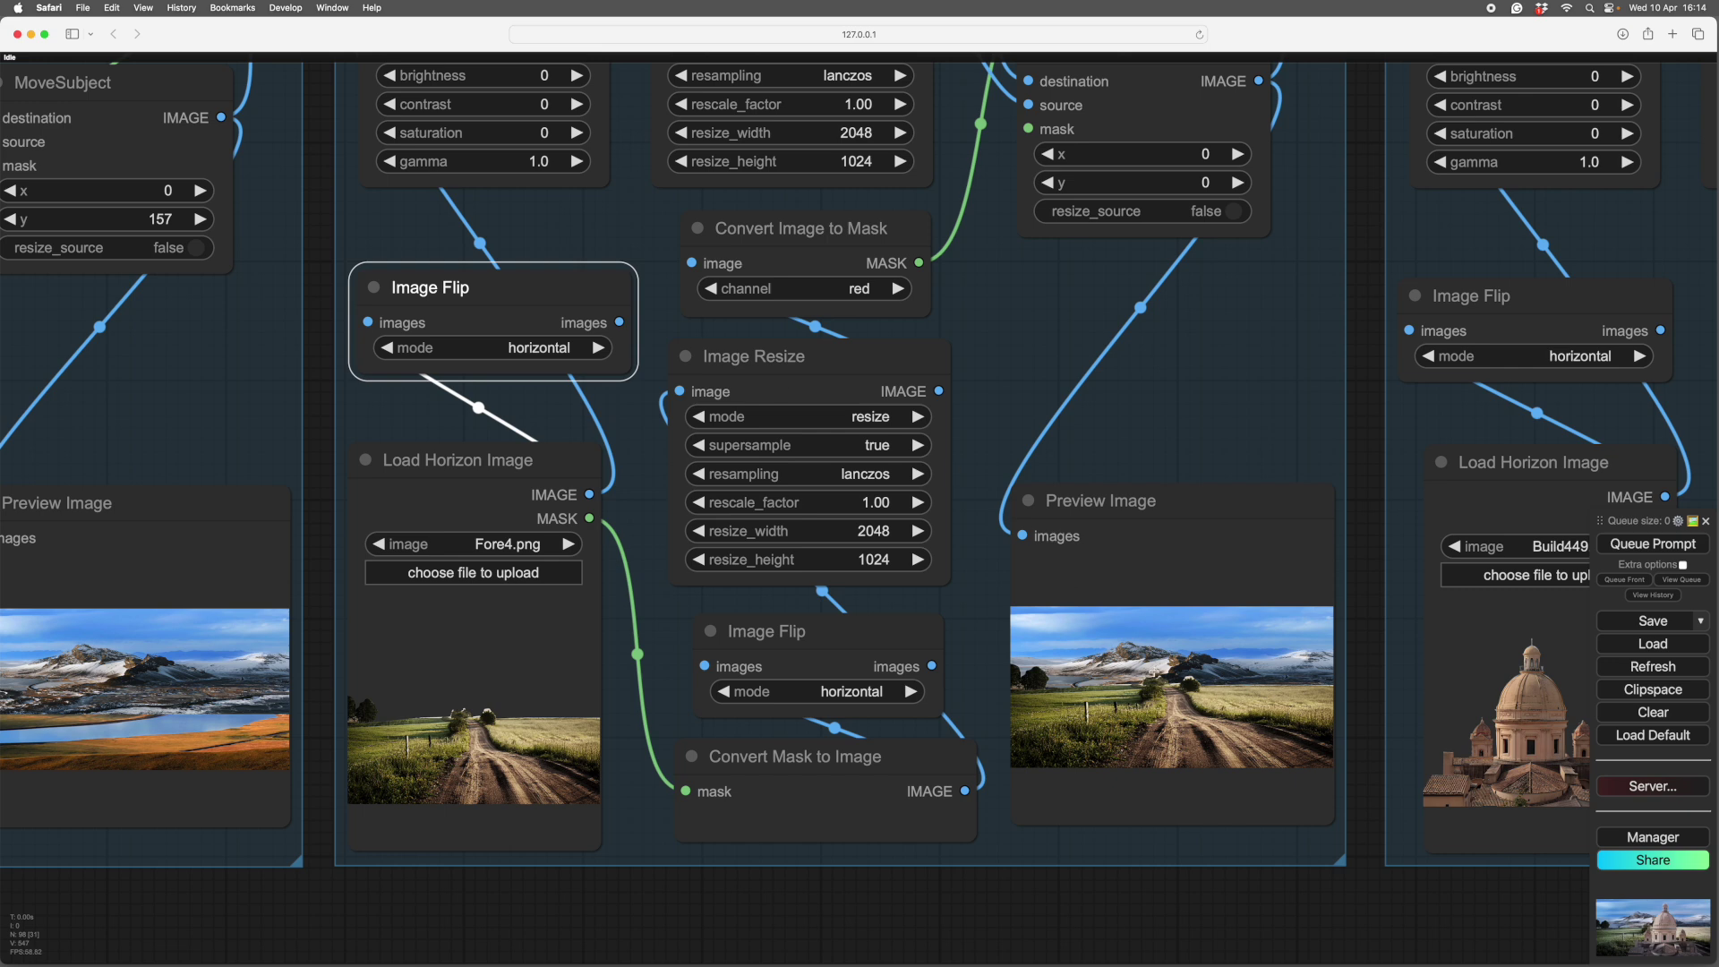
drag(1164, 405, 1174, 468)
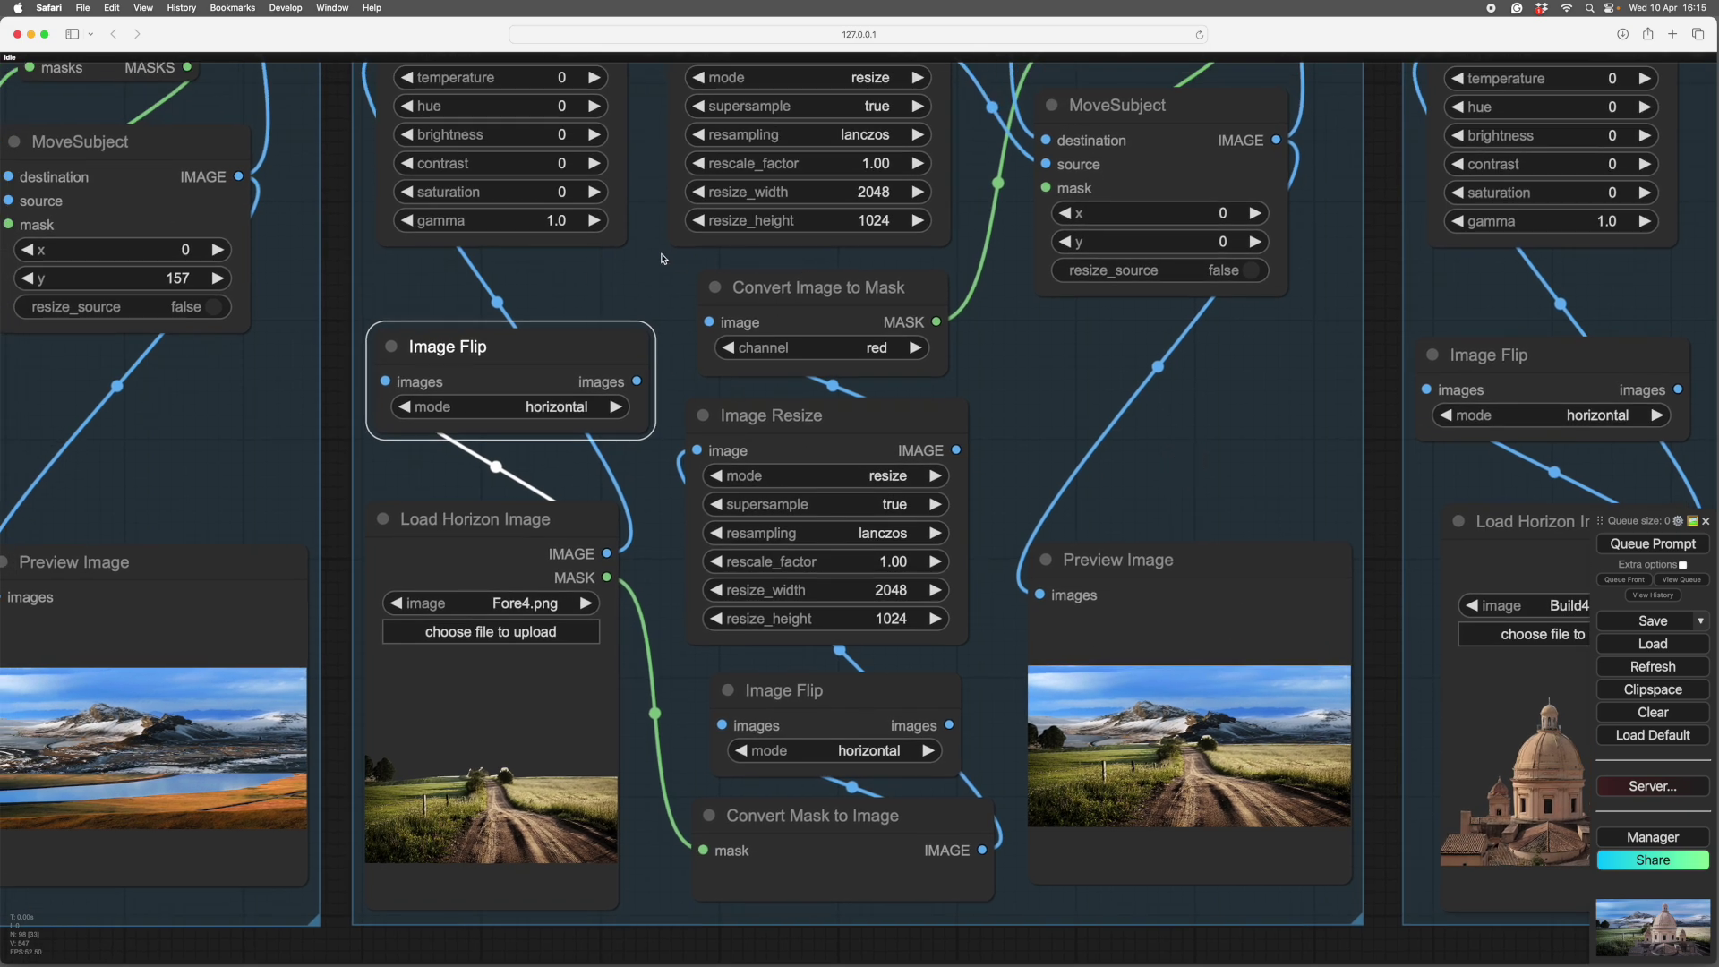
drag(1055, 376, 995, 406)
drag(1163, 480, 1166, 496)
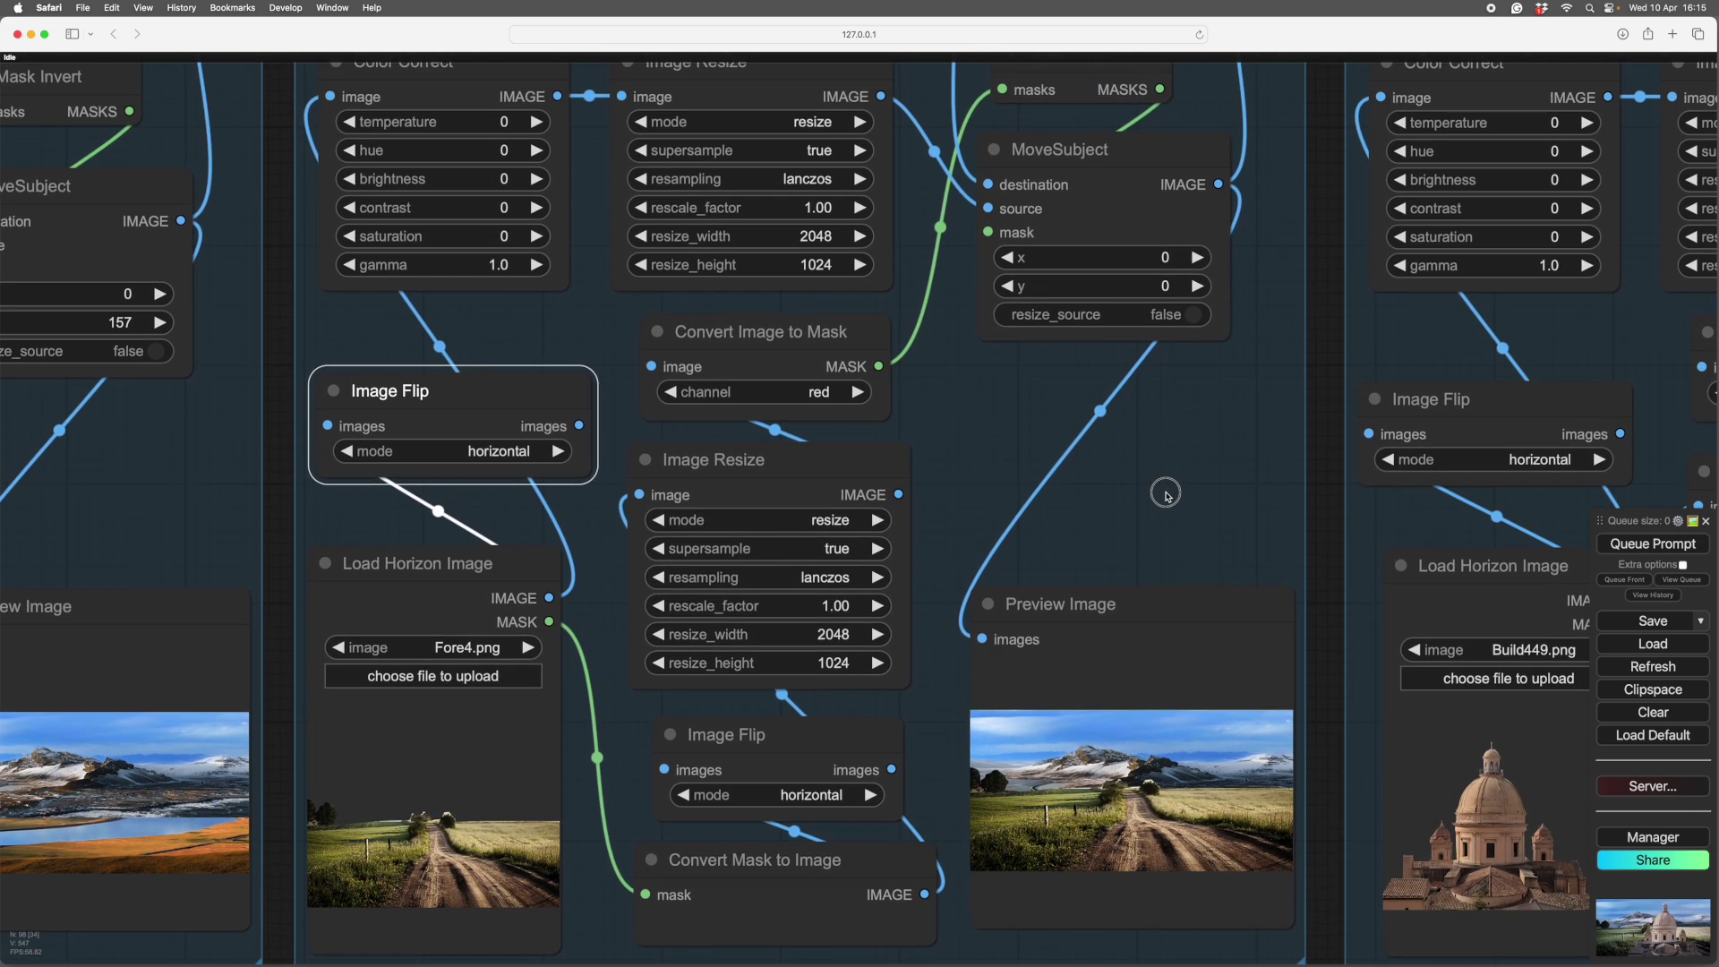
Load Car6.png into Layer3's Load Horizon Image node and run the workflow to preview the car over the road scene
scroll(1166, 494, right, 10)
scroll(1166, 493, down, 3)
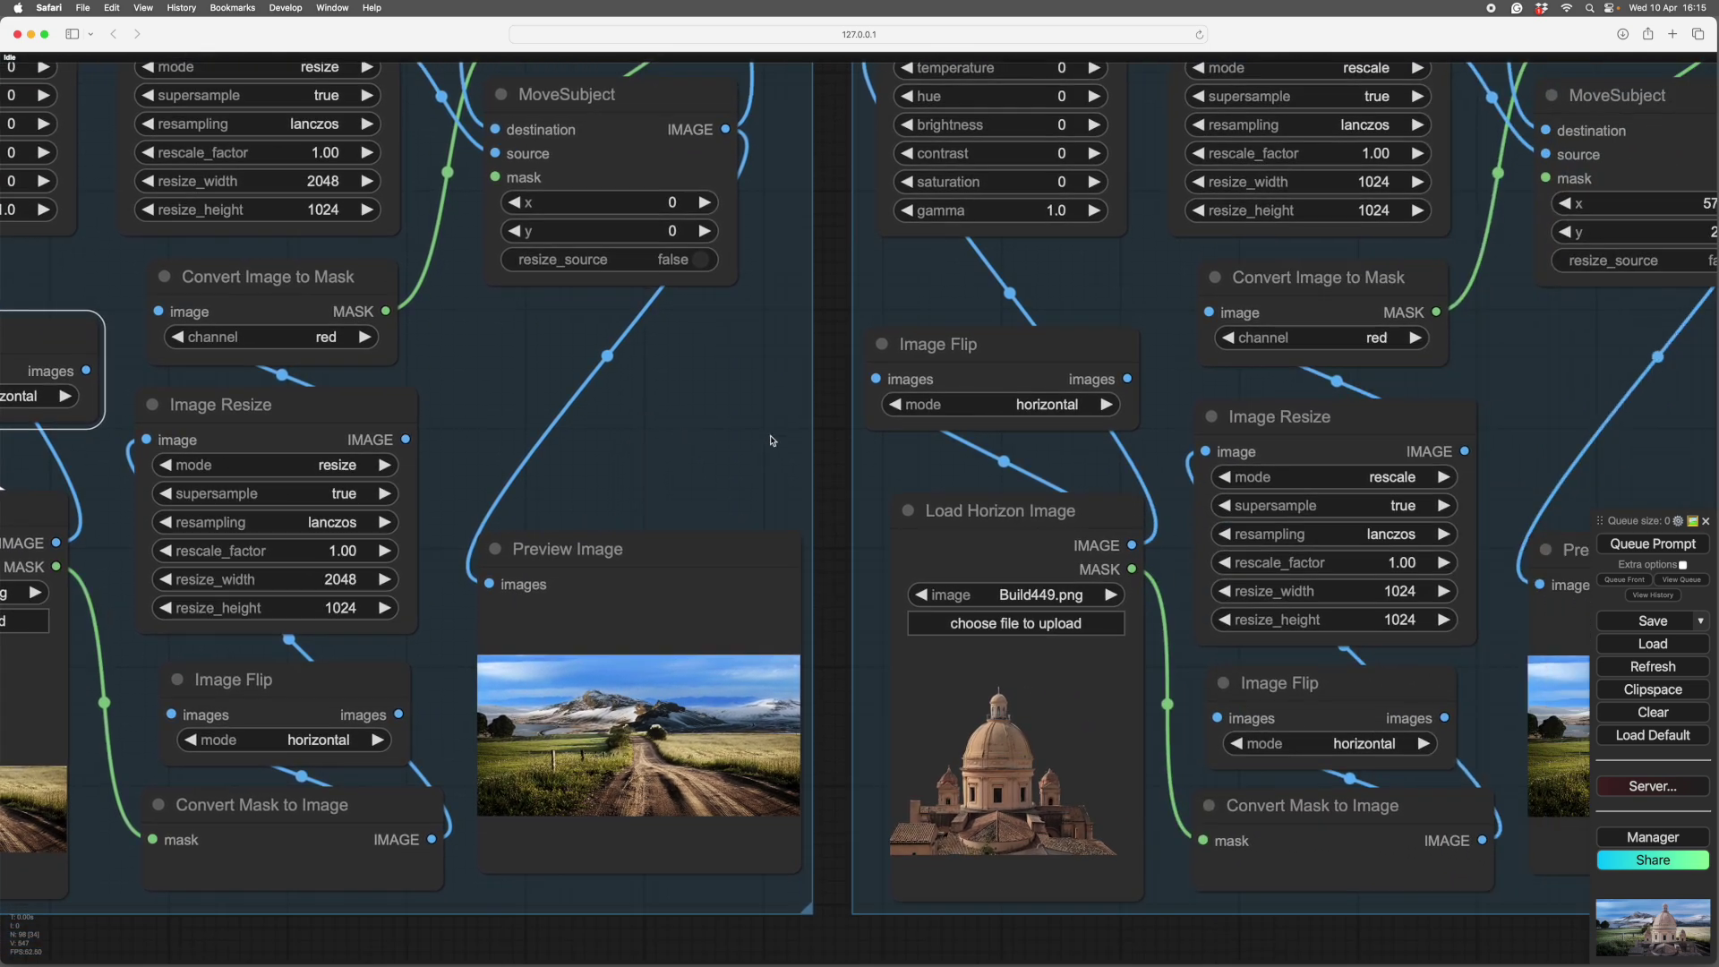
scroll(640, 343, right, 1)
scroll(640, 343, down, 1)
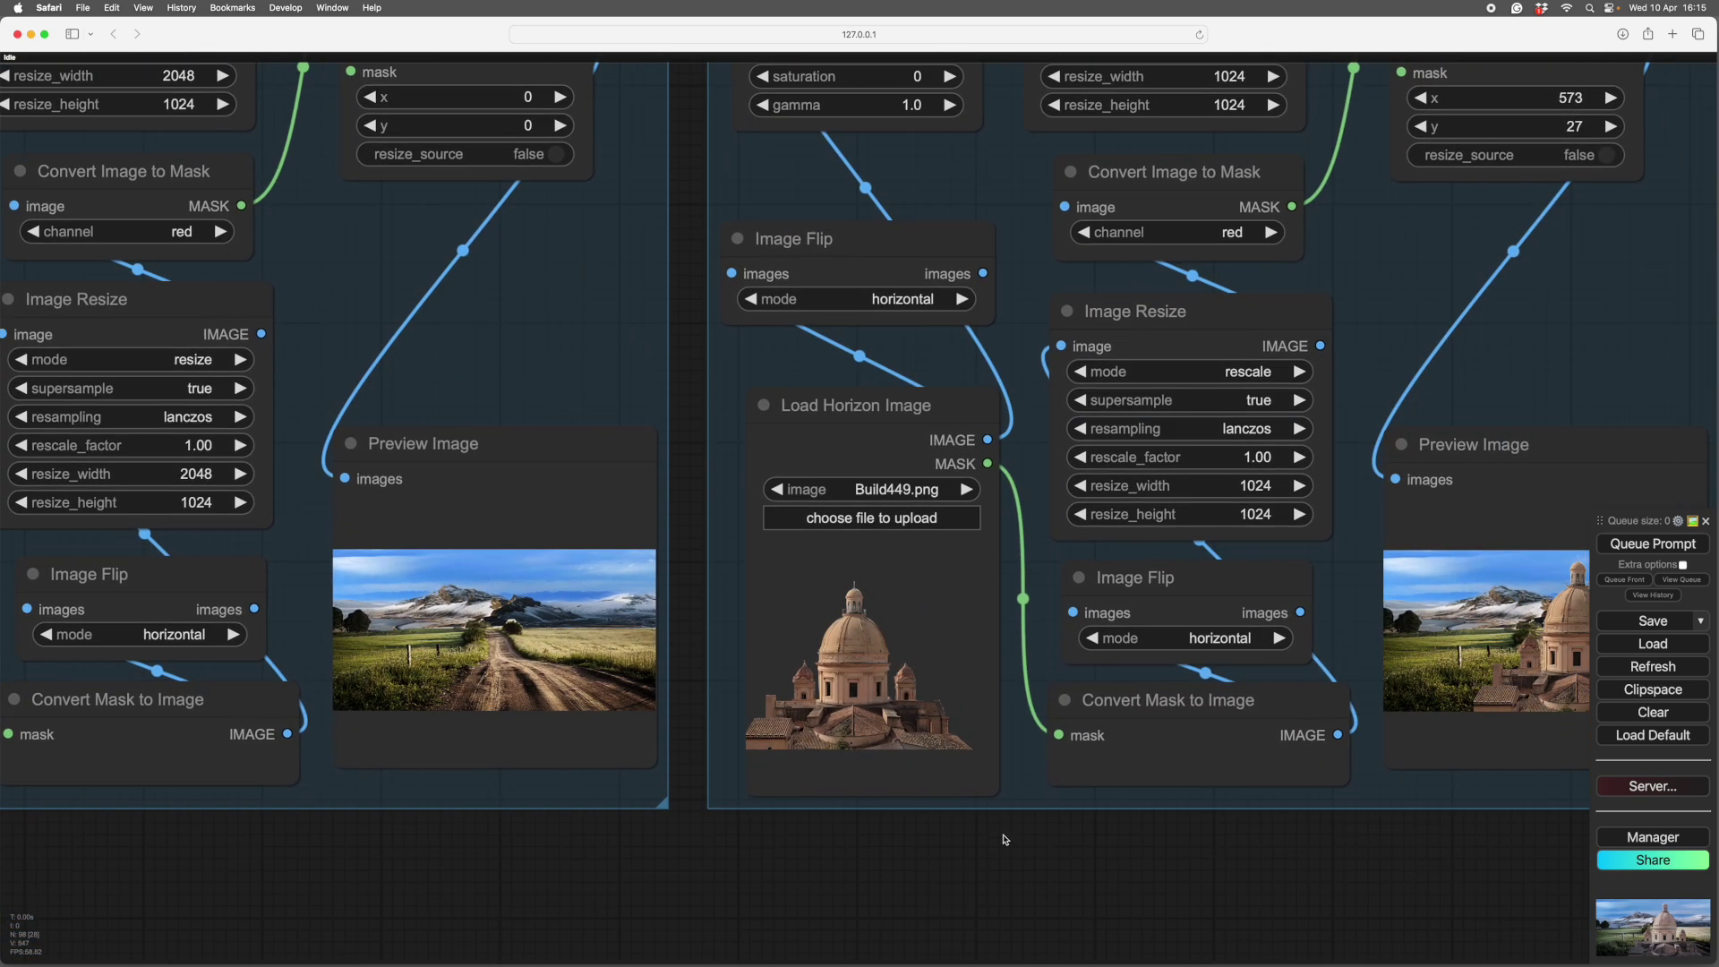
scroll(1086, 875, right, 6)
scroll(1086, 875, up, 2)
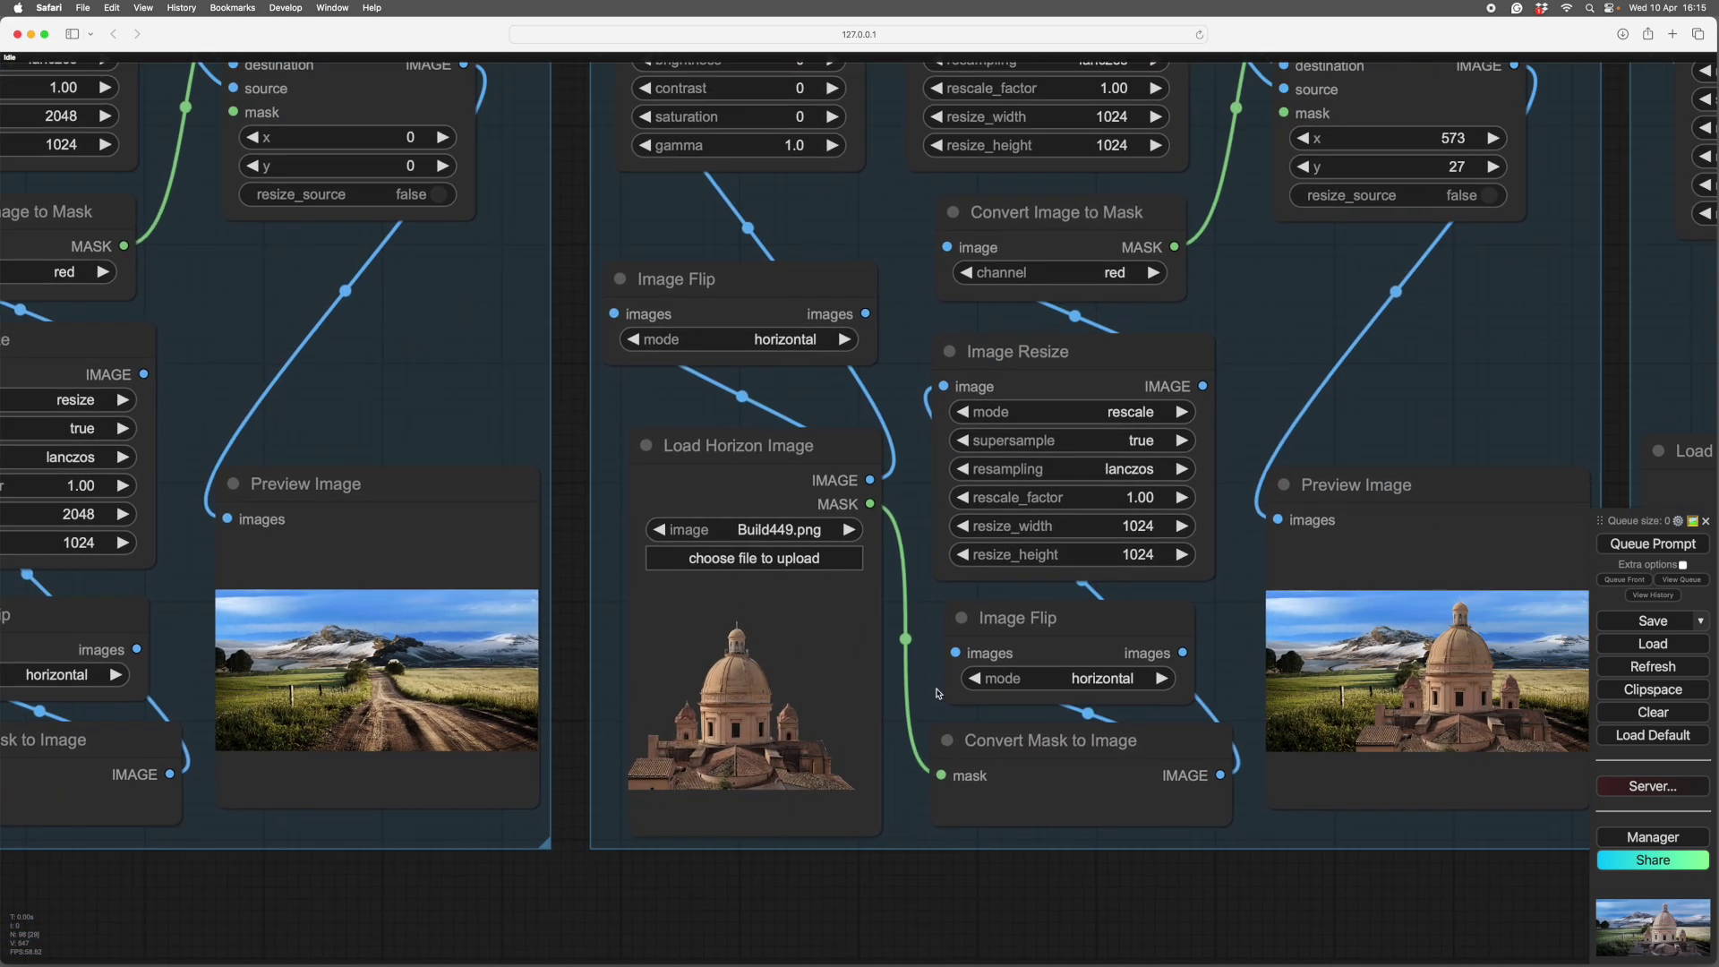
click(794, 558)
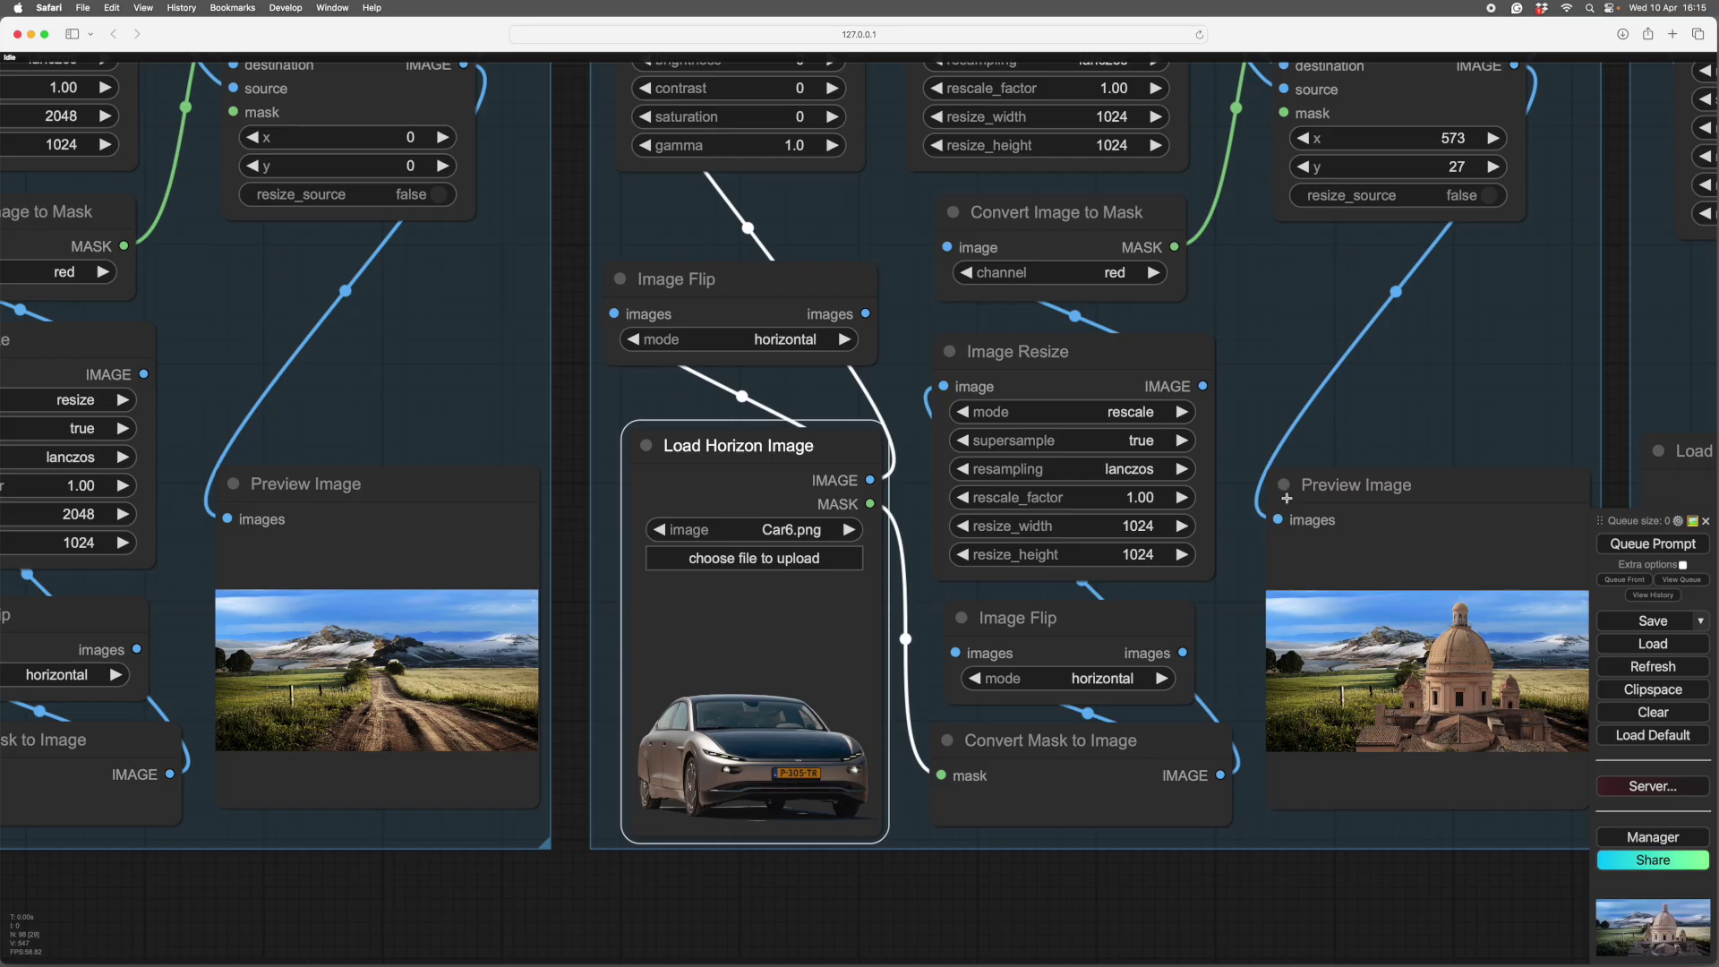
drag(1355, 440, 1283, 511)
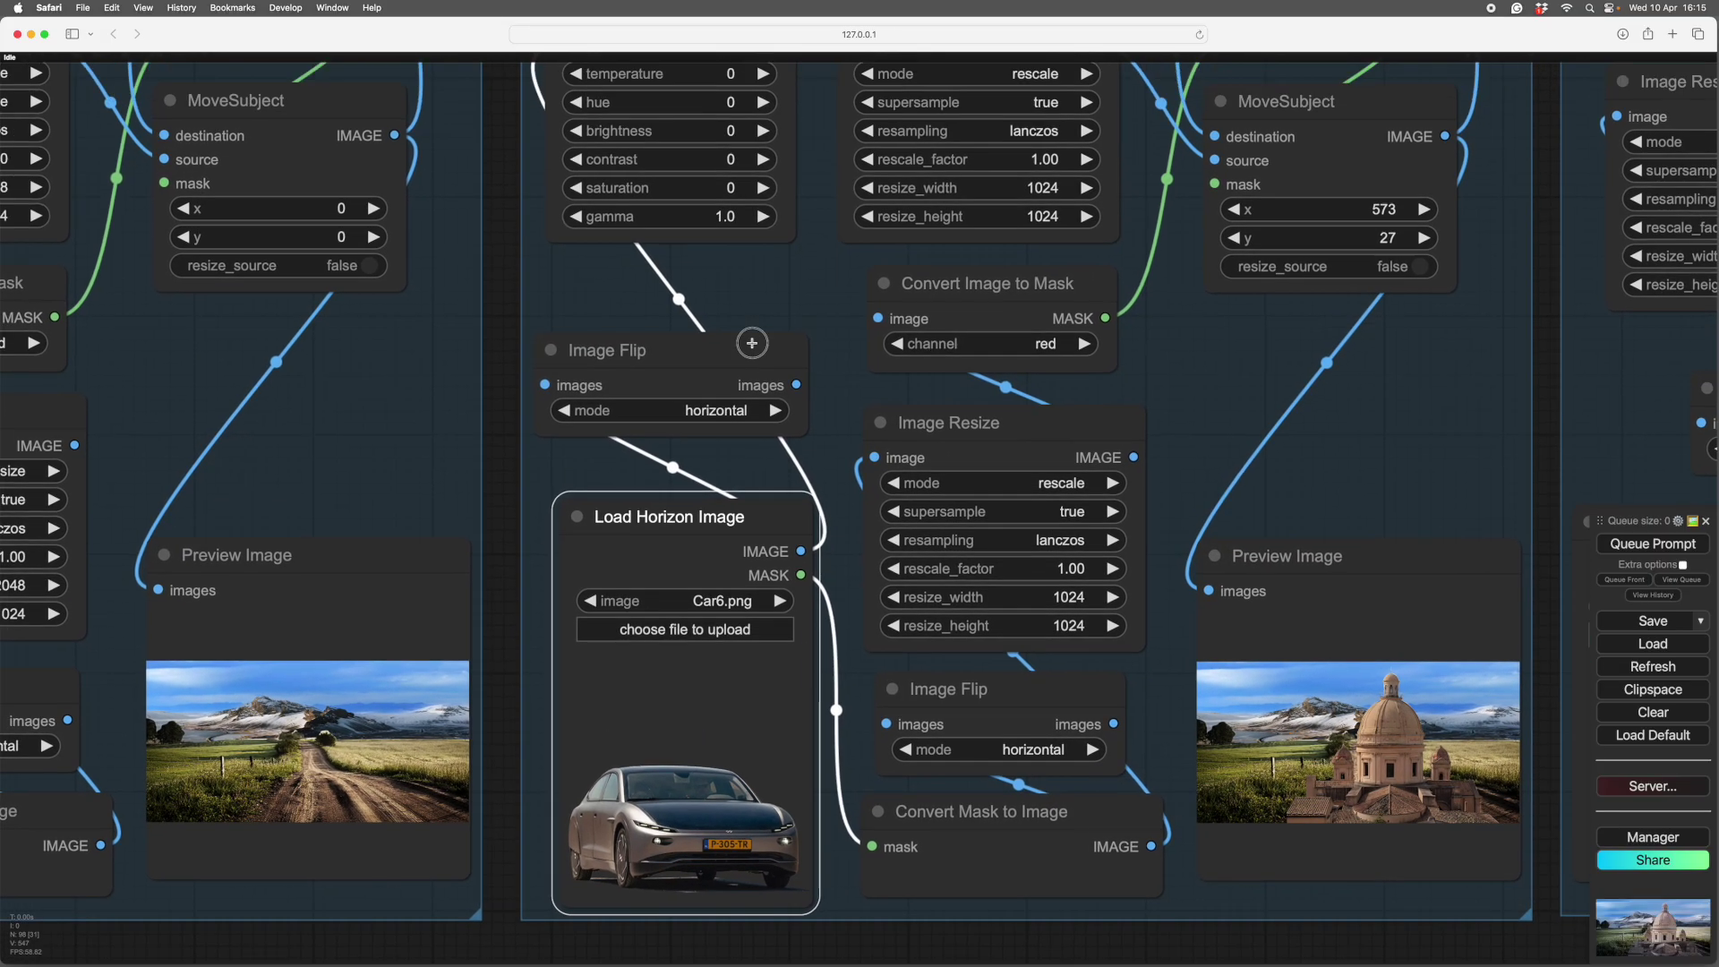
mouse_move(752, 343)
mouse_down()
mouse_move(732, 326)
mouse_move(757, 335)
mouse_up()
scroll(1361, 448, right, 3)
scroll(1361, 448, up, 2)
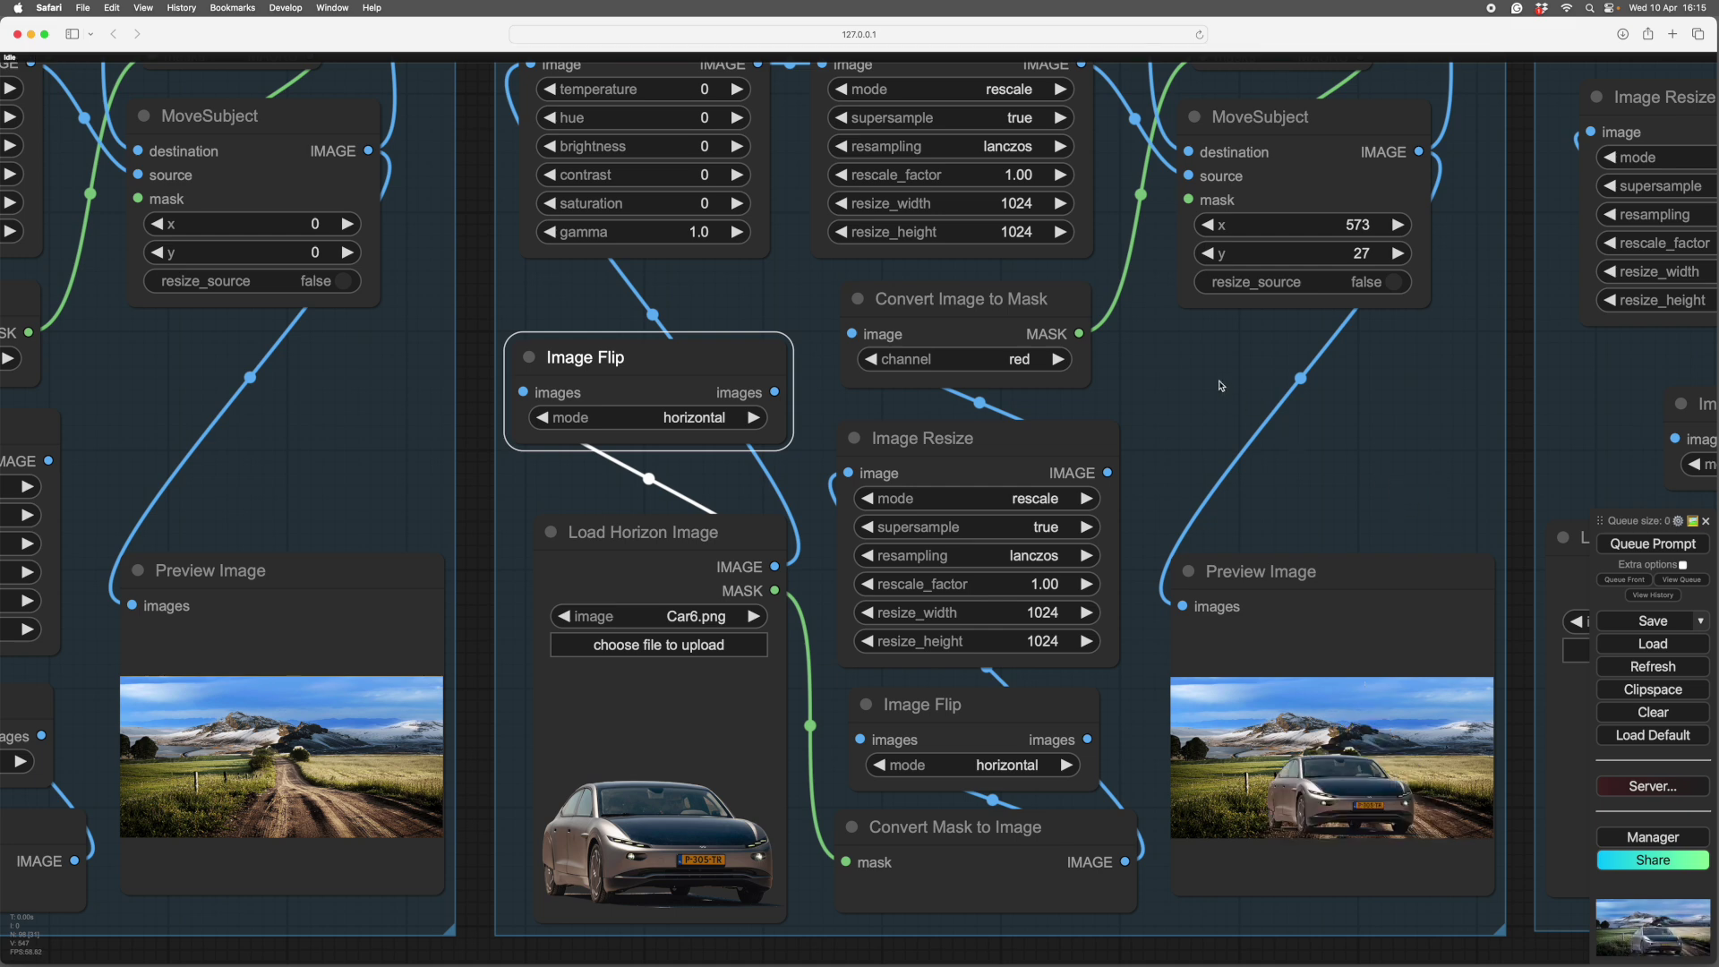
Set rescale_factor to 0.5 on both of Layer3's Image Resize nodes, for the car and its mask, and run the workflow
scroll(1221, 390, right, 2)
scroll(1222, 389, up, 1)
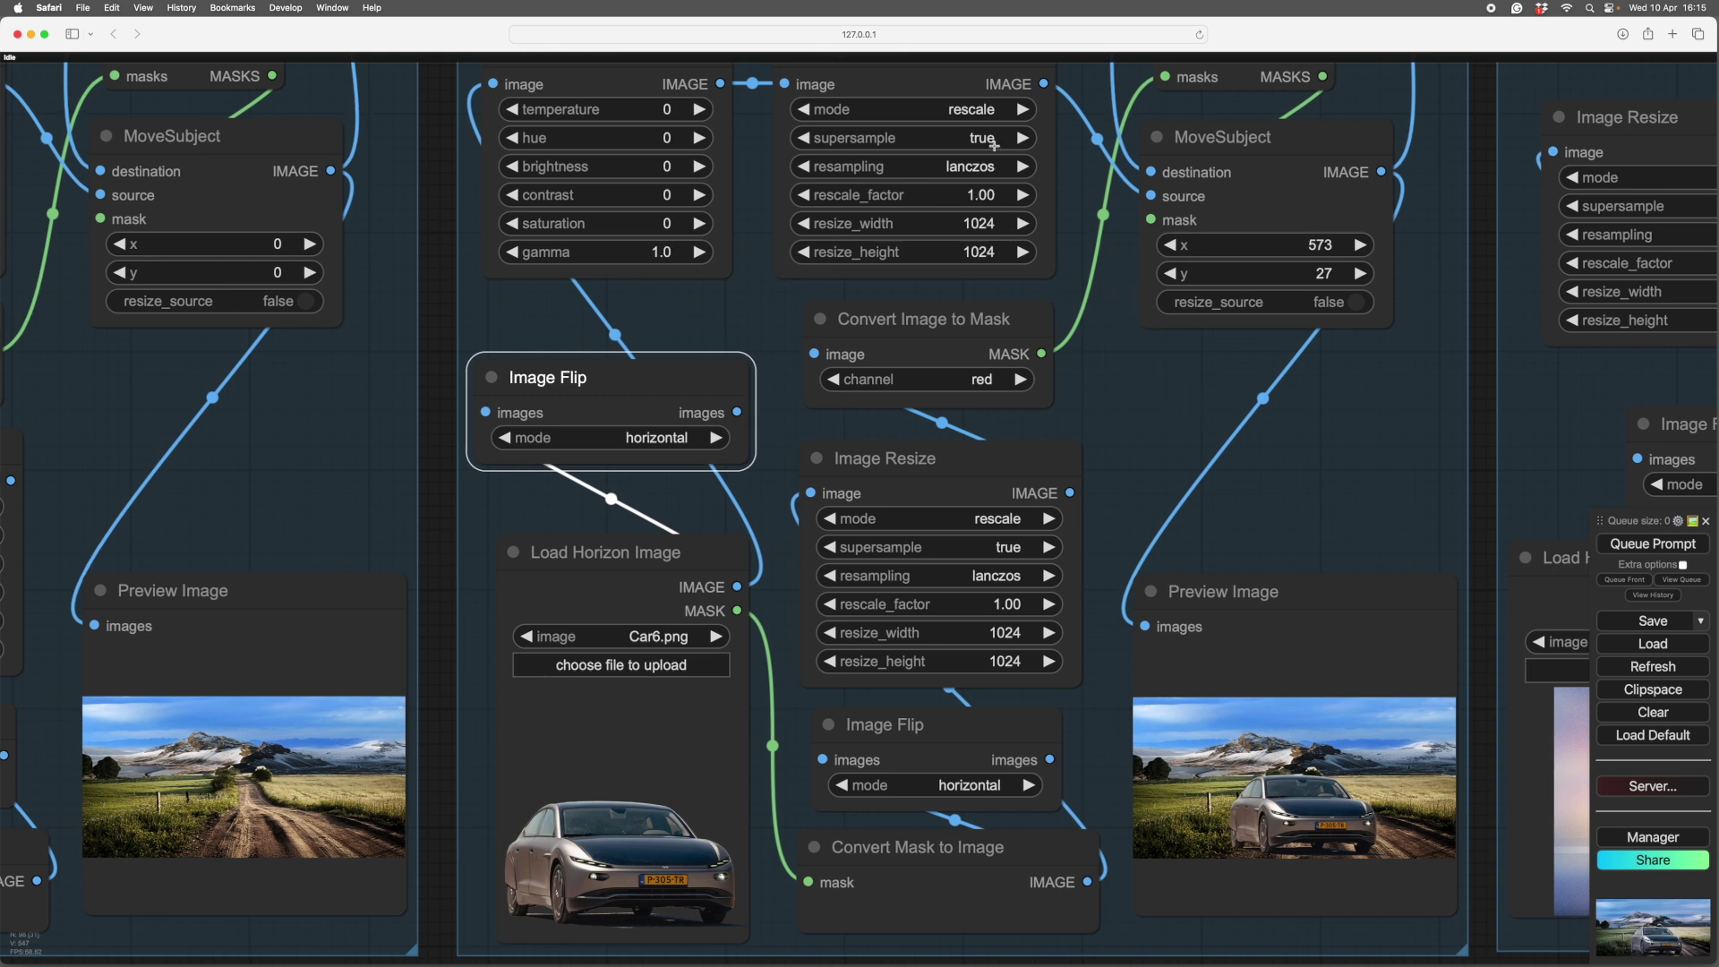
click(982, 194)
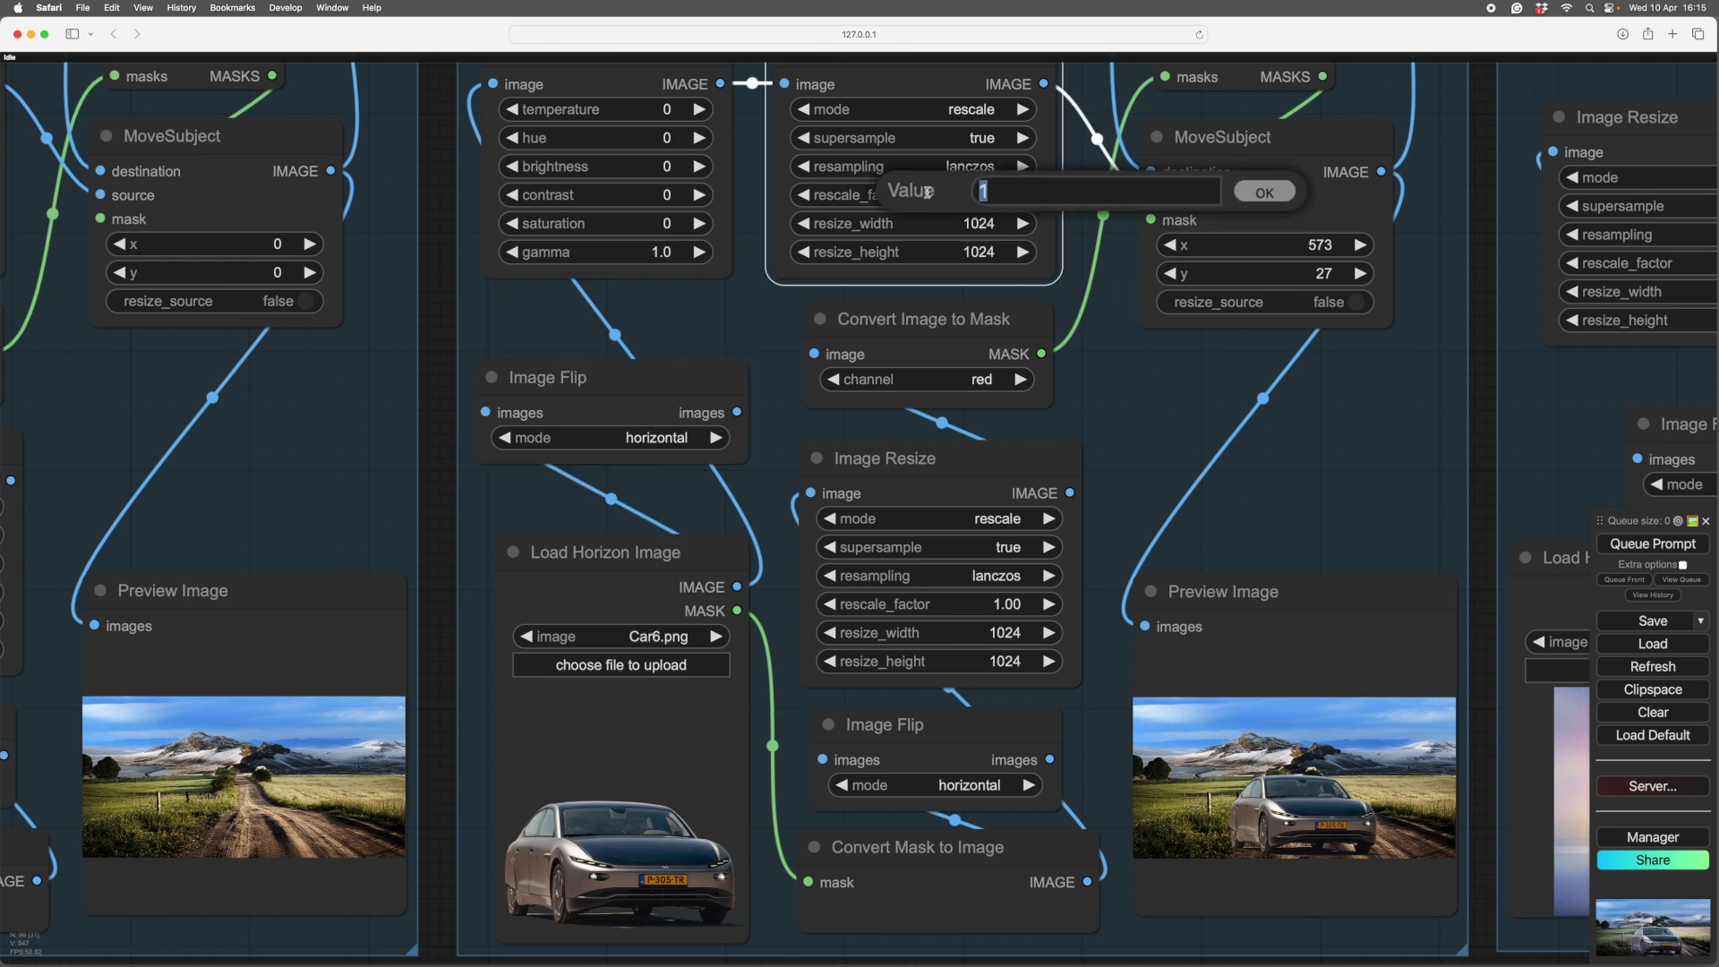
text(0.5)
key(Return)
click(1008, 604)
text(0.5)
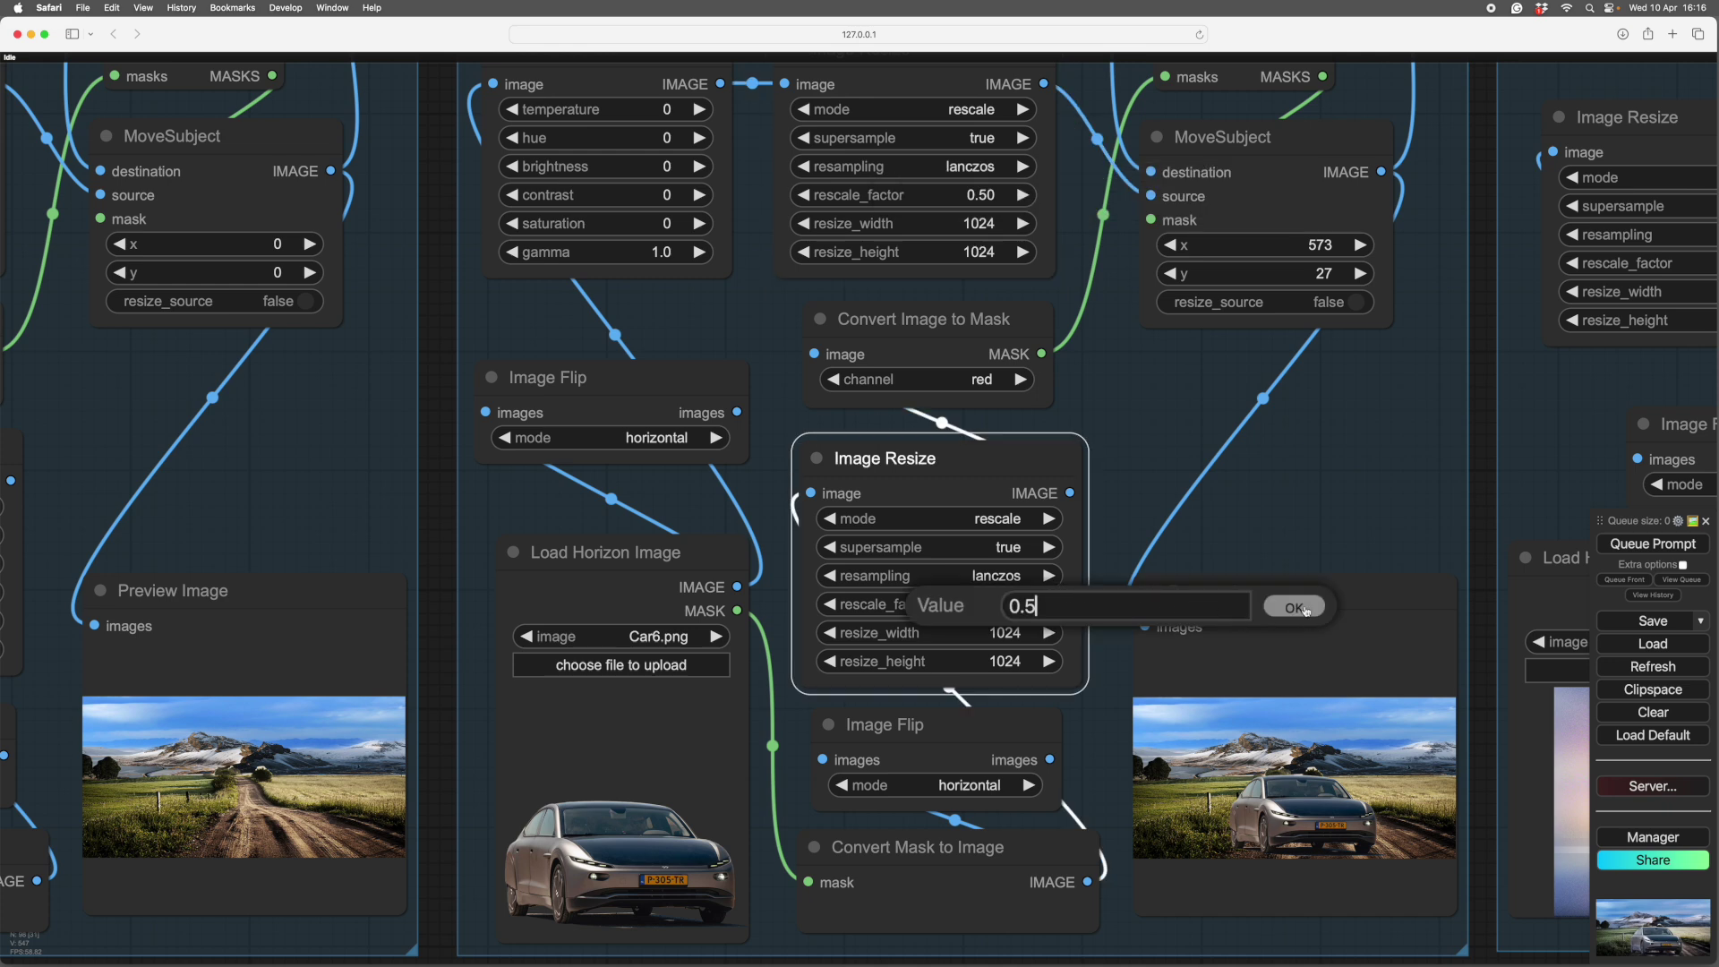
click(1302, 608)
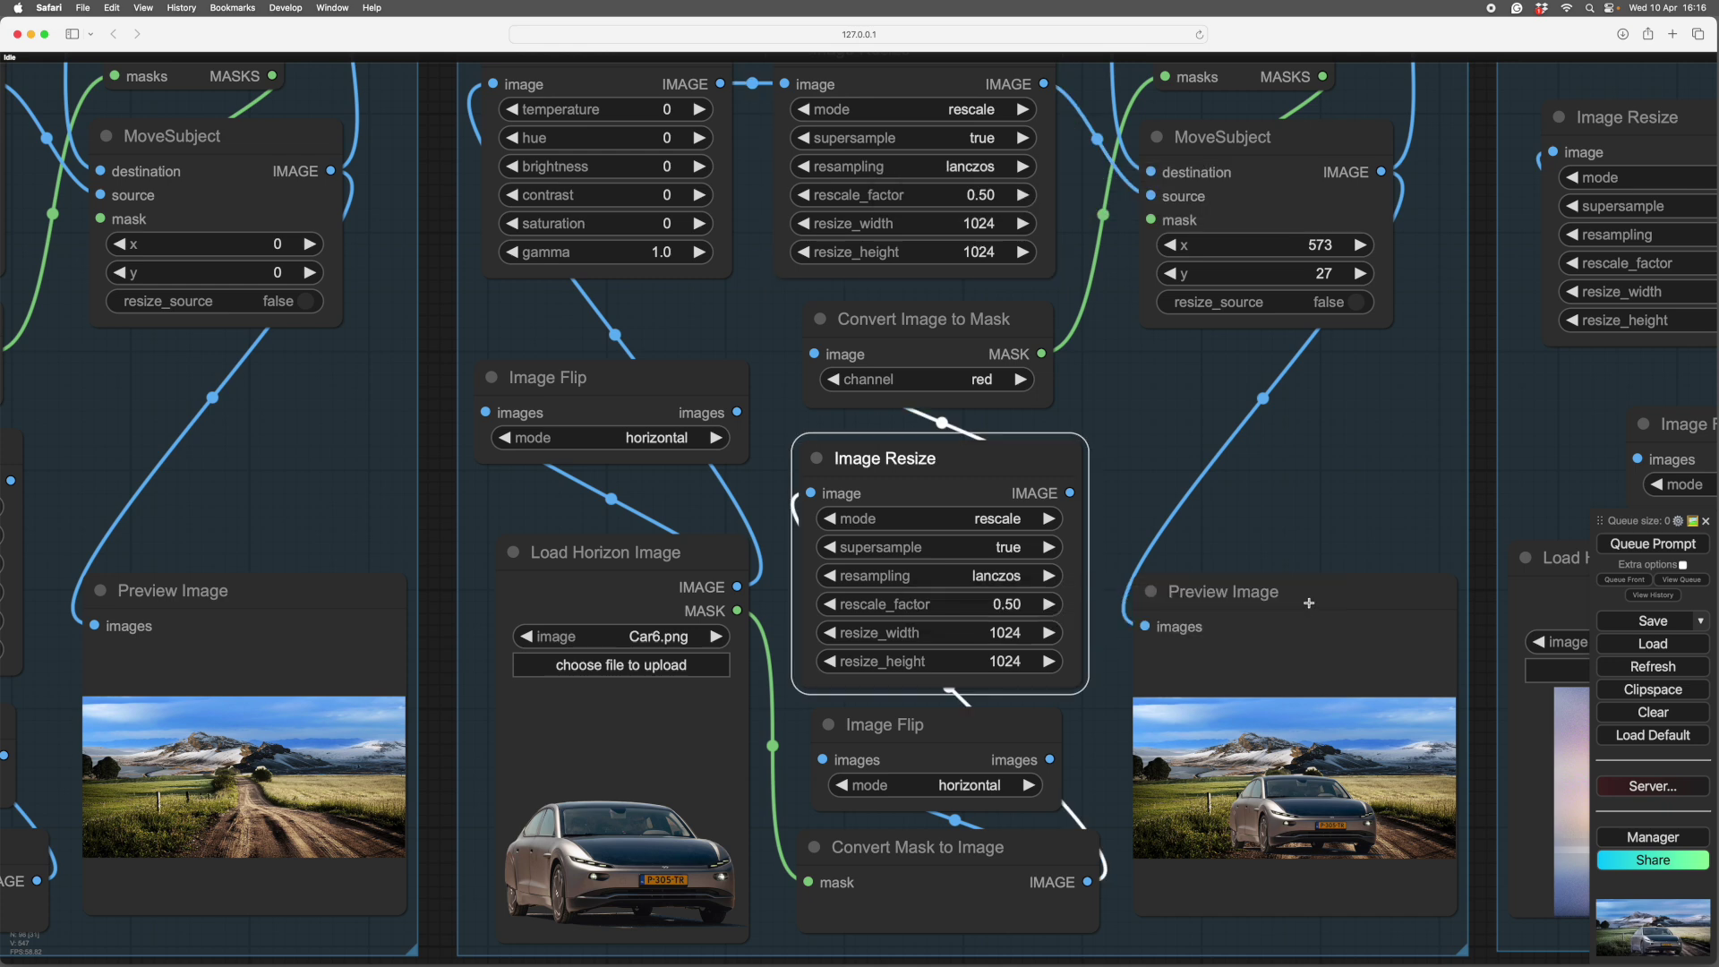
click(1610, 583)
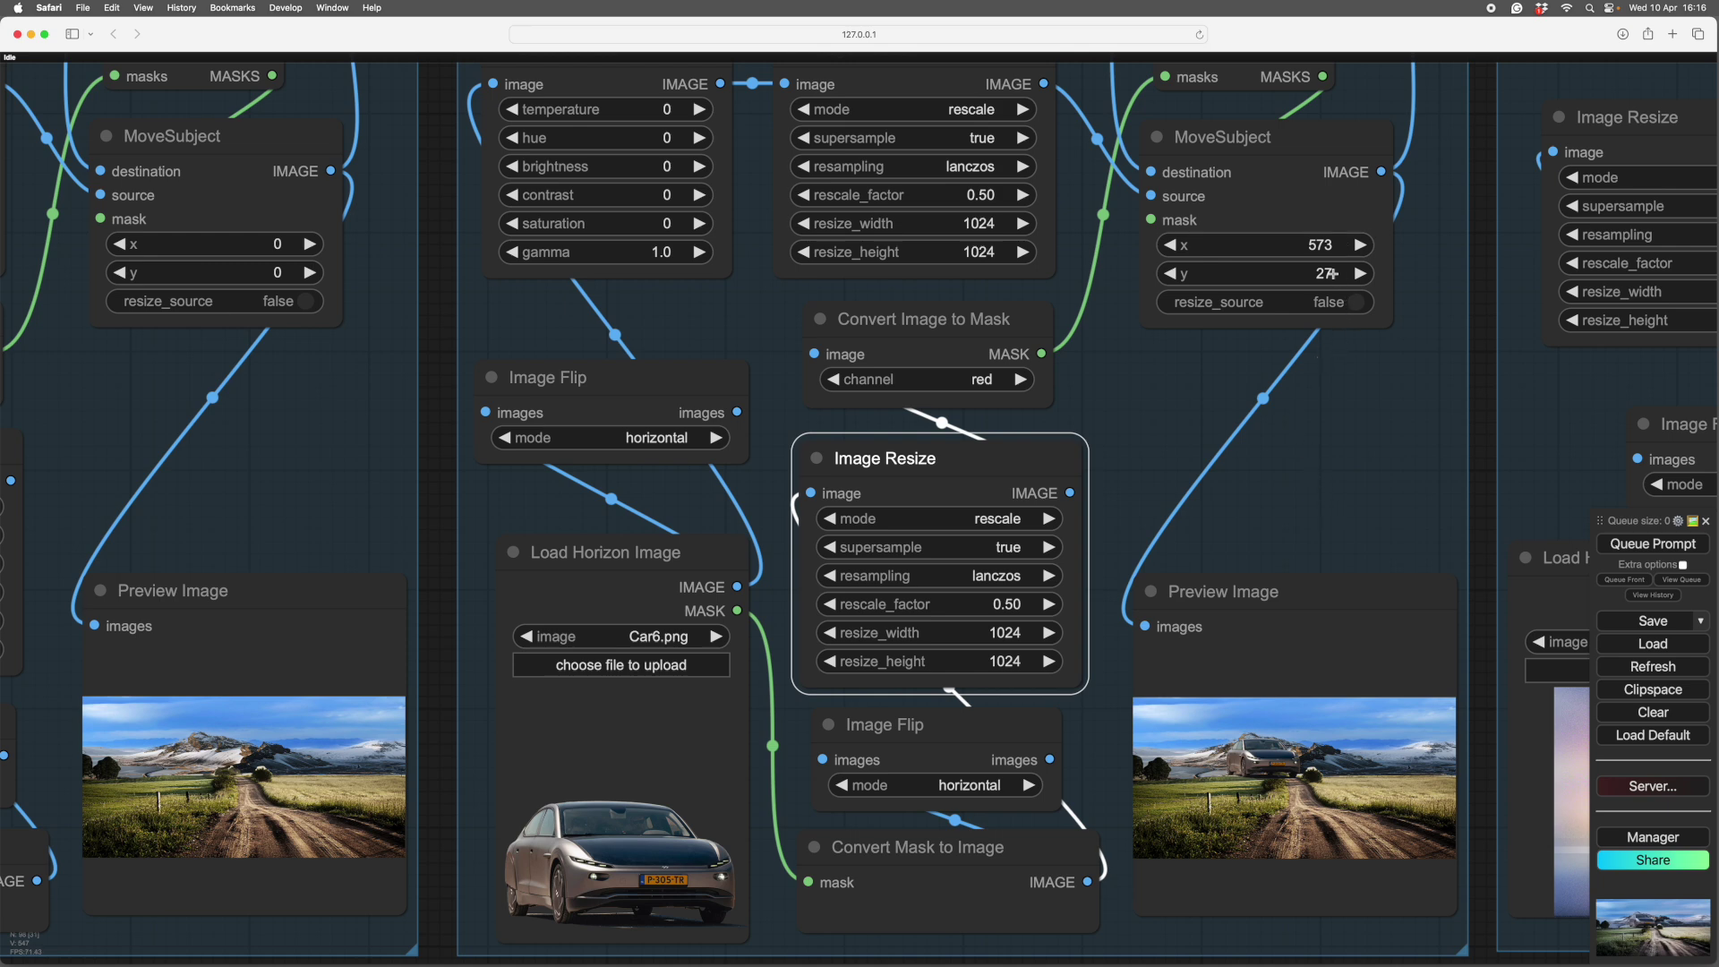
Reposition the car by setting x to 808 and y to 251 on Layer3's MoveSubject node, and run the workflow
drag(1336, 276, 1570, 395)
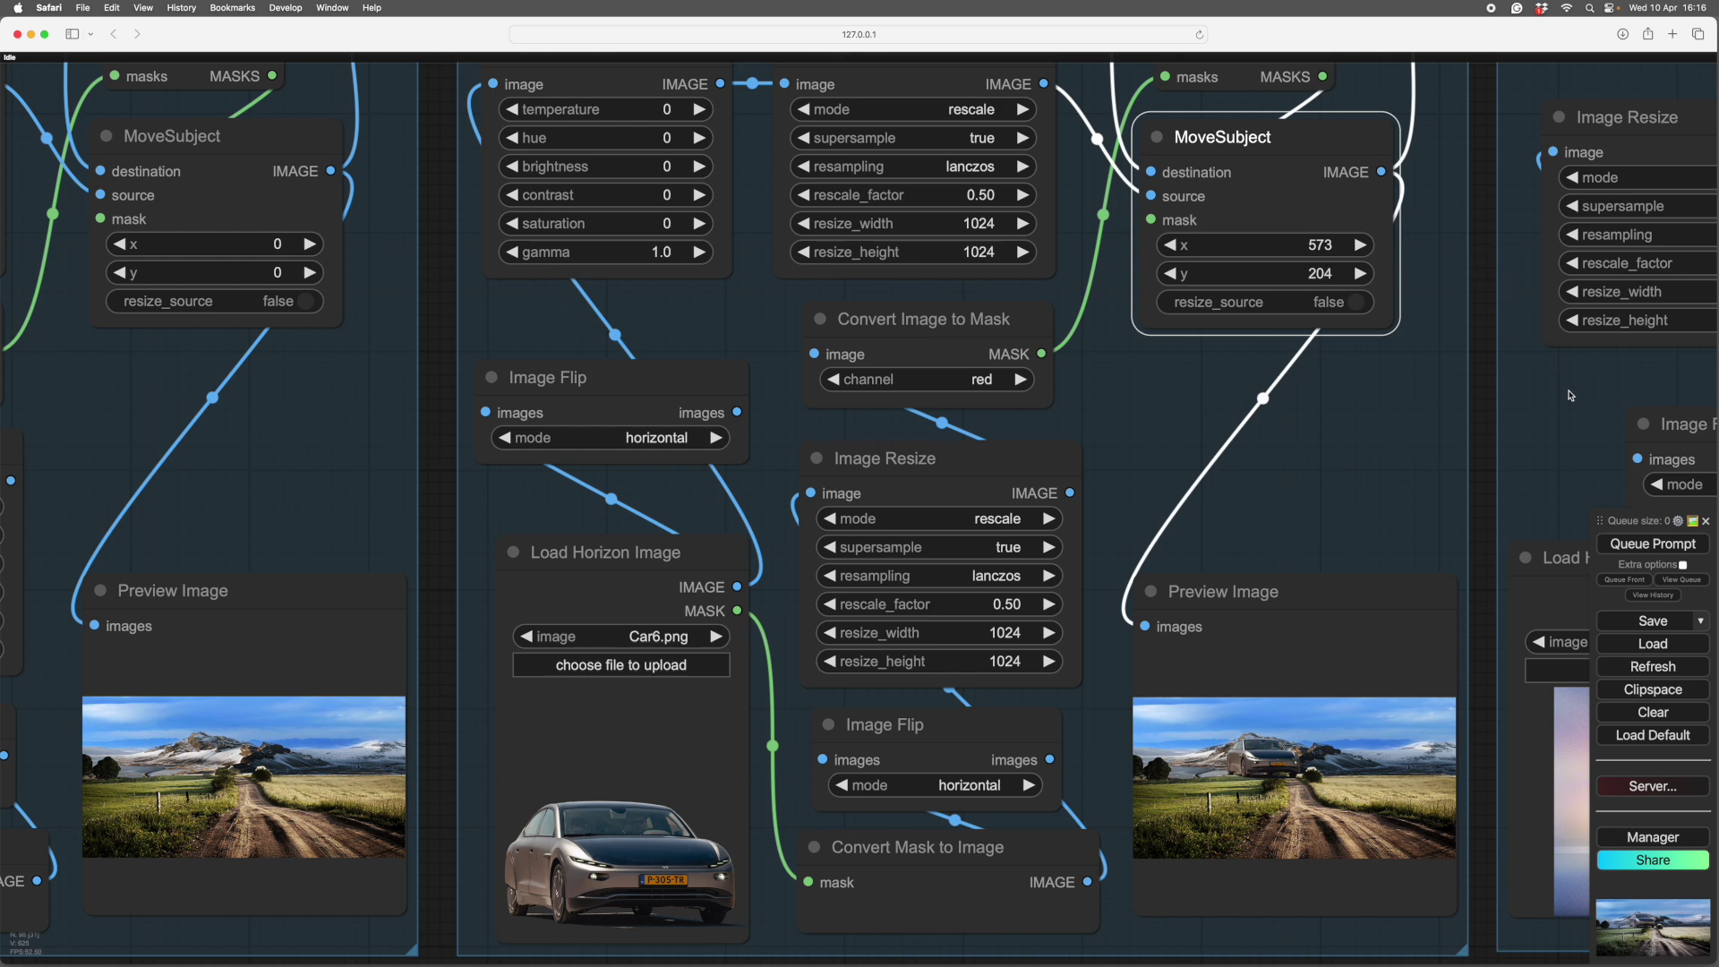
click(1666, 544)
drag(1343, 242, 1441, 258)
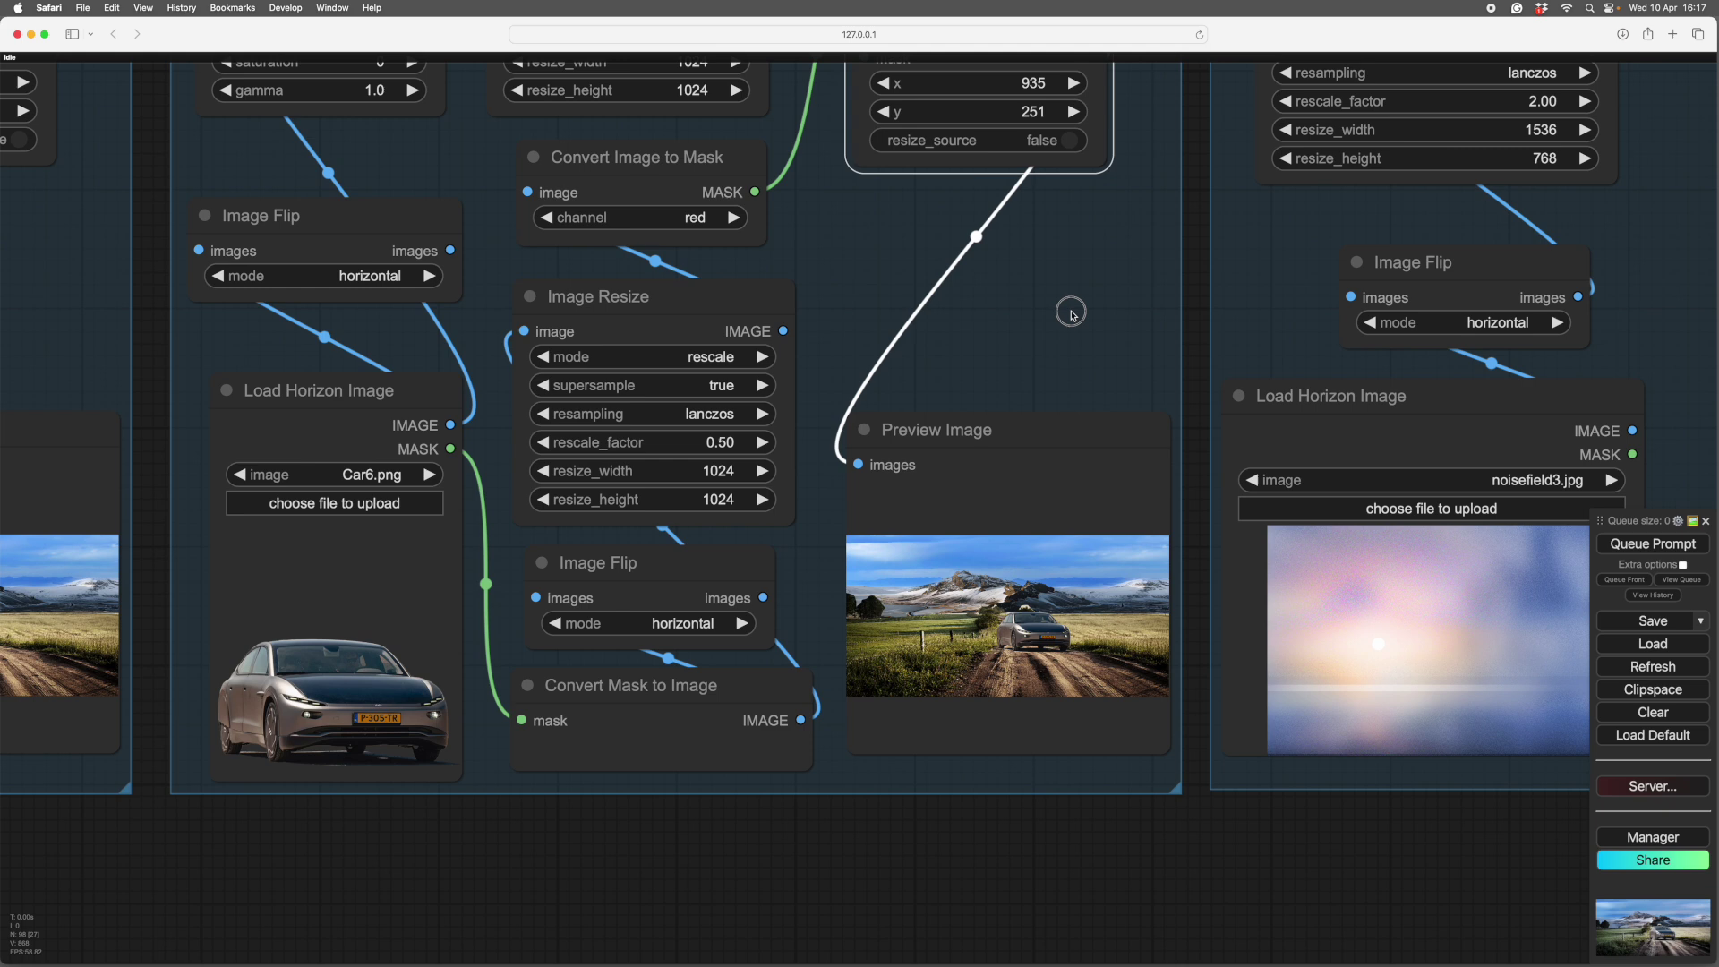
Examine the car's position on the dirt road in Layer3's preview
drag(1361, 482, 1072, 313)
scroll(1085, 347, up, 3)
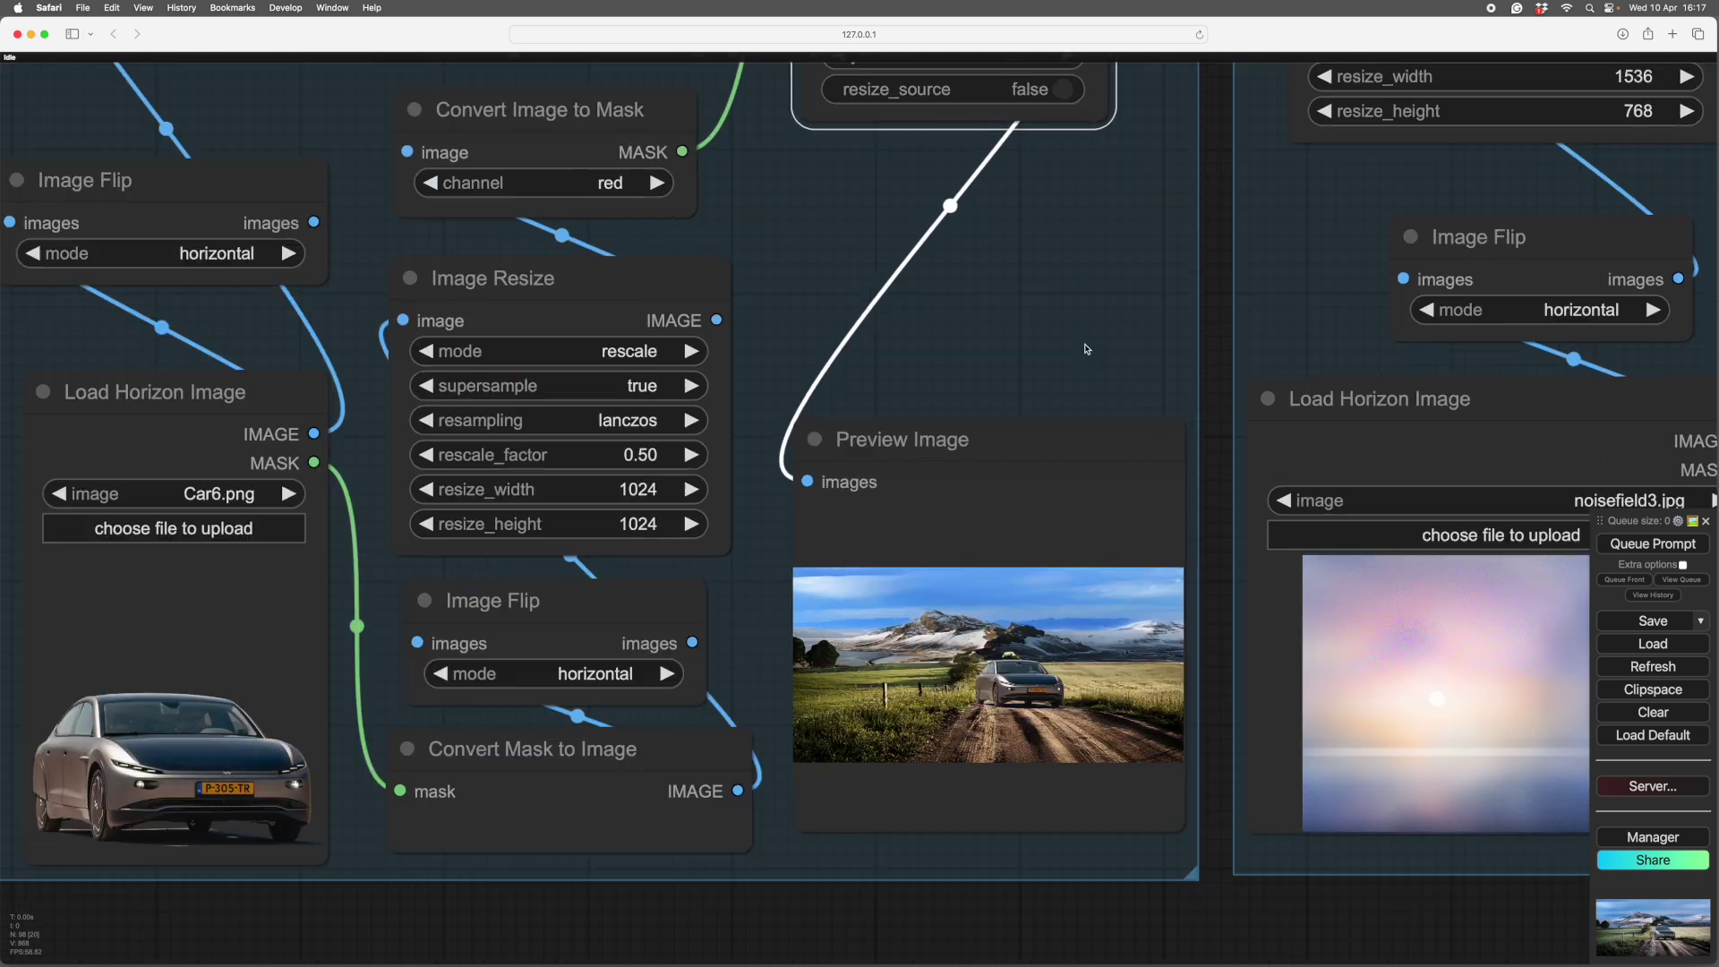
drag(1094, 417, 1095, 289)
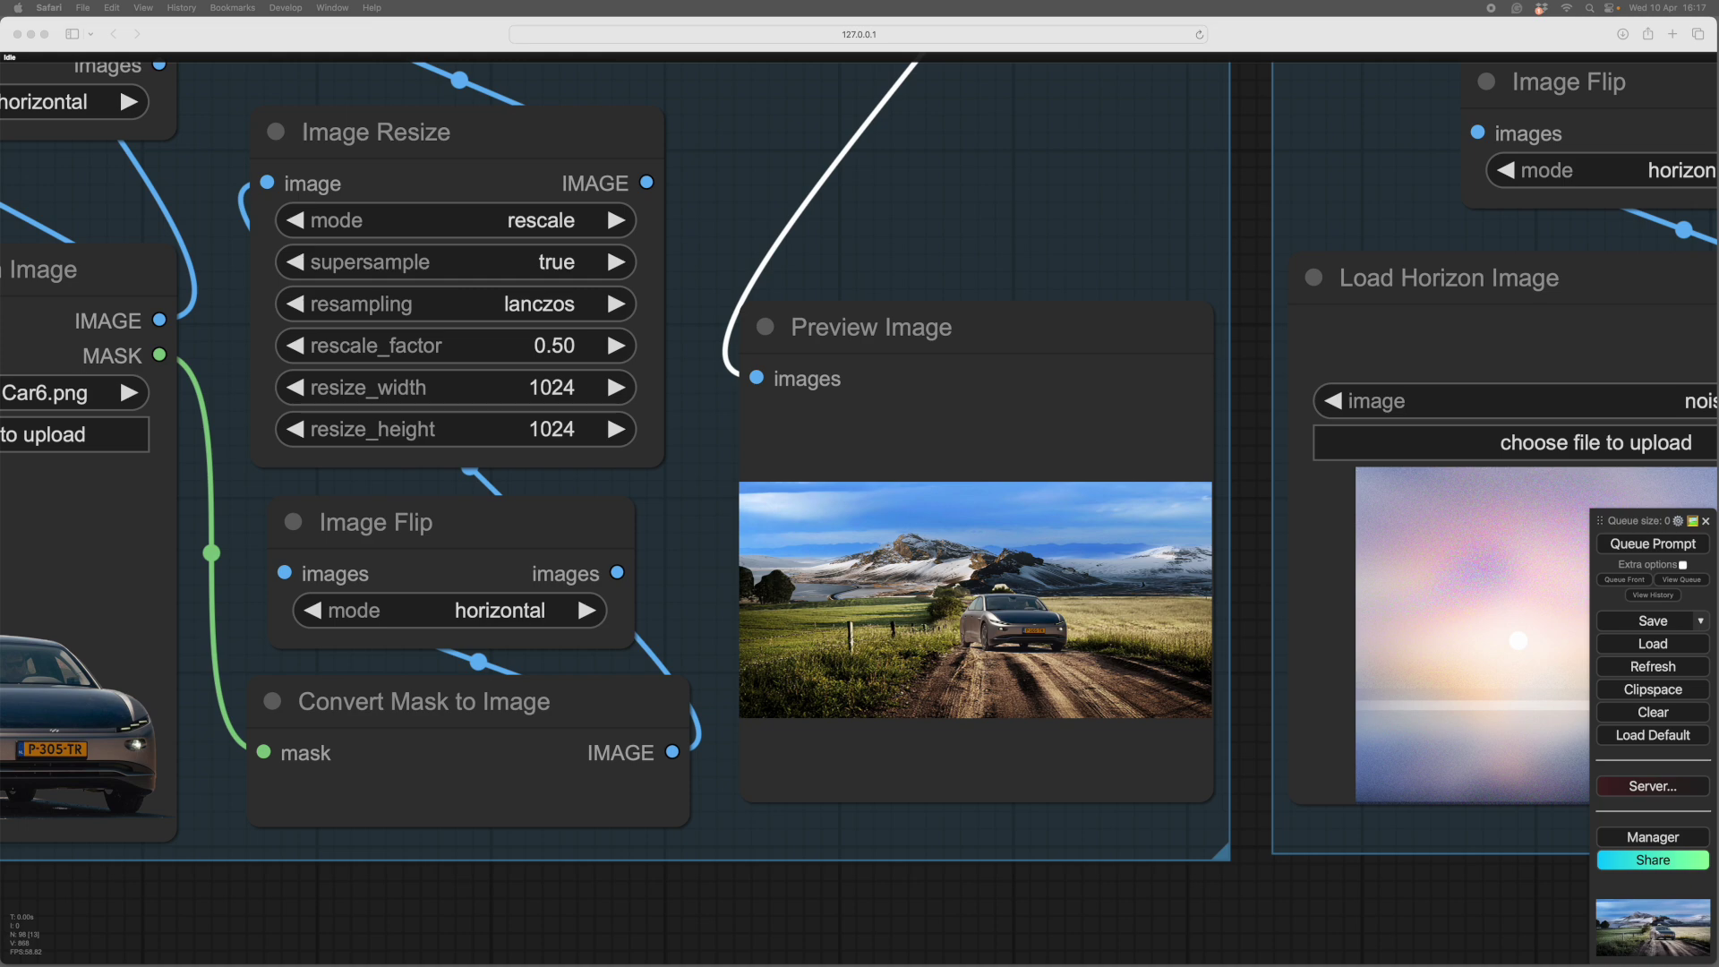
scroll(1192, 401, down, 3)
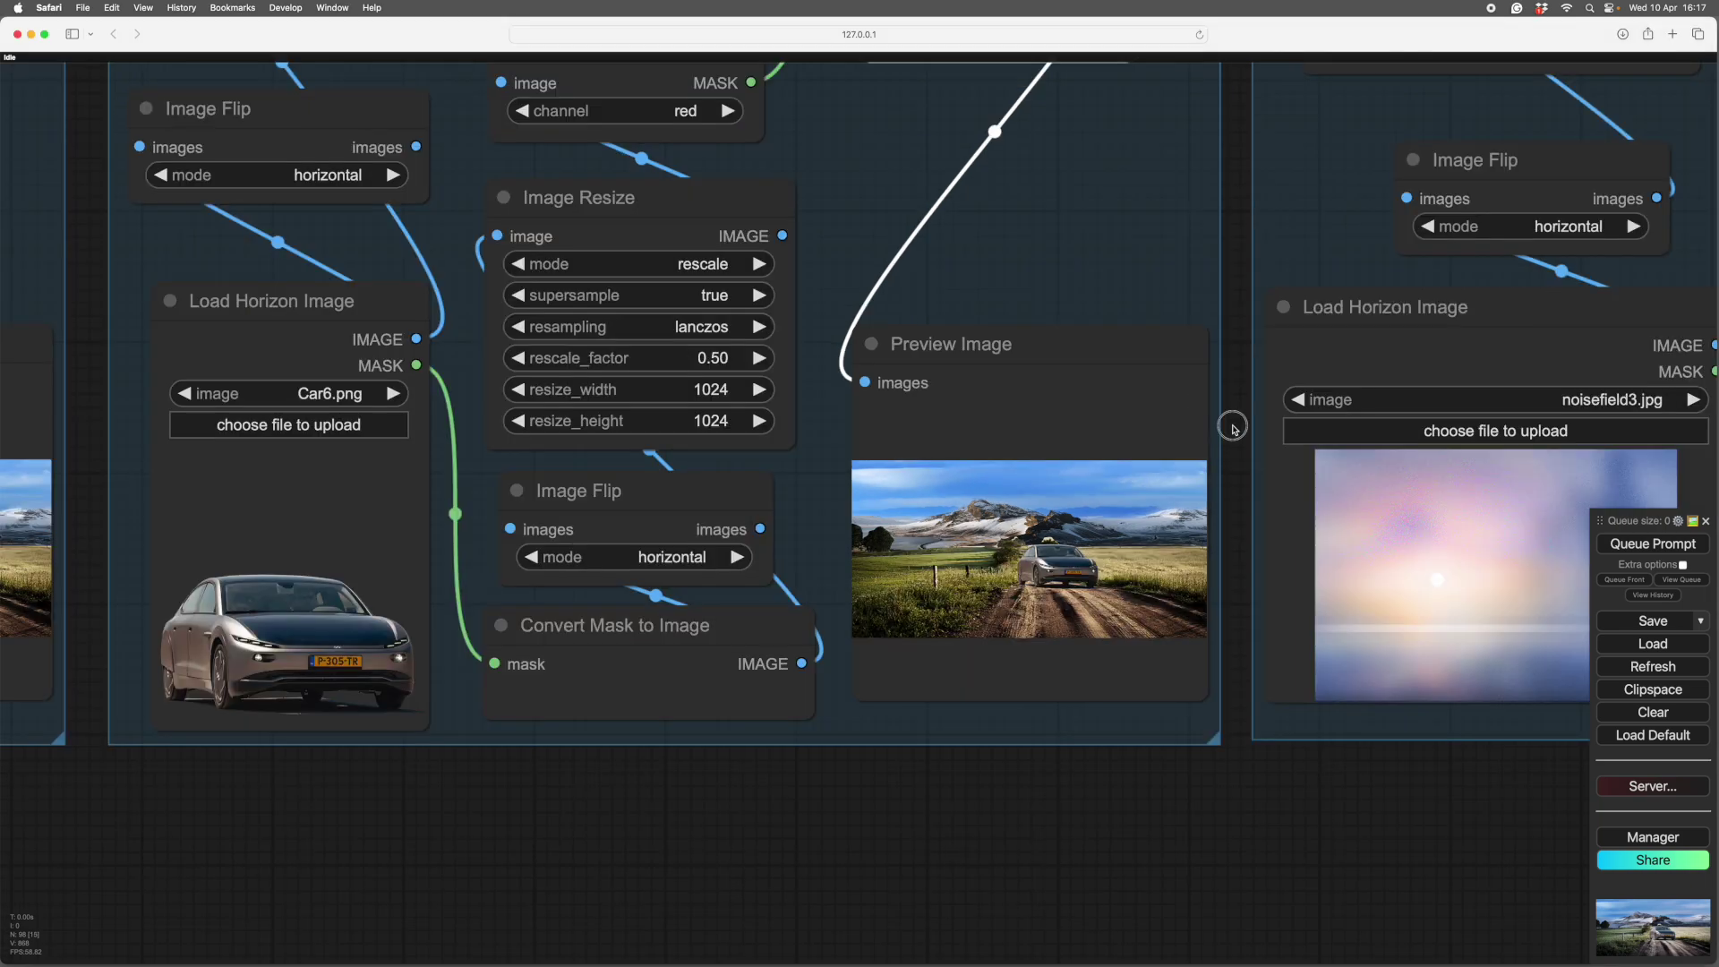
drag(1196, 879, 1188, 862)
scroll(1189, 862, down, 5)
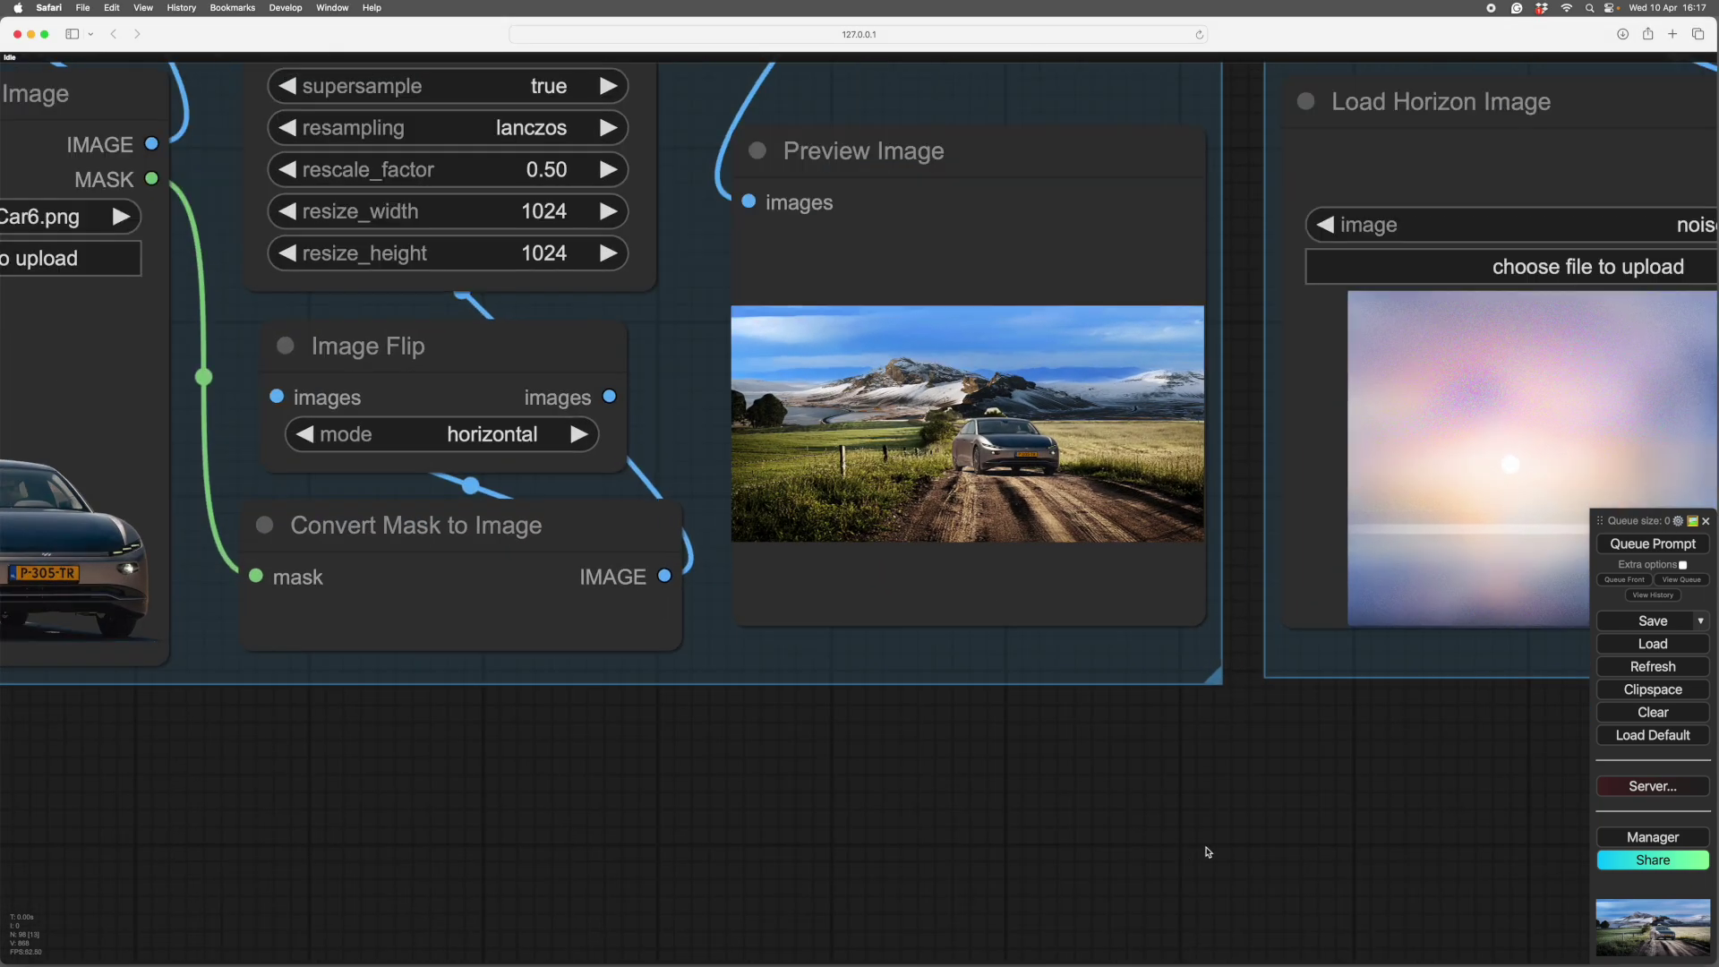
Trace the image chain from Layer1 through Layer2 and Layer3 into the Overlay group, comparing each layer's preview
scroll(1415, 873, left, 10)
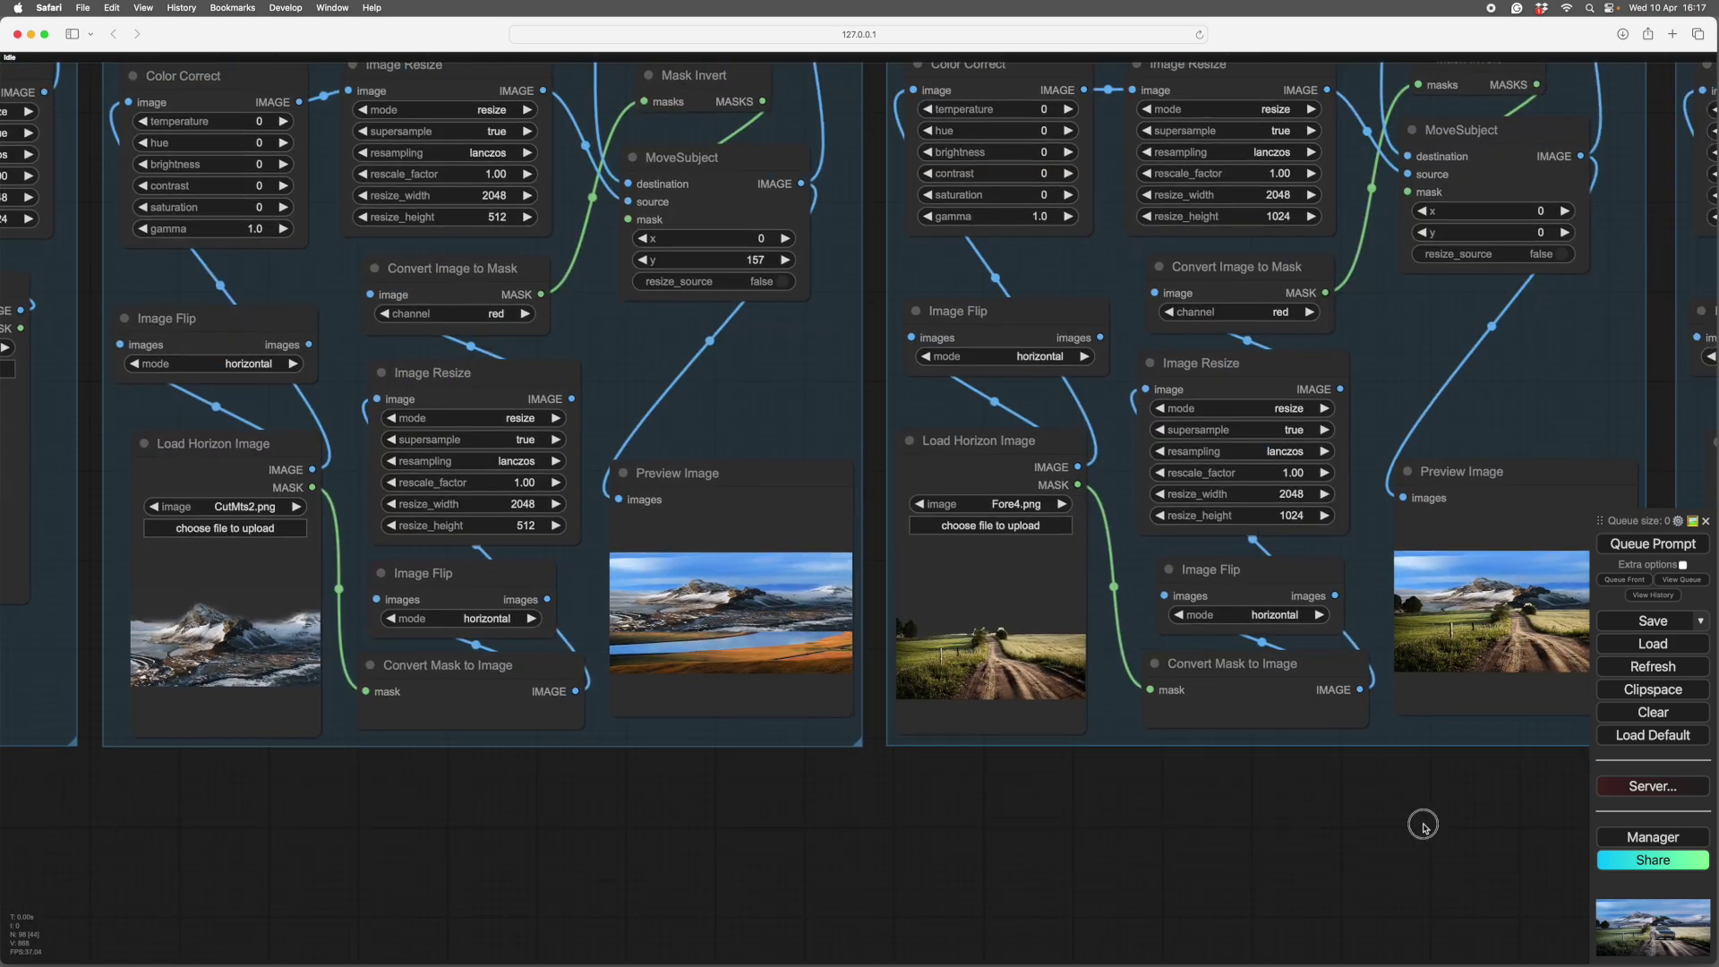
drag(1424, 824, 983, 808)
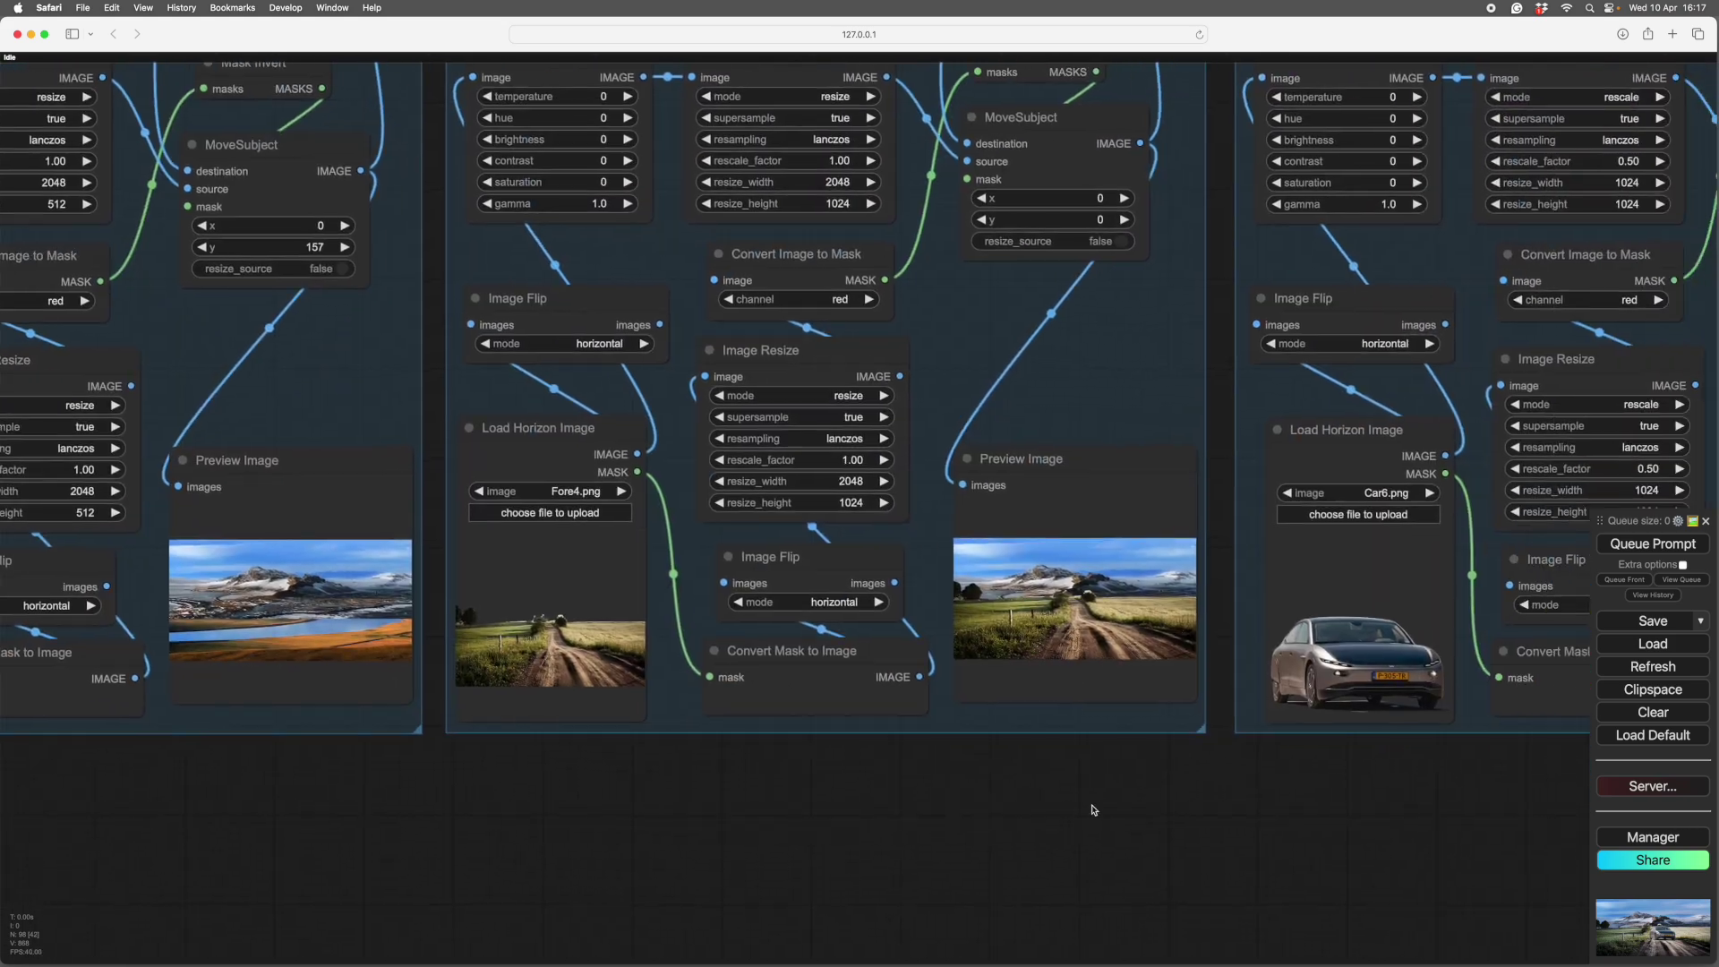
drag(1252, 811, 1029, 863)
scroll(1089, 797, down, 4)
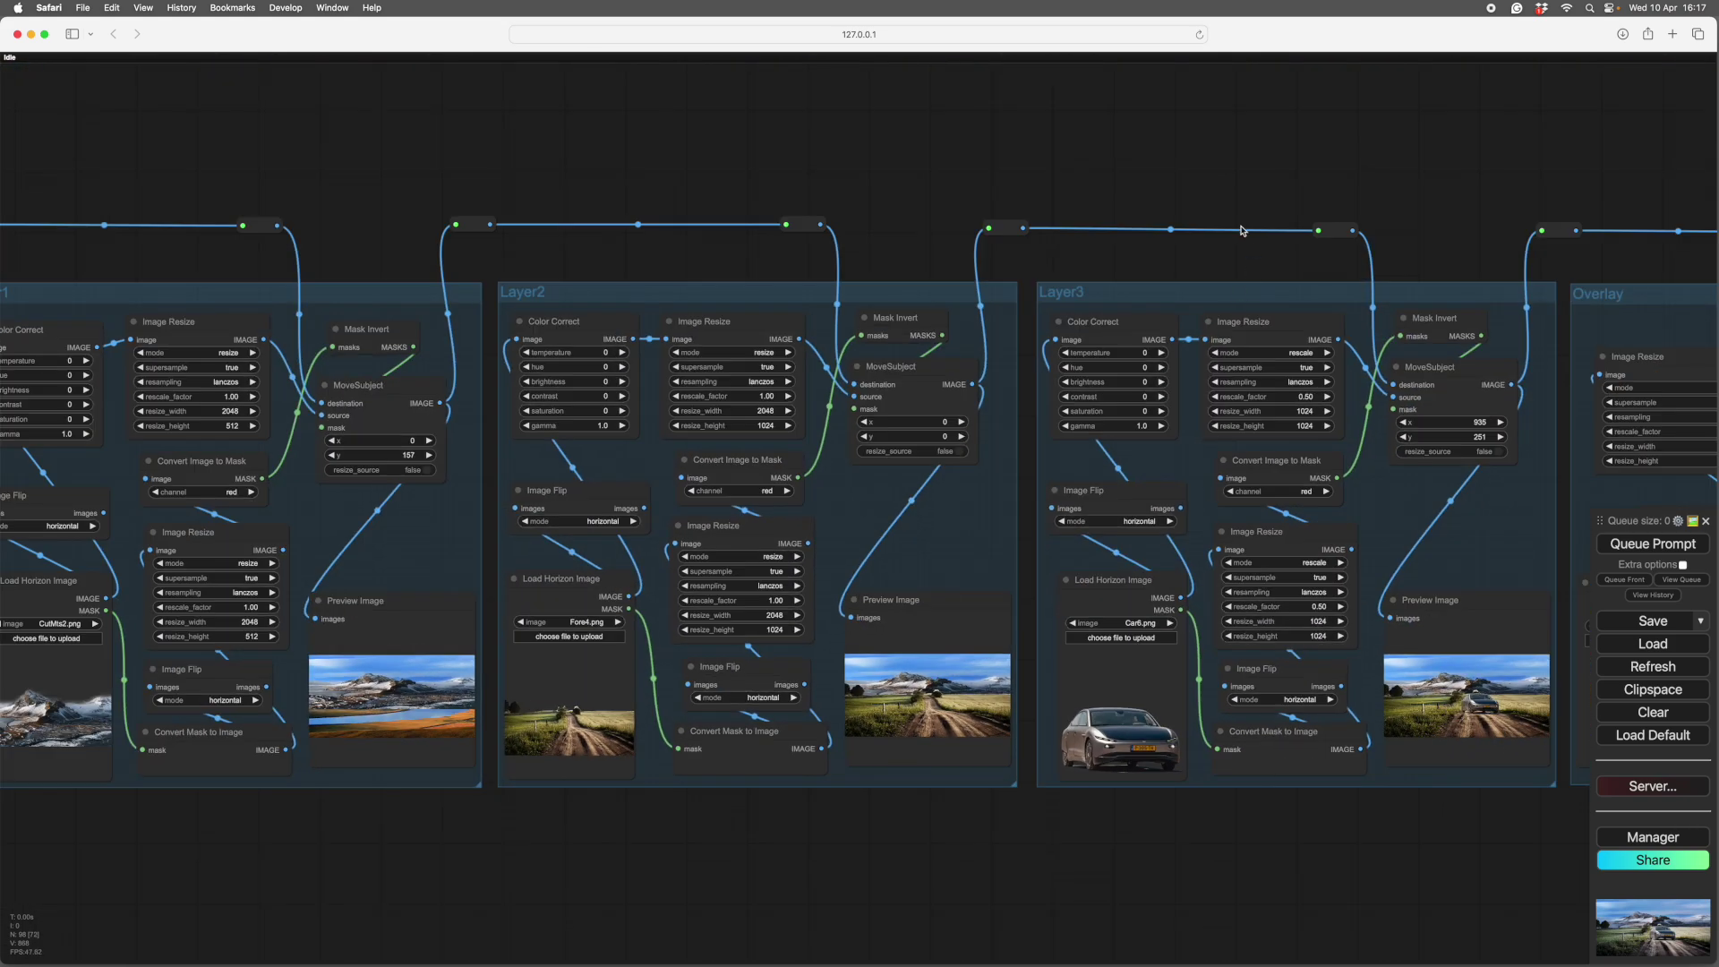
drag(1175, 156, 1165, 150)
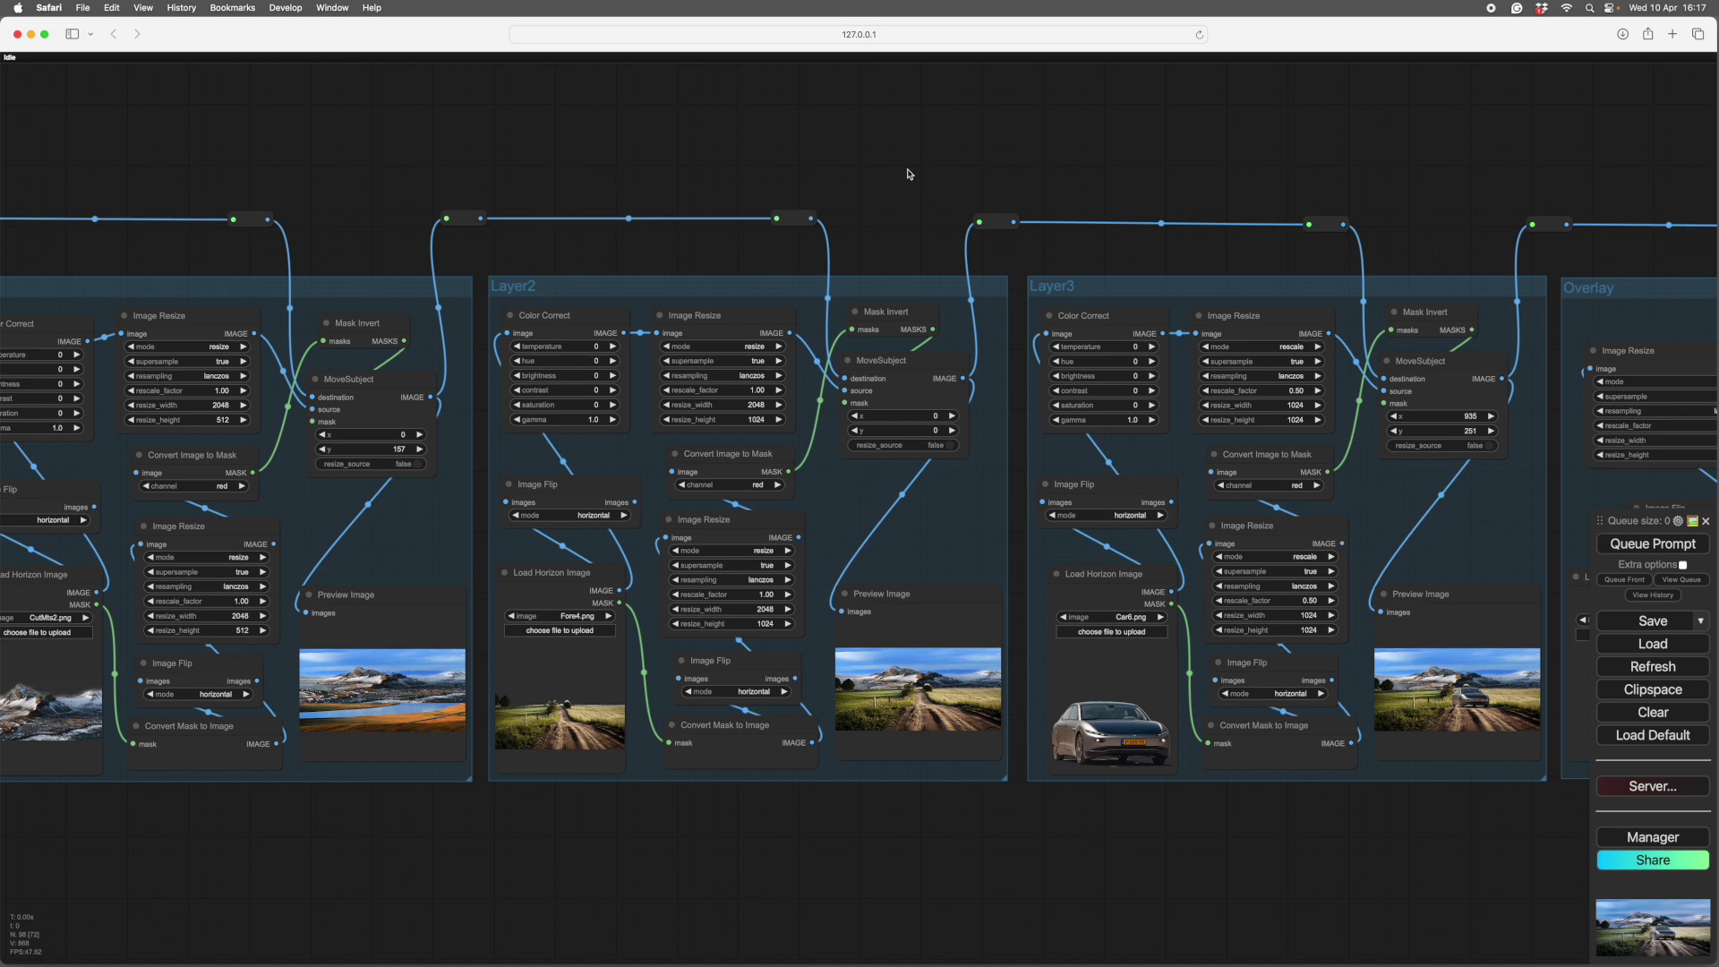
mouse_move(1321, 167)
mouse_down()
mouse_move(989, 134)
mouse_move(1516, 149)
mouse_up()
mouse_move(1254, 146)
mouse_down()
mouse_move(1553, 177)
mouse_move(976, 119)
mouse_up()
drag(1191, 143, 884, 138)
drag(1303, 861, 1059, 827)
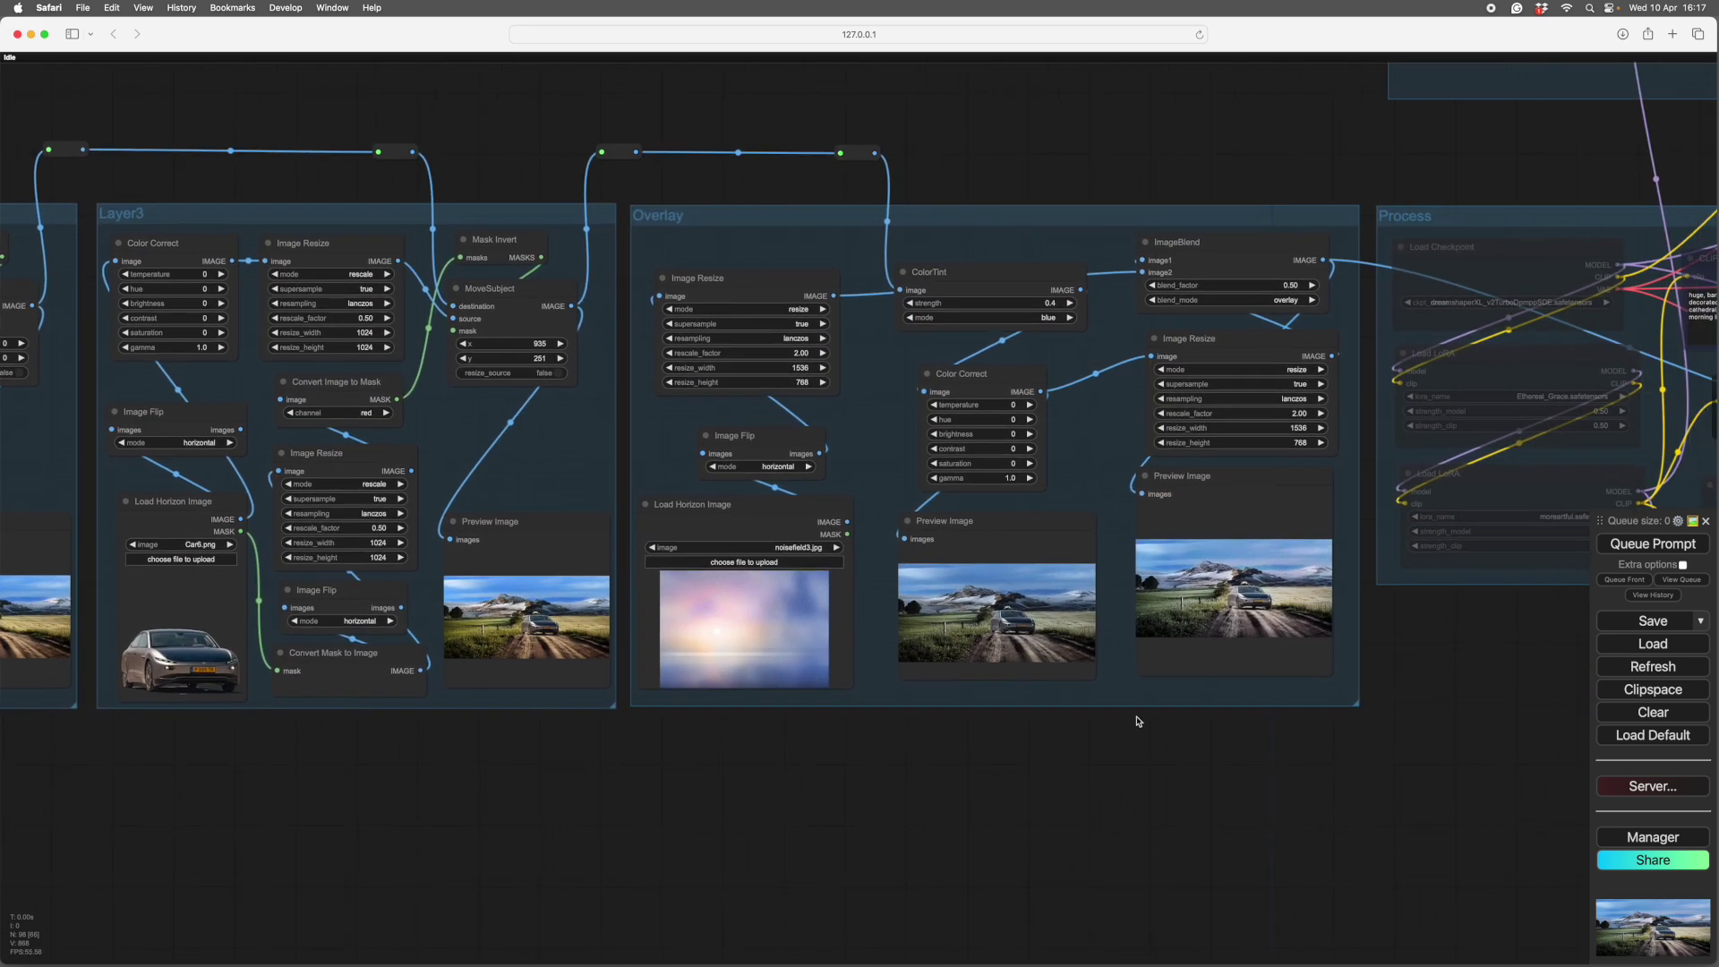
drag(1201, 860, 997, 852)
drag(1202, 766, 1057, 842)
Enable the inactive nodes in the IPAdapter group
drag(1108, 272, 899, 453)
drag(657, 310, 631, 172)
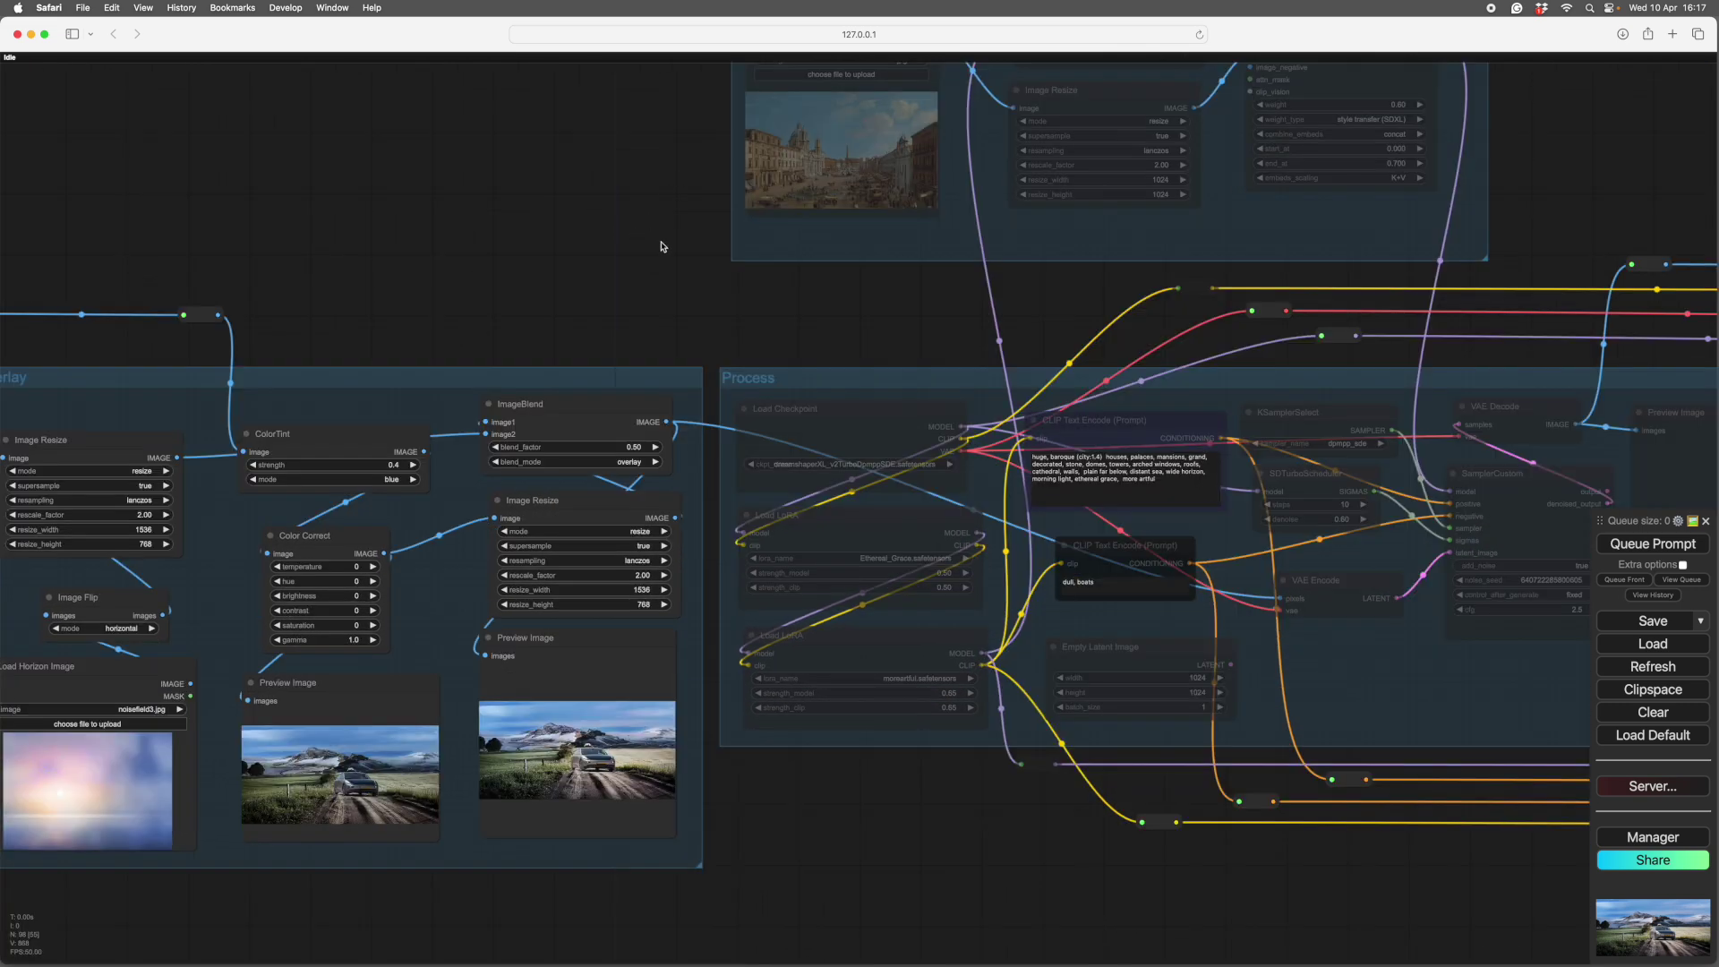
drag(656, 261, 698, 344)
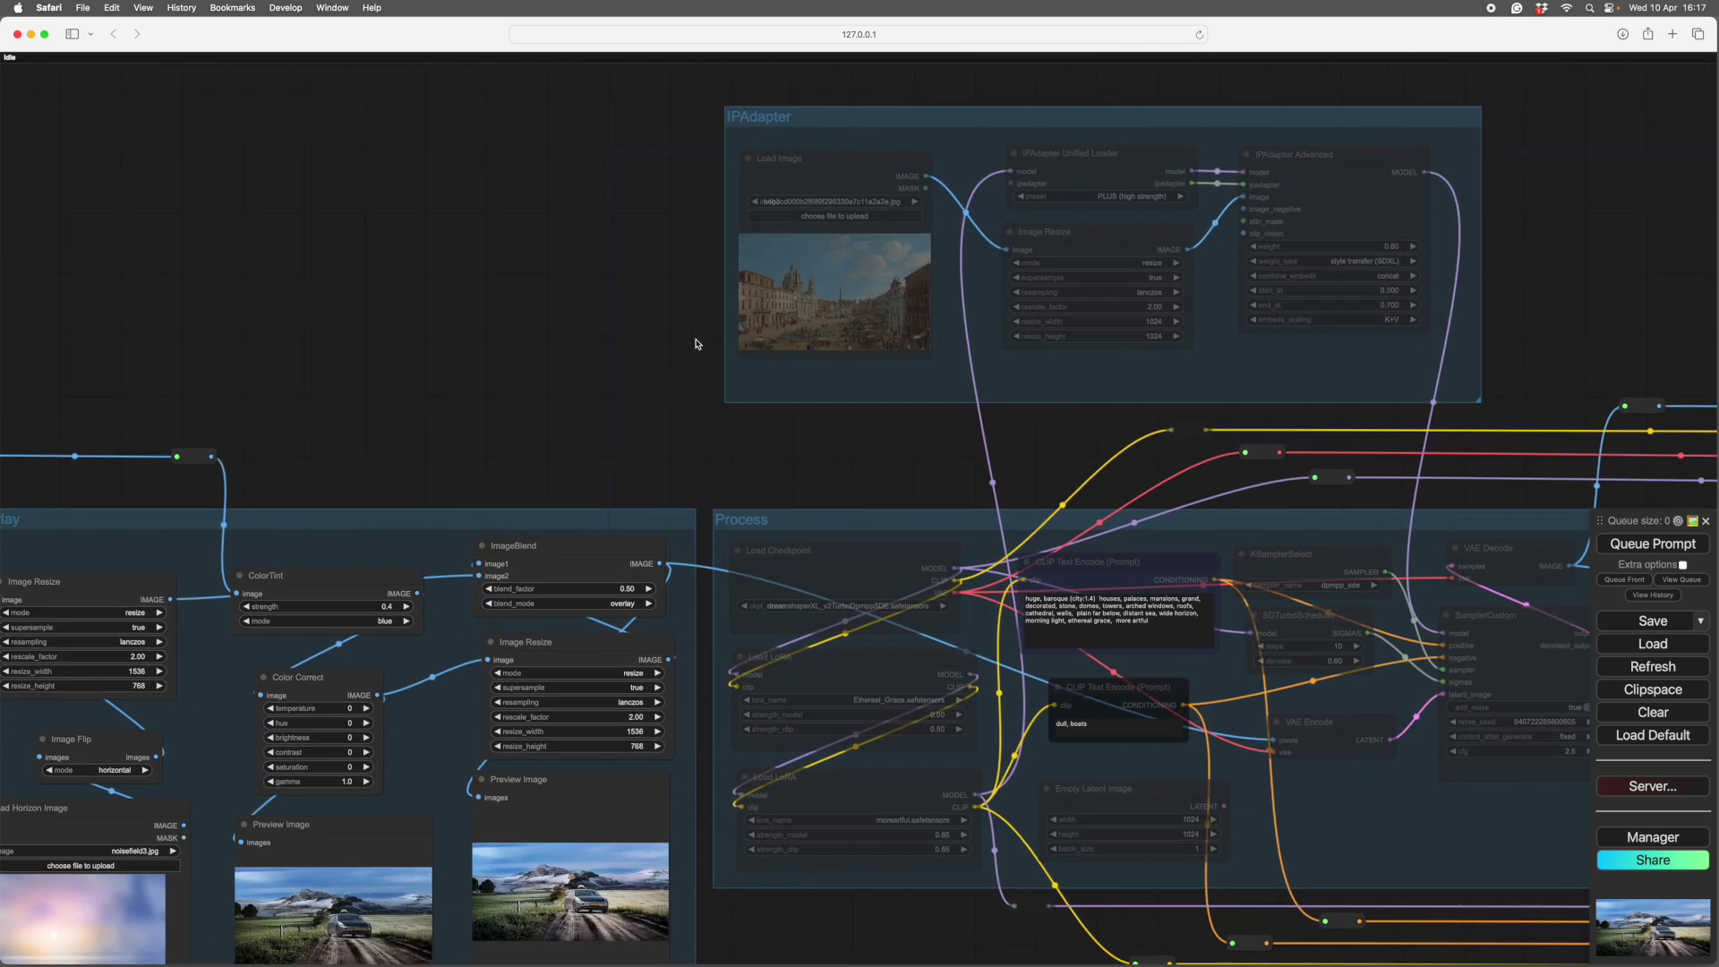
right_click(1017, 380)
click(1213, 377)
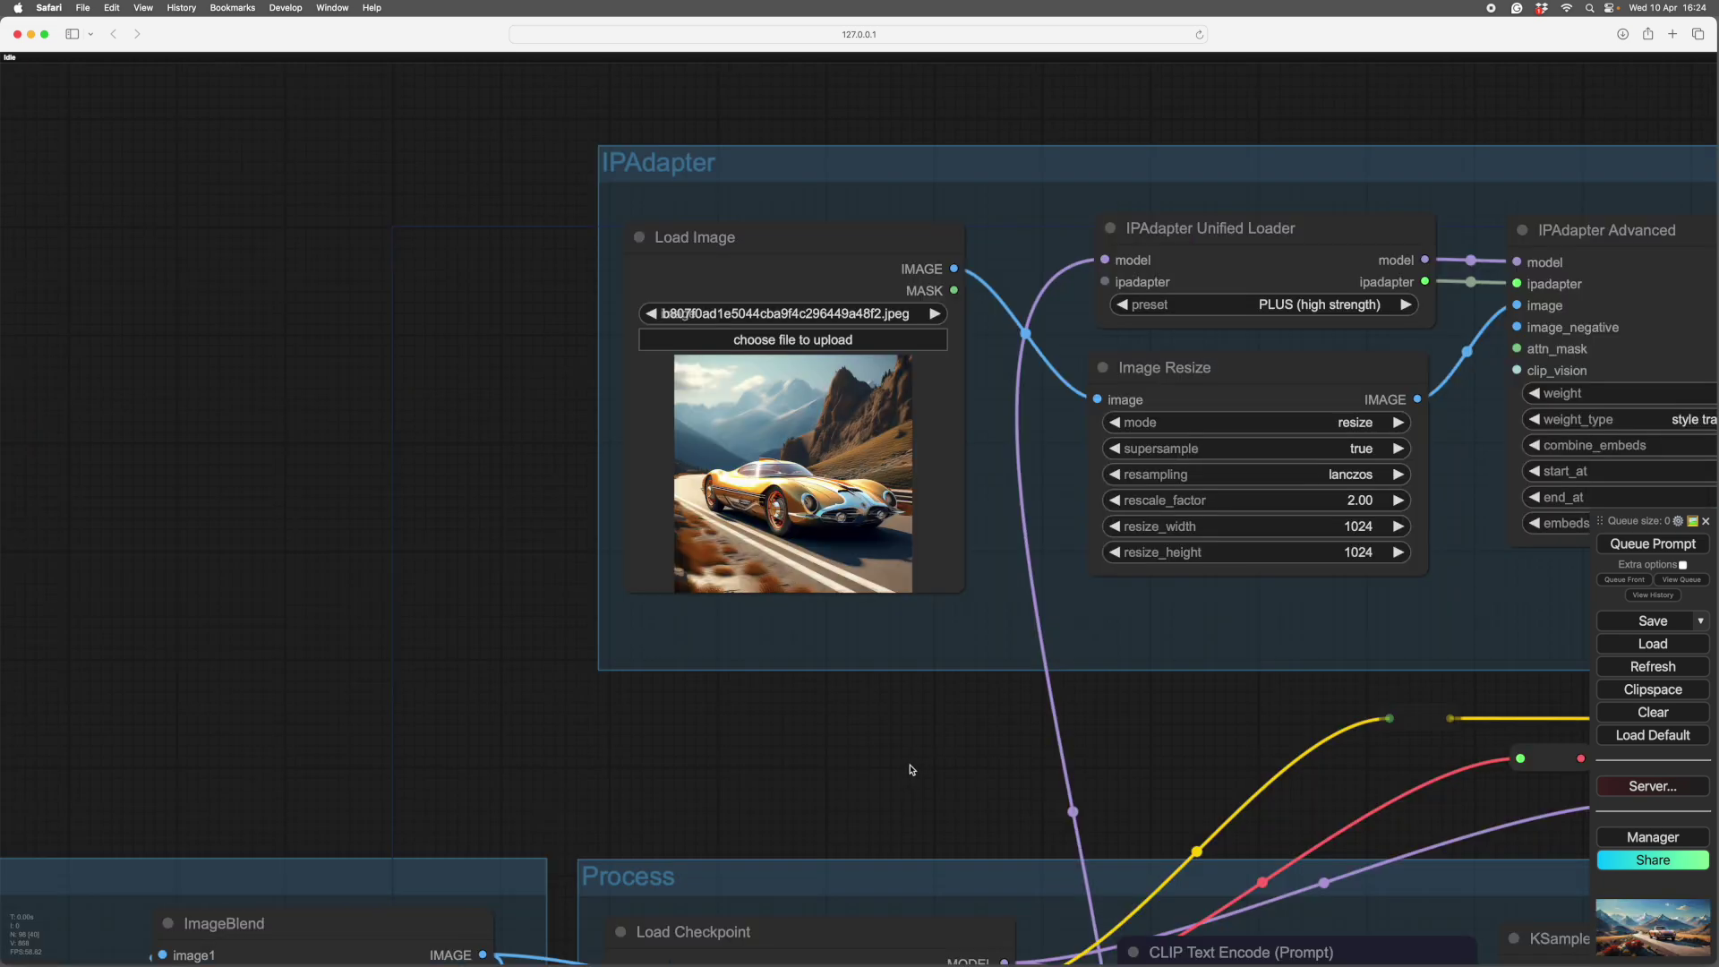
Select the Overlay group's Image Resize node for the horizon image and trace its connection to ImageBlend
scroll(910, 767, up, 5)
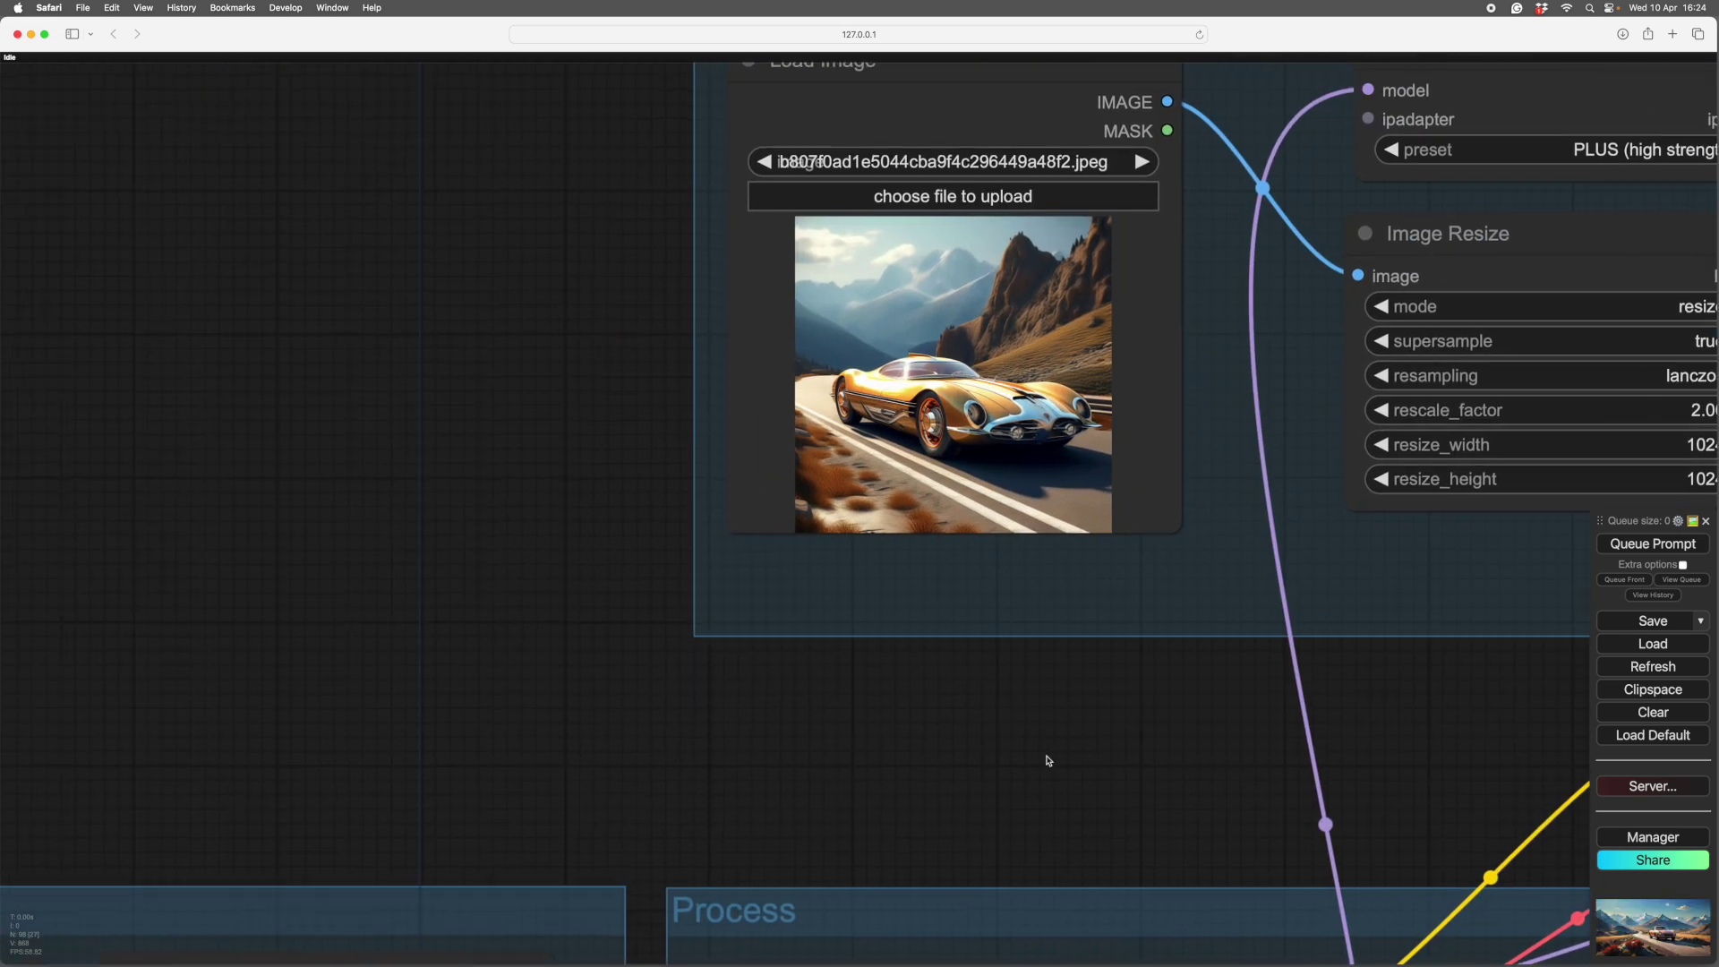
scroll(1049, 760, down, 3)
drag(978, 780, 1198, 680)
drag(844, 592, 1070, 112)
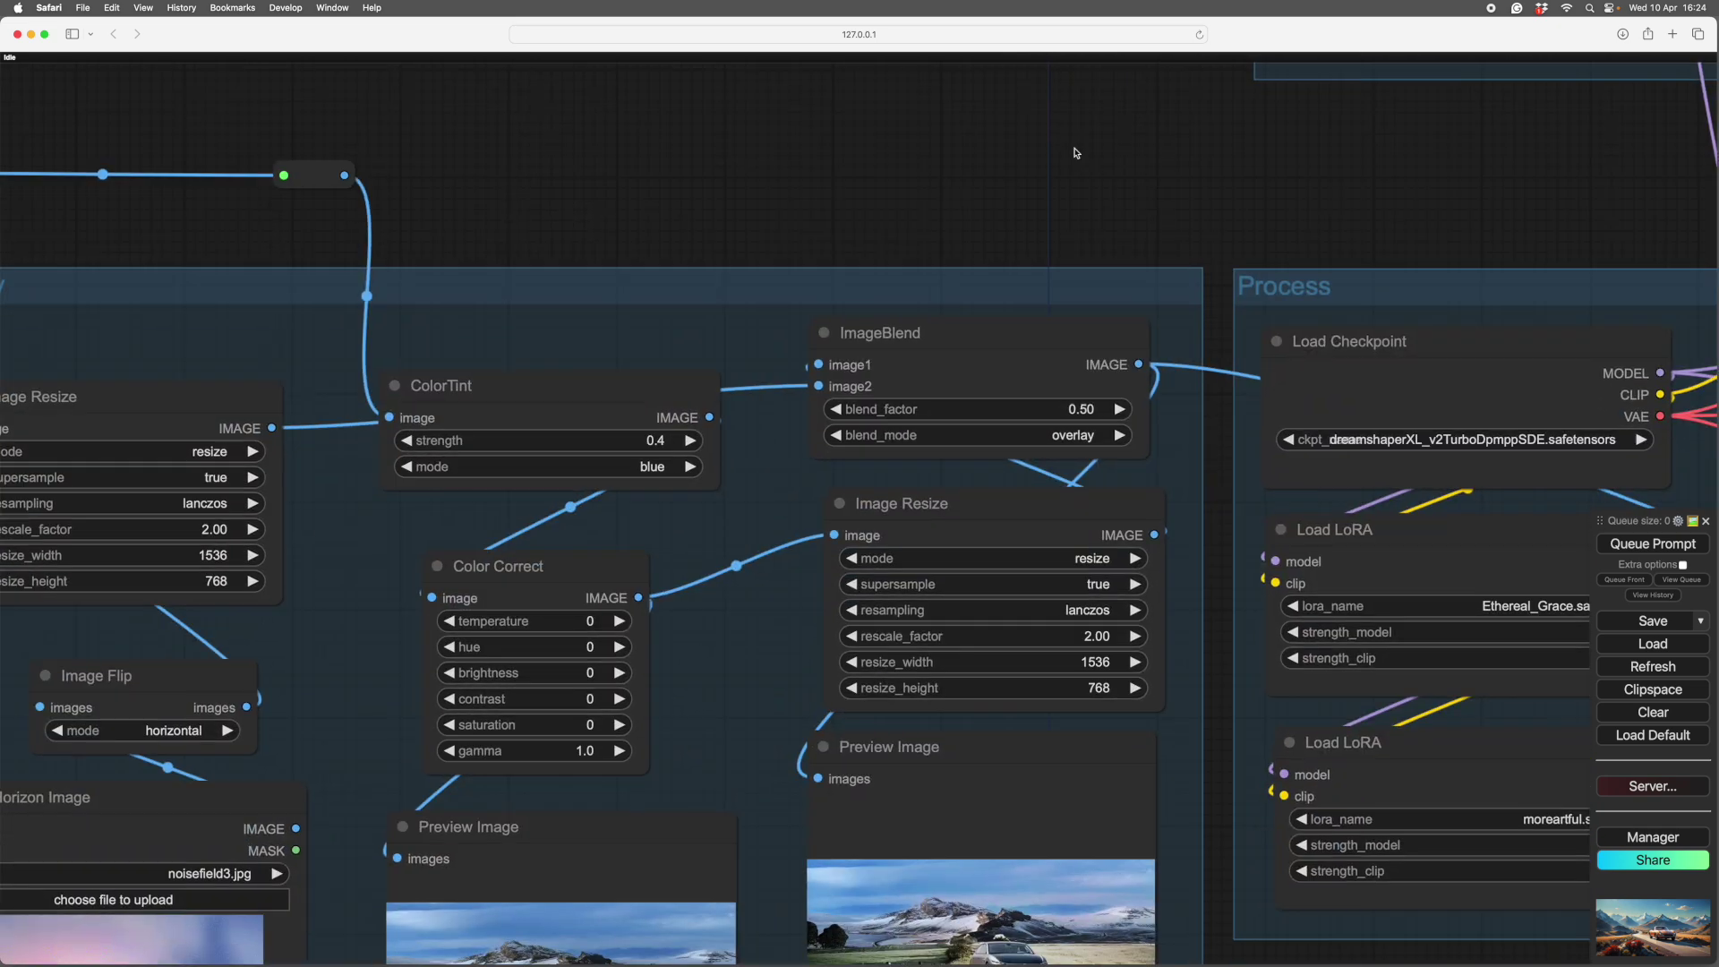
scroll(1076, 153, down, 5)
scroll(1036, 134, left, 4)
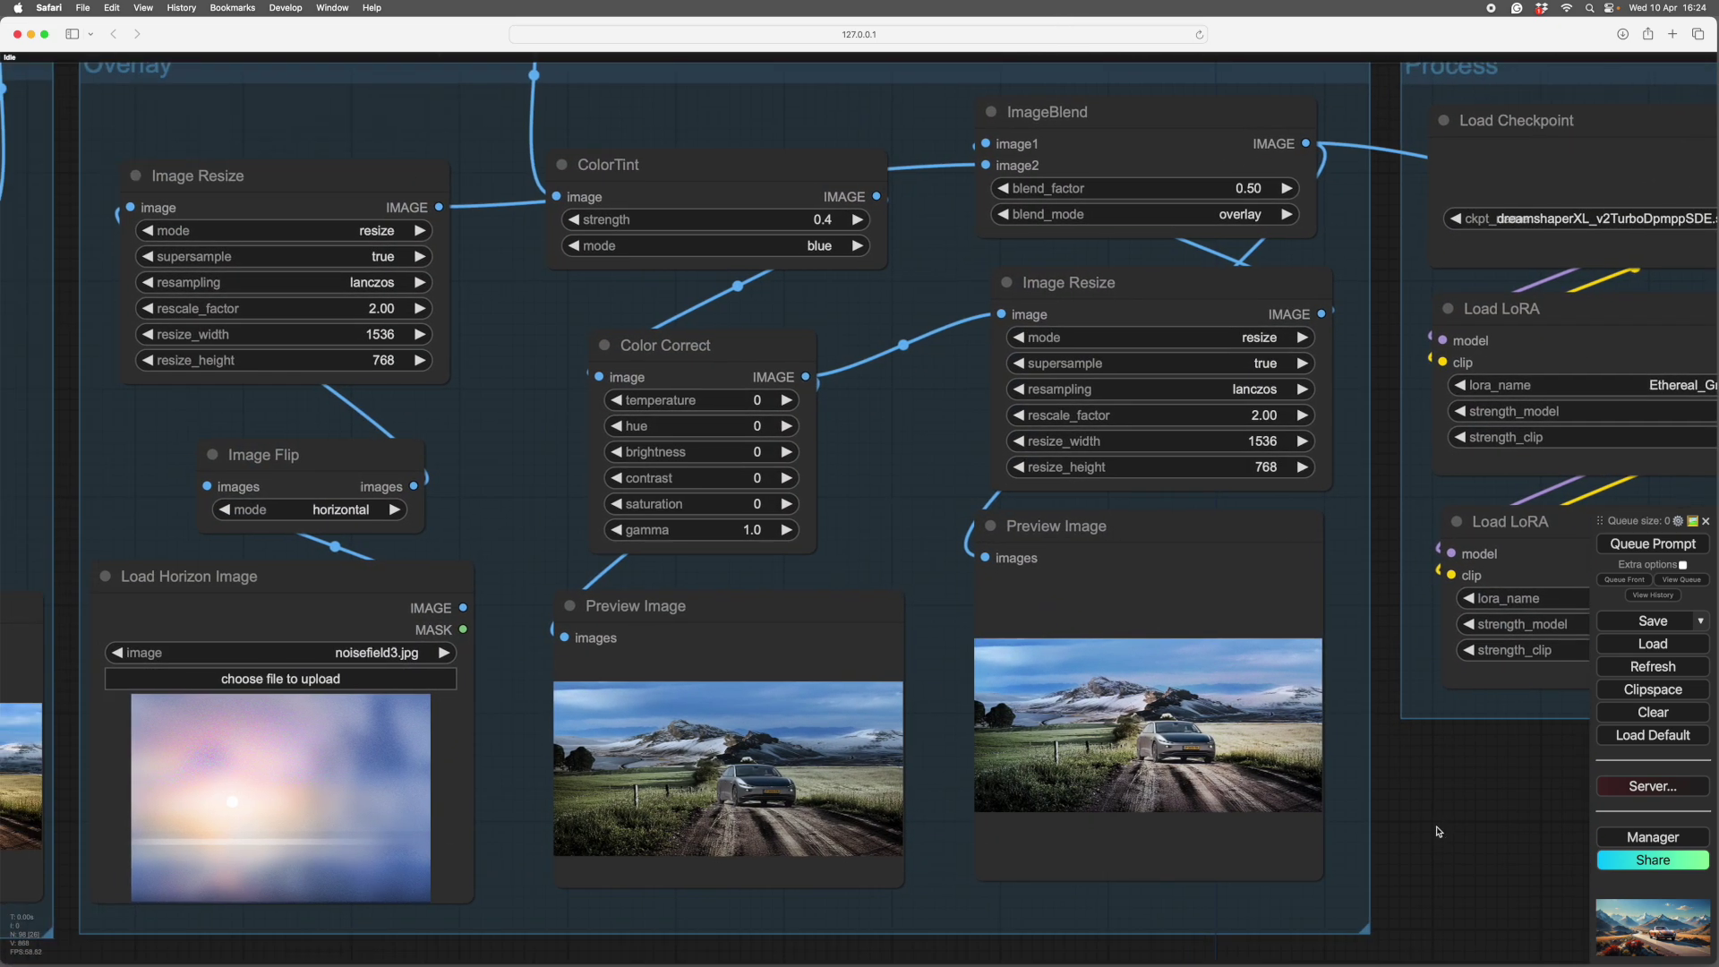
scroll(1438, 831, down, 2)
scroll(1458, 844, left, 1)
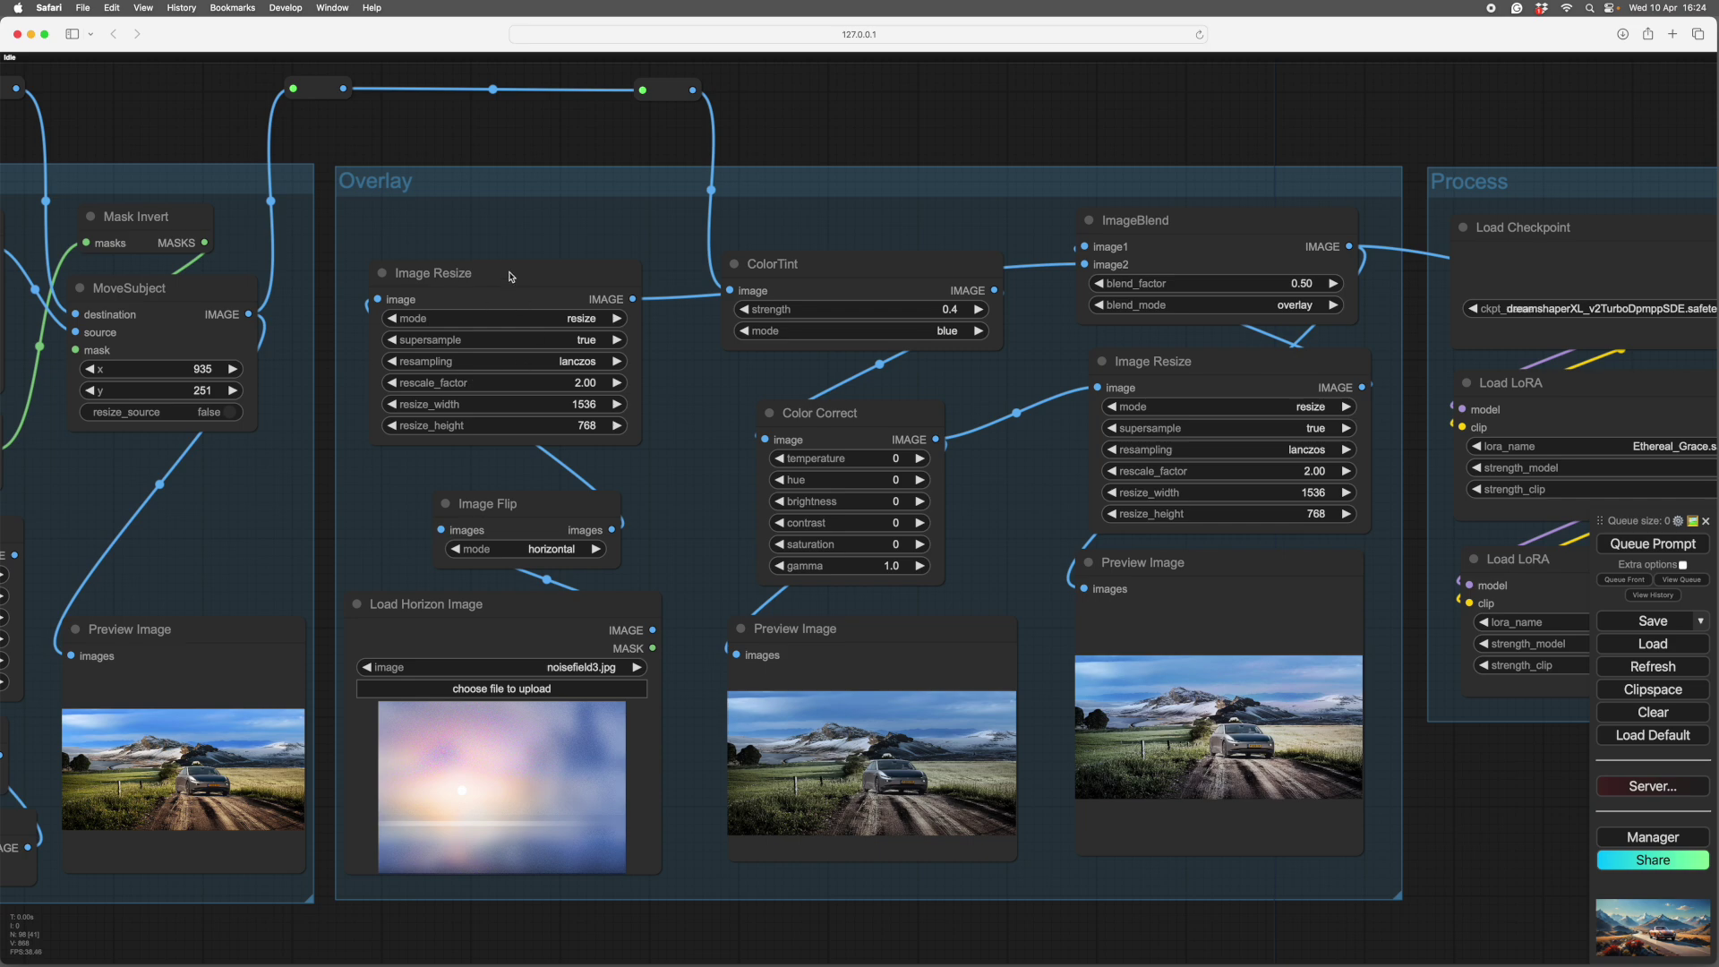
drag(507, 279, 509, 275)
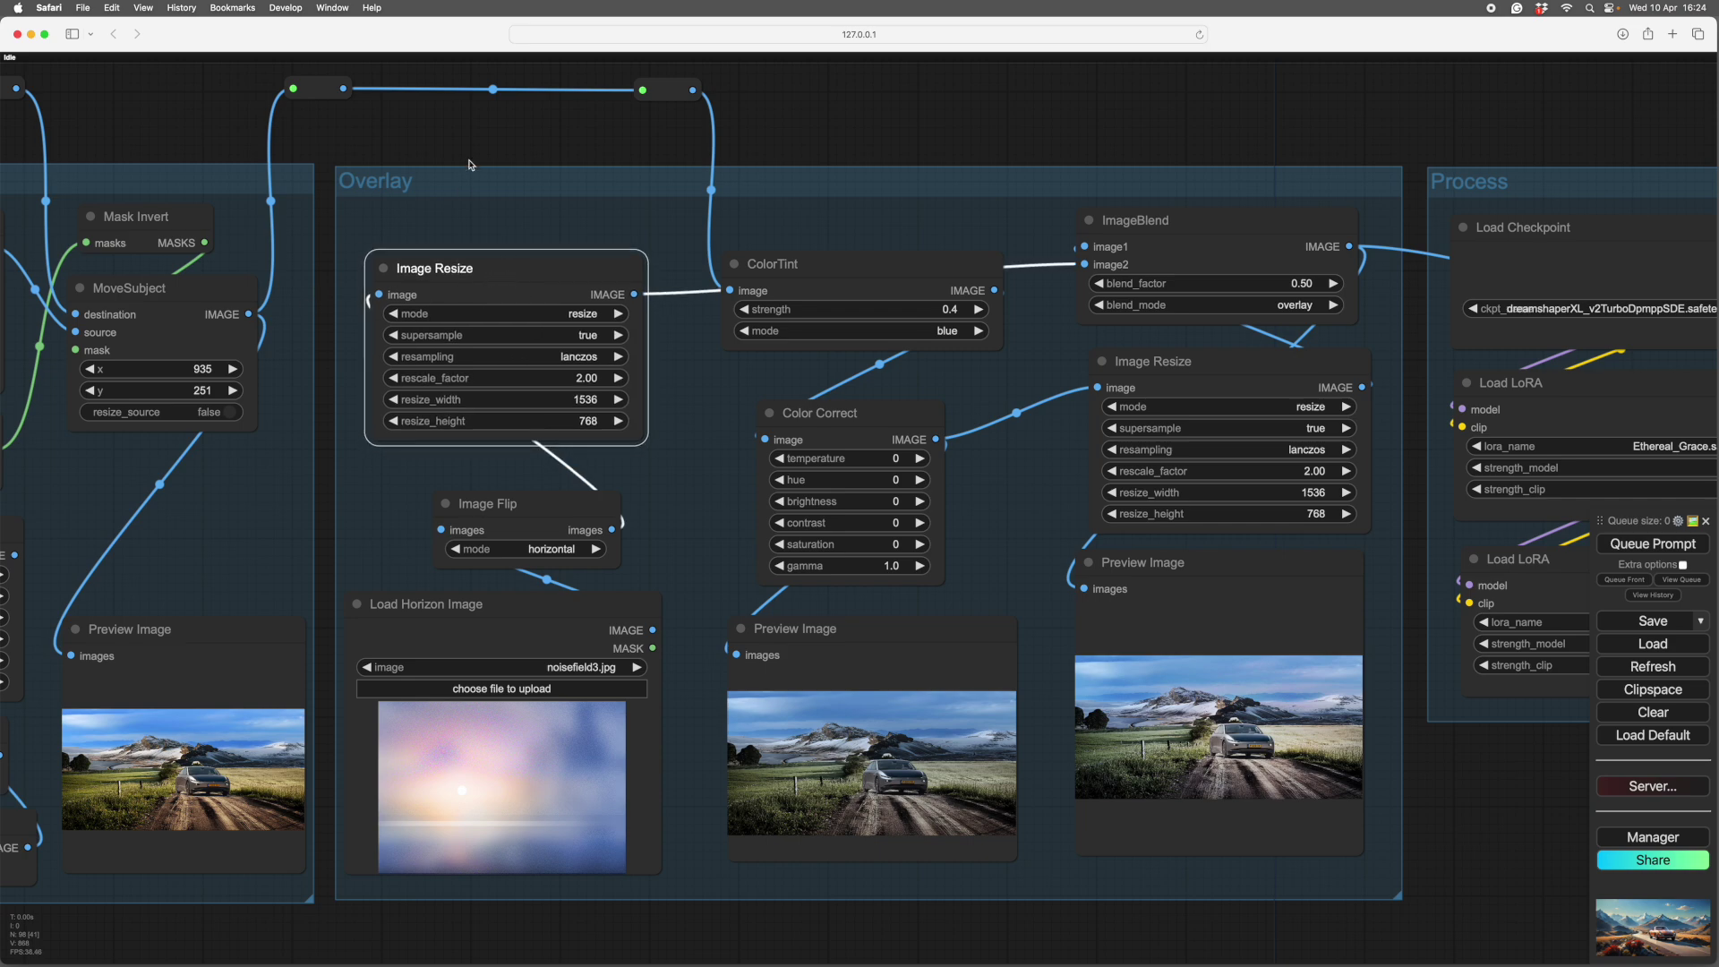
drag(562, 158, 634, 154)
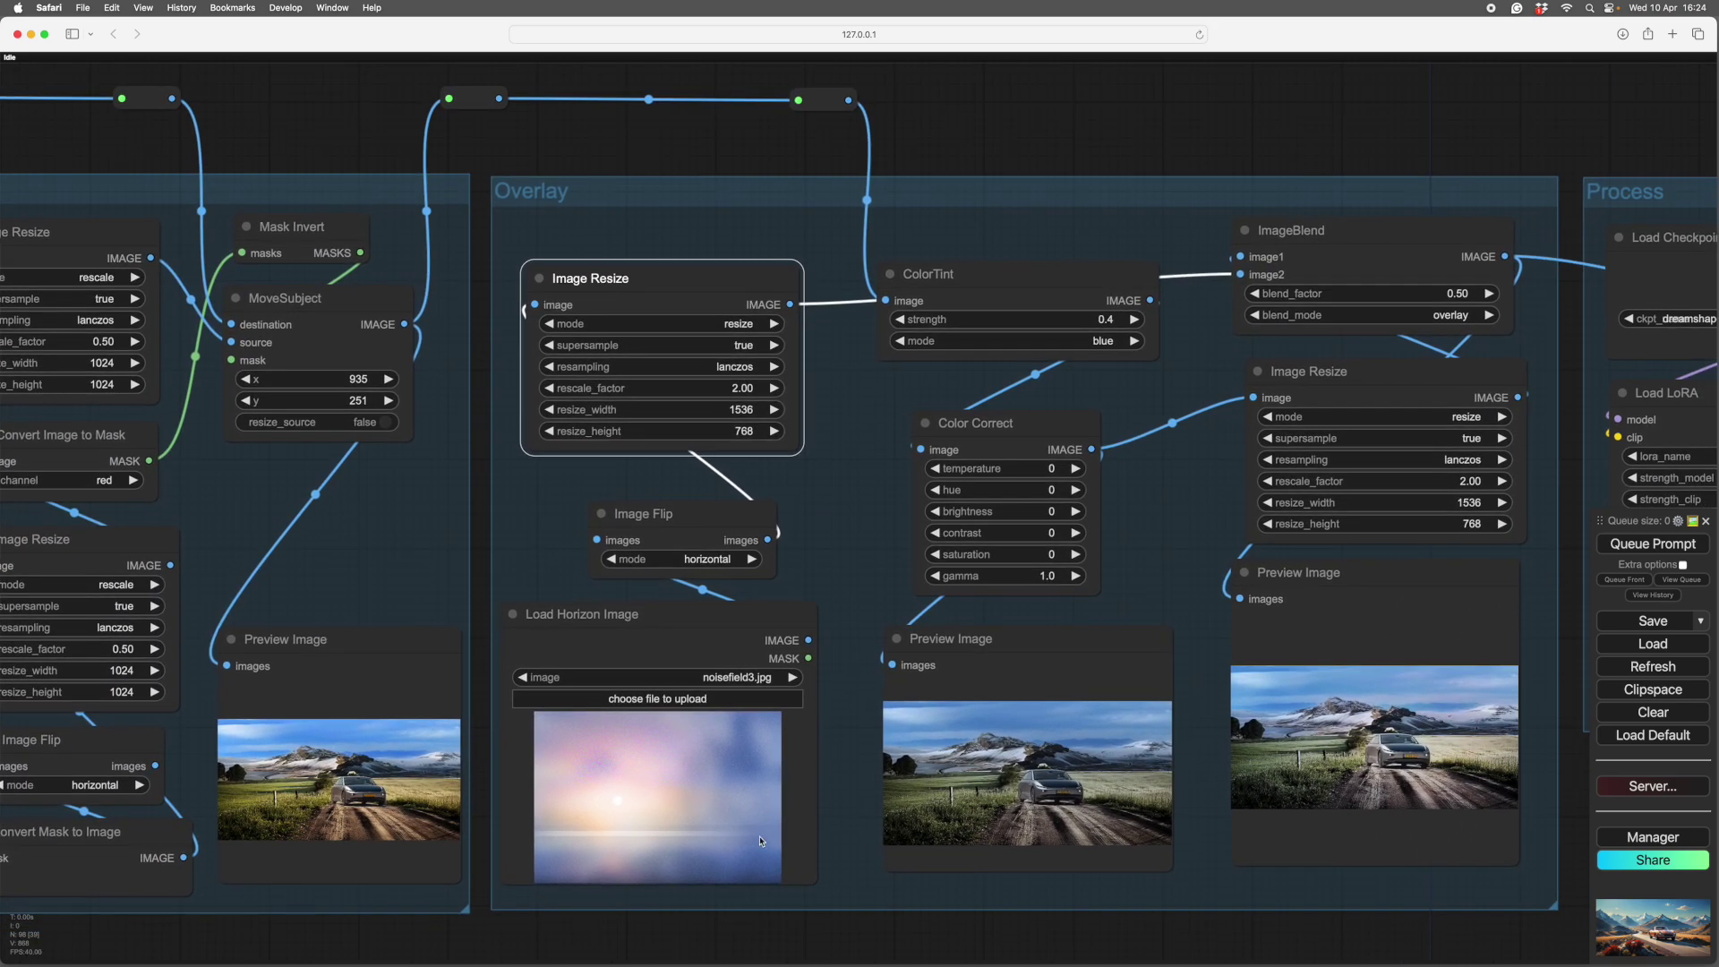
Inspect the noisefield3.jpg image in the Overlay group's Load Horizon Image node up close
scroll(841, 815, up, 10)
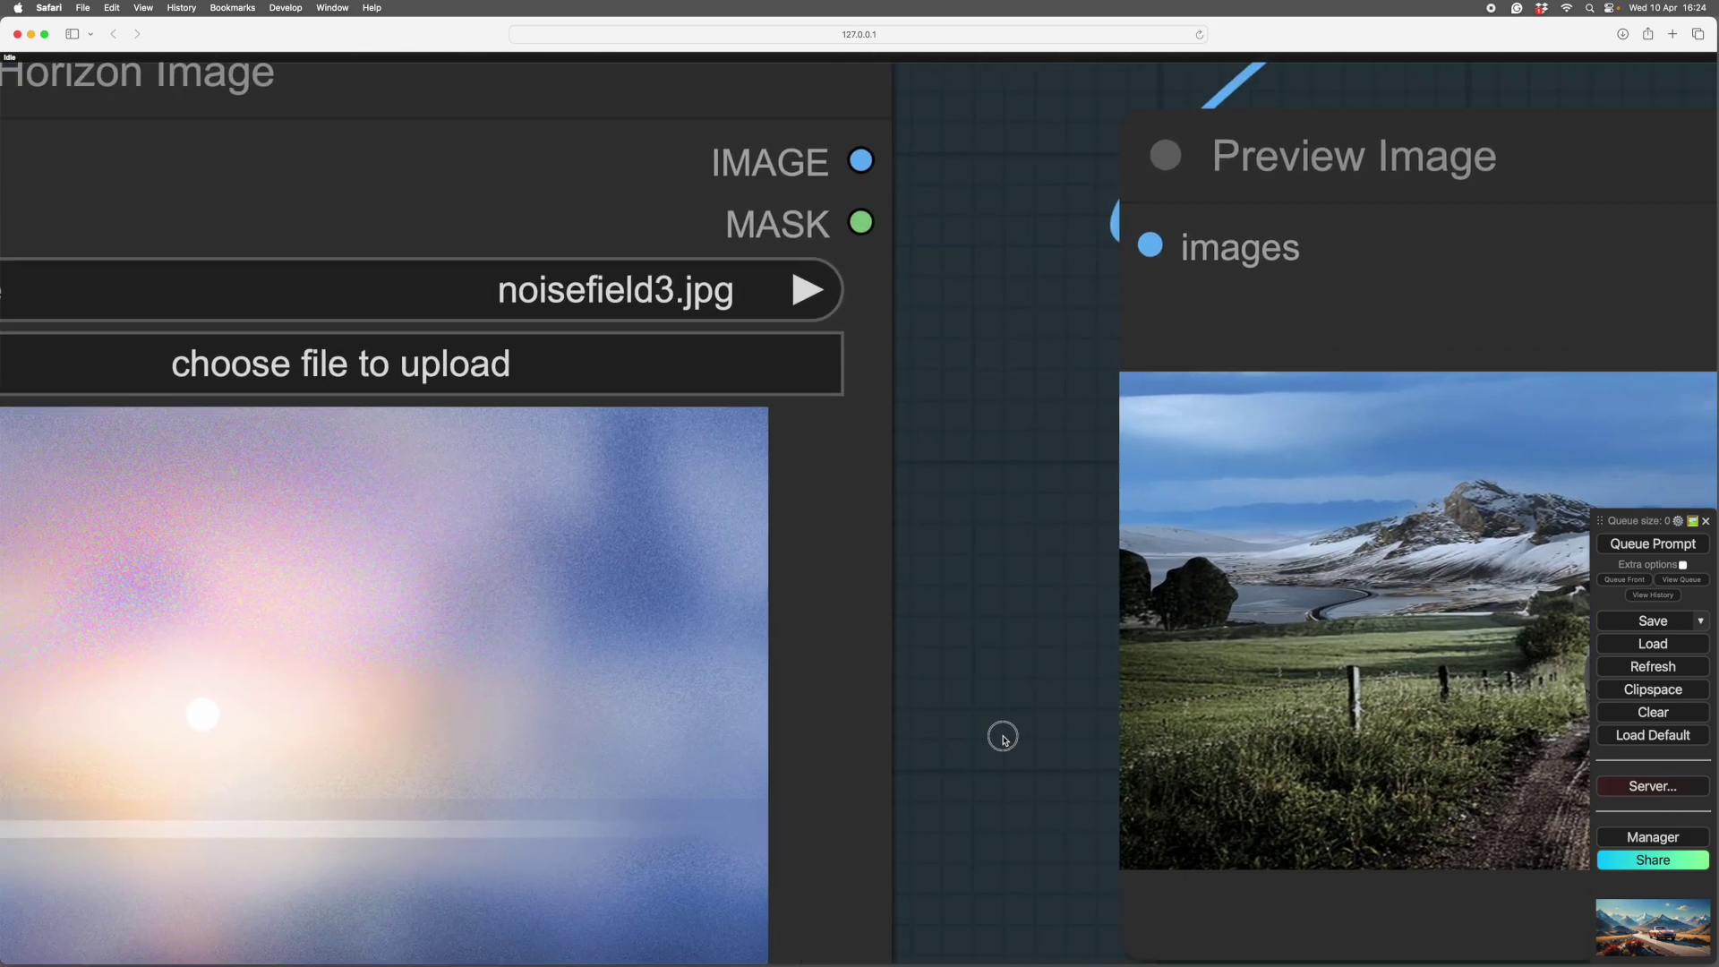
drag(1002, 737, 1043, 673)
scroll(1301, 669, up, 2)
scroll(1437, 610, down, 4)
scroll(1051, 627, down, 3)
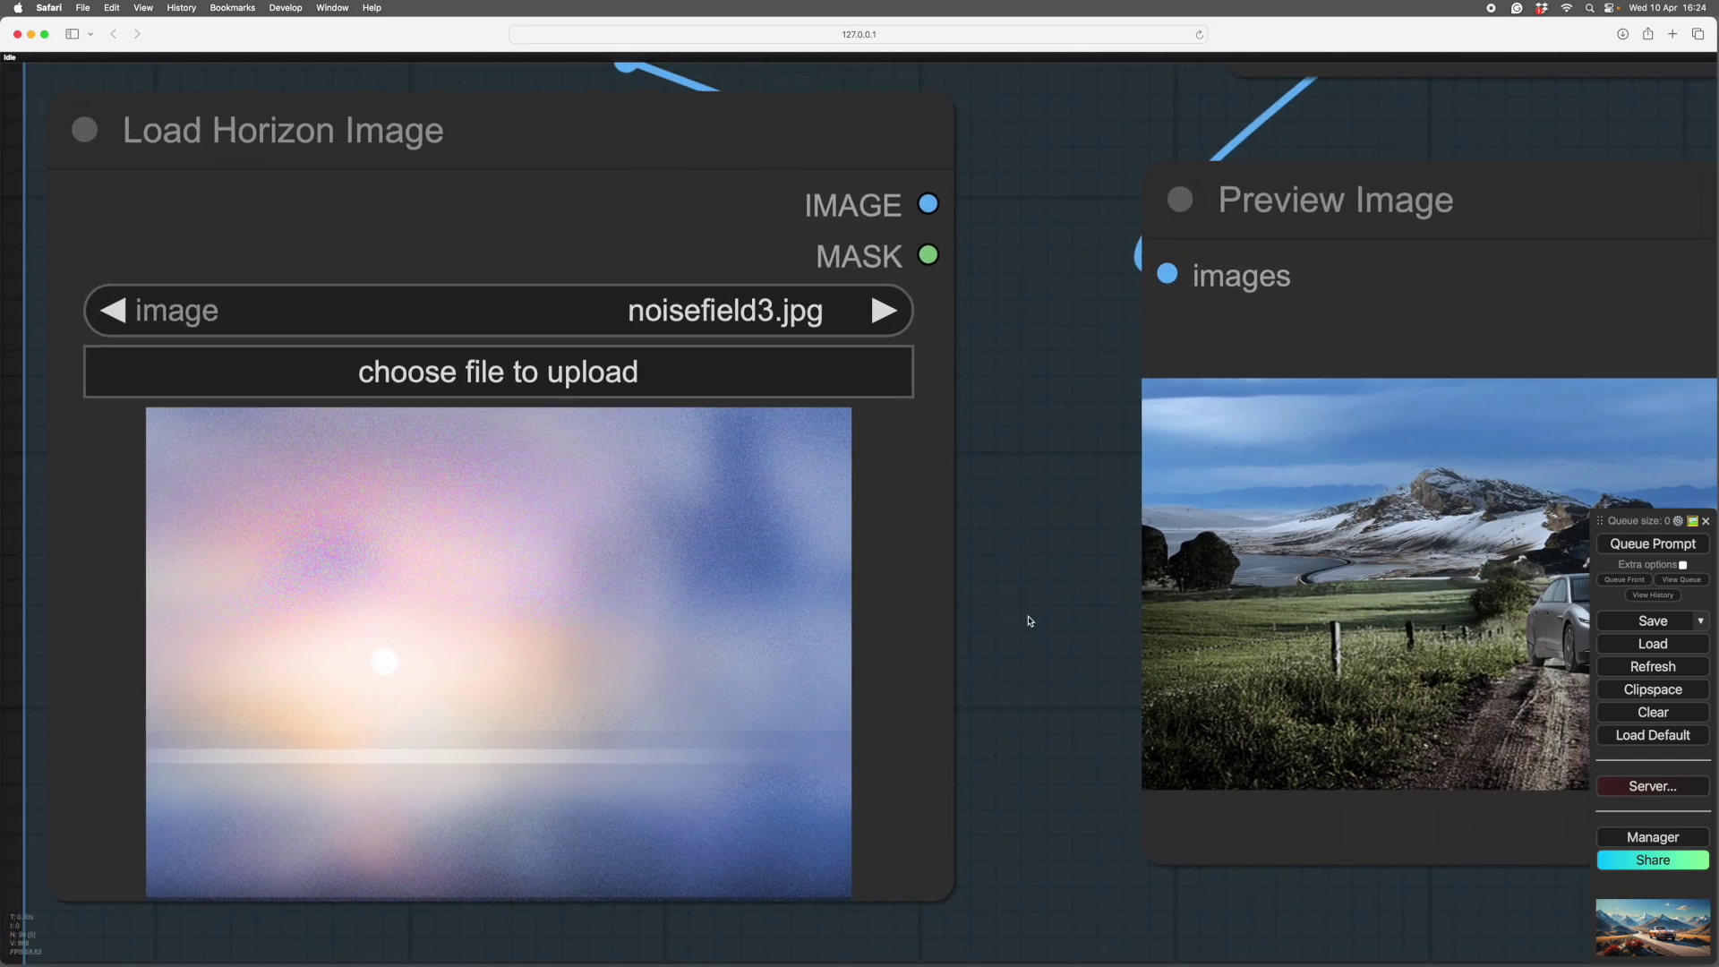
drag(1048, 303, 1059, 559)
scroll(1059, 560, down, 2)
Compare the Overlay group's color-tinted preview with its overlay-blended preview, along with the ImageBlend and Image Resize settings
drag(1030, 393, 632, 312)
scroll(1164, 757, up, 5)
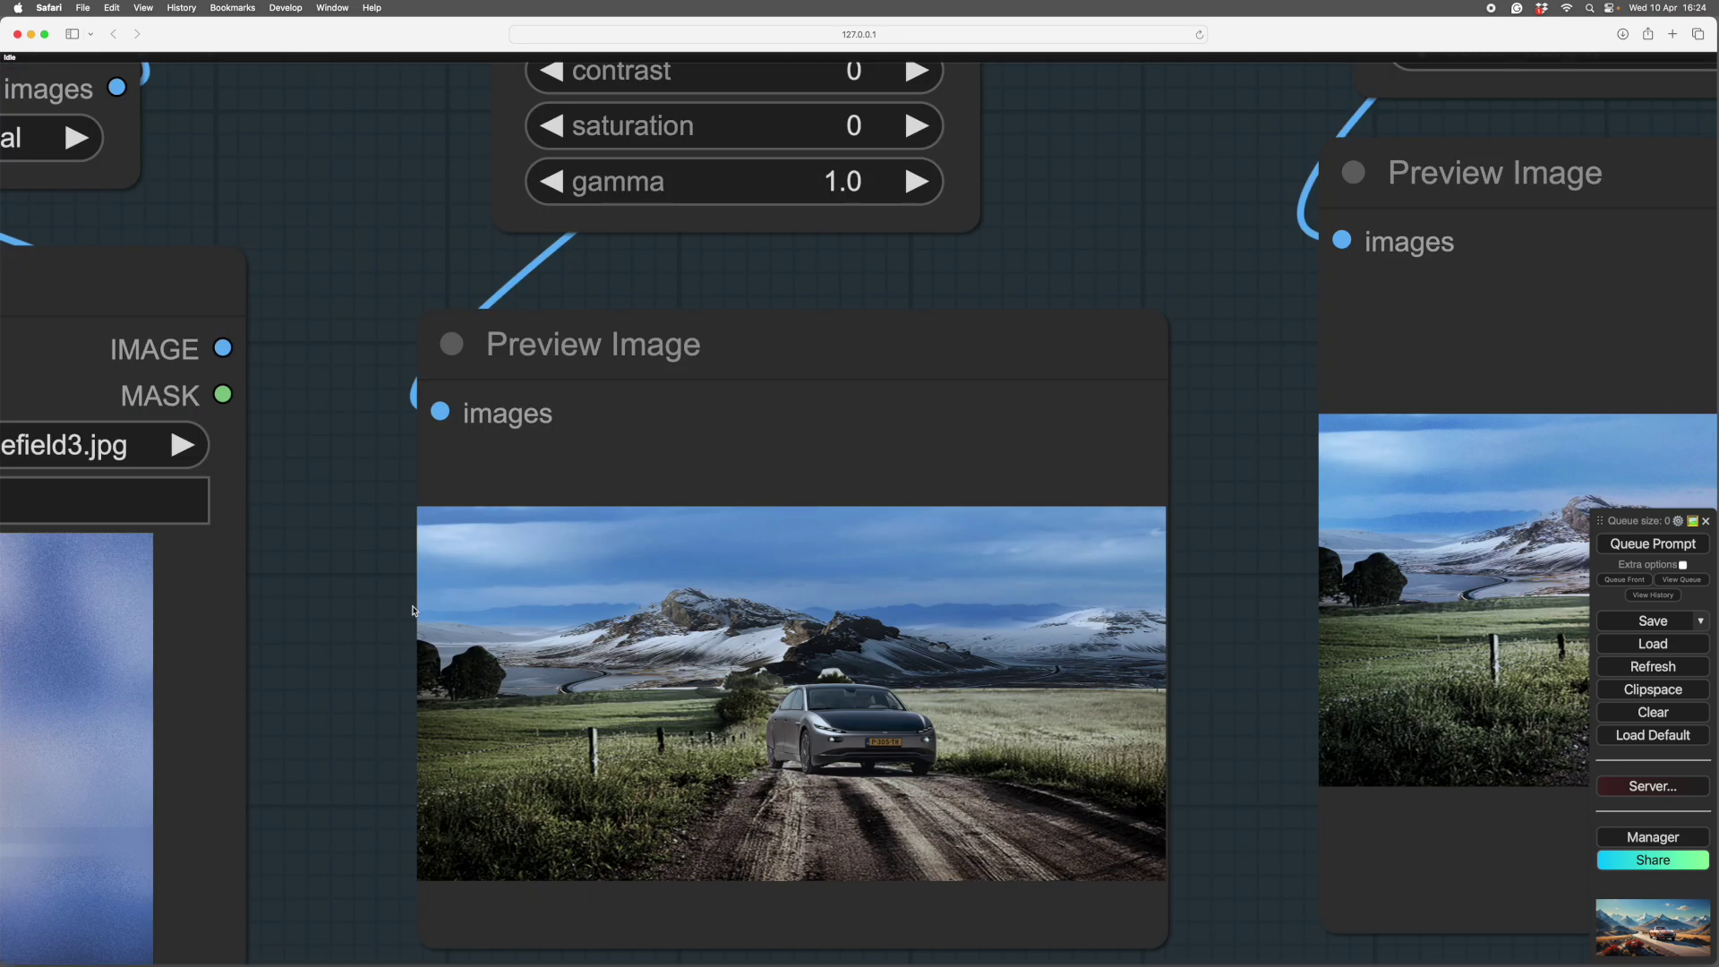
scroll(1235, 695, down, 4)
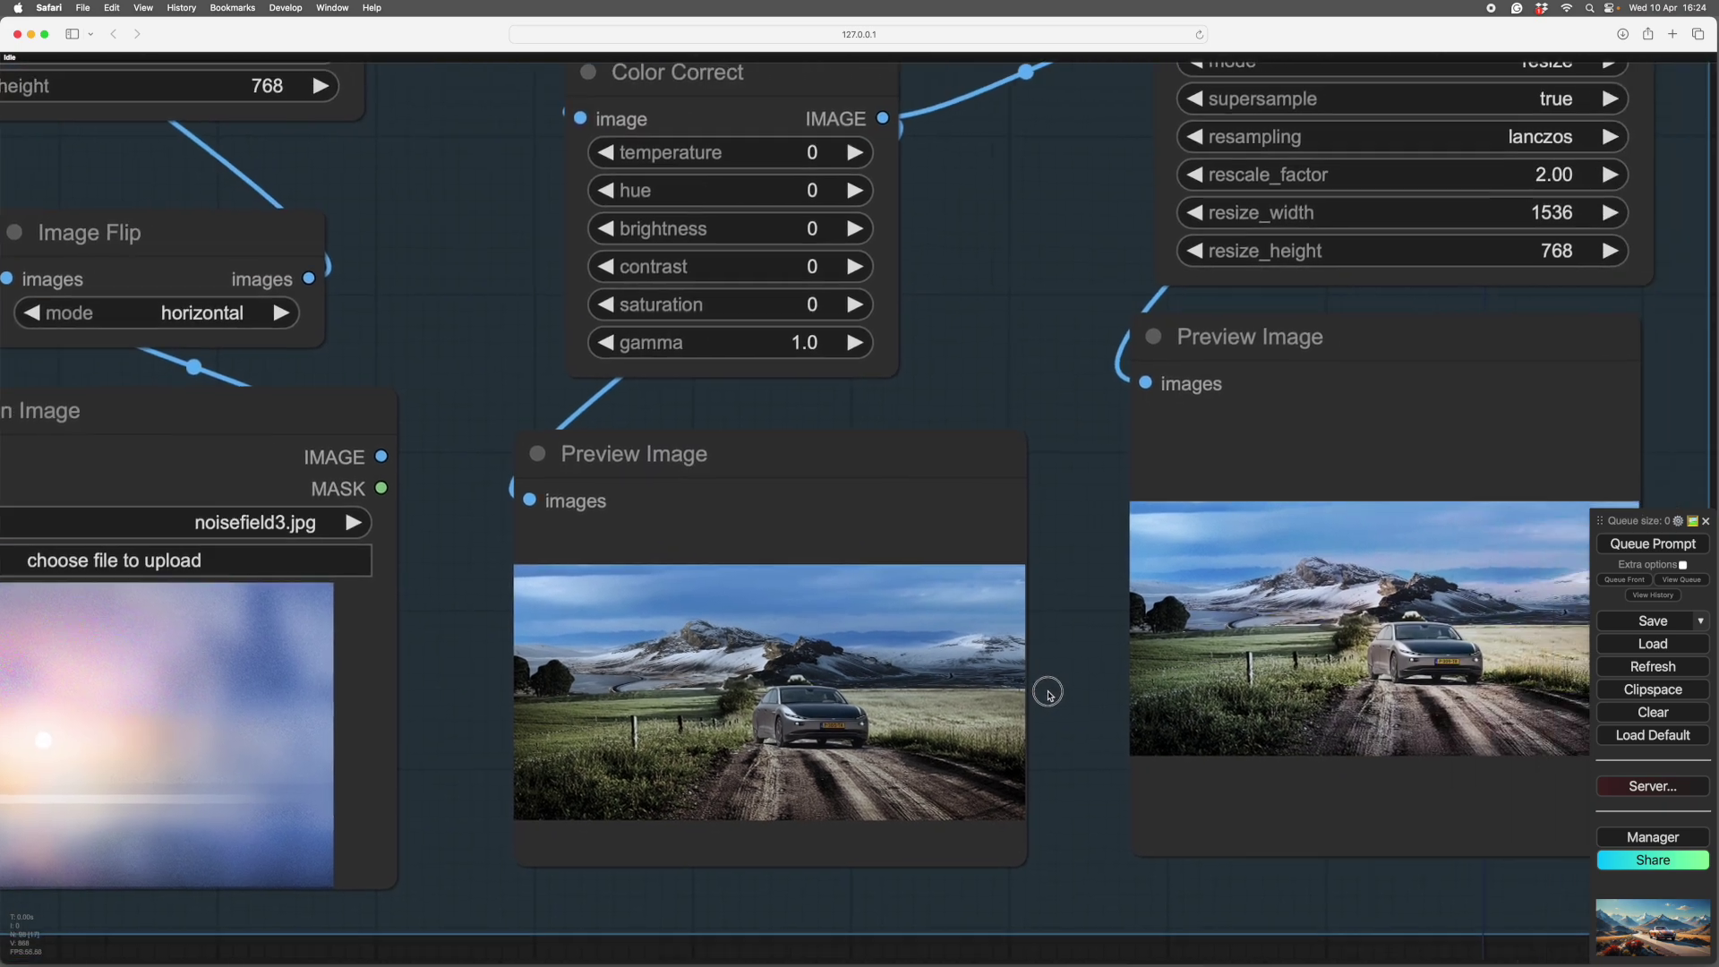
drag(1044, 690, 818, 679)
drag(836, 571, 722, 615)
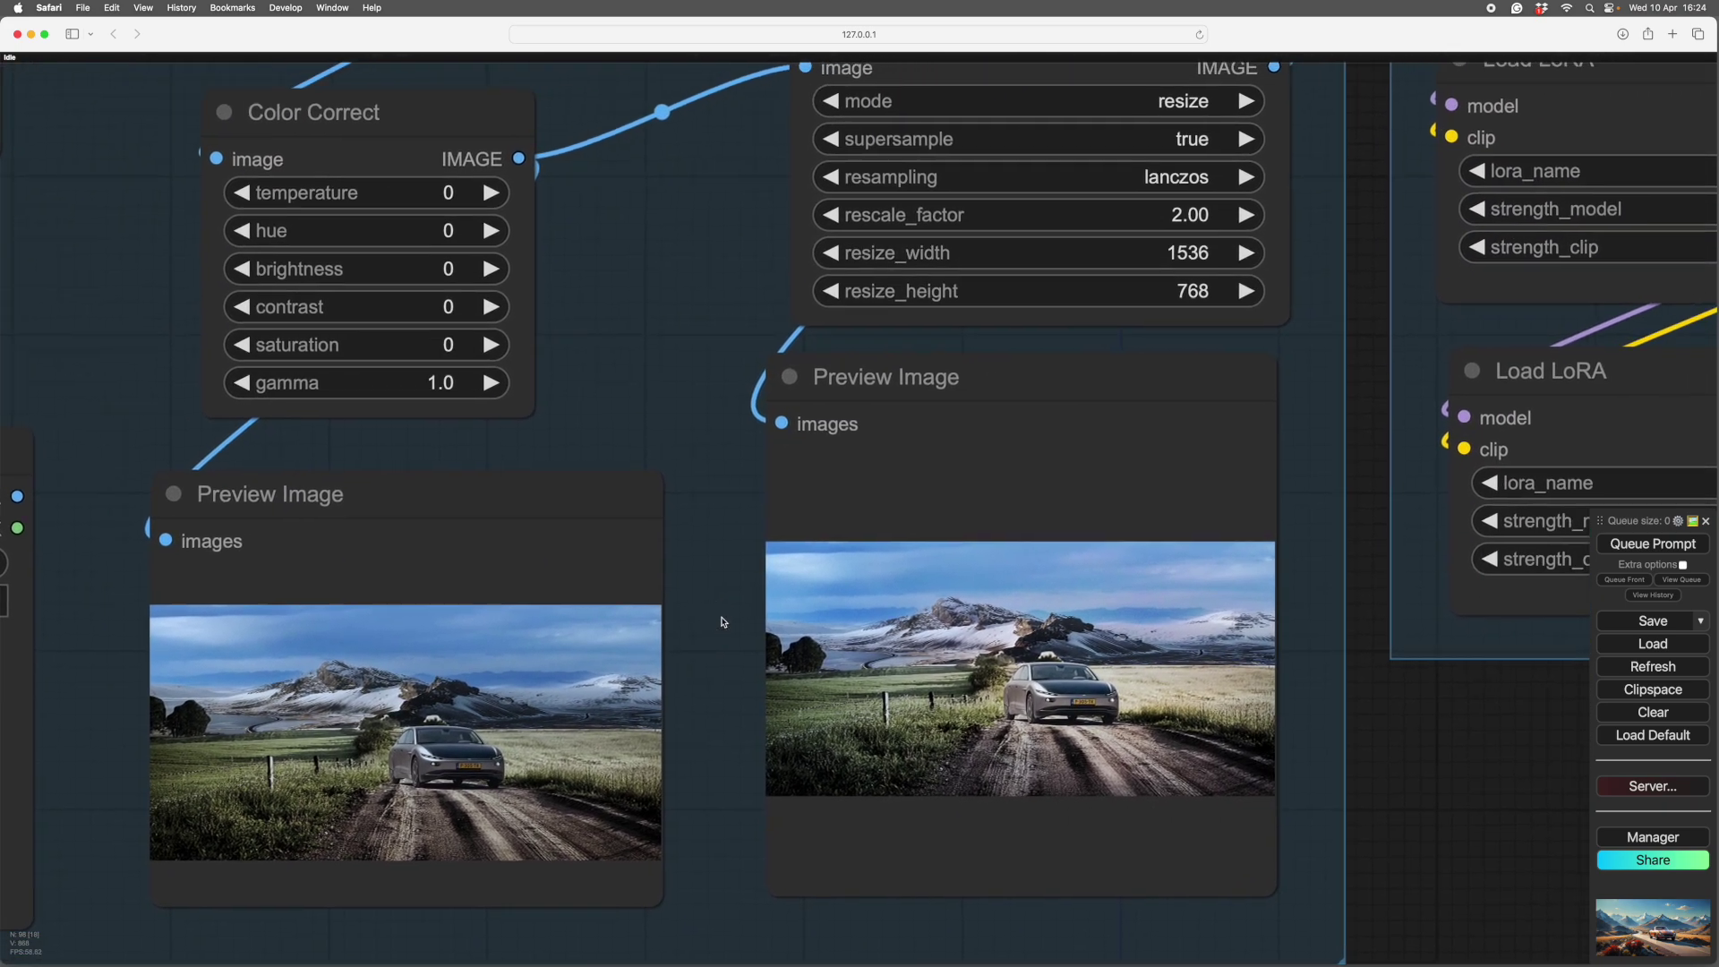
scroll(823, 646, up, 8)
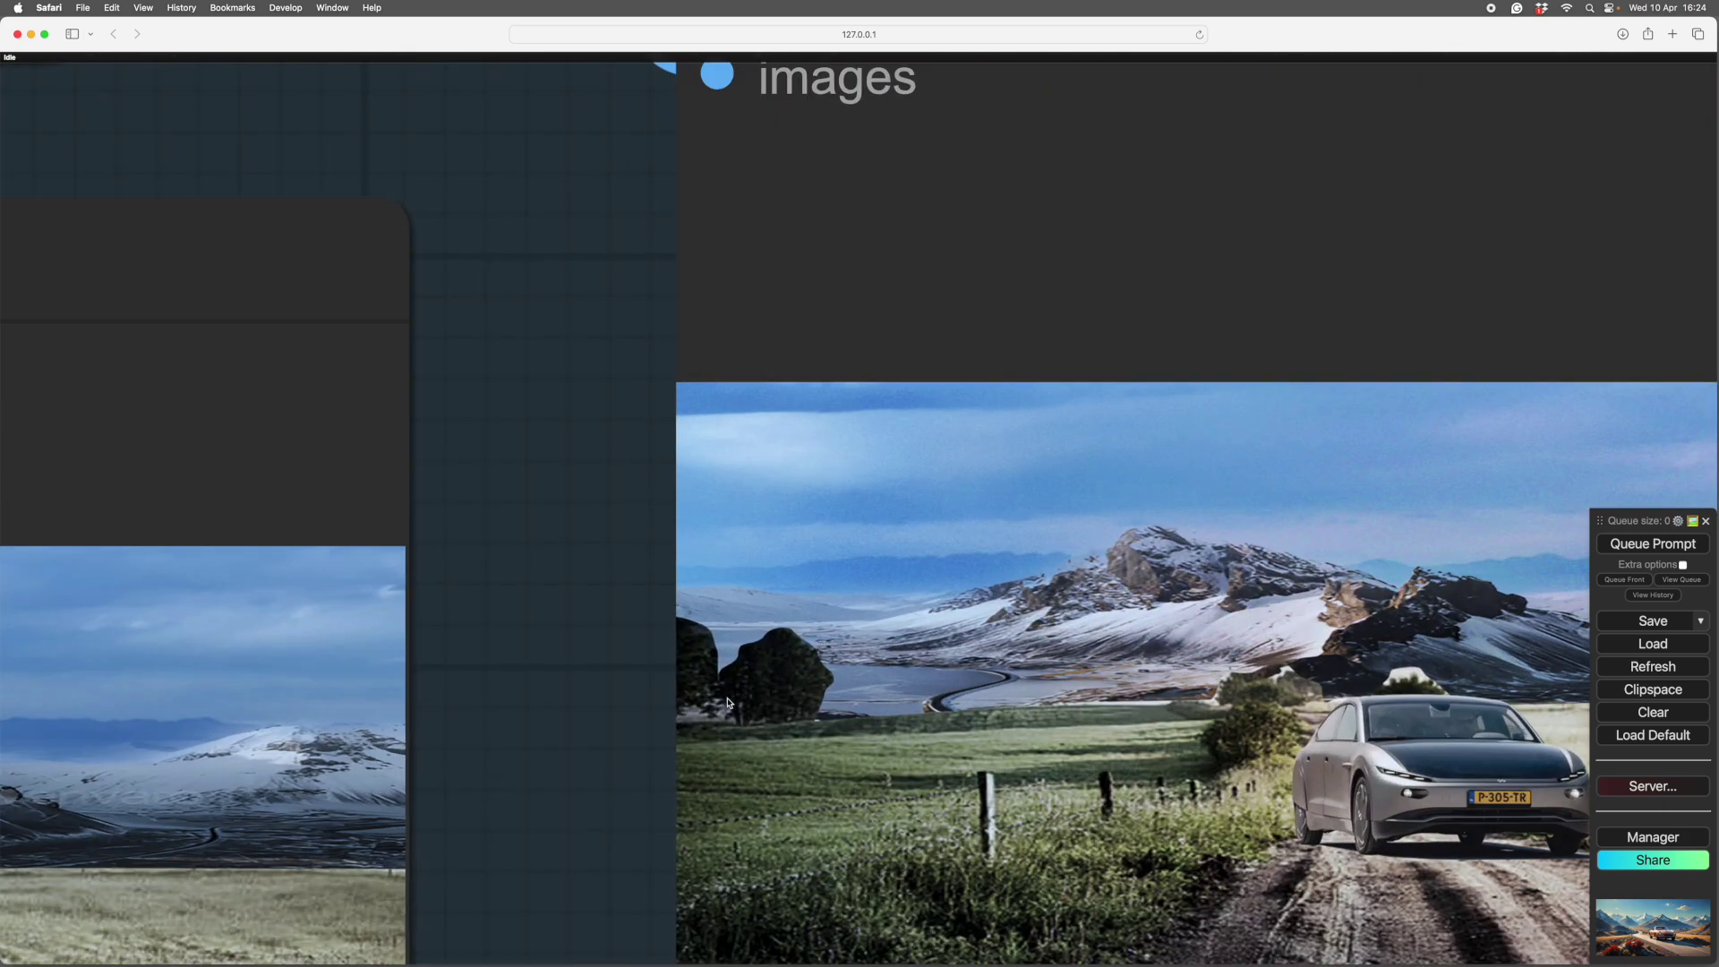
scroll(728, 703, down, 6)
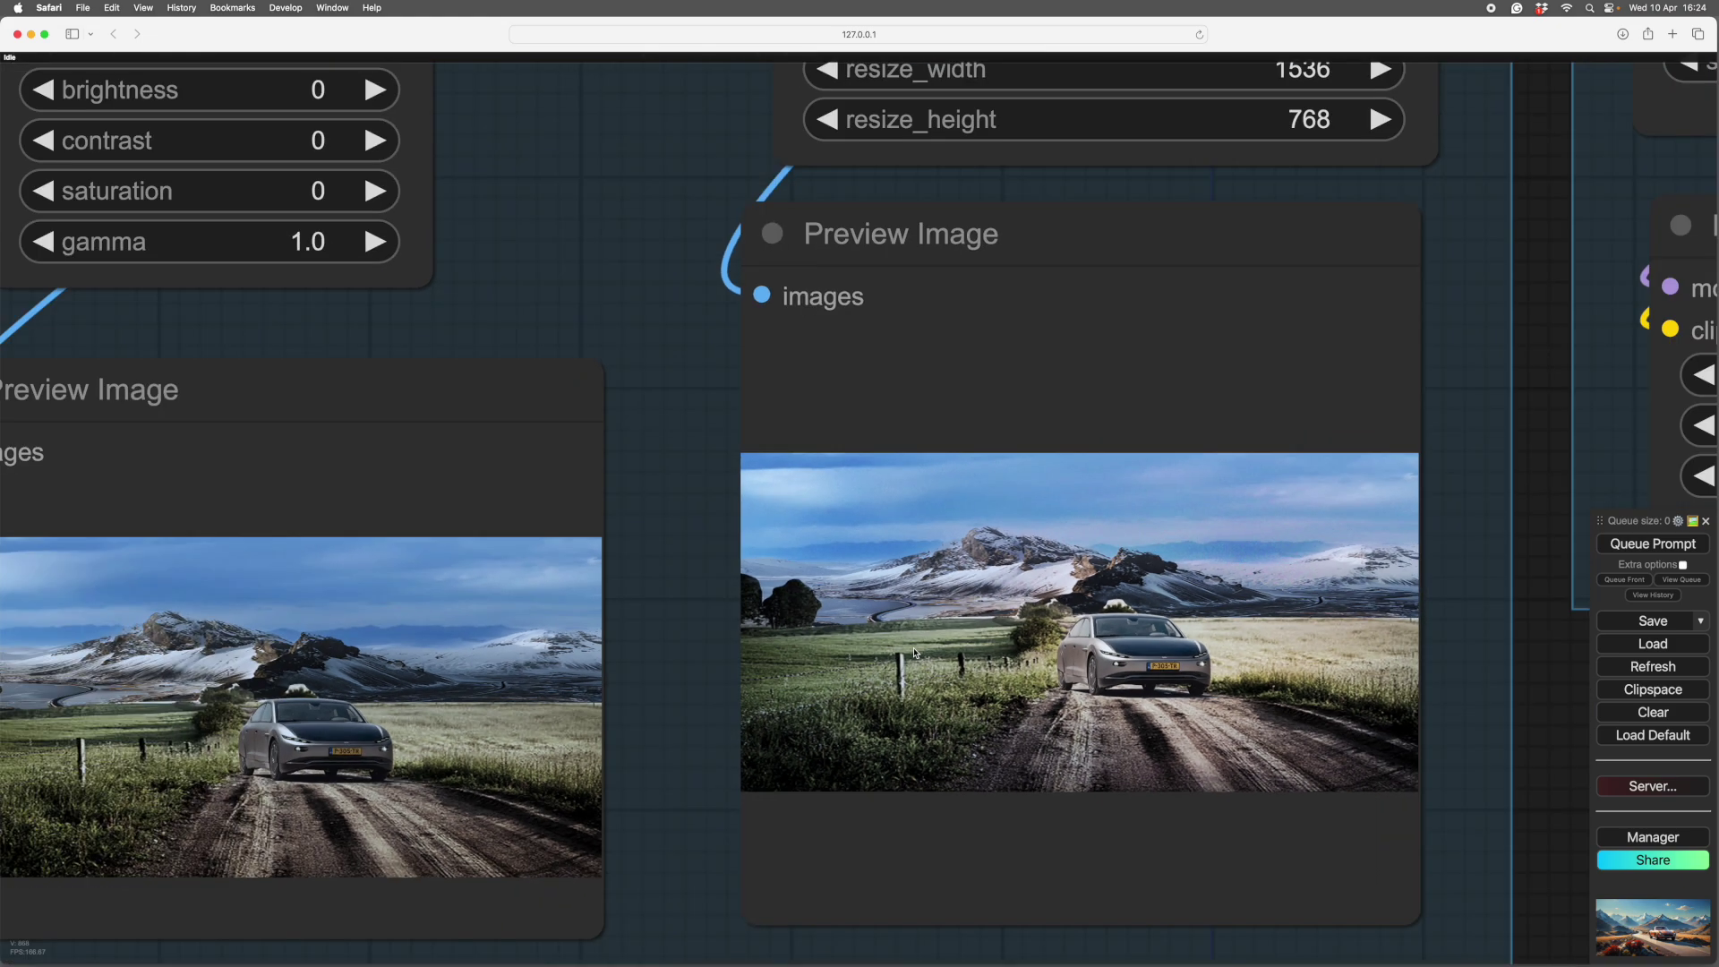
scroll(915, 653, down, 2)
drag(684, 530, 685, 583)
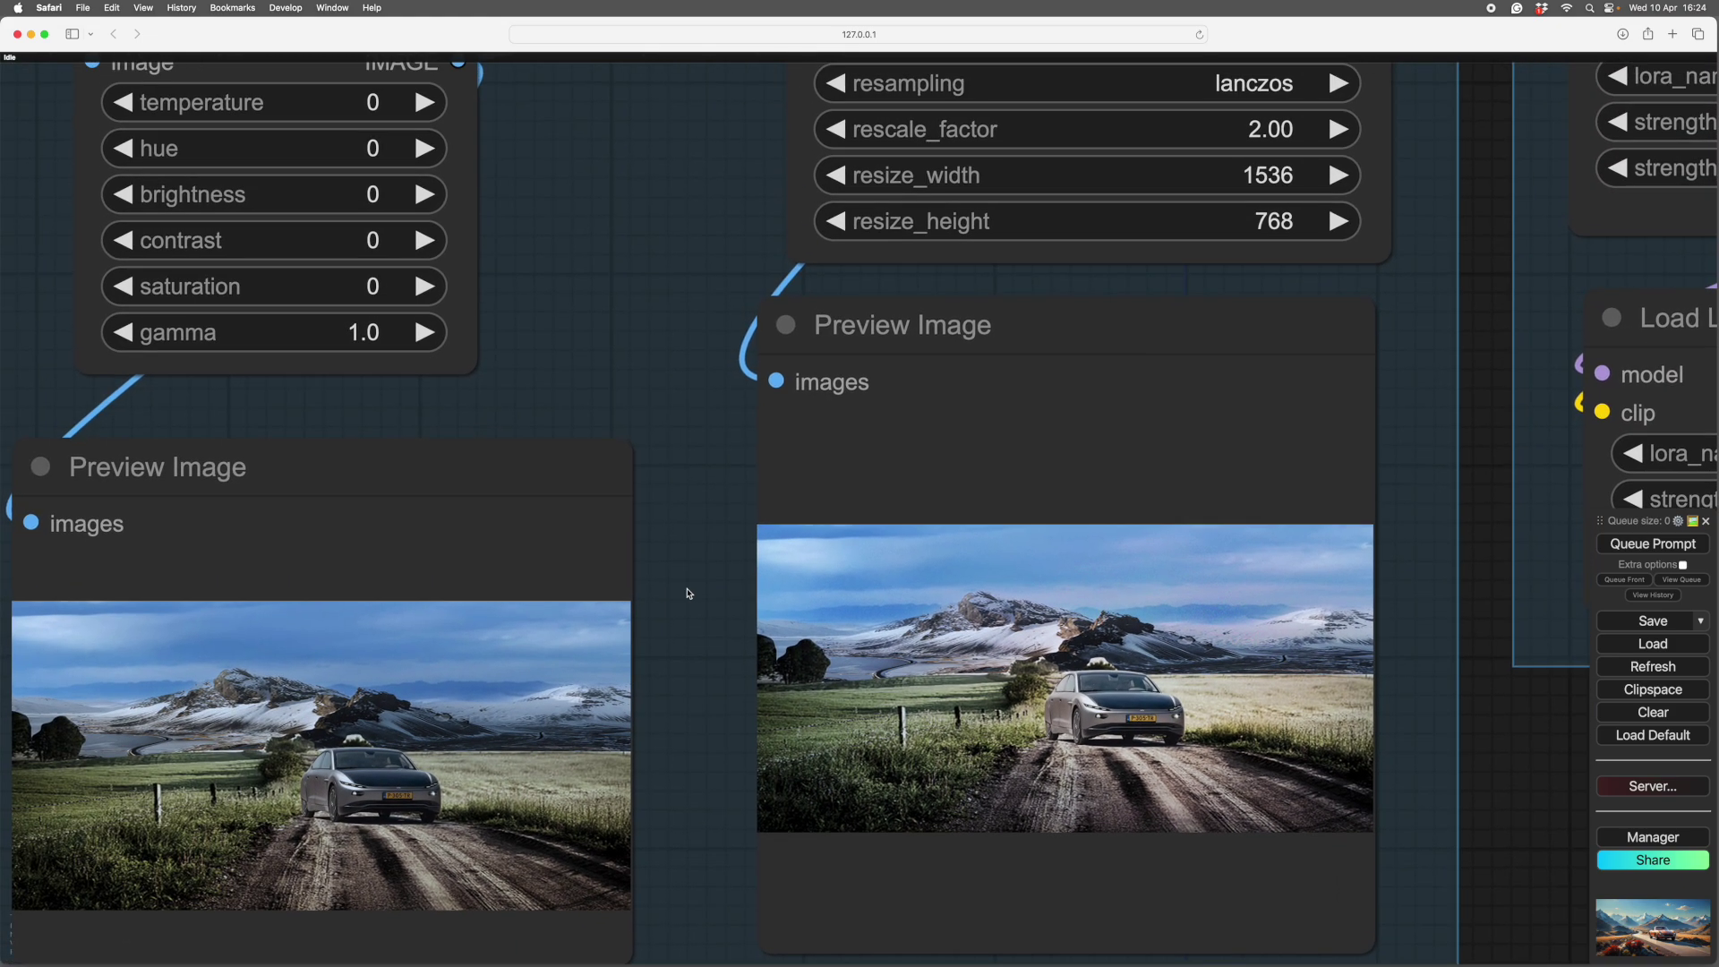
scroll(689, 594, down, 3)
drag(653, 350, 513, 486)
scroll(514, 487, down, 1)
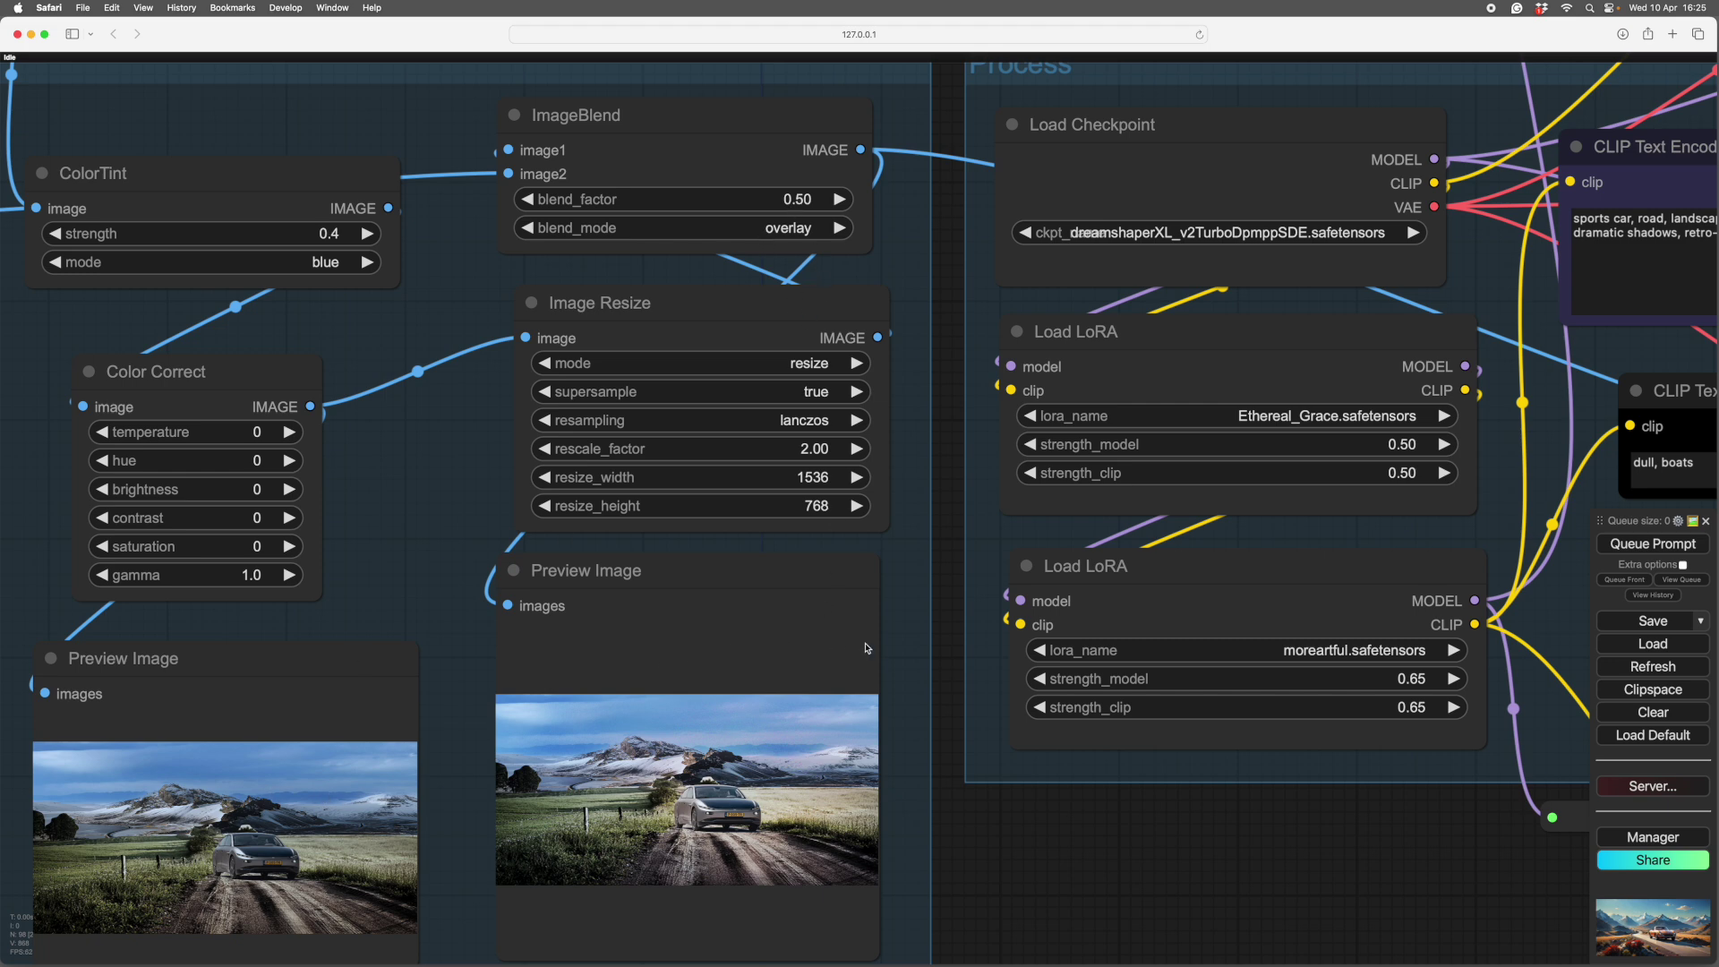
drag(912, 650, 853, 651)
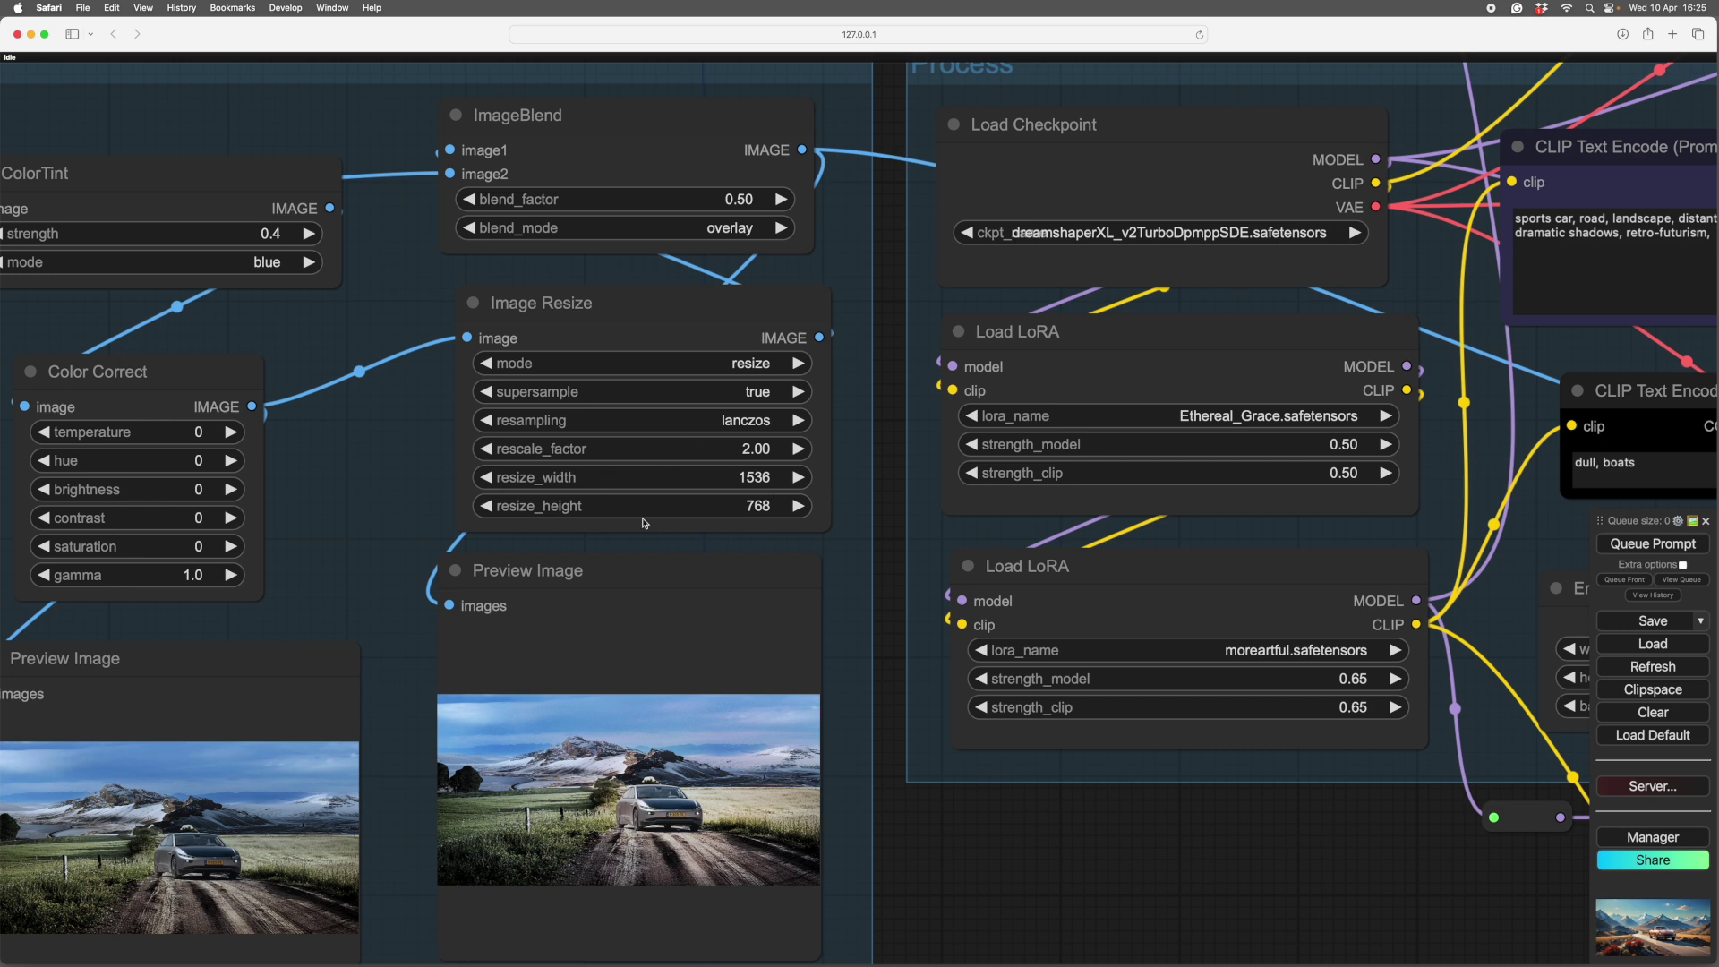
Examine the IPAdapter group's car reference image, Unified Loader preset and IPAdapter Advanced settings
drag(854, 565, 173, 461)
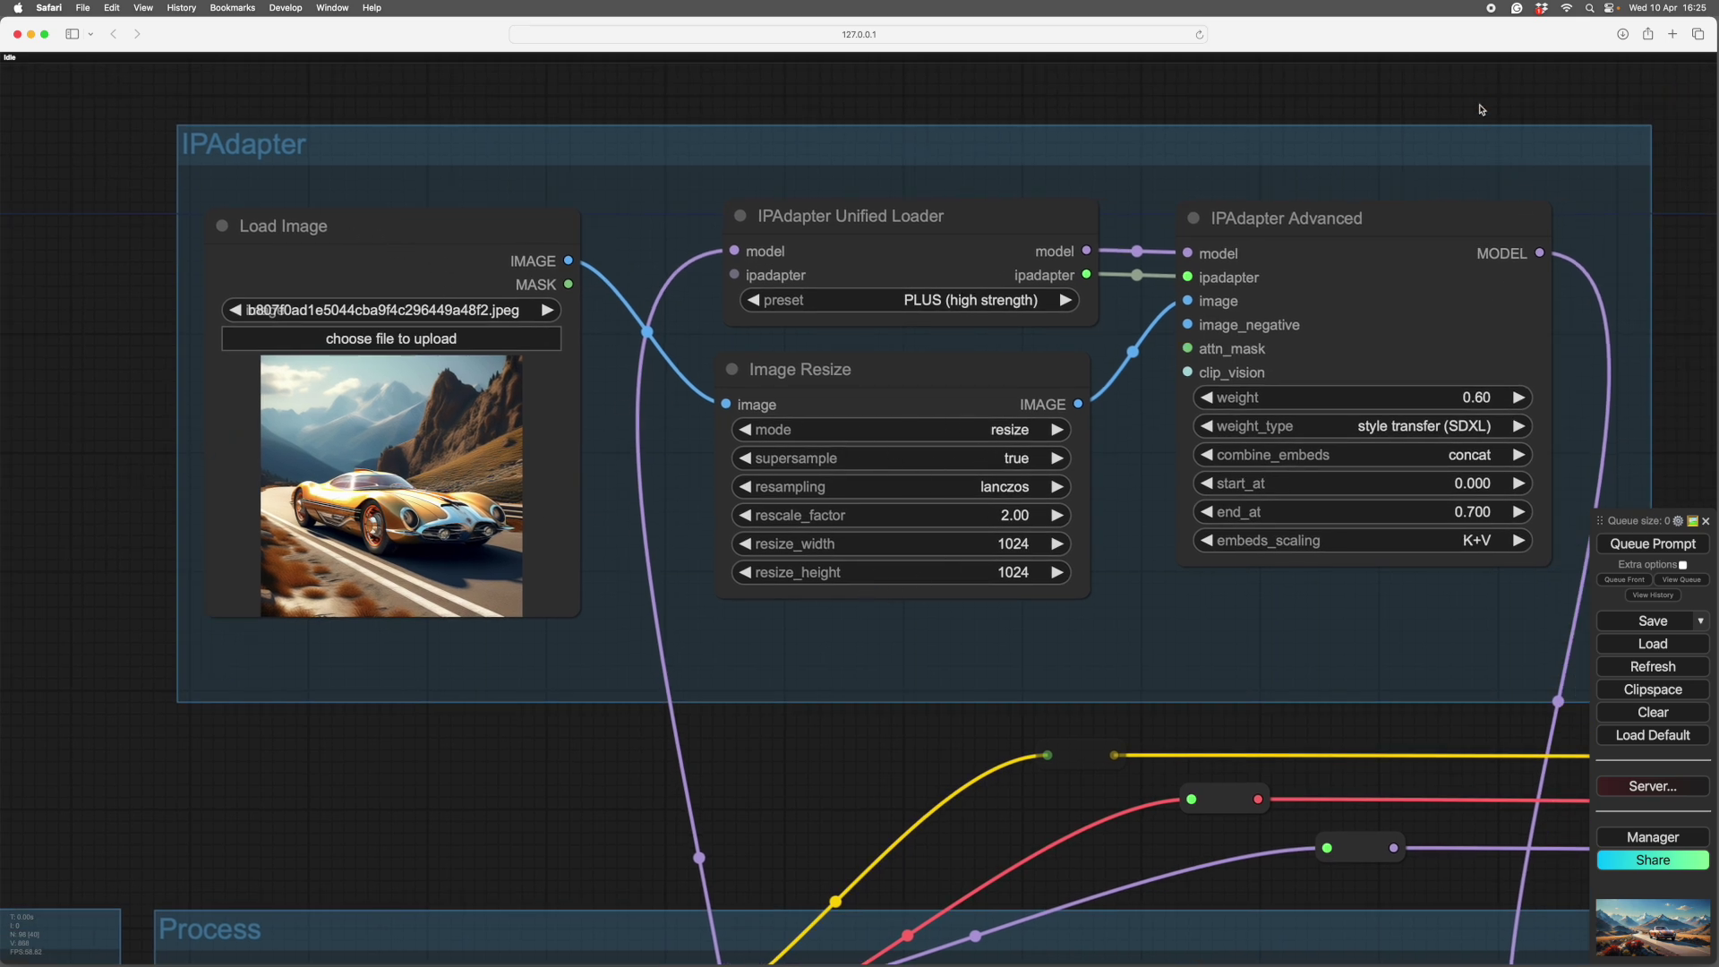
scroll(1482, 109, right, 10)
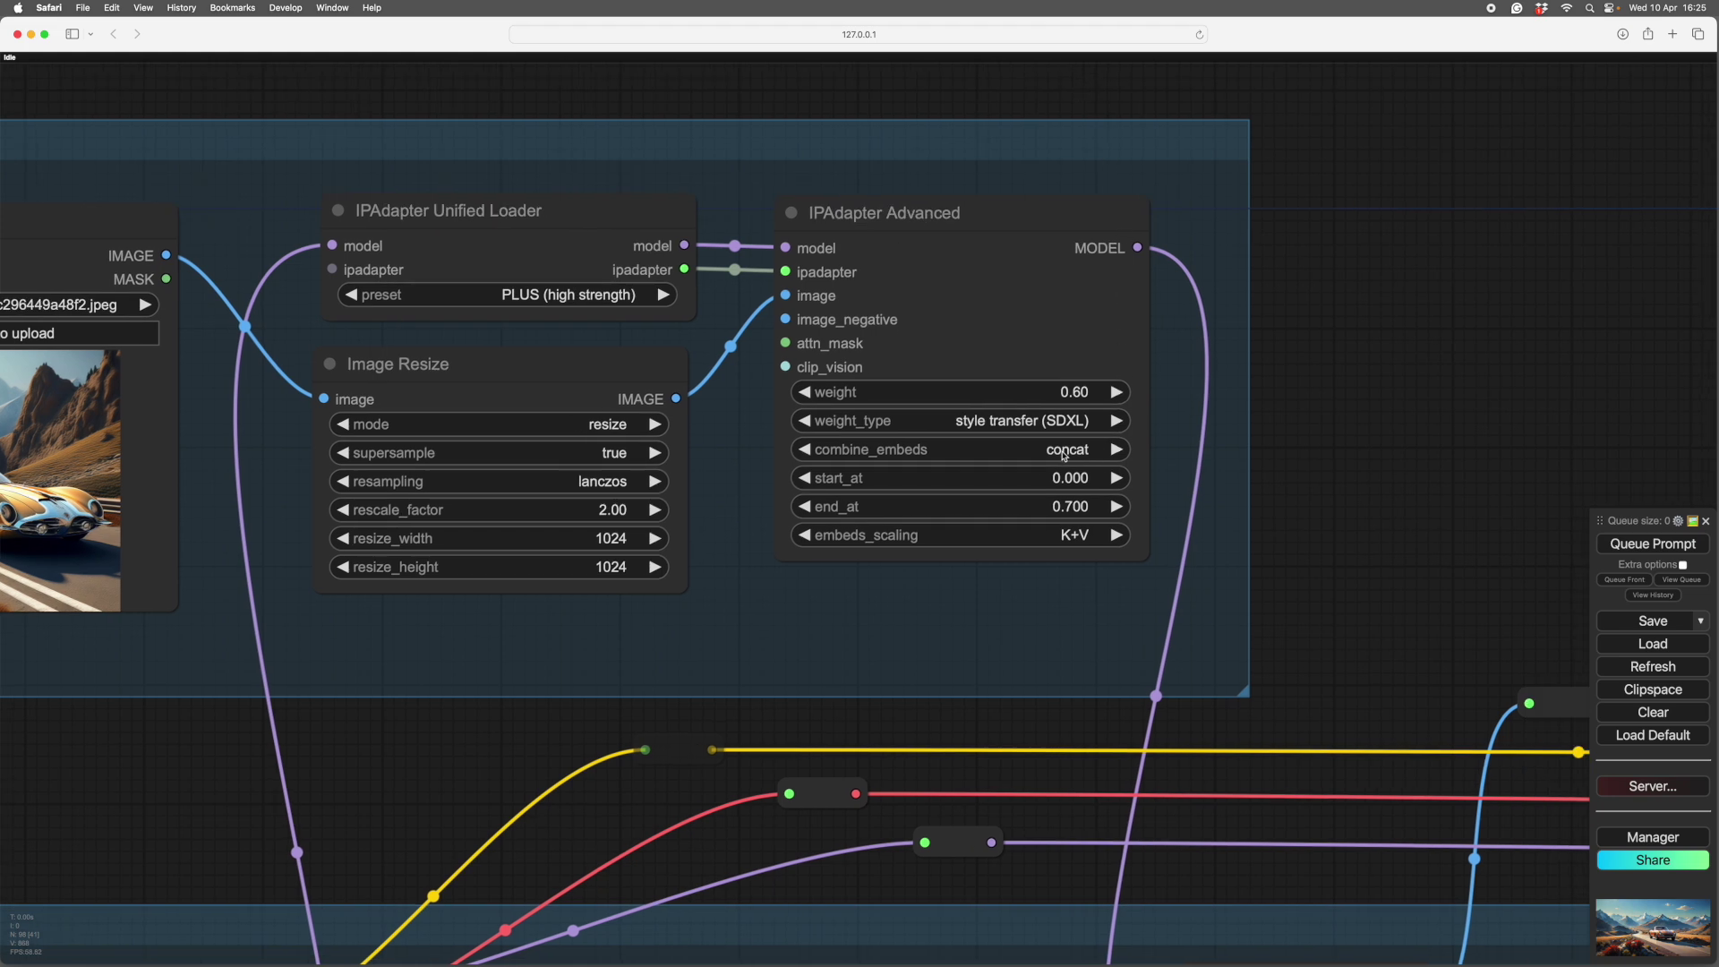
scroll(1389, 484, down, 2)
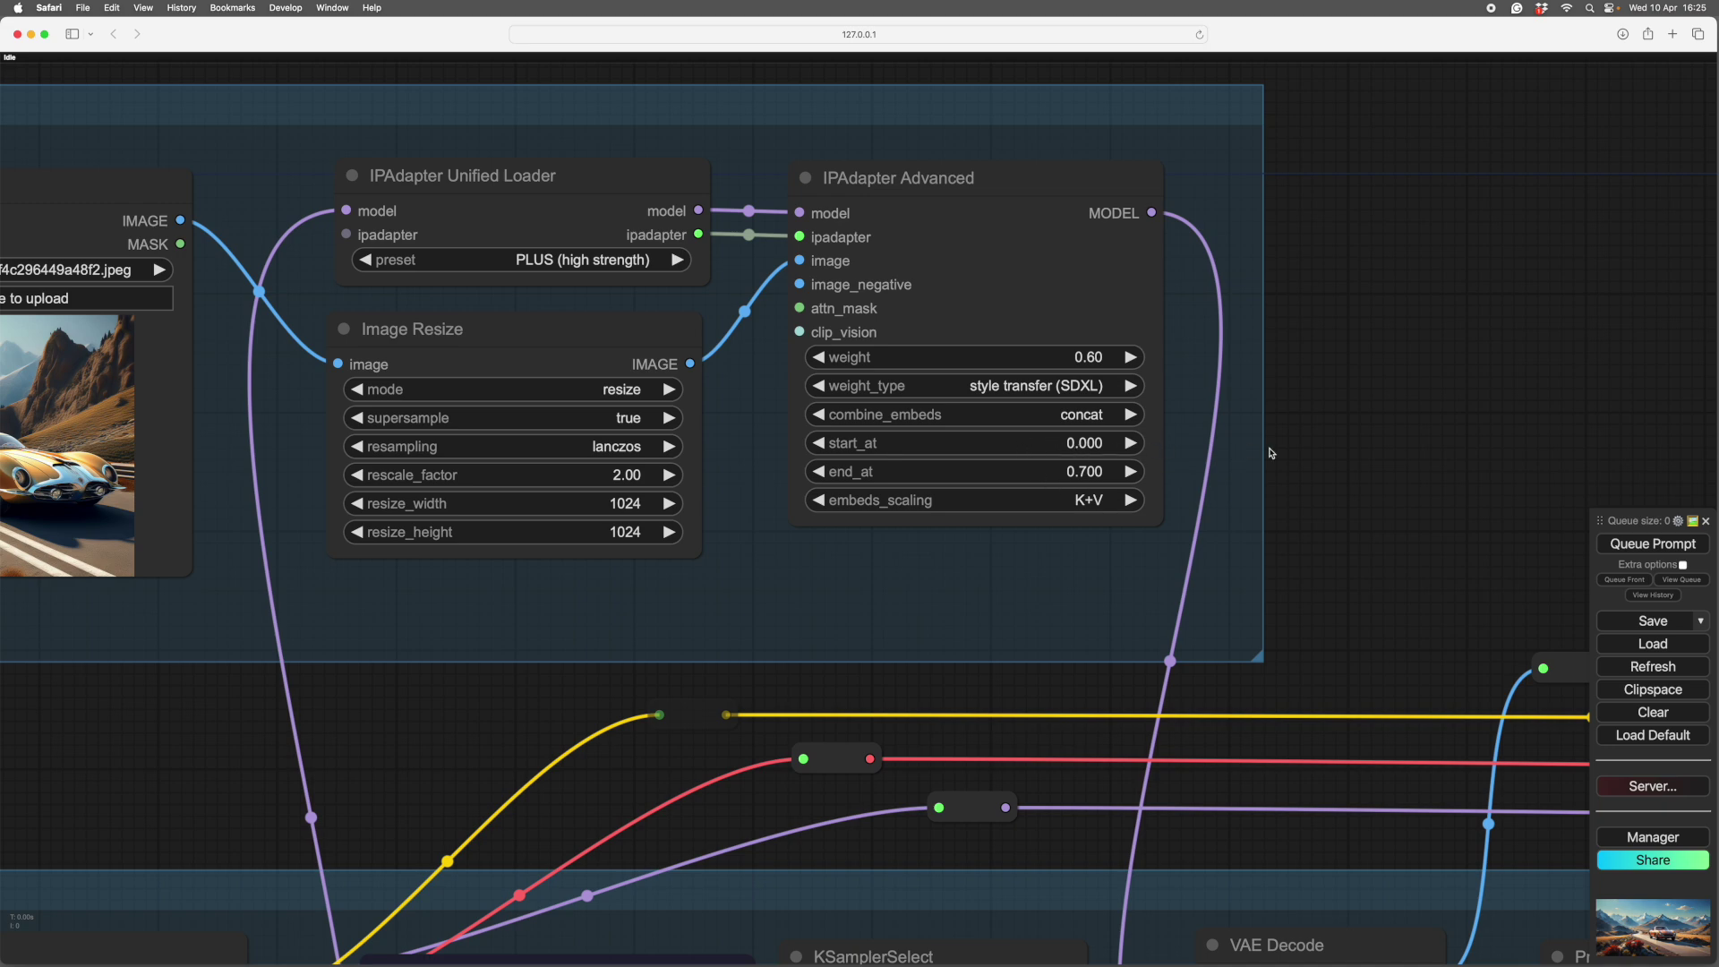
scroll(1389, 488, down, 5)
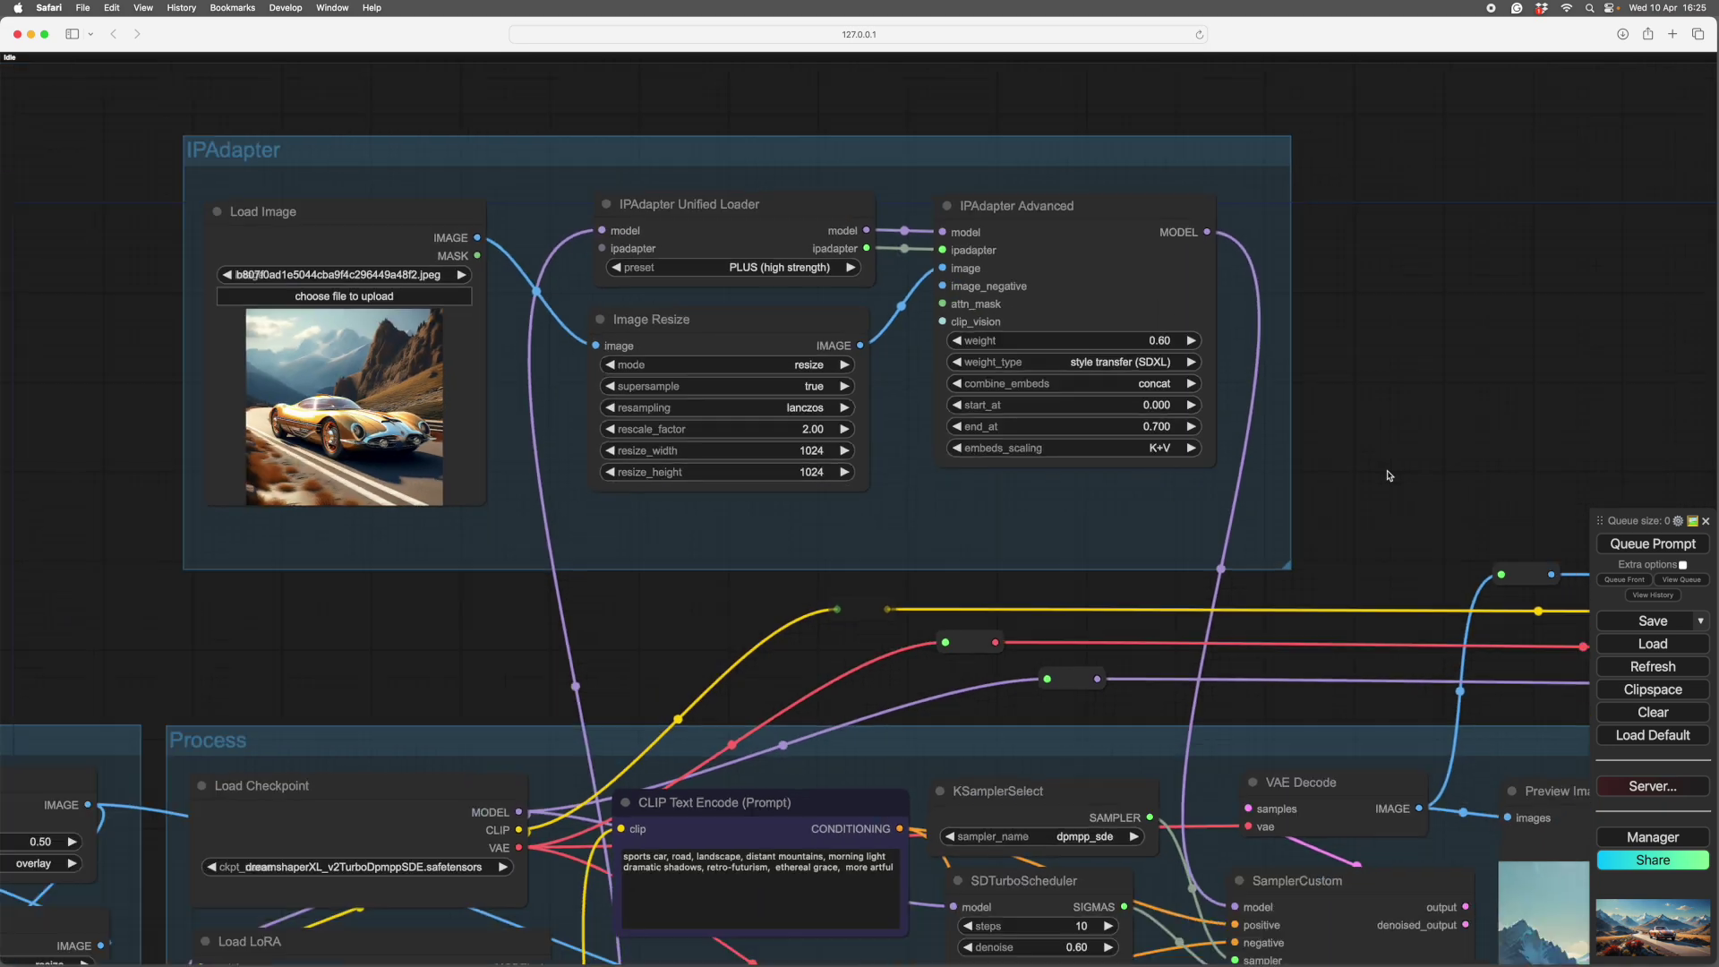
scroll(1389, 476, down, 1)
drag(1413, 490, 1416, 478)
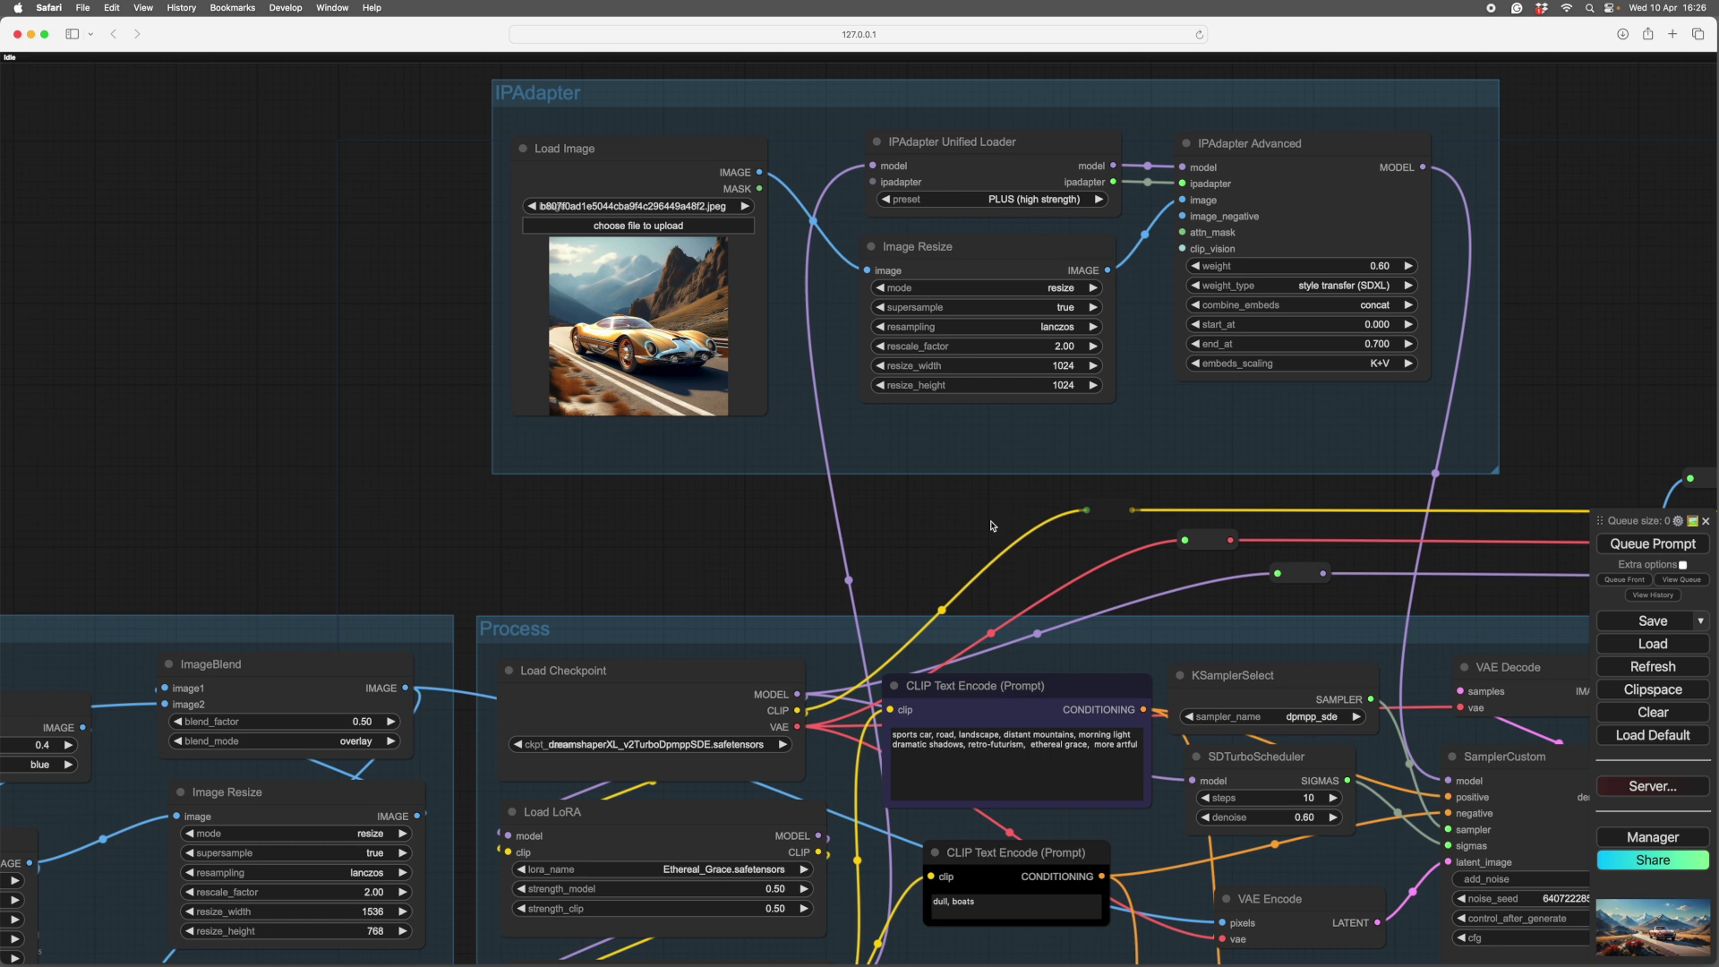
drag(933, 524, 958, 444)
Compare the IPAdapter reference image with the Process group's positive prompt, and review the negative prompt, checkpoint and LoRA nodes
scroll(959, 447, up, 5)
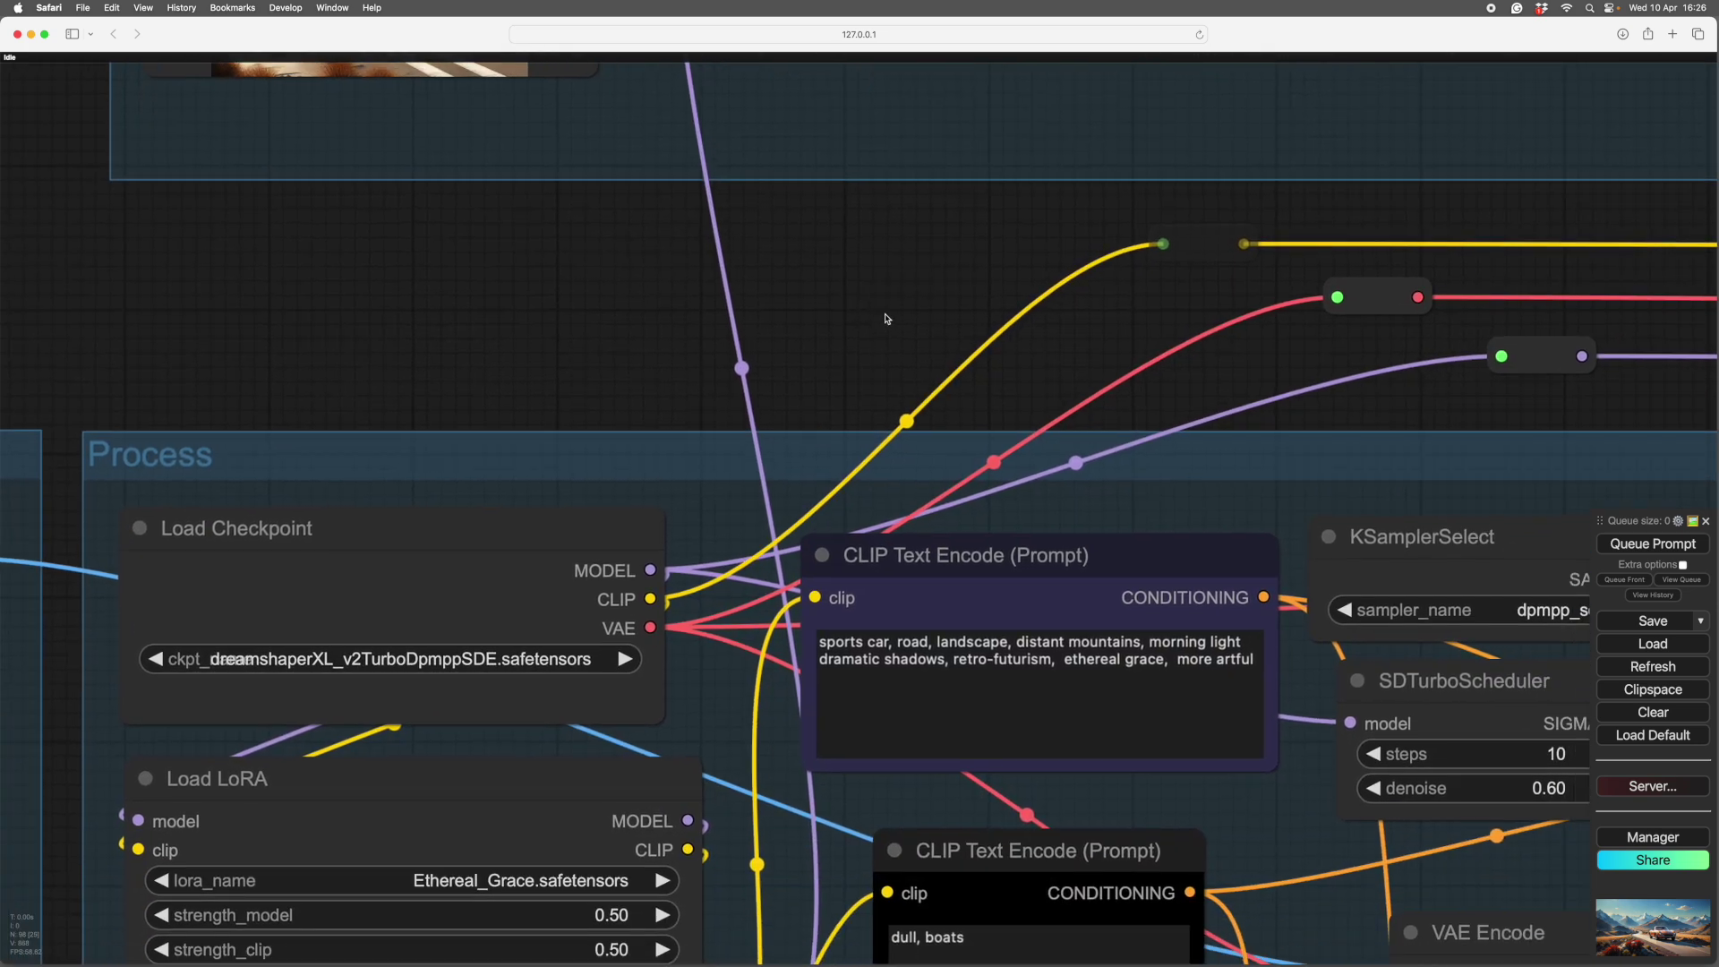
drag(886, 319, 988, 687)
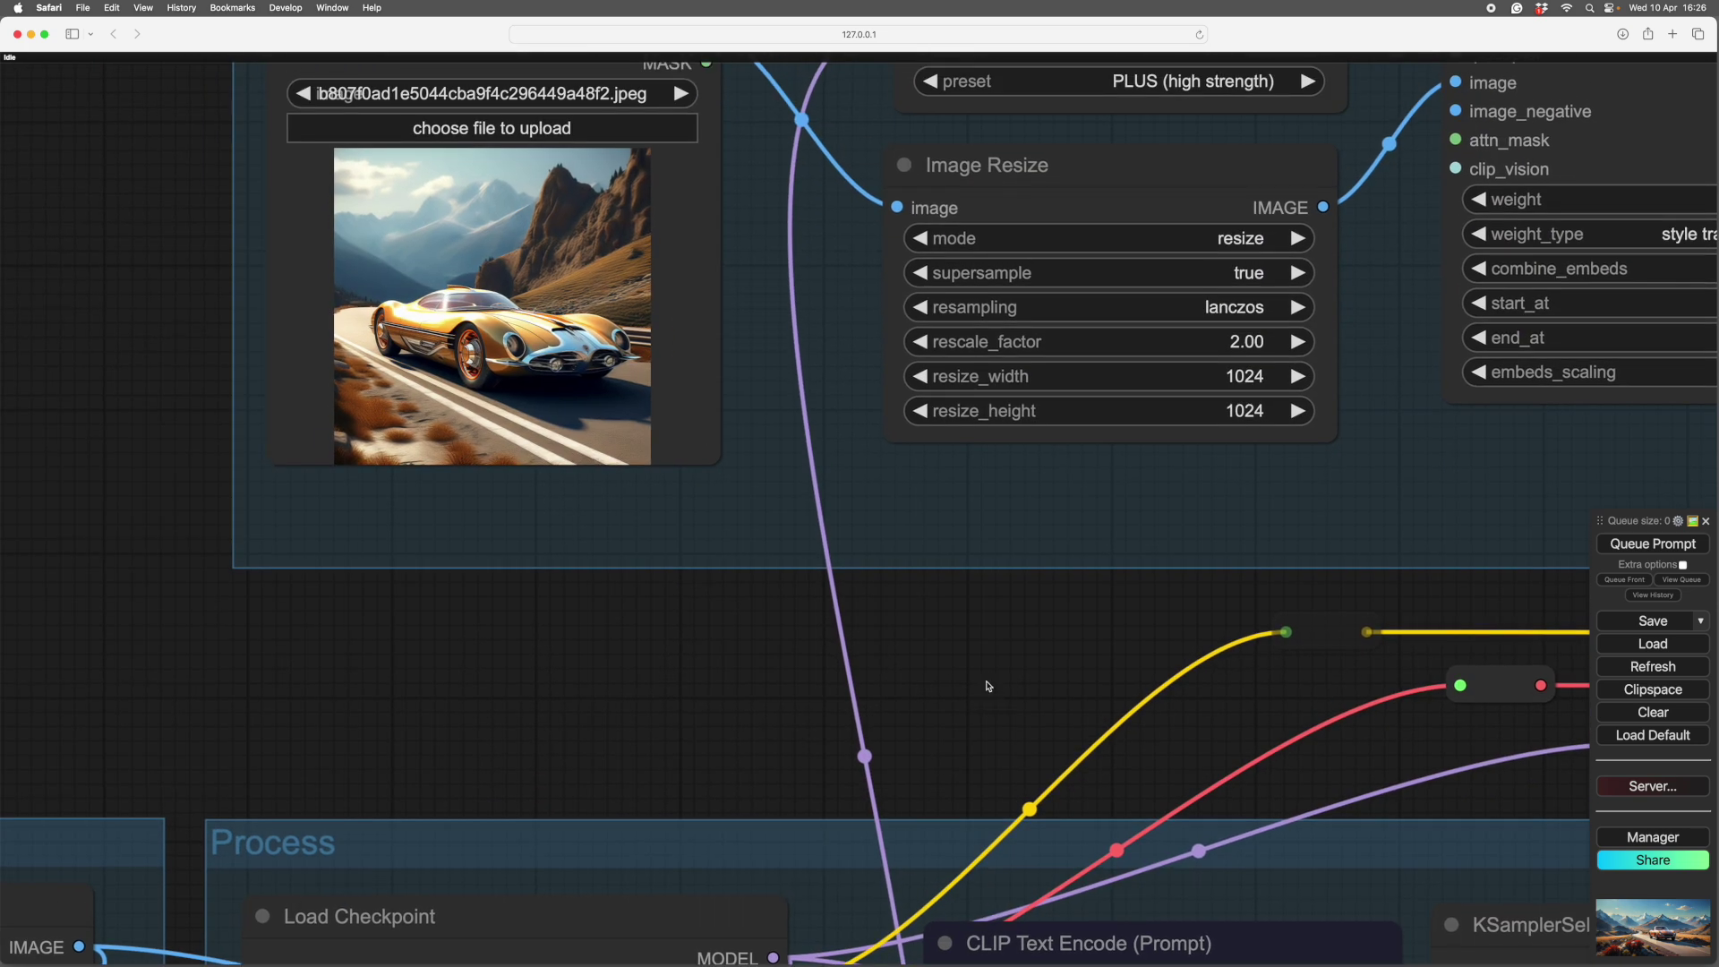
drag(967, 621, 729, 422)
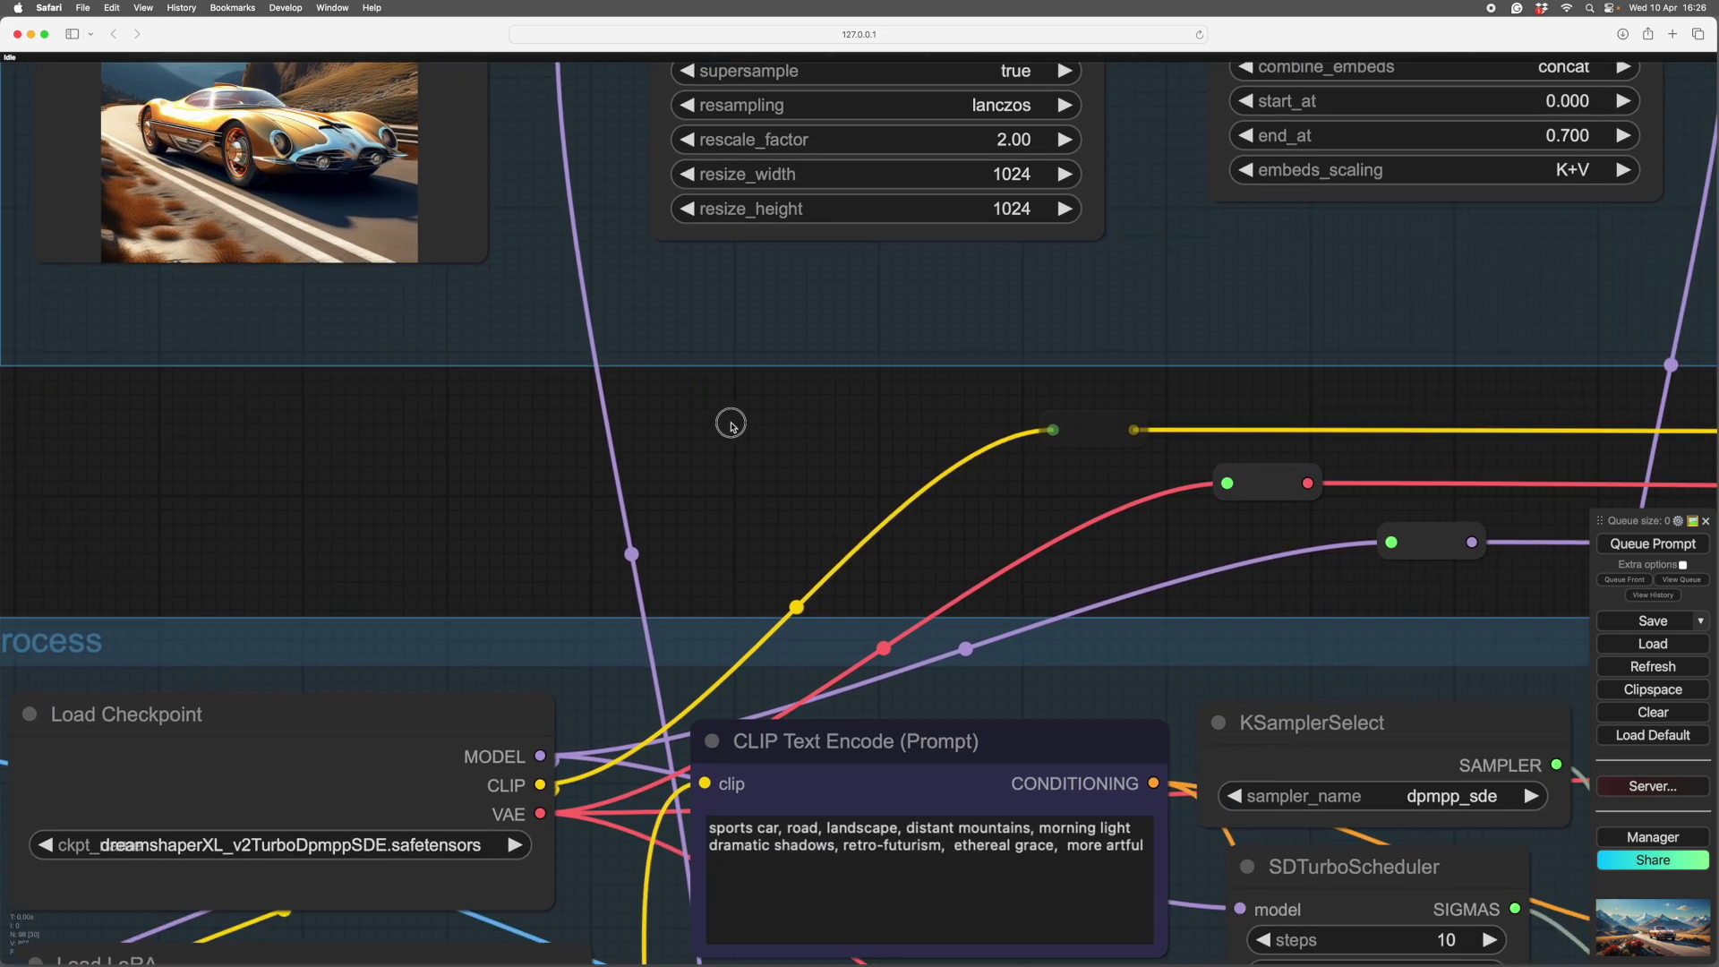
scroll(730, 426, up, 2)
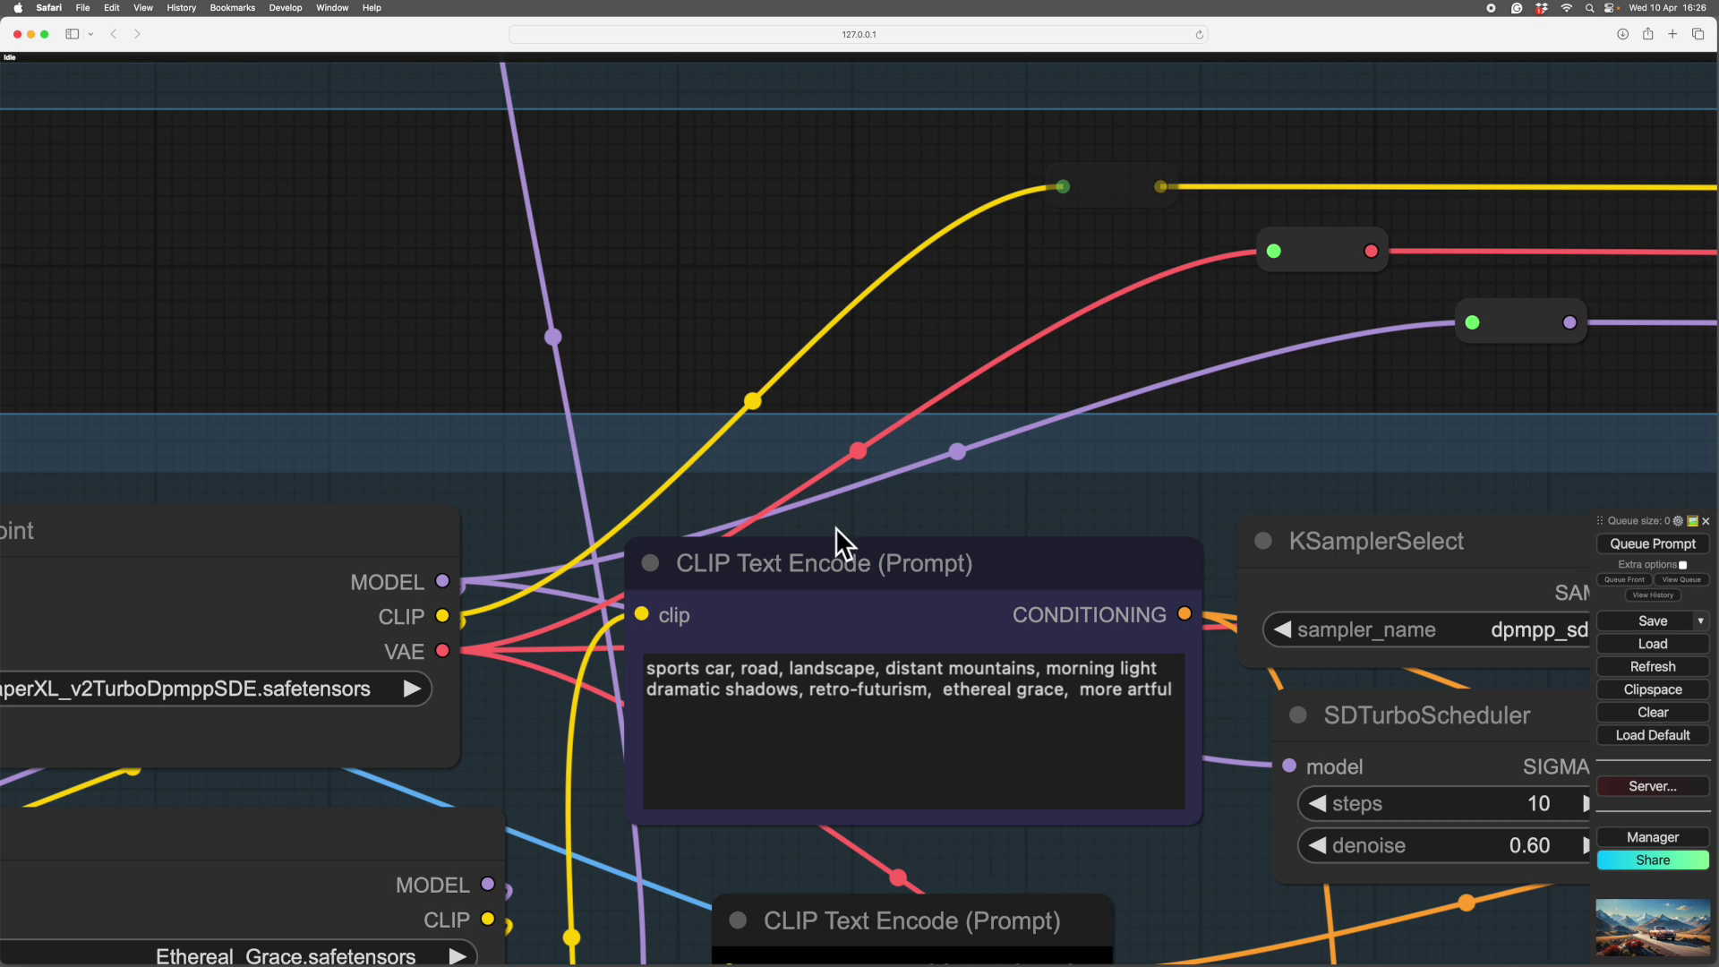
drag(722, 346, 945, 220)
drag(655, 229, 856, 18)
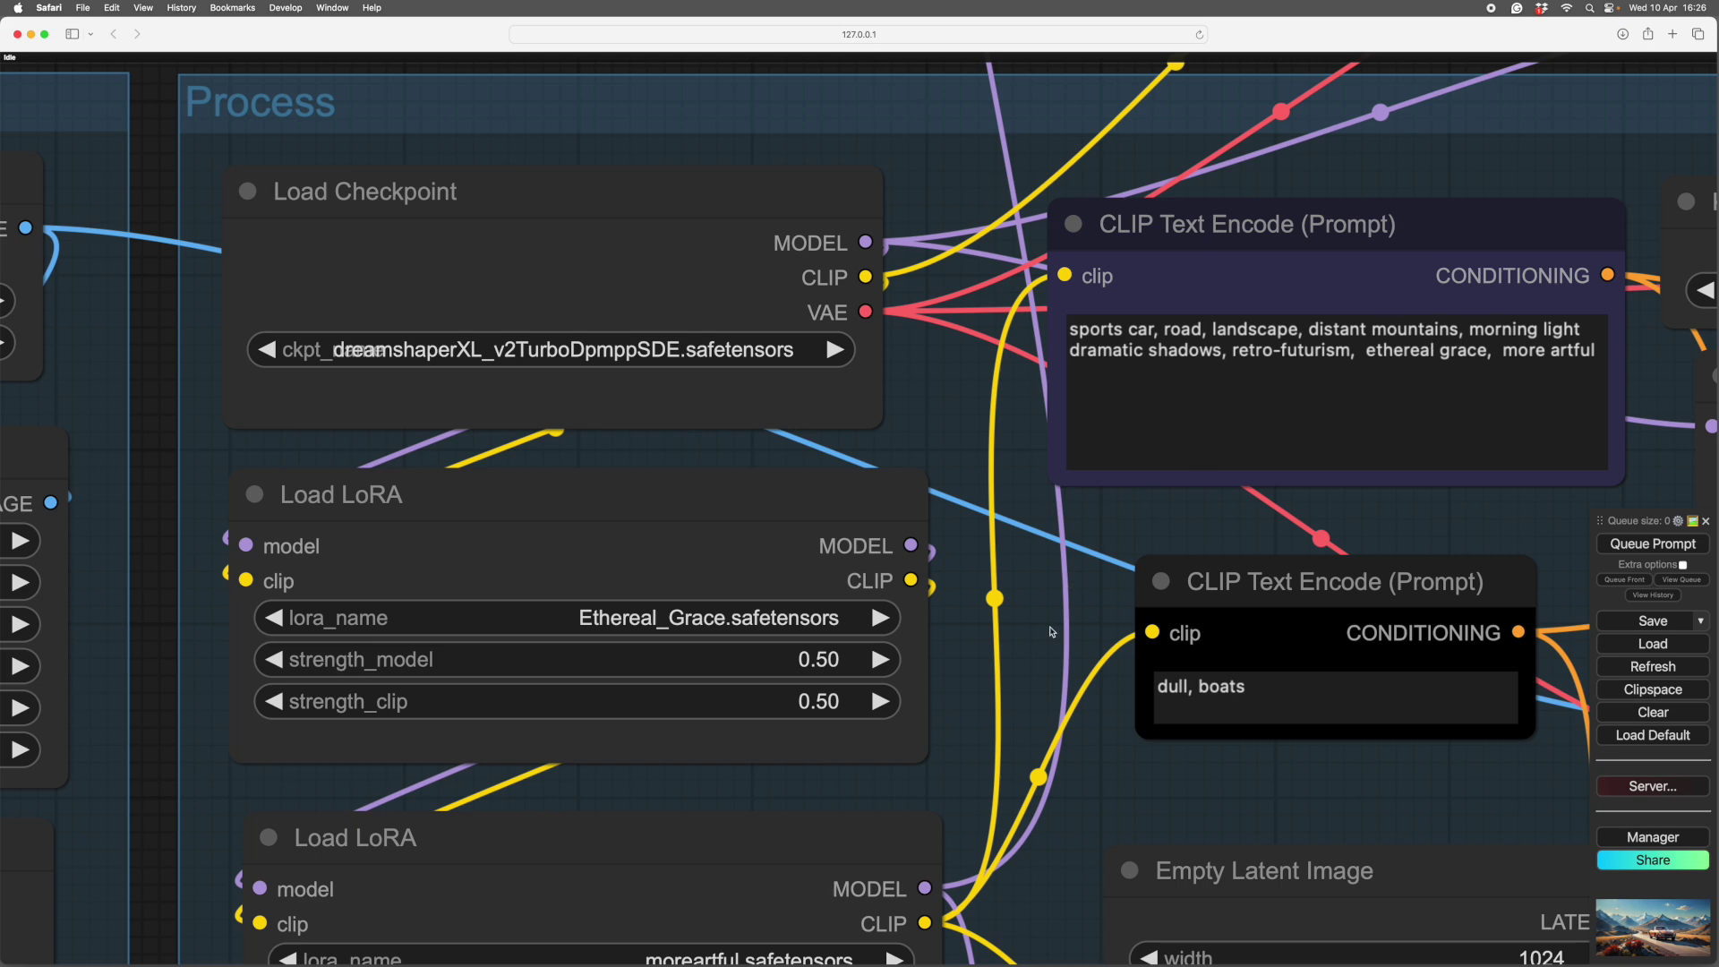
Review the Process group's checkpoint, both LoRA loaders and the positive and negative prompt nodes
drag(955, 727, 813, 647)
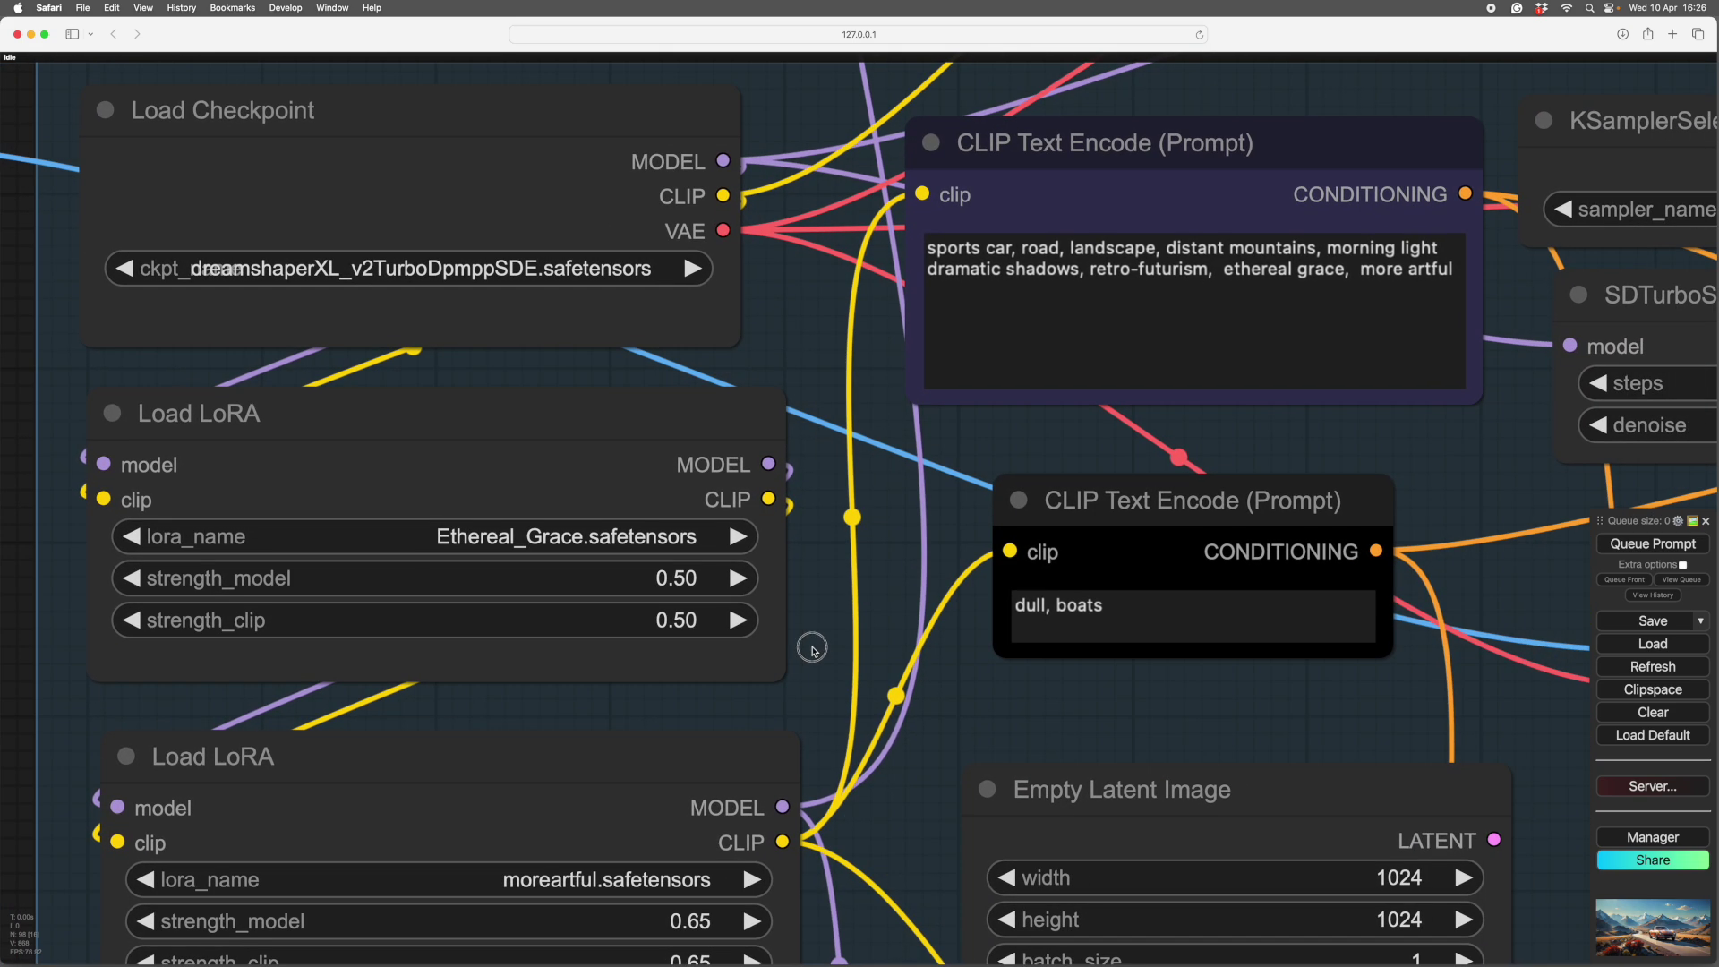
scroll(1122, 704, up, 3)
scroll(1122, 704, right, 3)
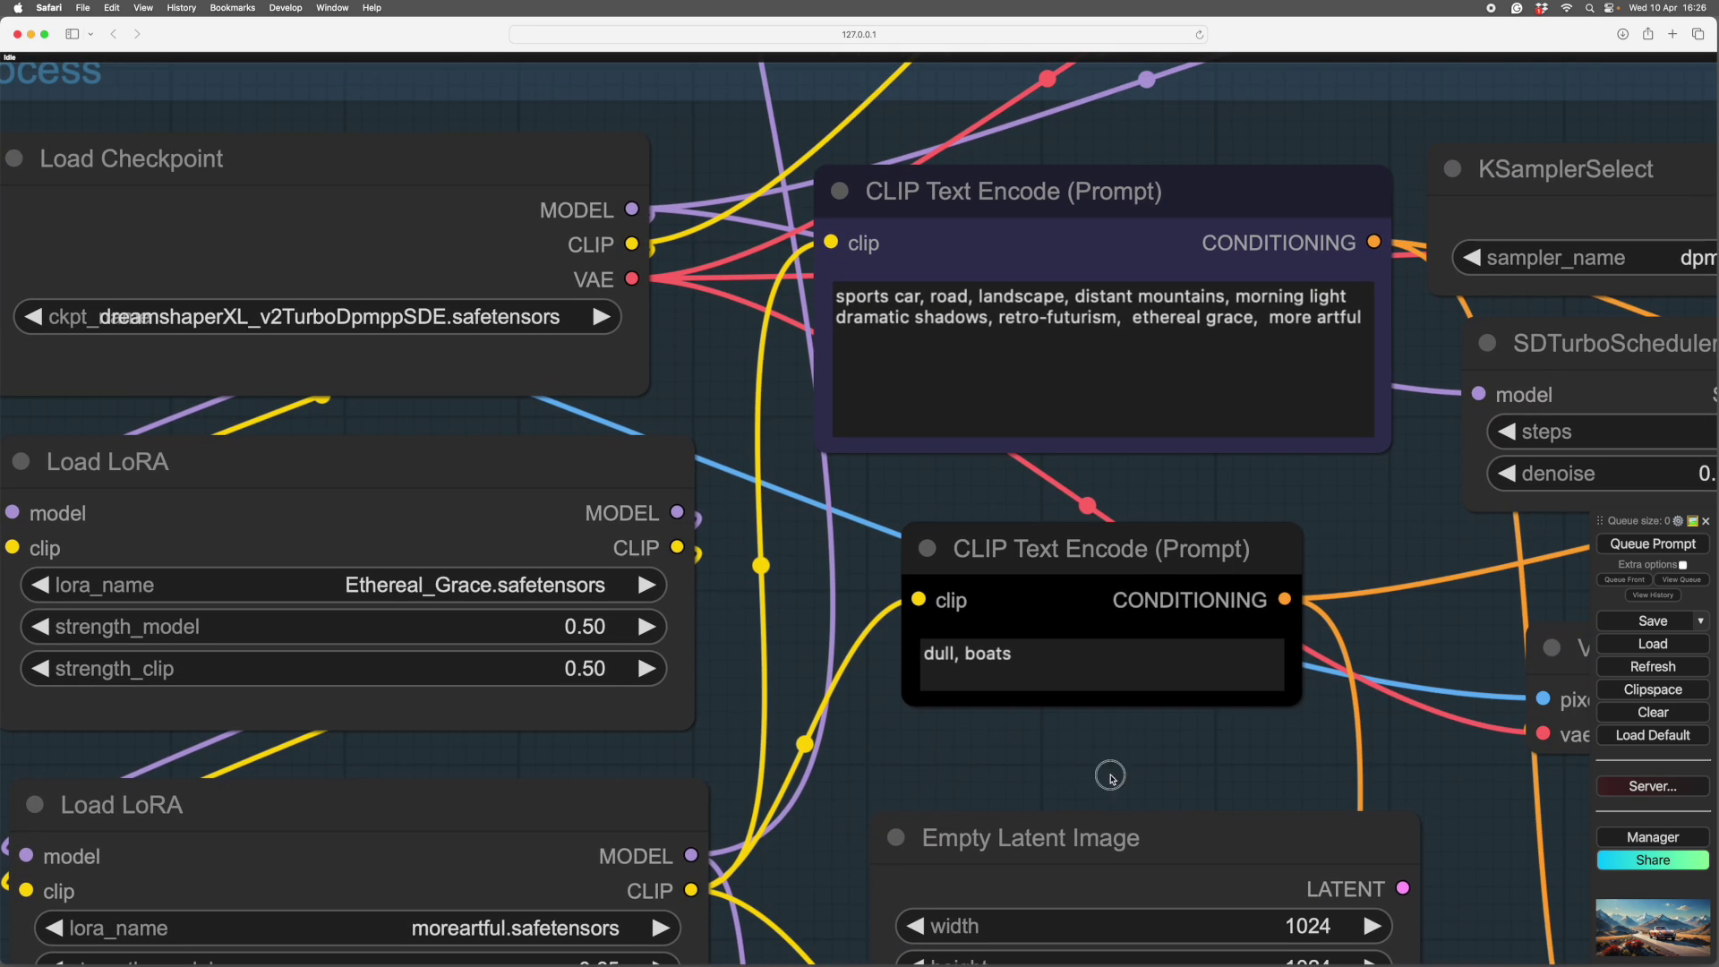
scroll(1105, 776, right, 2)
scroll(1105, 775, up, 1)
scroll(1069, 784, down, 3)
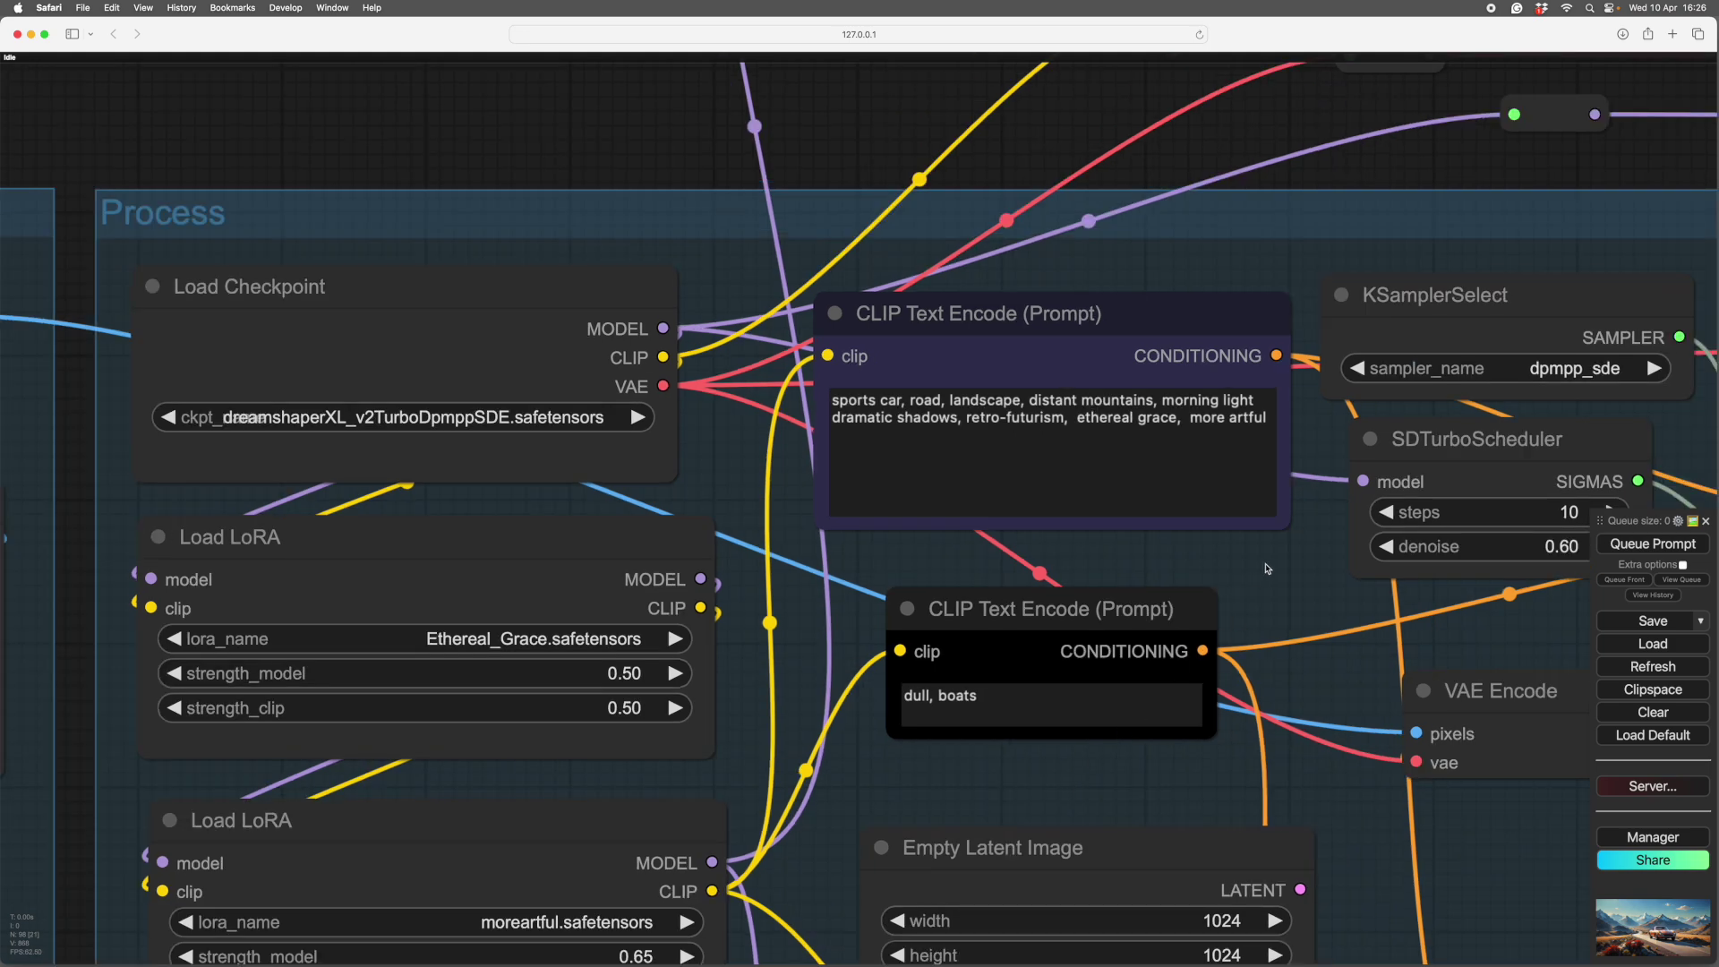
Examine the KSamplerSelect, SDTurboScheduler, VAE Encode and SamplerCustom settings, plus the generated car image in the Process group's preview
scroll(1236, 577, right, 3)
scroll(1236, 577, up, 1)
scroll(1177, 589, down, 3)
scroll(1177, 588, right, 2)
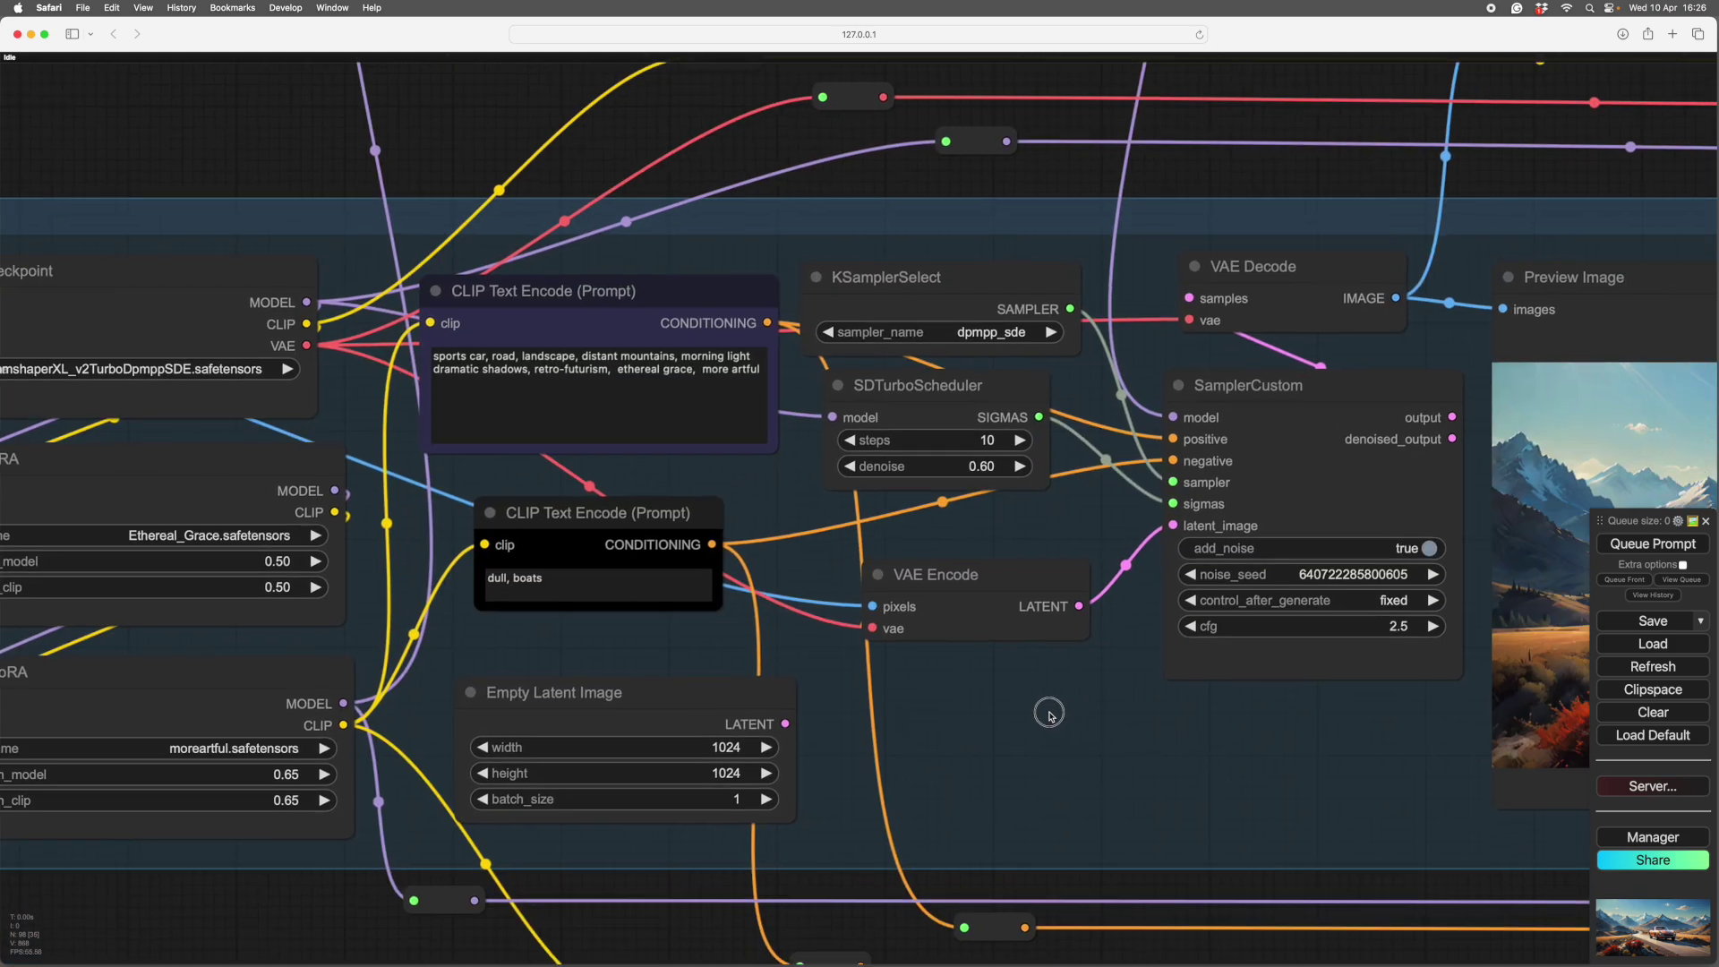
scroll(441, 659, up, 3)
scroll(442, 658, right, 5)
scroll(441, 658, right, 2)
scroll(281, 714, up, 2)
scroll(280, 713, right, 4)
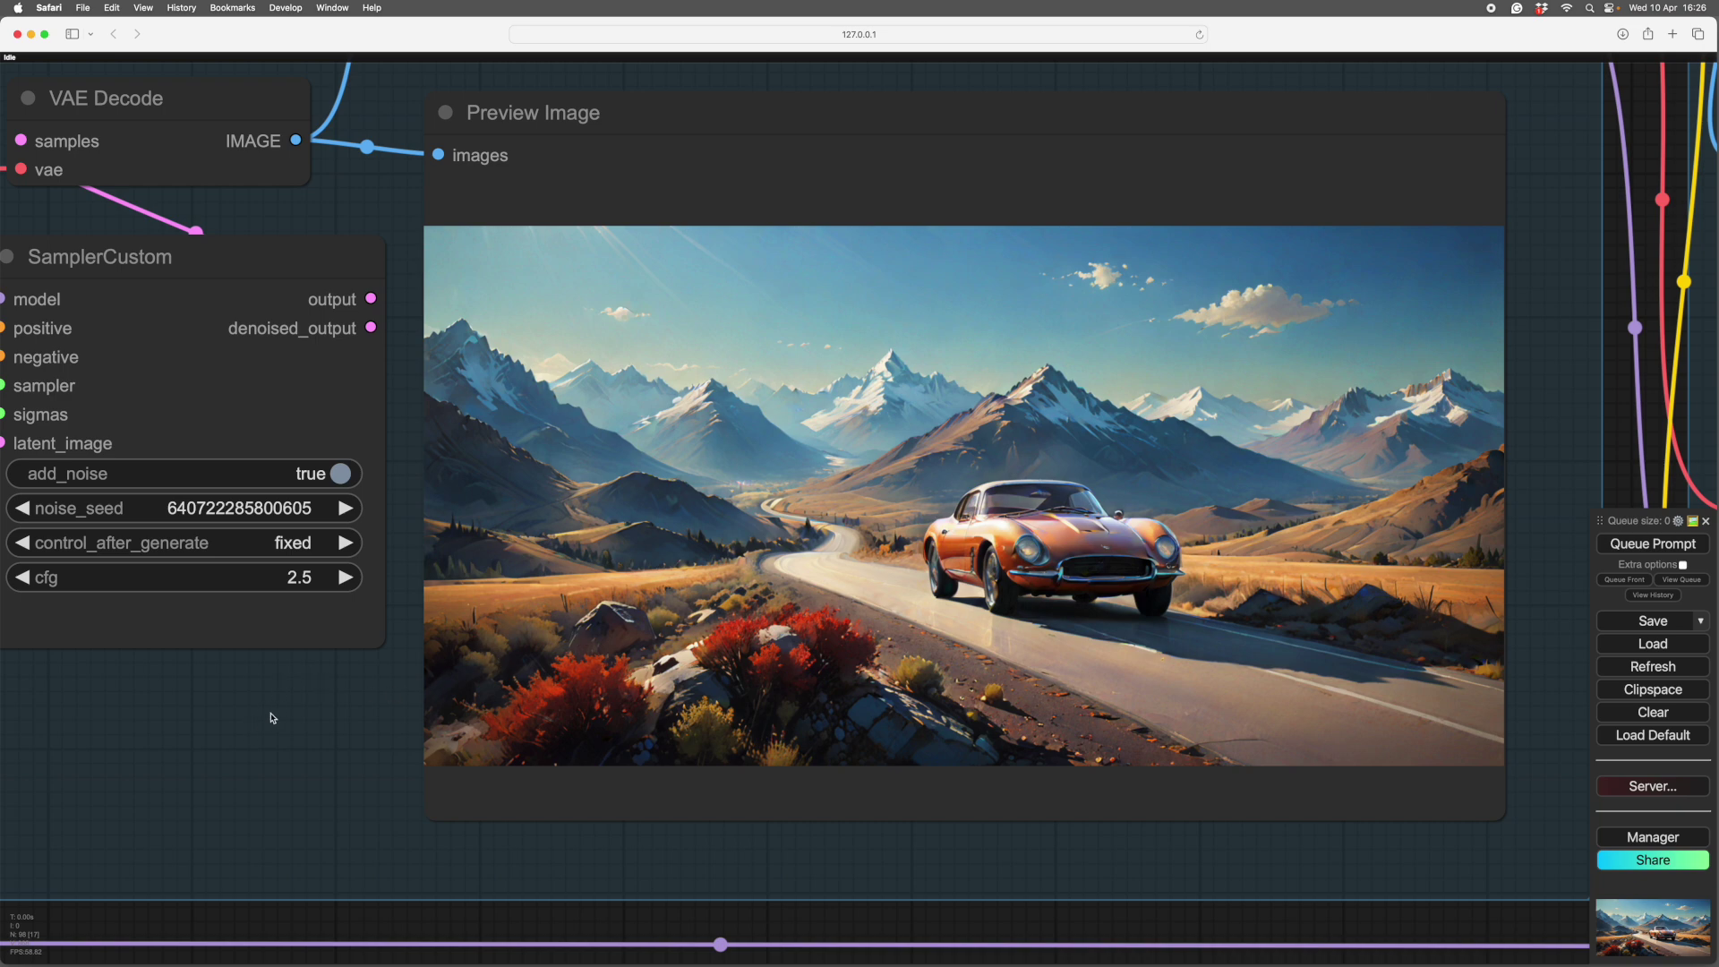
Move the Overlay group's blended Preview Image node into the Process group, enlarged beside the generated image preview
scroll(273, 718, down, 5)
scroll(341, 717, left, 3)
scroll(586, 724, down, 3)
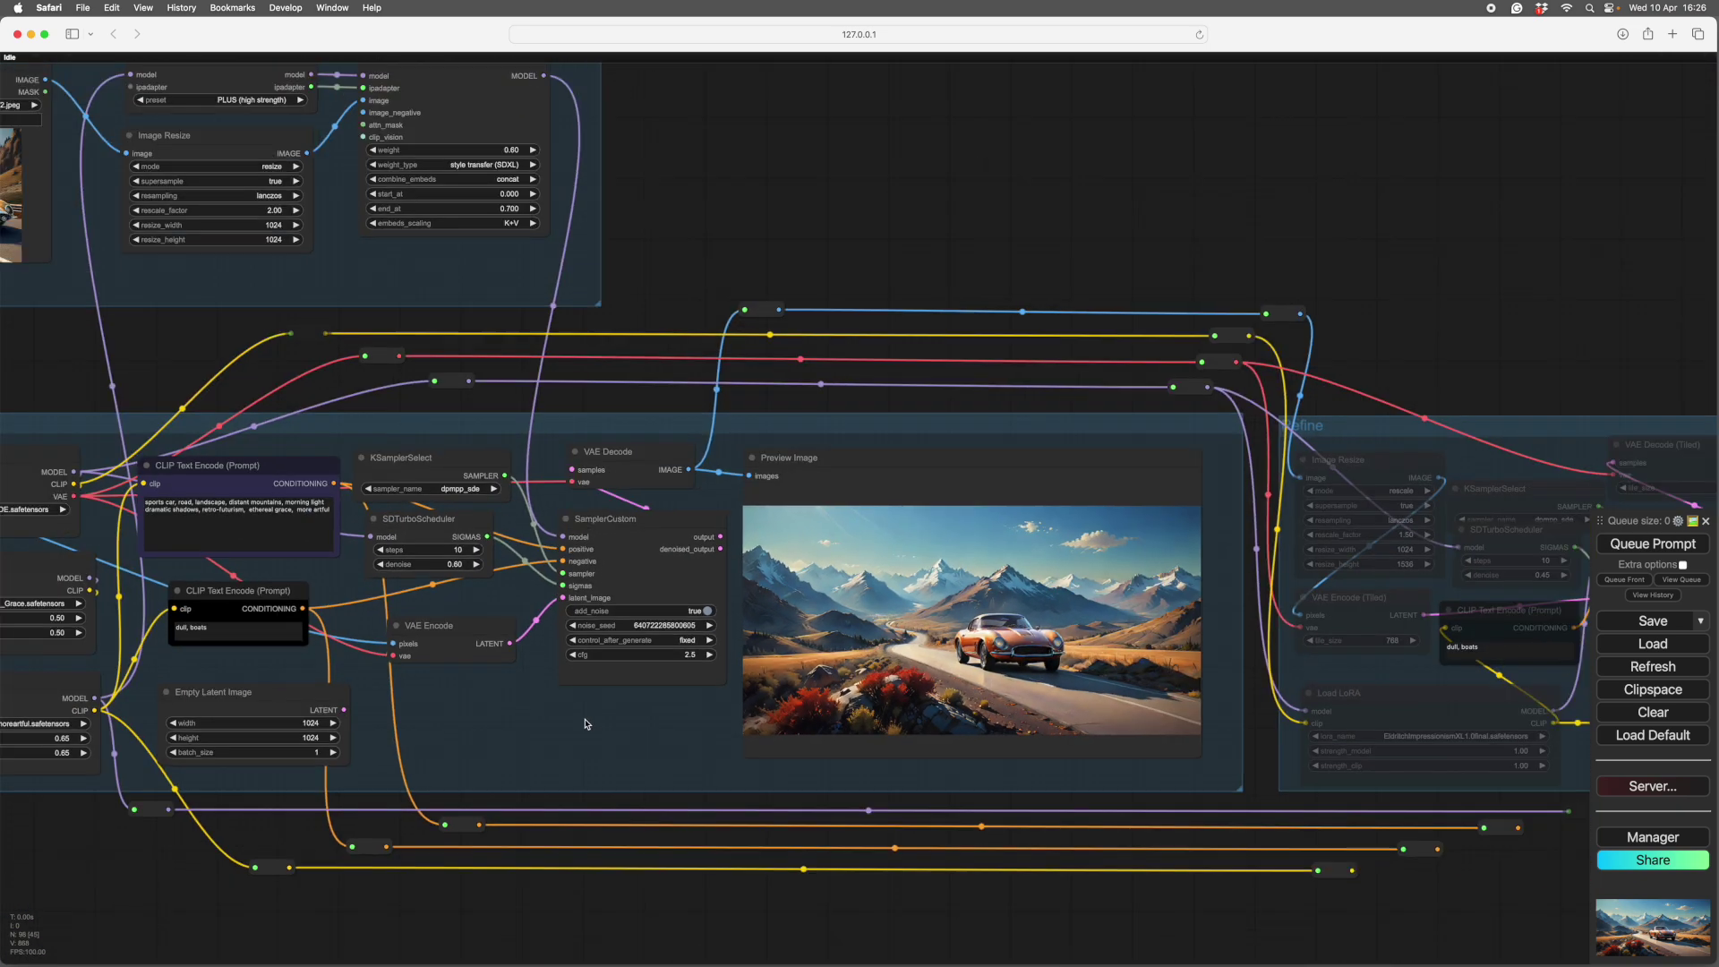
scroll(587, 724, down, 3)
scroll(430, 871, left, 5)
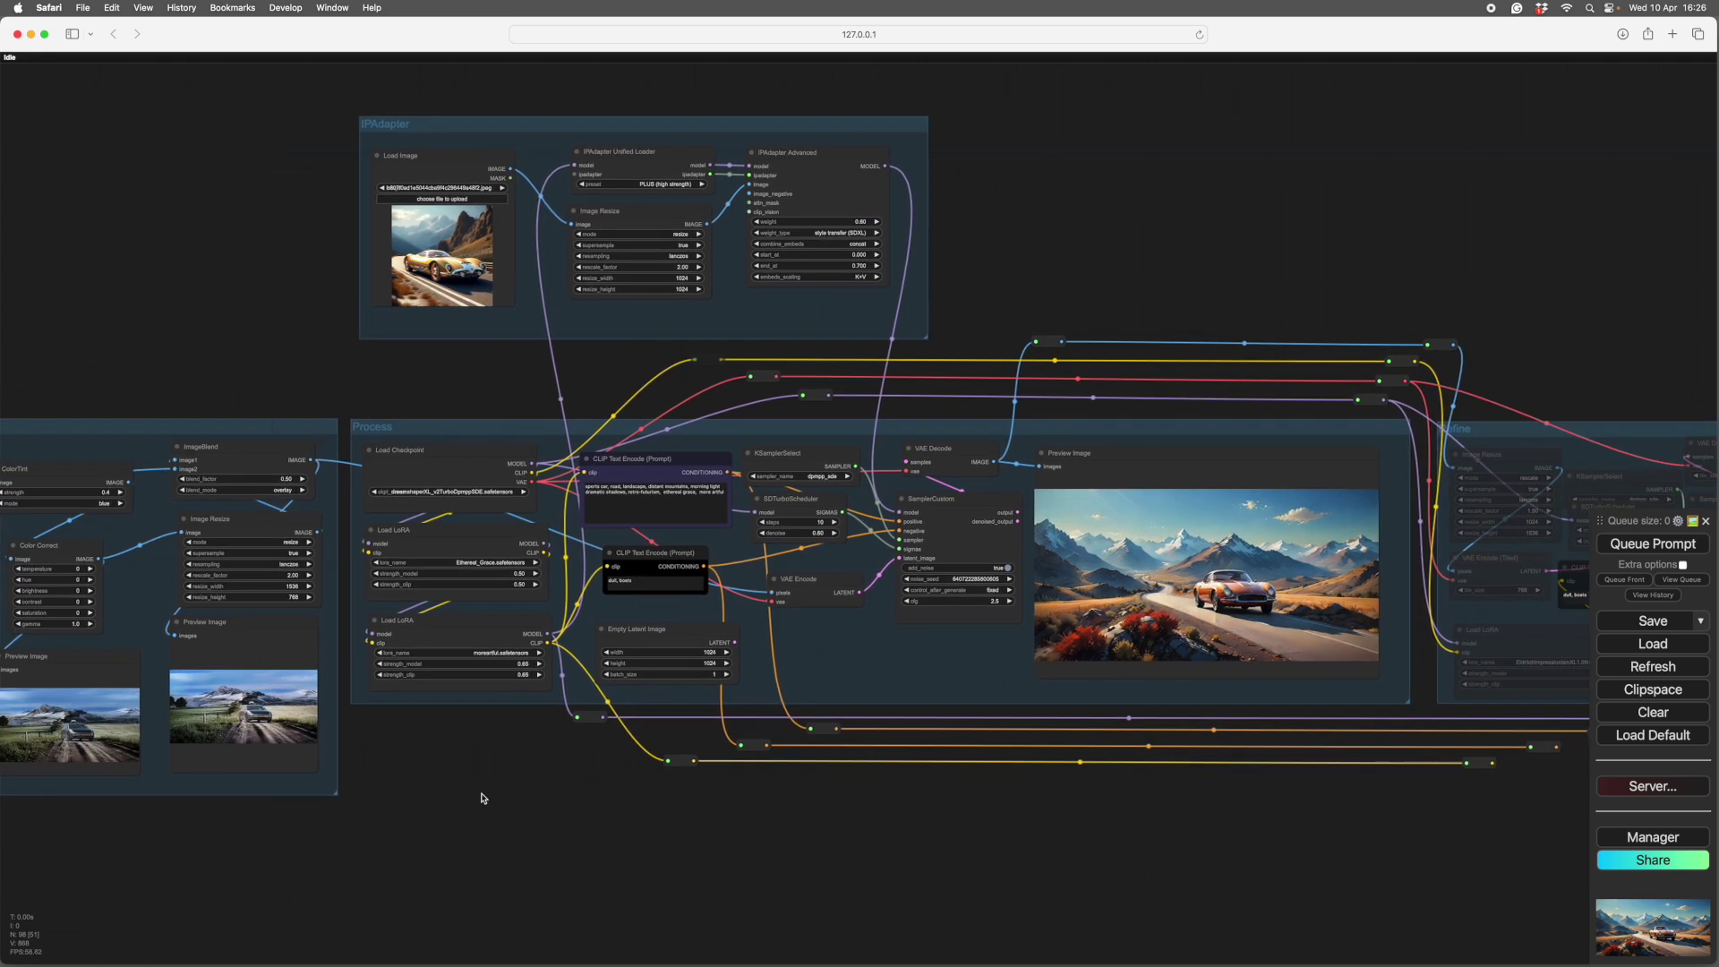
drag(271, 622, 316, 627)
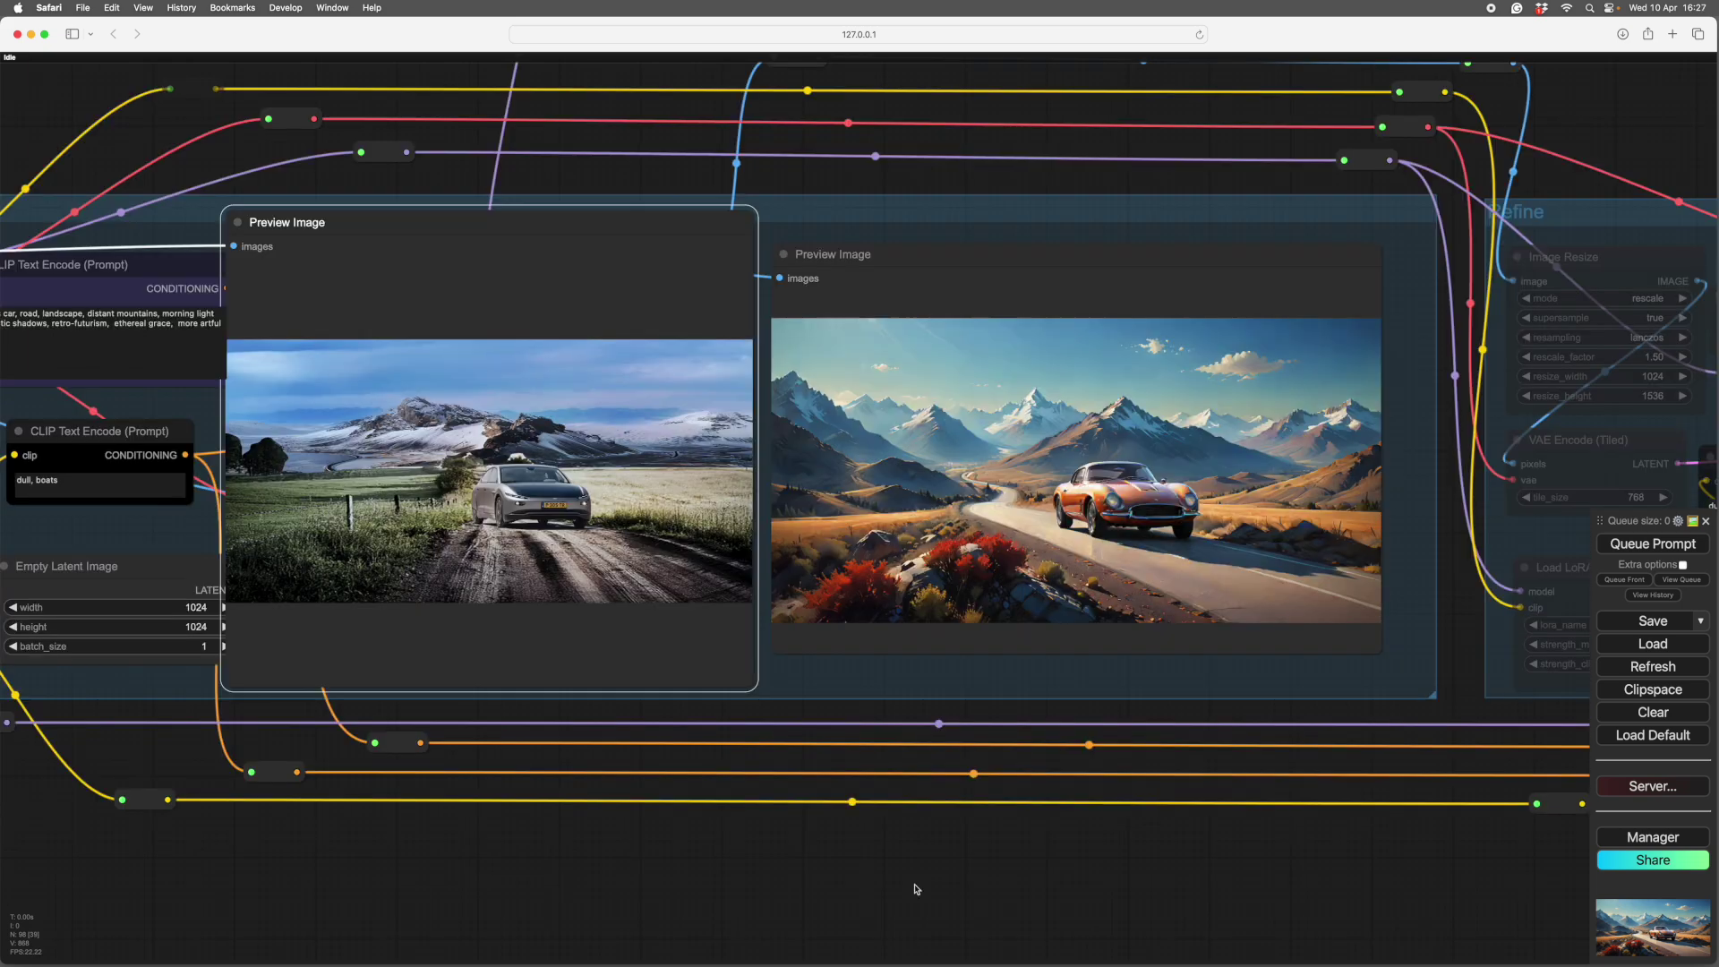
Compare the overlay-blended composite with the generated car image in the side-by-side Process previews
drag(939, 887, 948, 891)
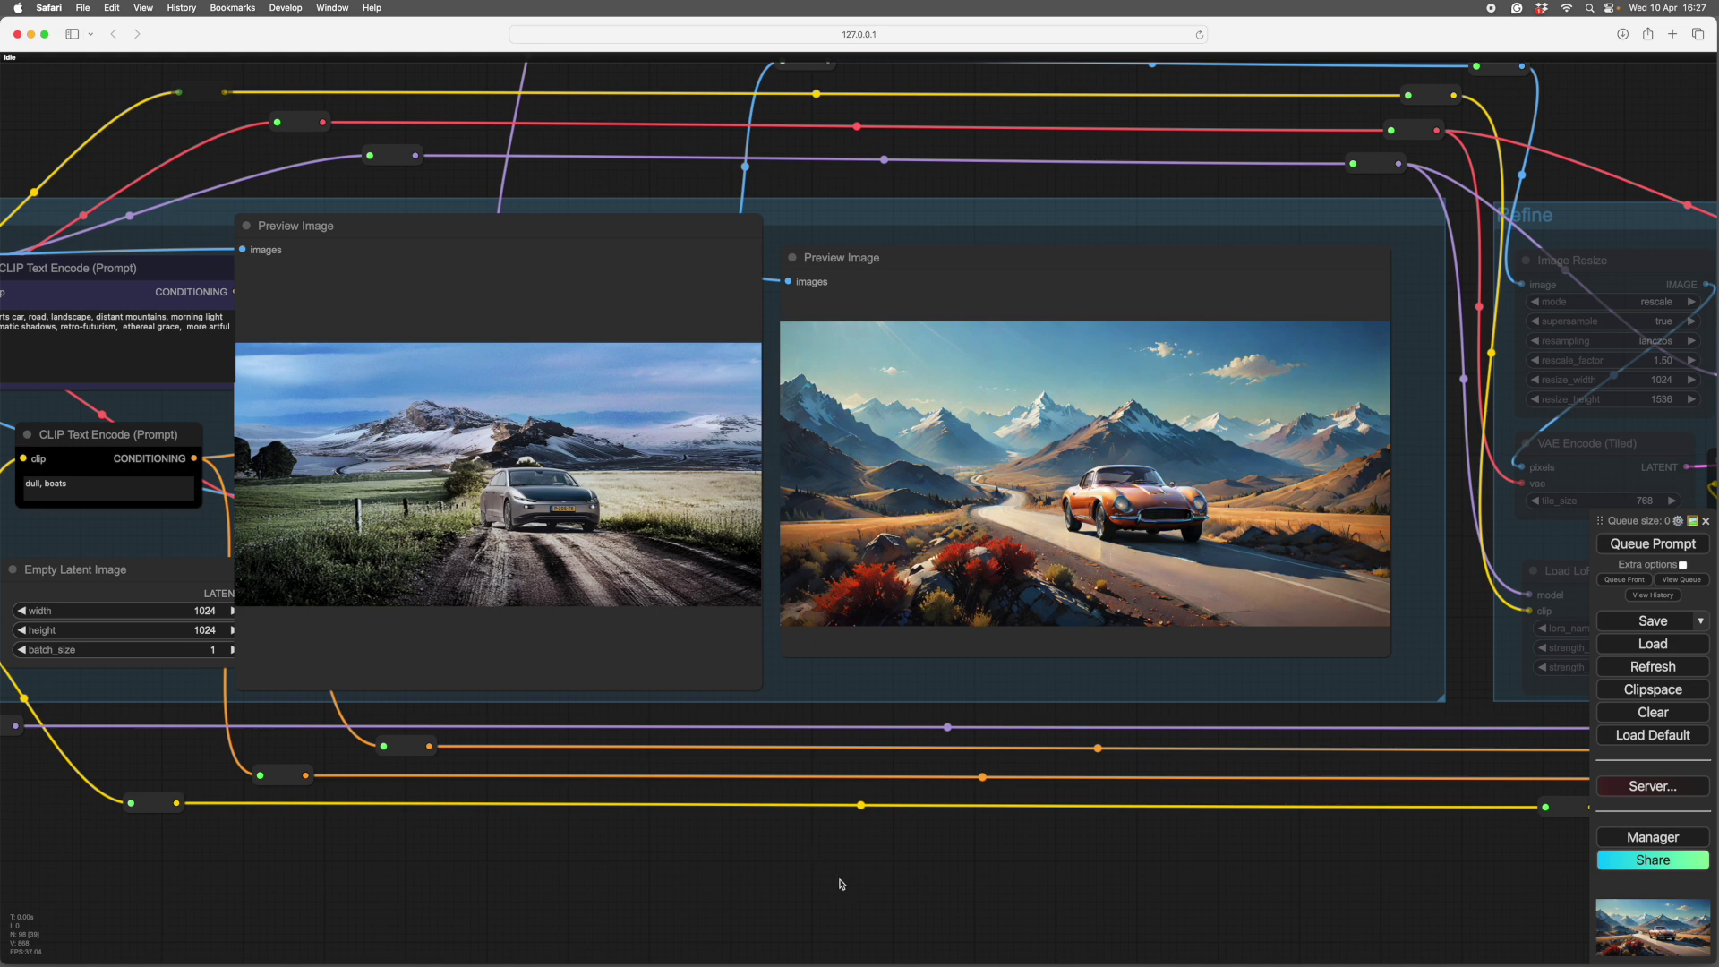
scroll(894, 893, down, 5)
scroll(957, 900, up, 2)
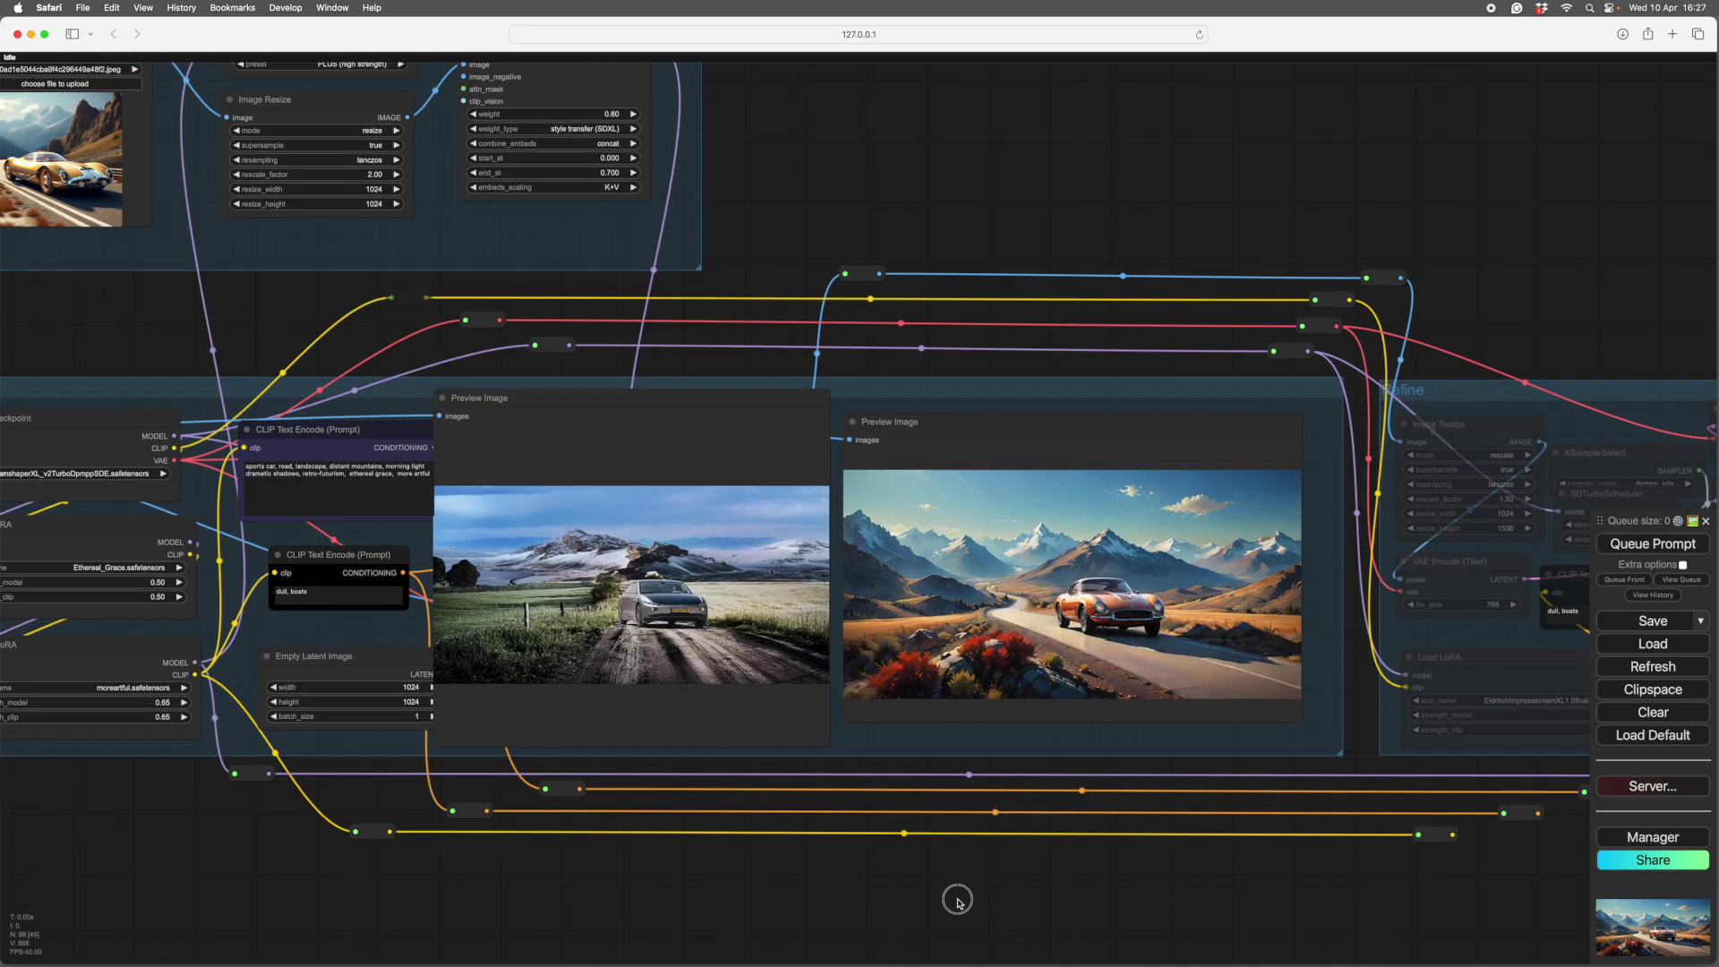
drag(914, 899, 948, 822)
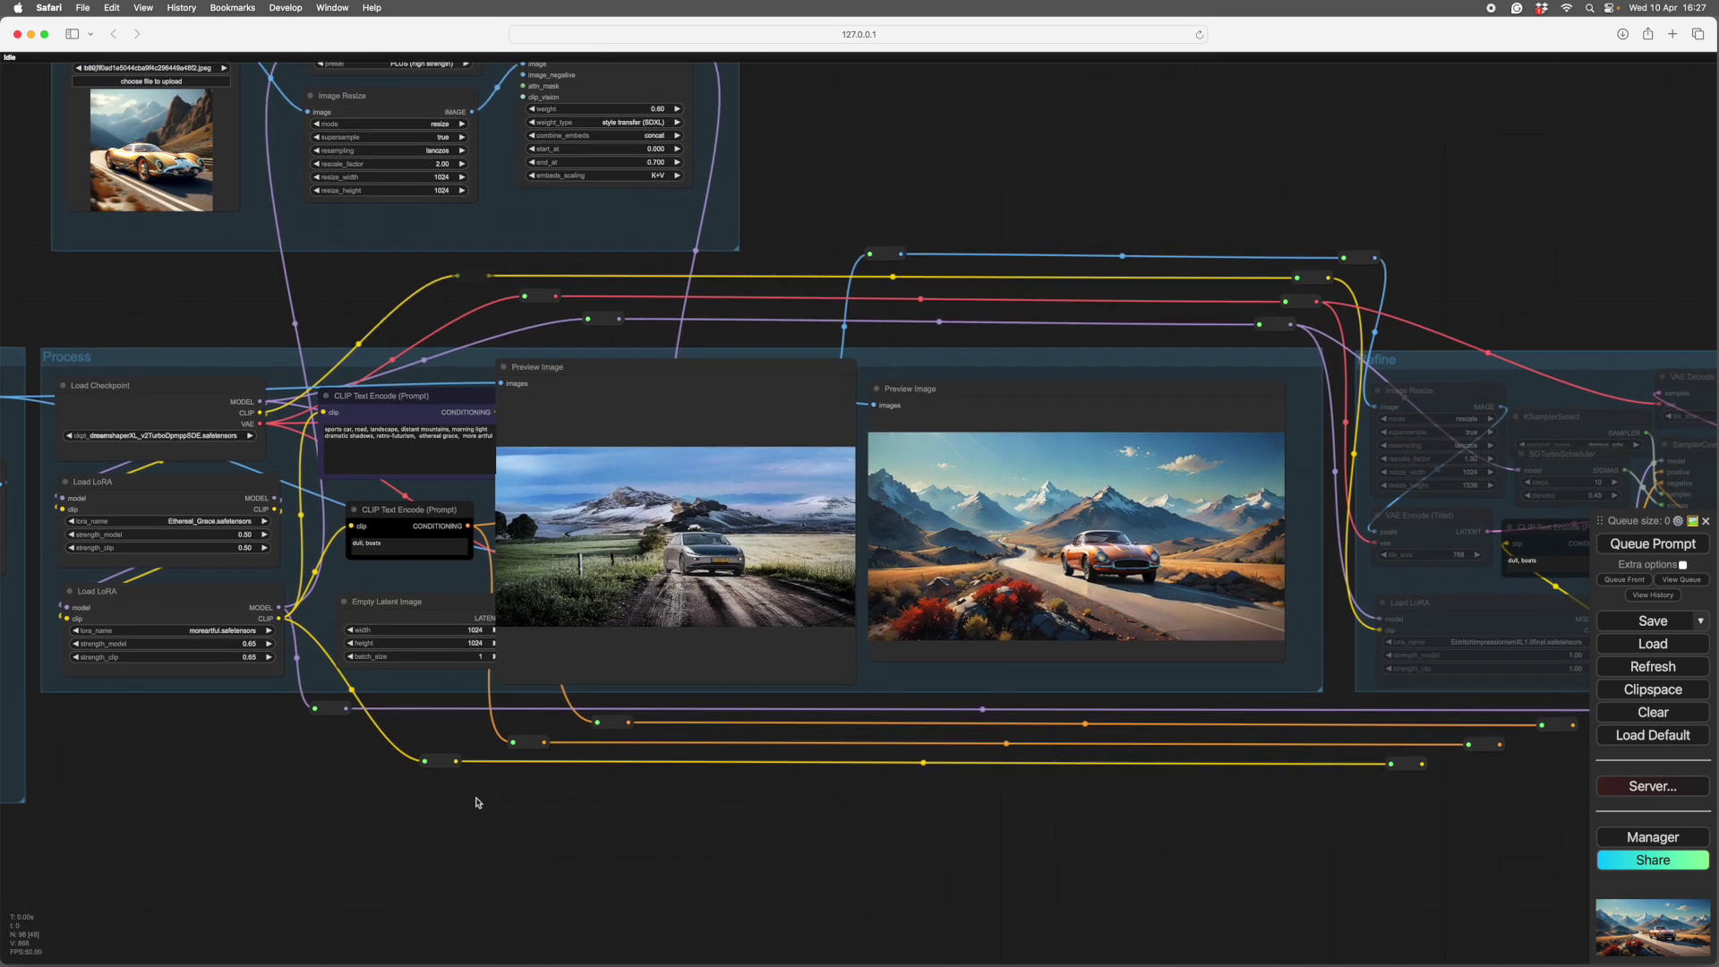
Go back through the Overlay and layer groups and inspect the Car6.png source image in Layer3 up close
drag(344, 771, 837, 759)
drag(604, 815, 921, 775)
drag(439, 793, 839, 776)
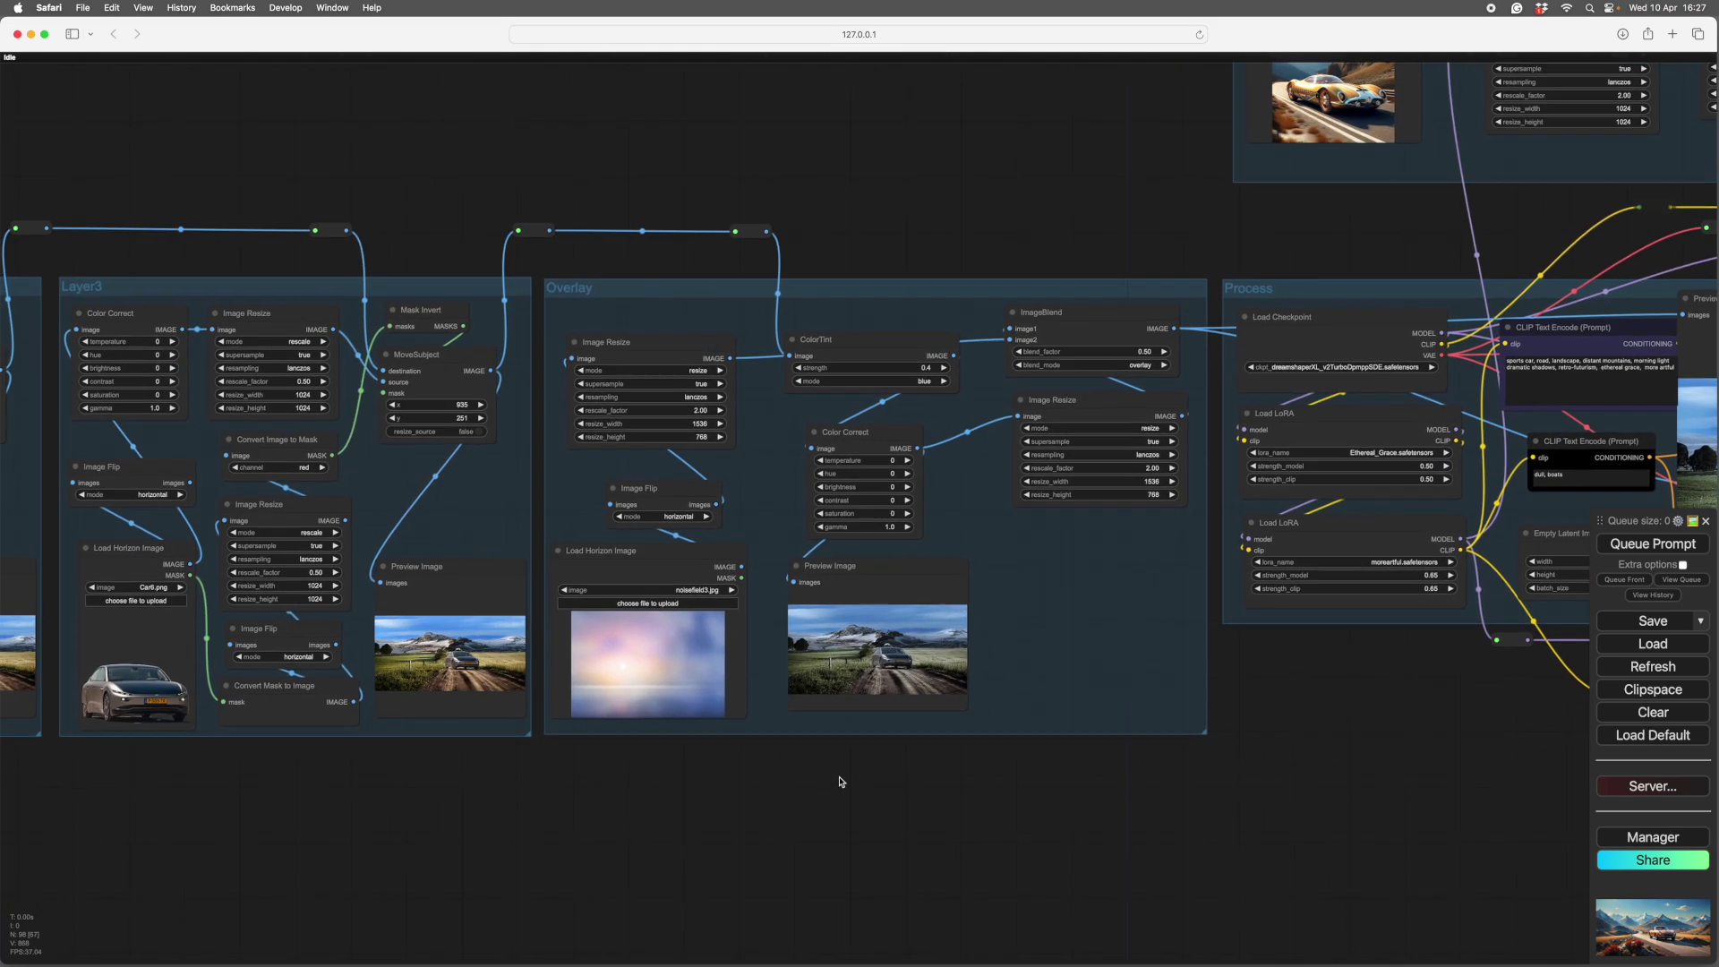
scroll(840, 782, down, 2)
scroll(806, 793, left, 10)
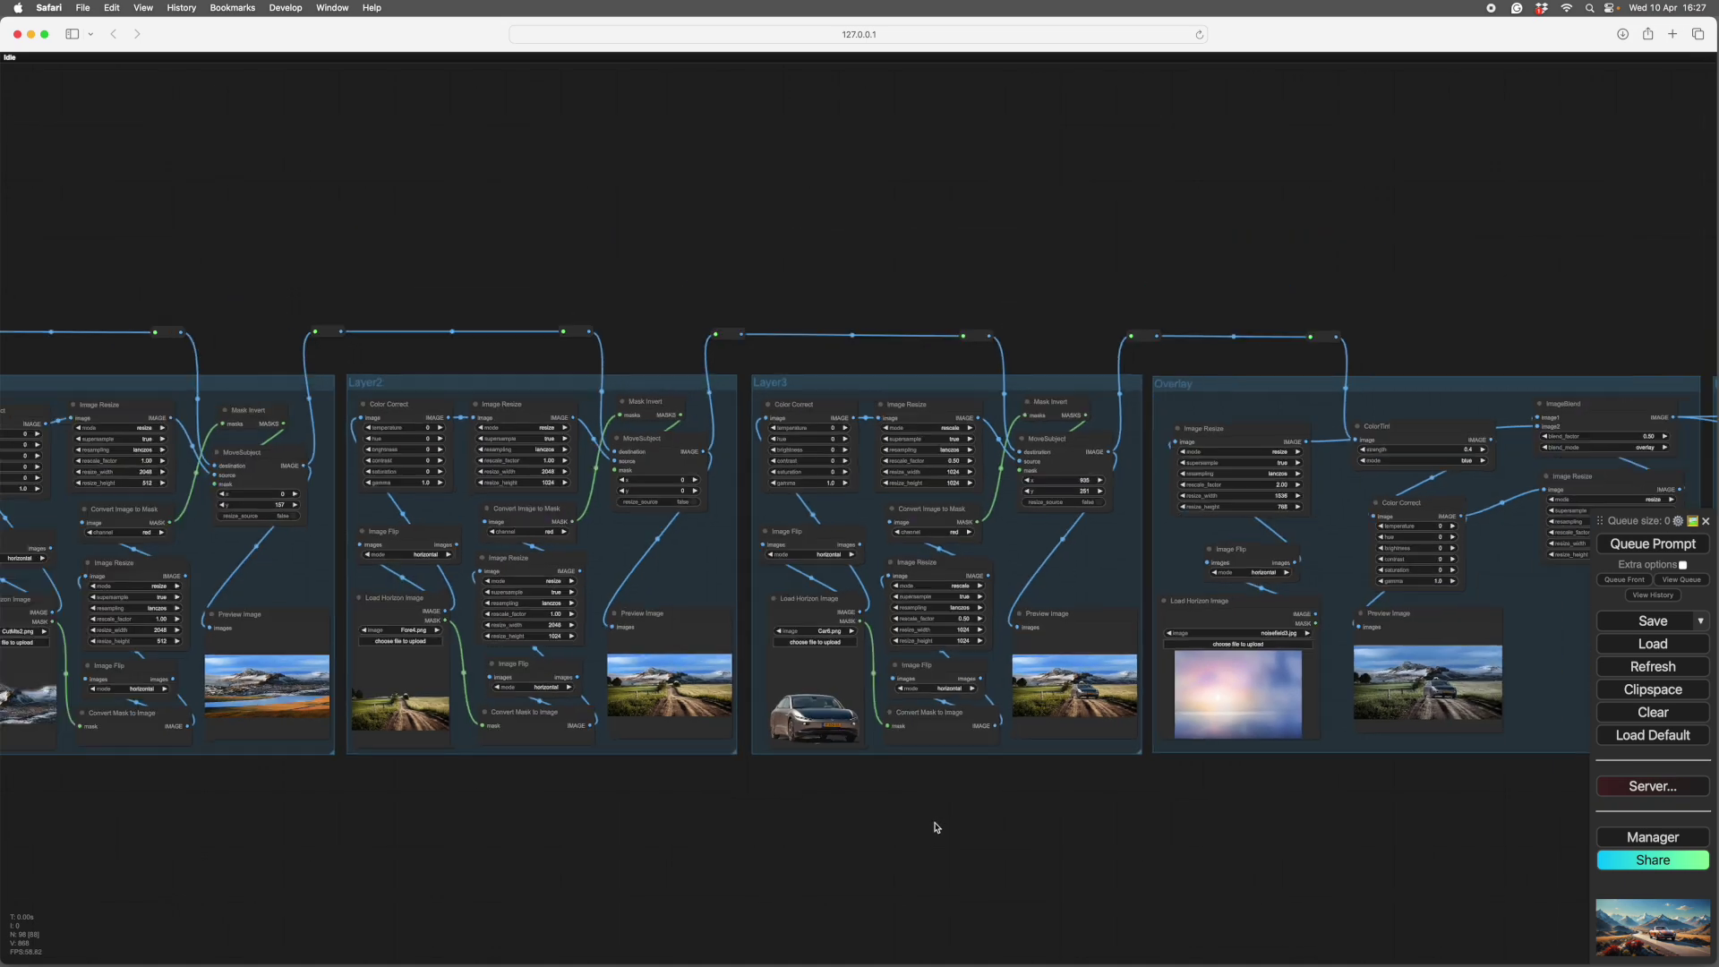
scroll(935, 824, down, 3)
drag(922, 868, 971, 806)
scroll(957, 804, up, 7)
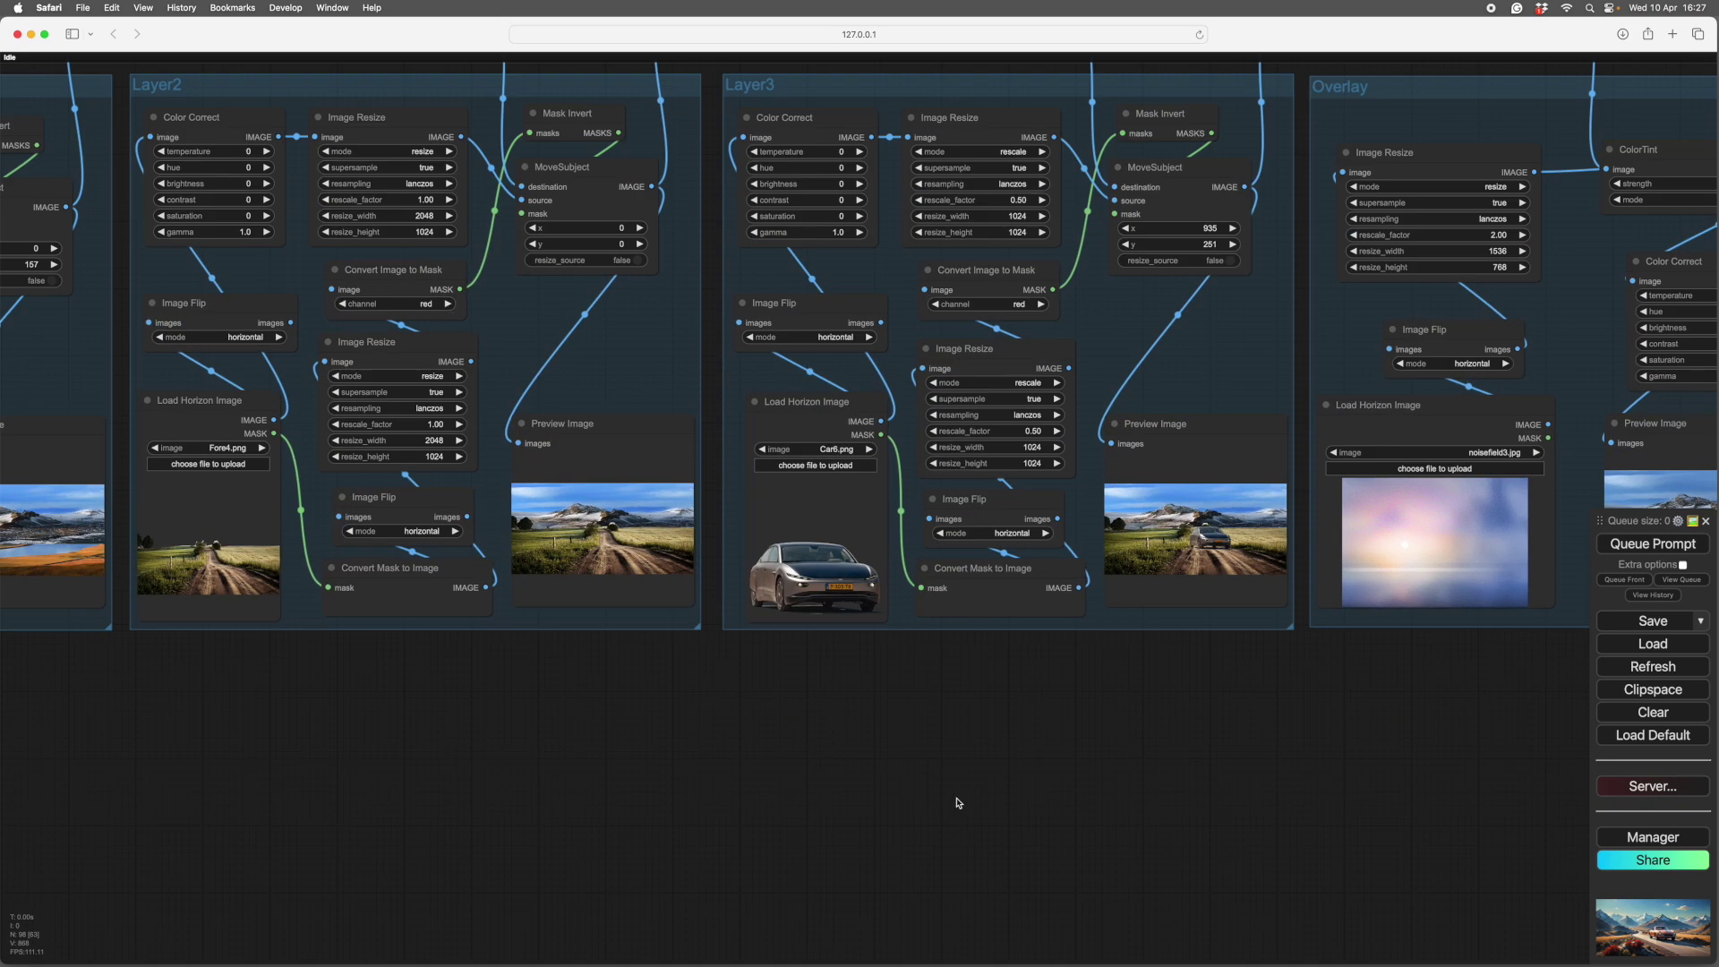
scroll(957, 803, up, 5)
scroll(940, 851, up, 5)
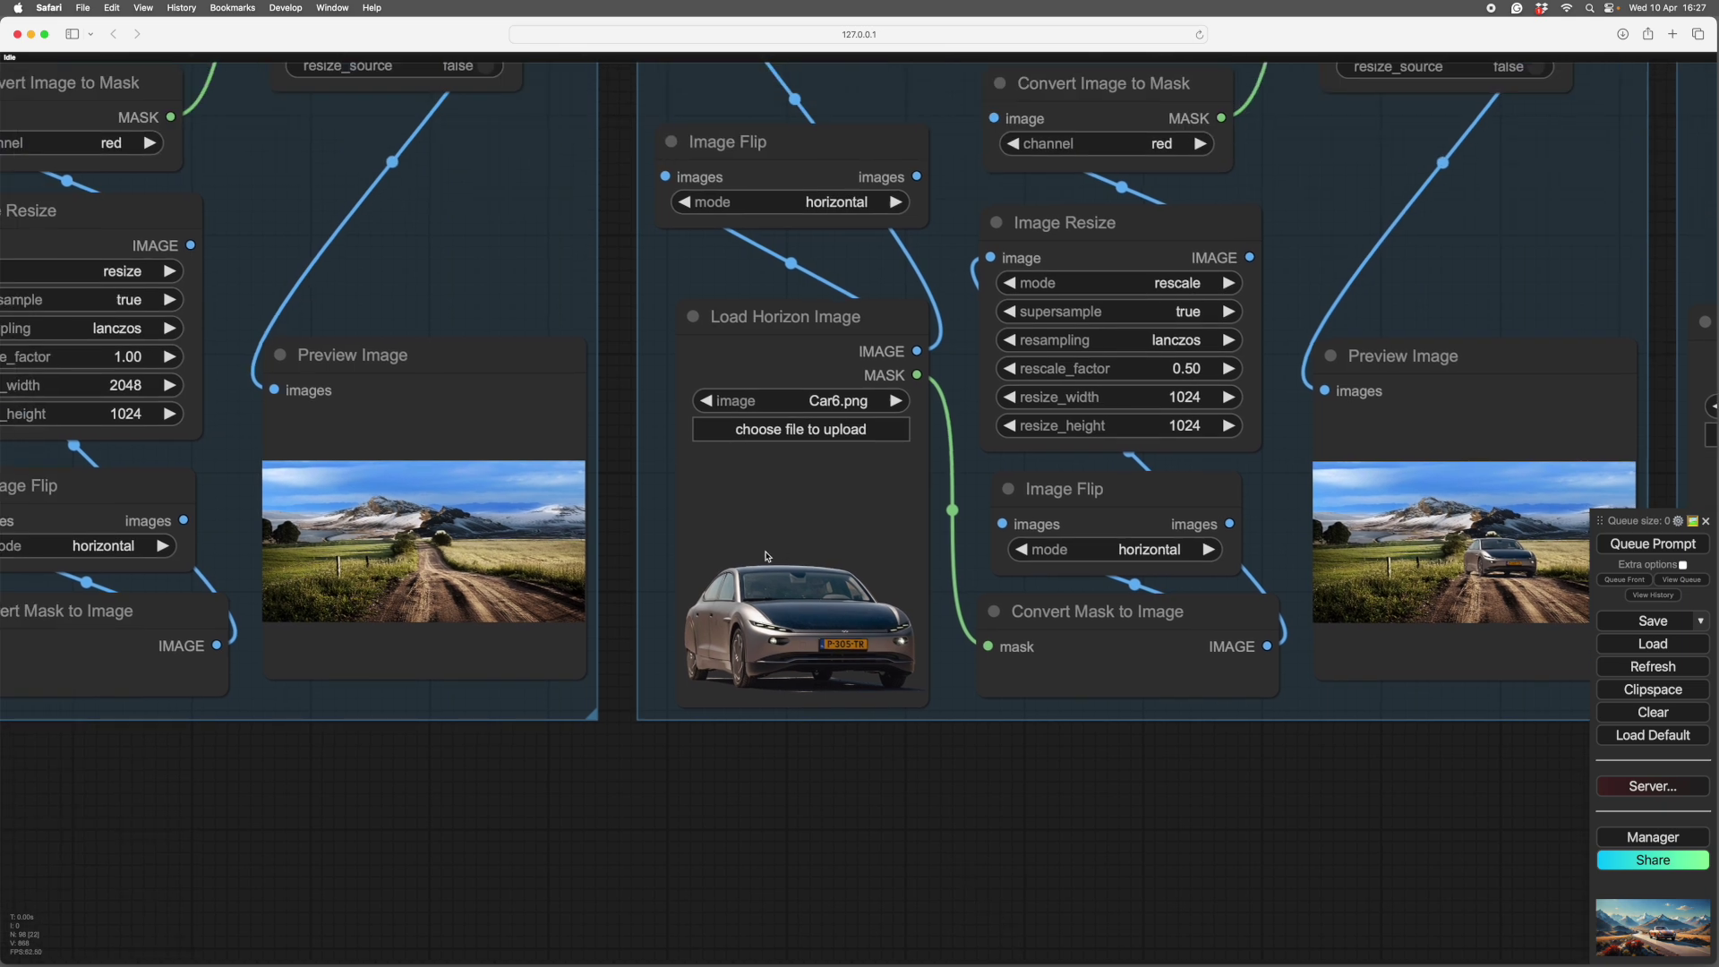
scroll(849, 812, up, 4)
drag(836, 783, 871, 852)
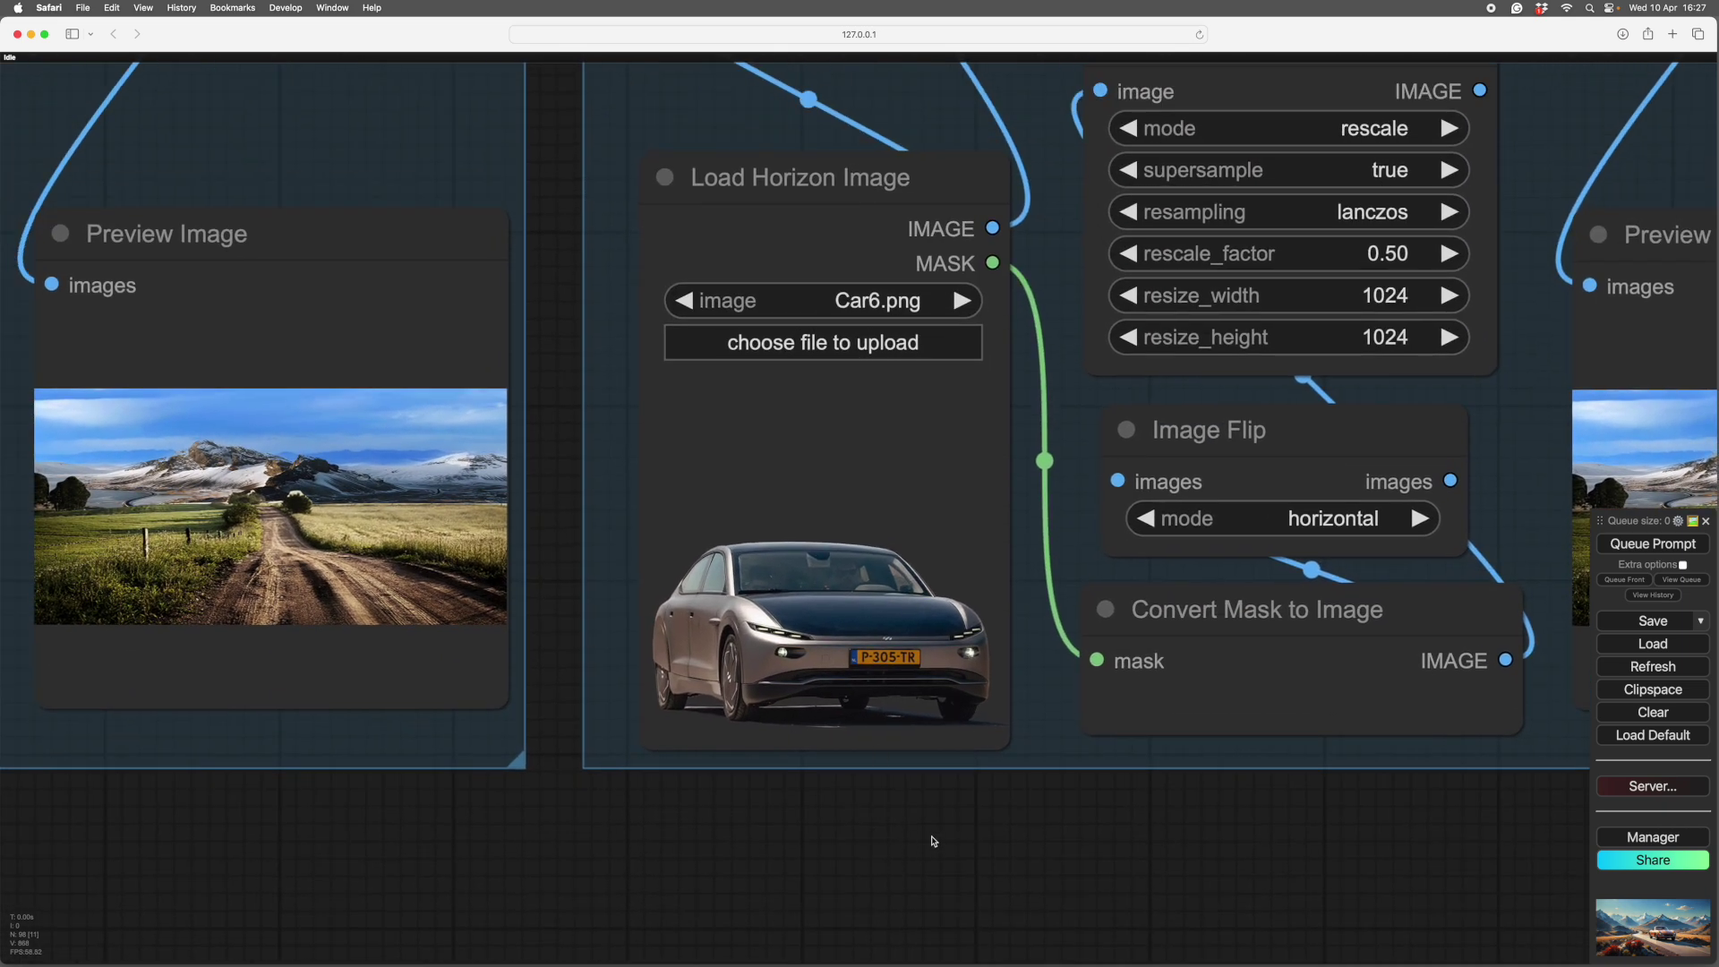
Review Layer3's car placement and preview, the Overlay group's noise blending nodes, and their connection to the Process group
scroll(933, 841, down, 3)
scroll(967, 851, down, 3)
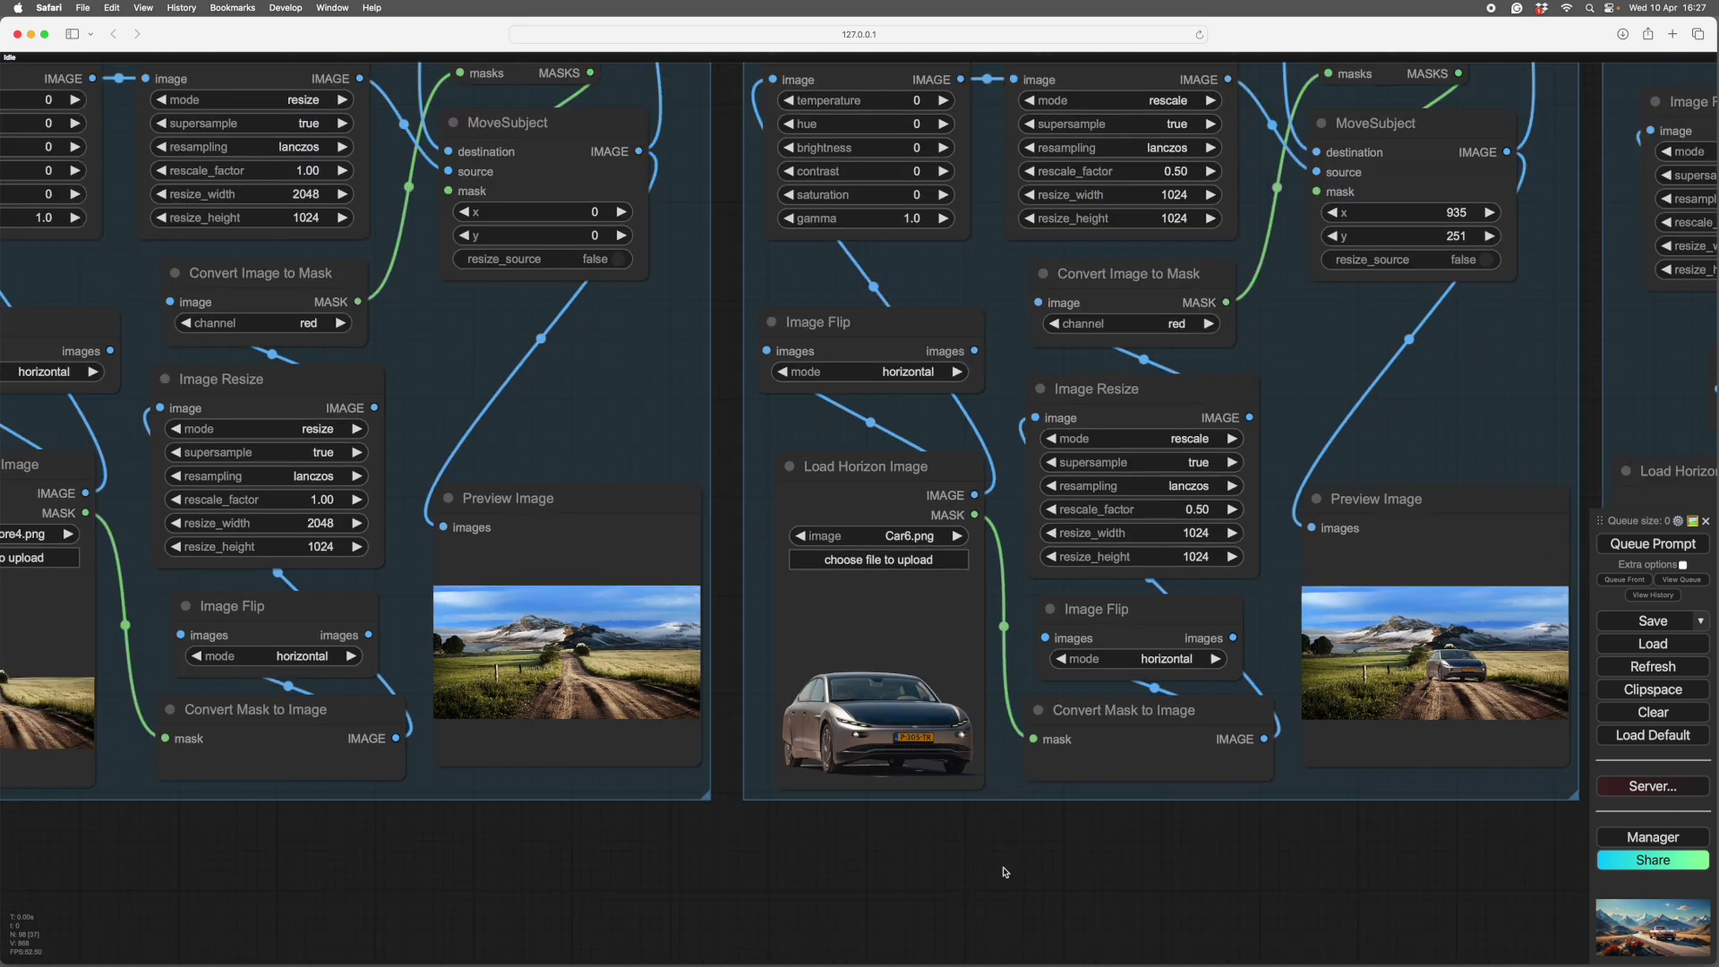
drag(1005, 871, 745, 751)
scroll(931, 774, down, 2)
drag(894, 756, 548, 736)
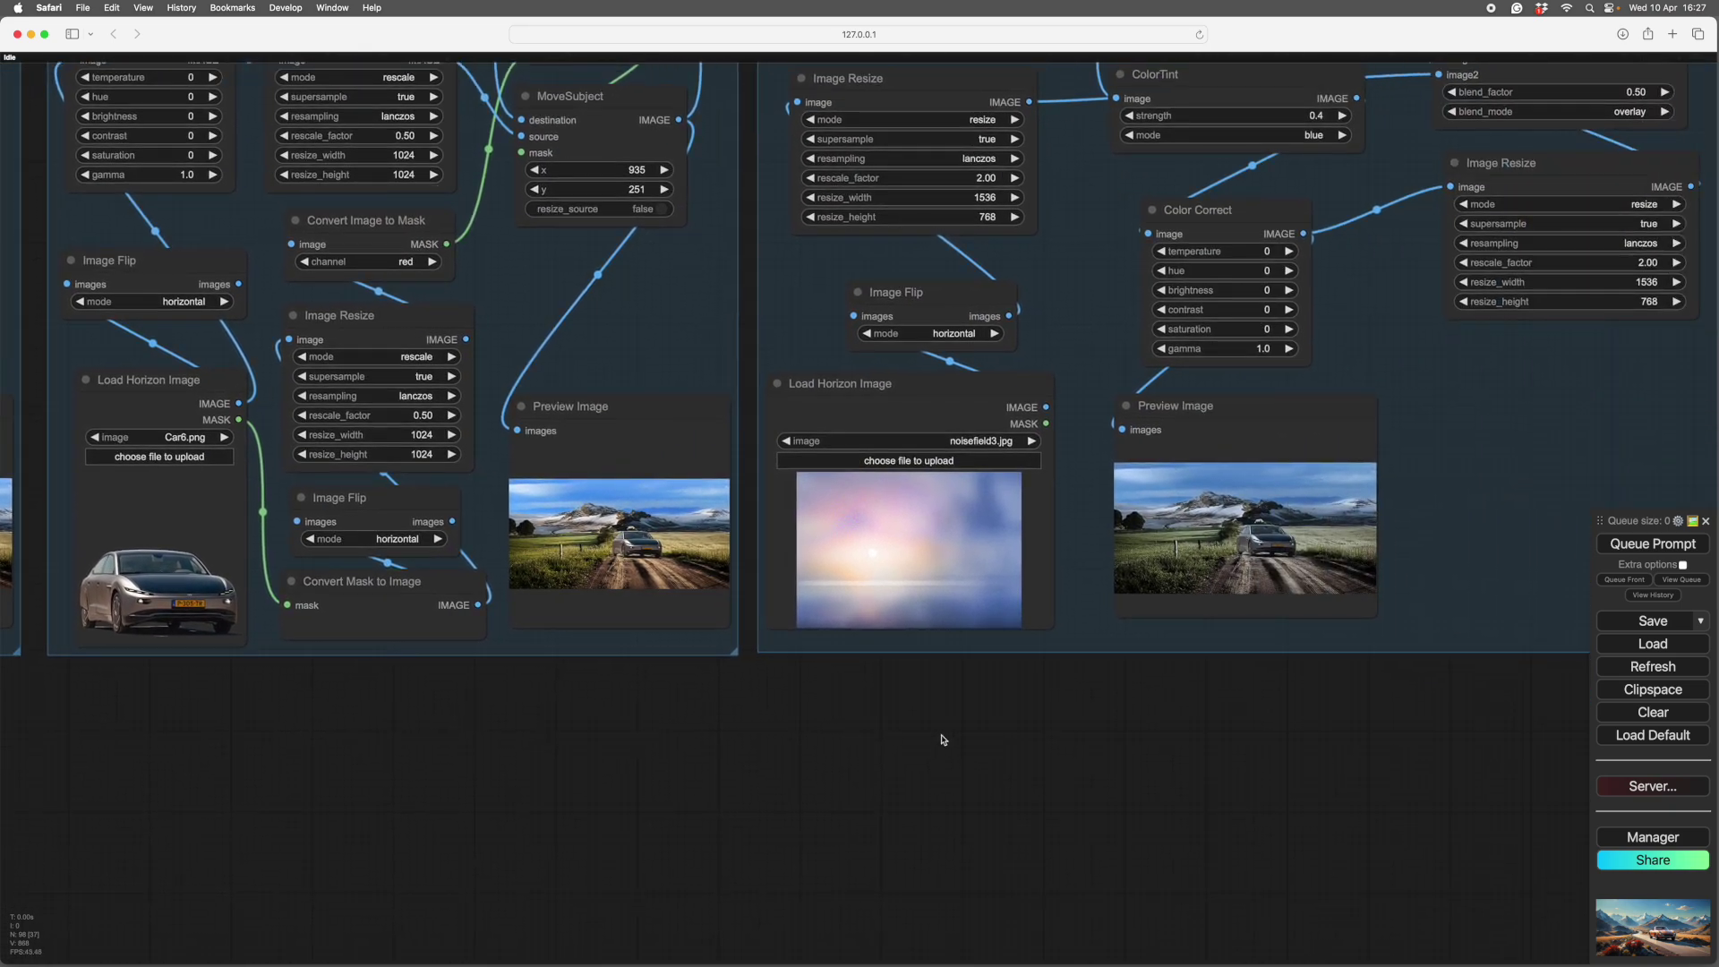
drag(942, 740, 673, 786)
scroll(679, 784, down, 4)
scroll(762, 798, down, 2)
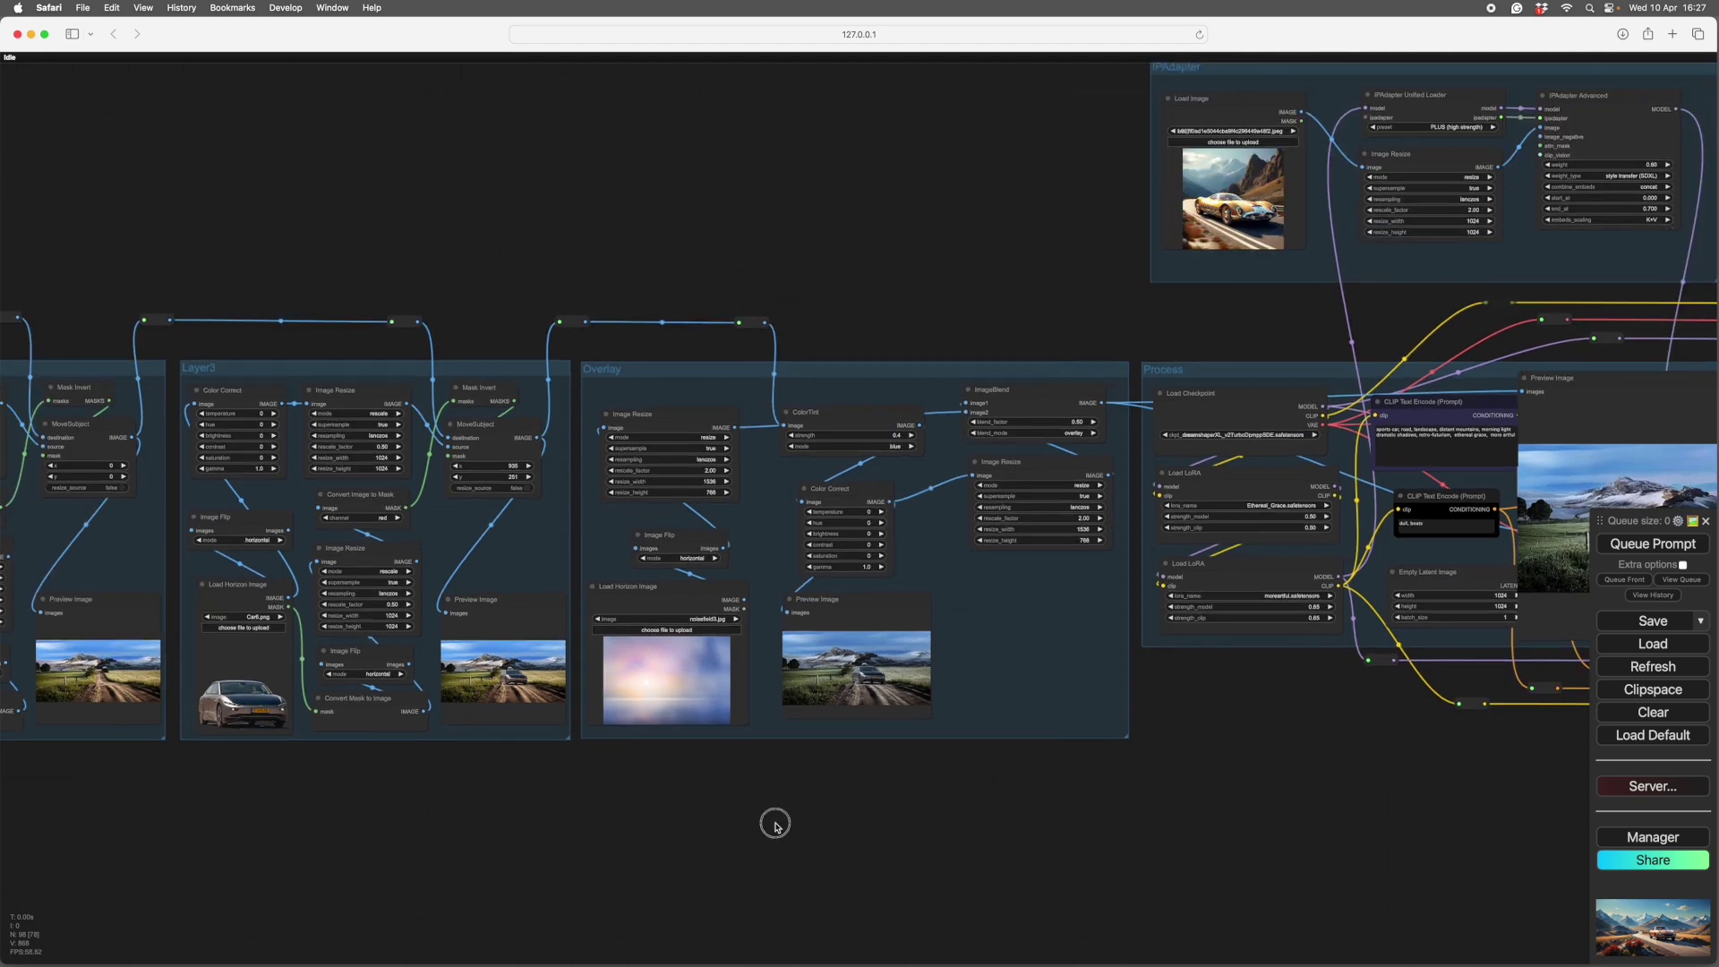